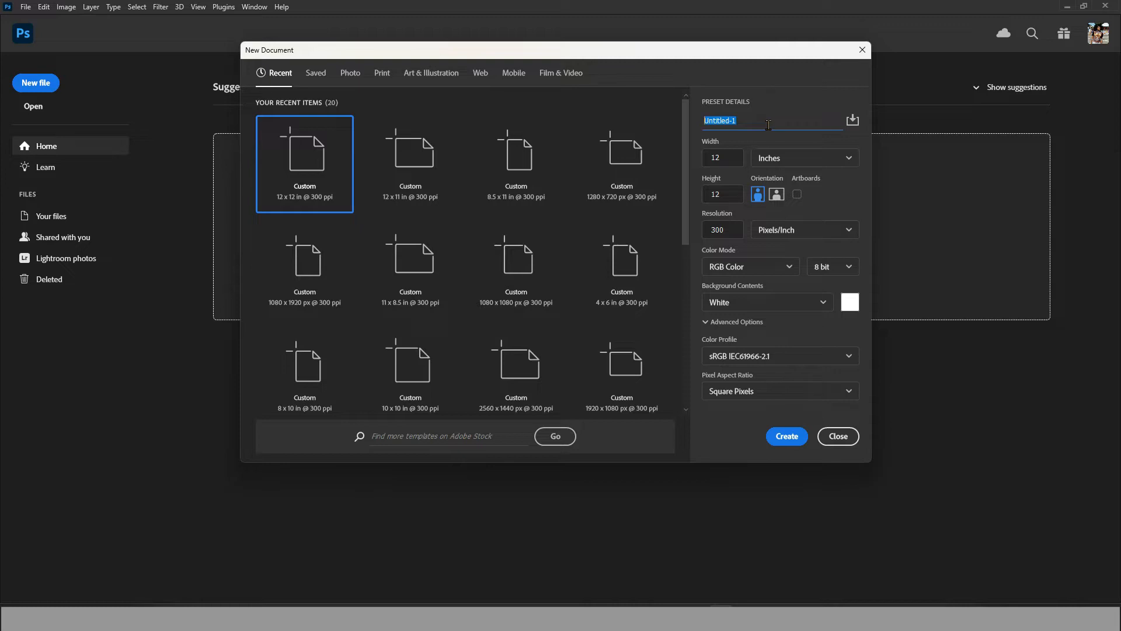
Create a document named Mini Hershey Template, 3.75 inches wide by 3.25 inches high at 300 pixels/inch
text(Mini He)
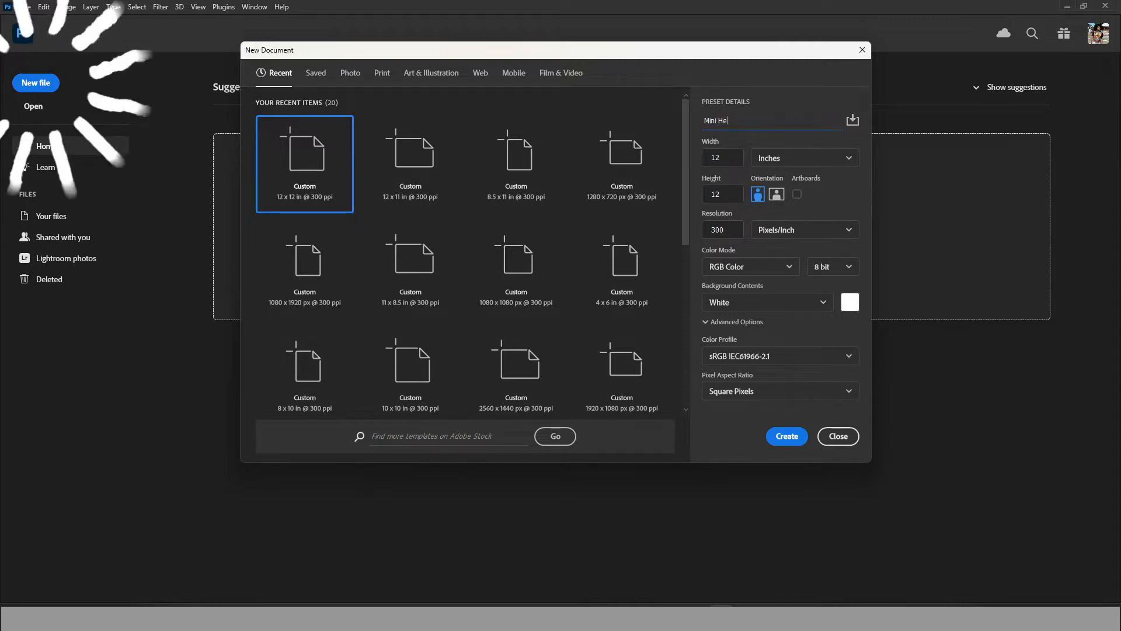
text(rshey )
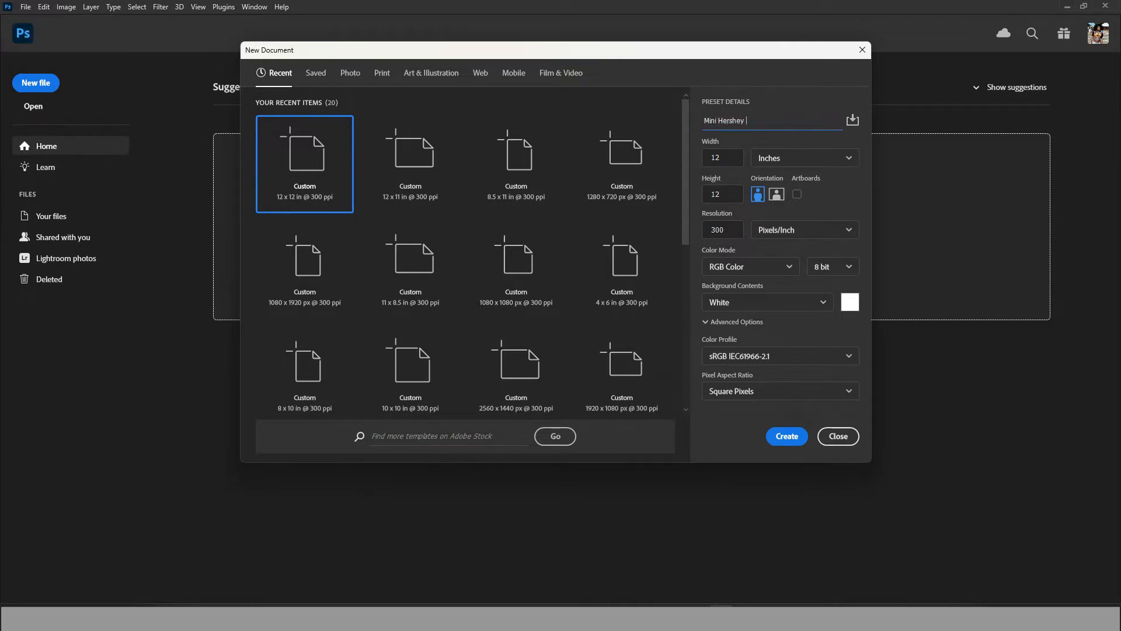
text(Template)
click(734, 160)
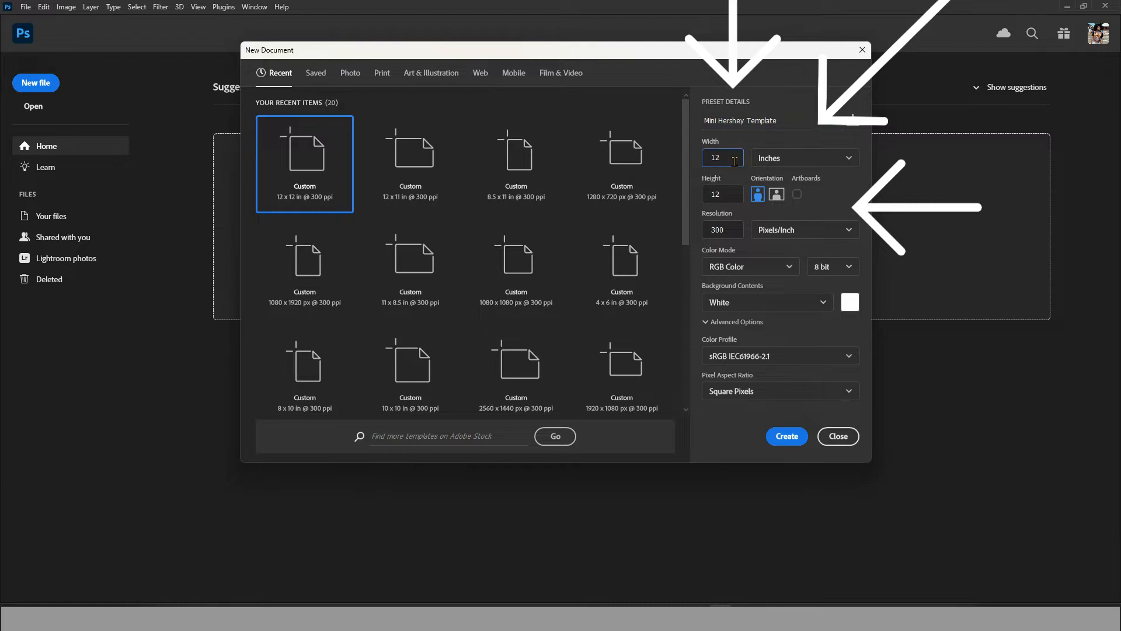
text(3.75)
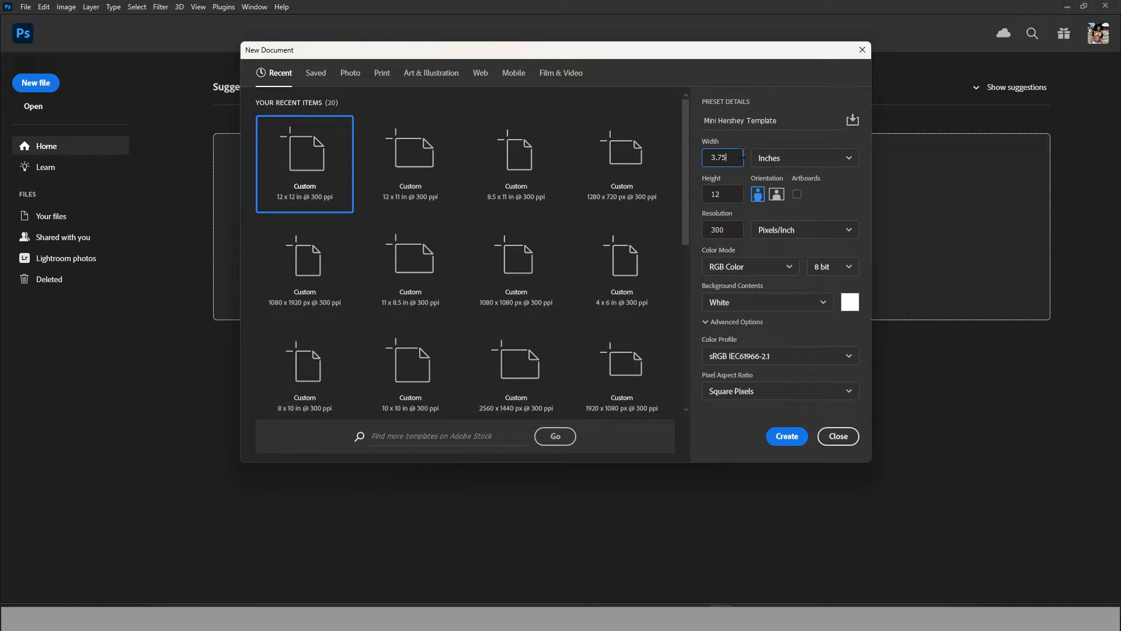
click(734, 192)
click(779, 438)
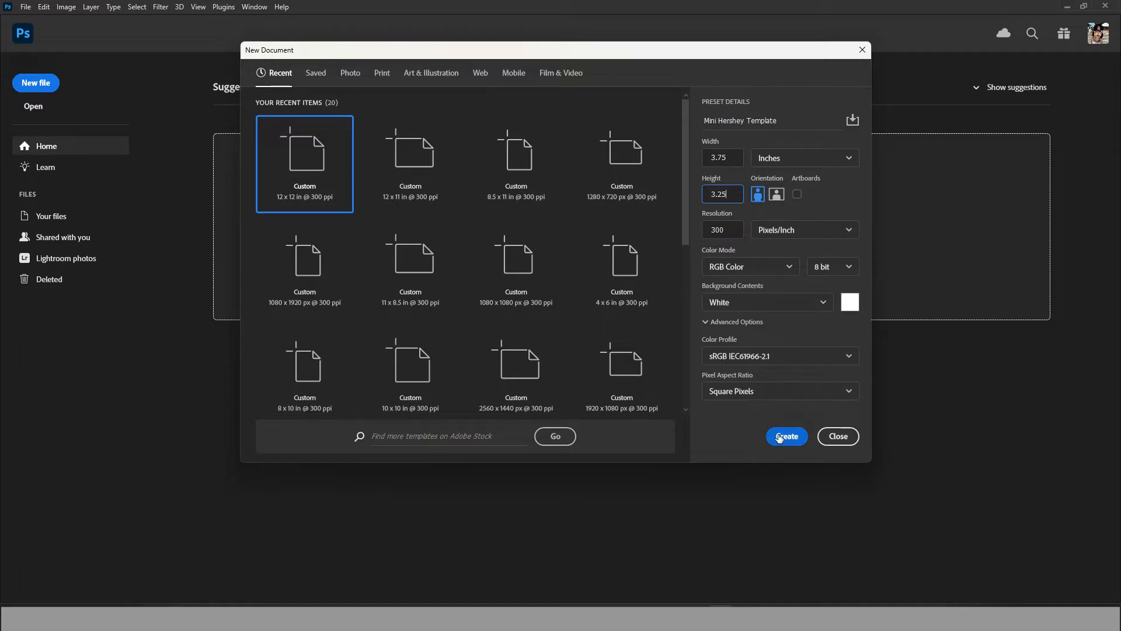
click(780, 438)
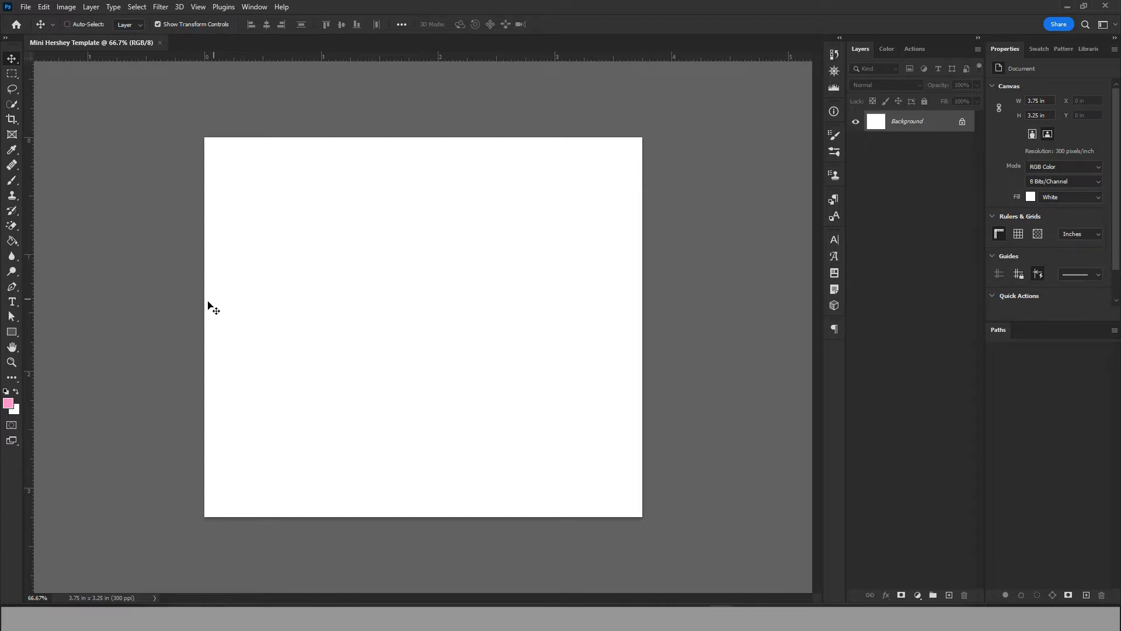
Draw a narrow rectangle about 0.14 by 1.04 inches near the canvas's left edge and set its corner radii to 0 px
click(17, 342)
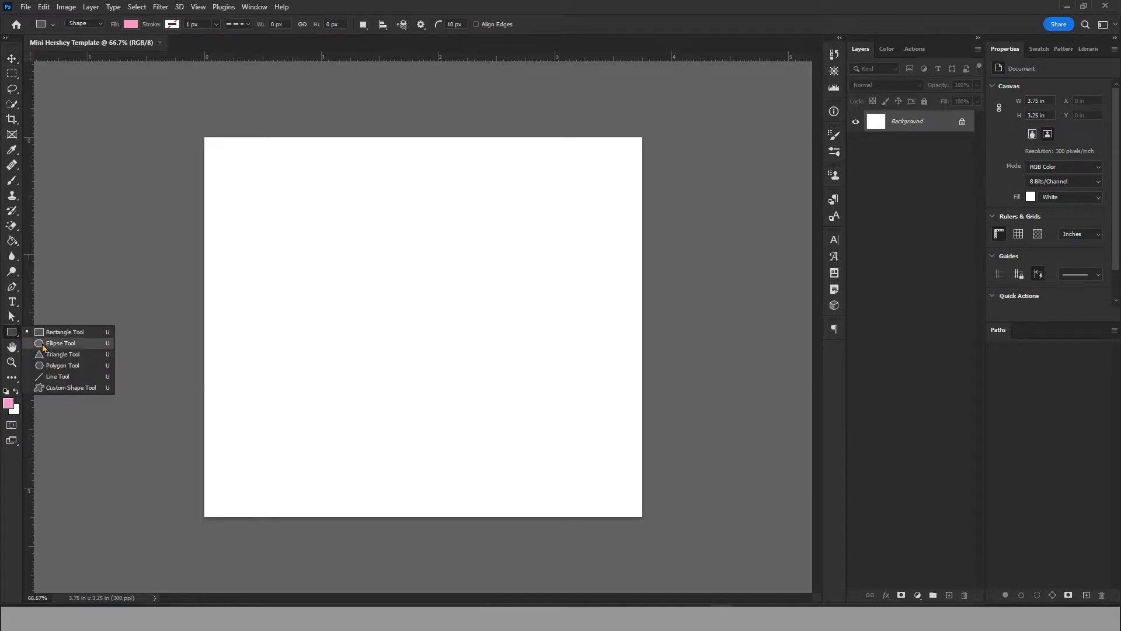
click(92, 338)
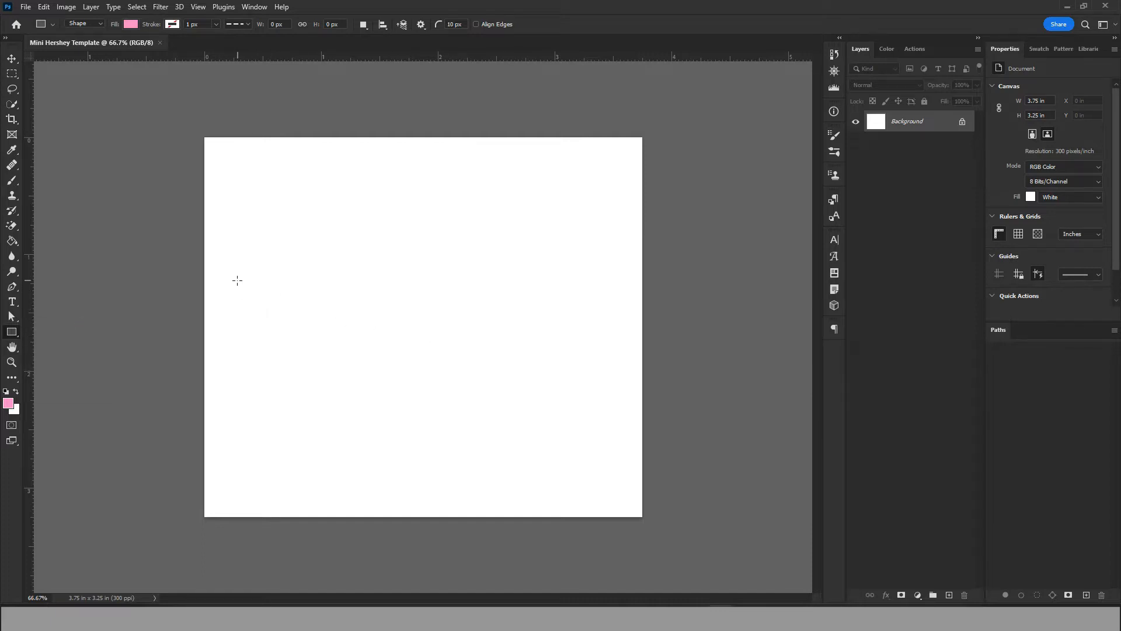
drag(216, 277, 230, 400)
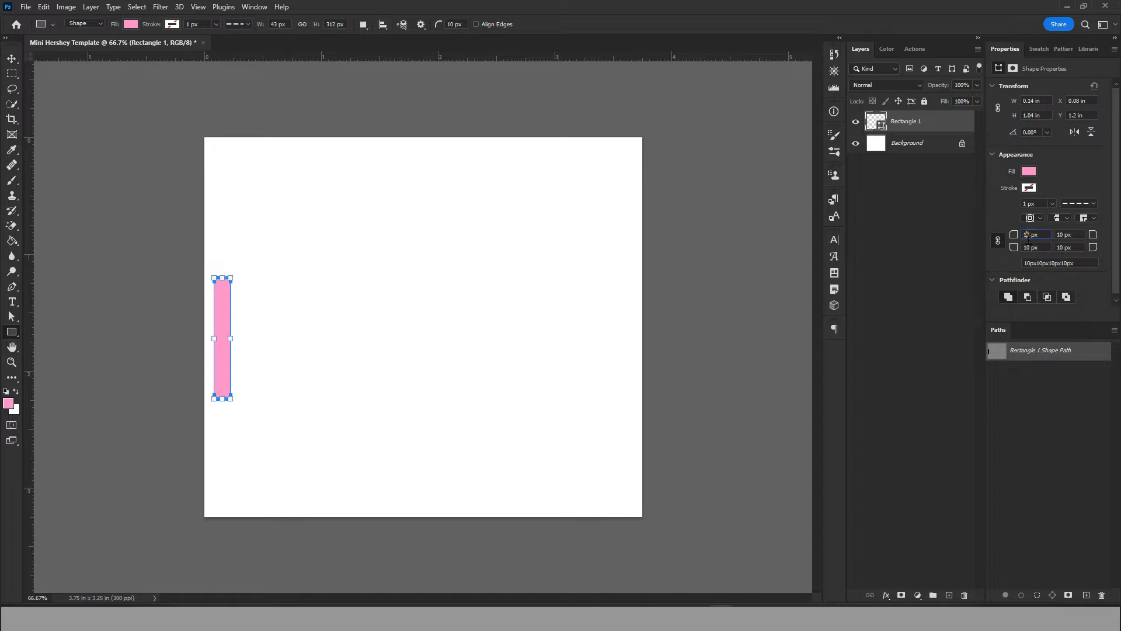
key(BackSpace)
key(Return)
Set the rectangle's height to 1 inch
click(1033, 116)
key(BackSpace)
key(BackSpace)
key(BackSpace)
key(Return)
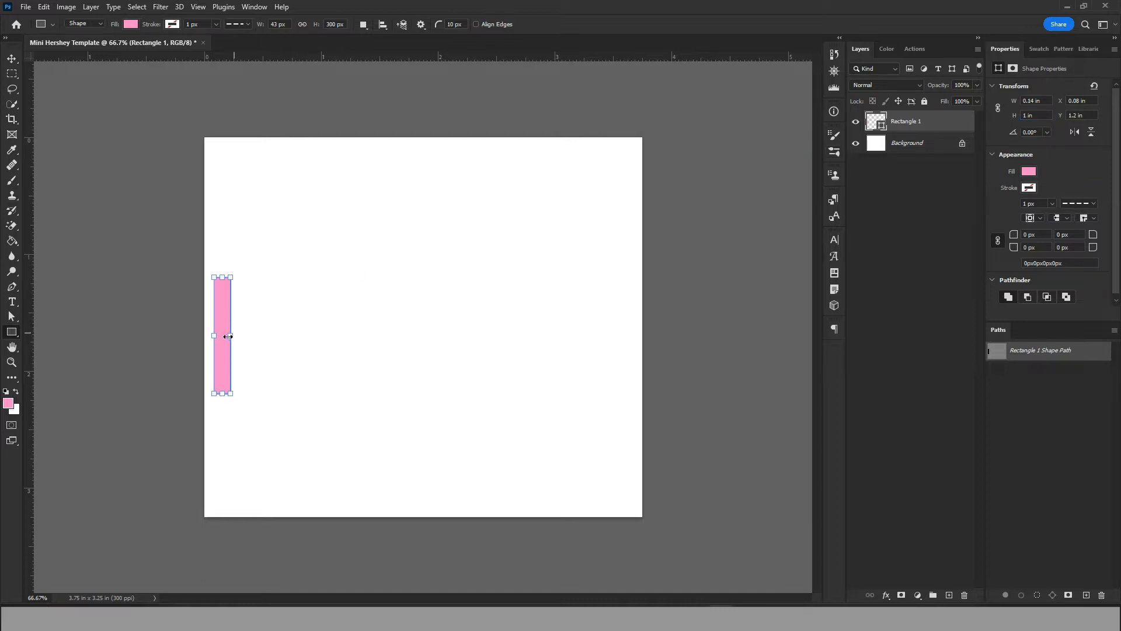
Stretch the rectangle across the full 3.75-inch canvas width and move it to the vertical middle of the canvas
drag(232, 336, 643, 336)
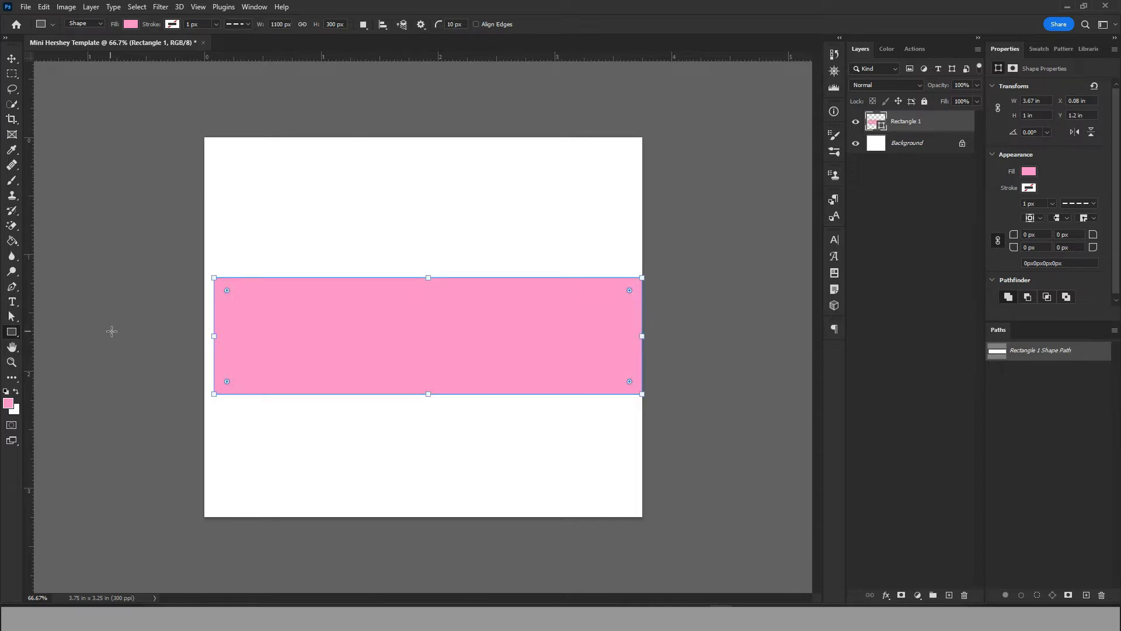
drag(214, 335, 204, 336)
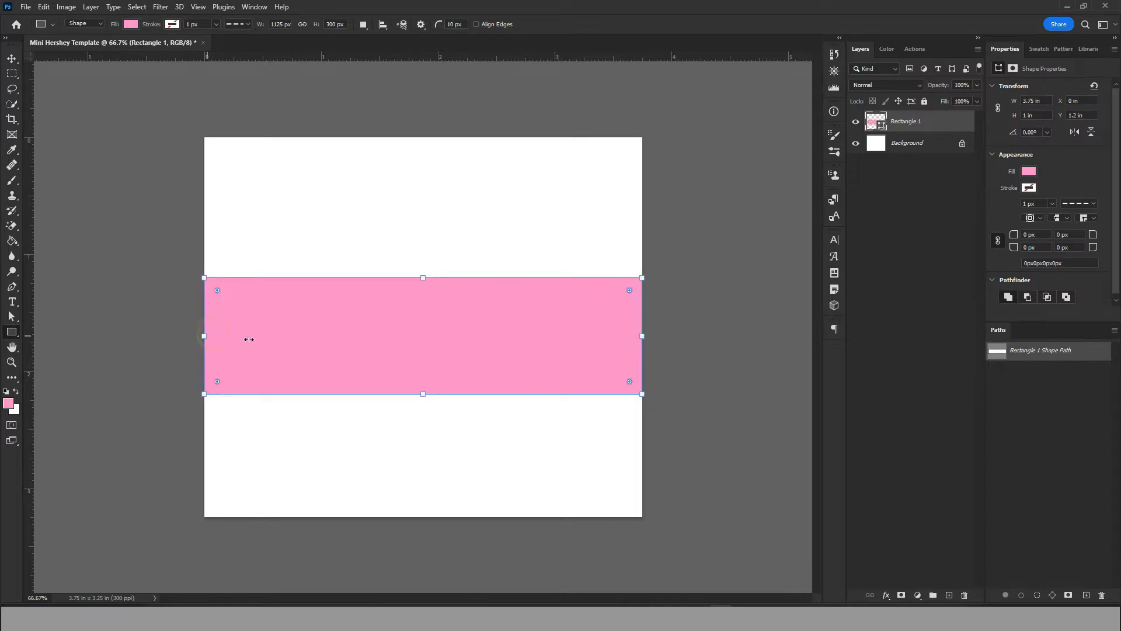
click(12, 59)
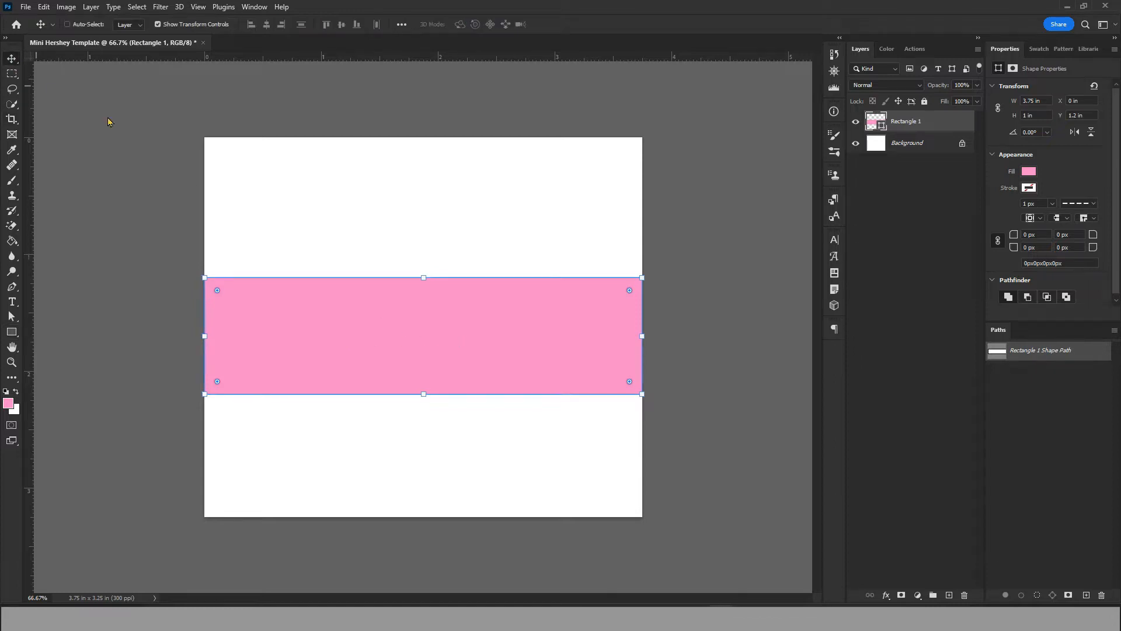
drag(395, 339, 393, 328)
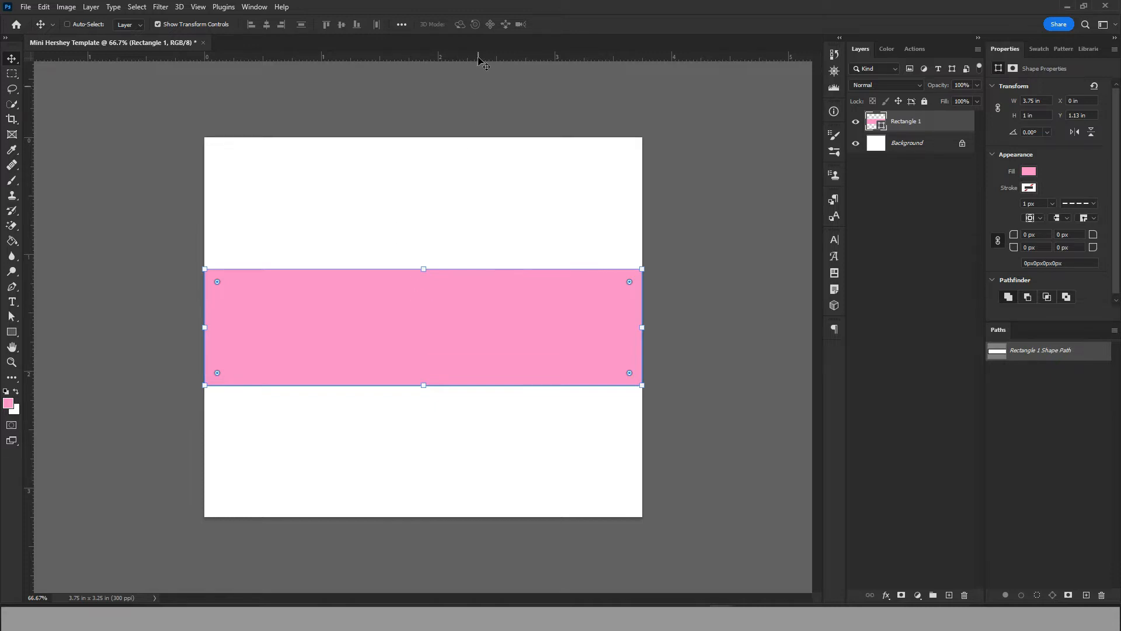
Place horizontal guides on the rectangle's top and bottom edges and vertical guides at 3.5 and 0.25 inches
drag(486, 54, 472, 266)
drag(471, 55, 456, 386)
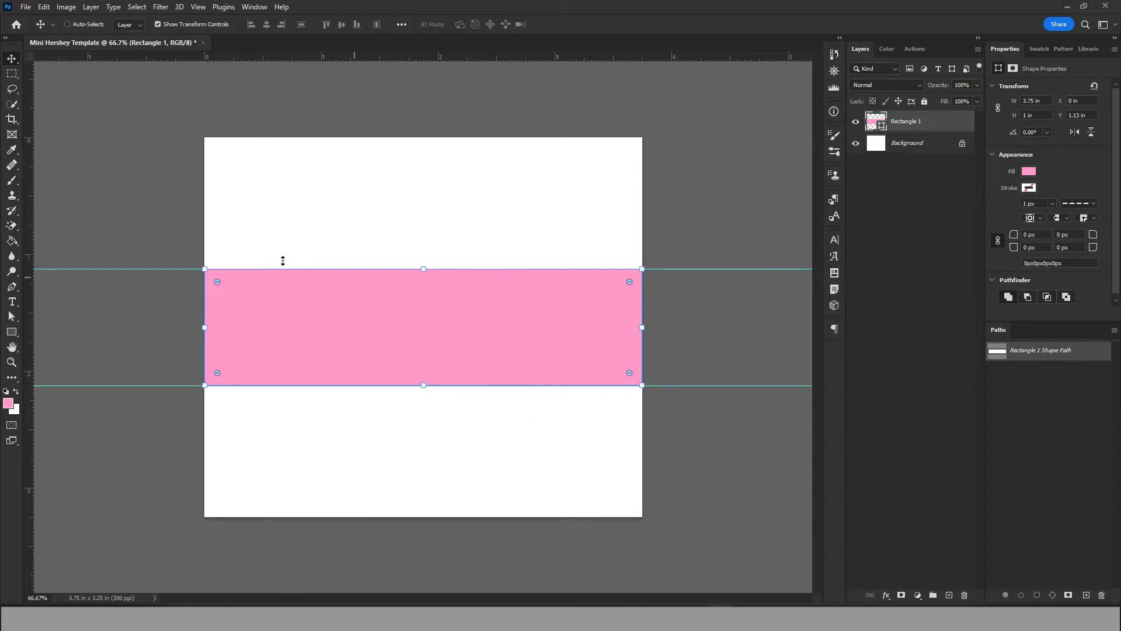
drag(30, 283, 614, 367)
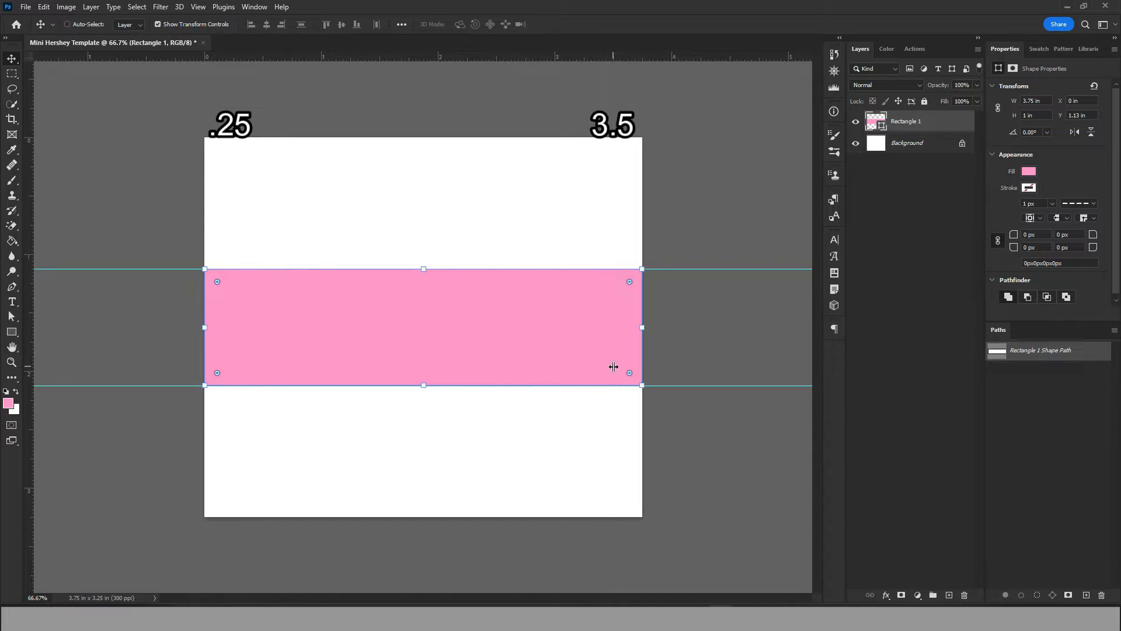
drag(32, 286, 234, 317)
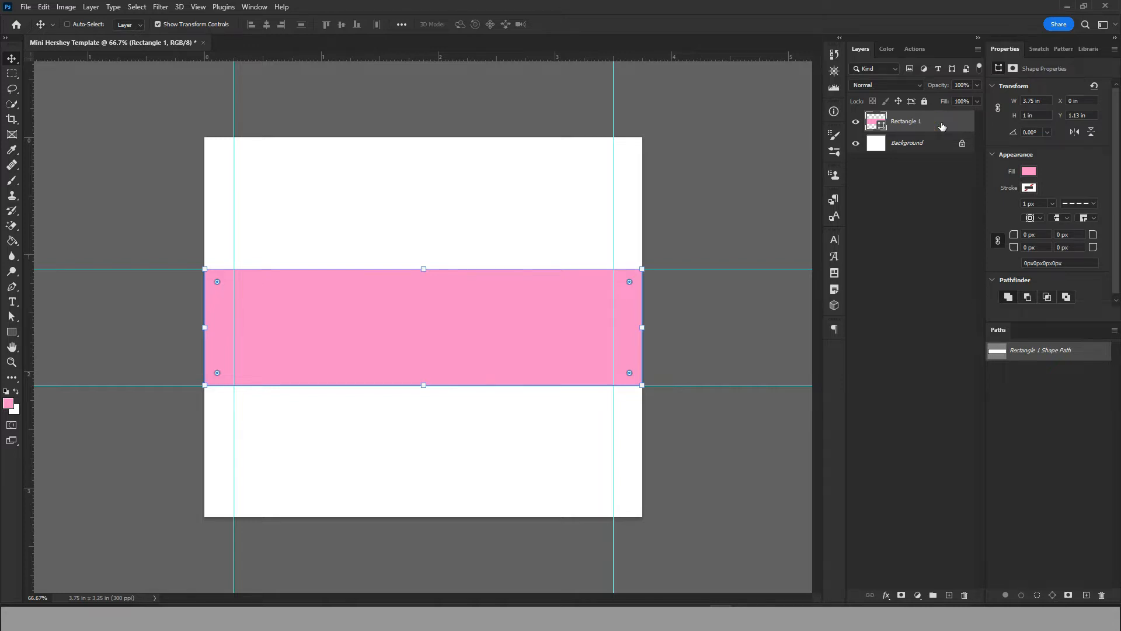
Delete the rectangle and save the document as Mini Hershey Template.psd
key(Delete)
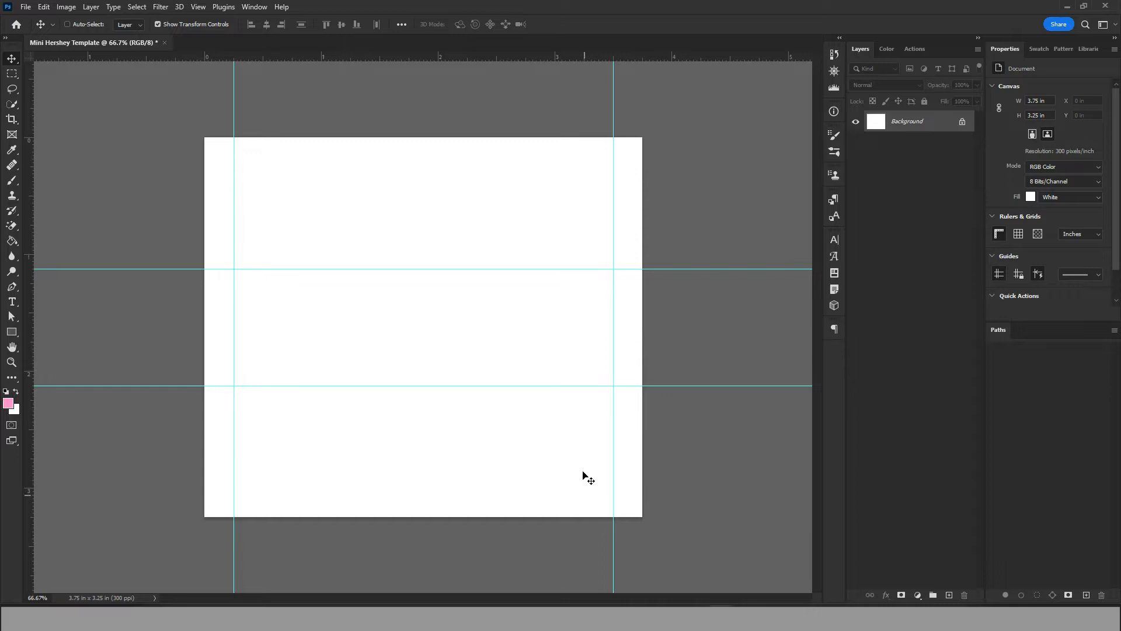
click(25, 7)
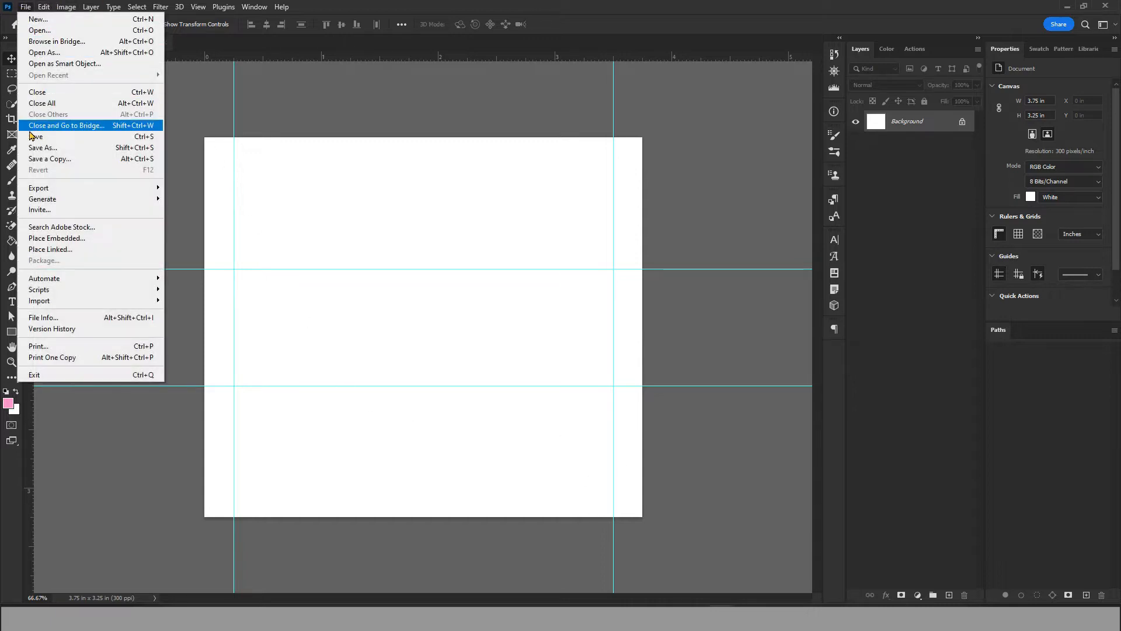
click(71, 136)
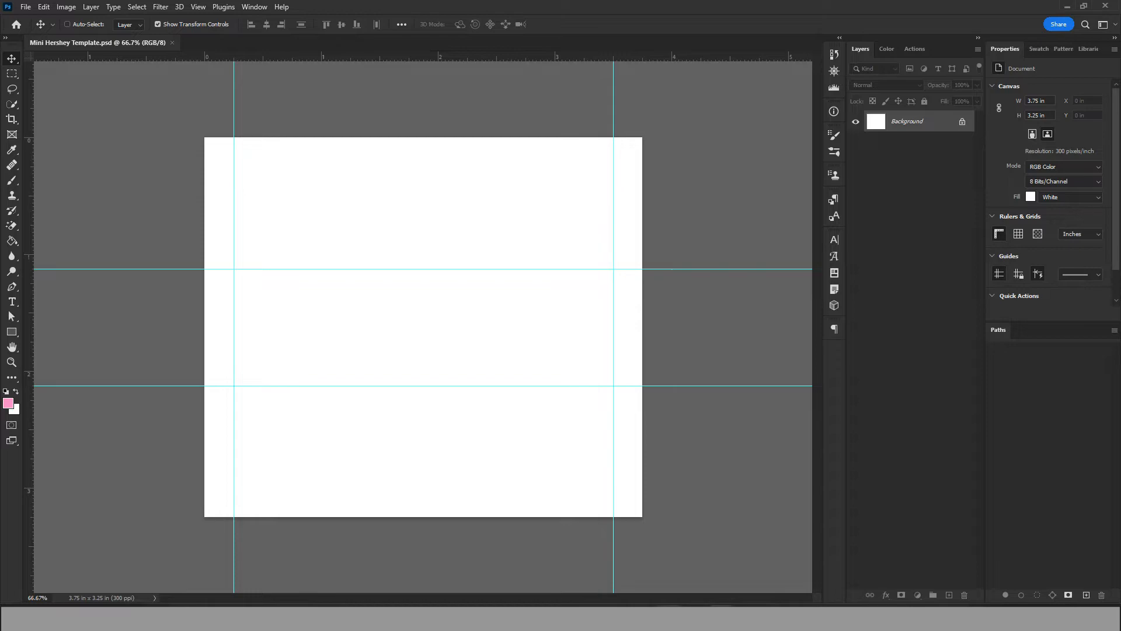
From the Valentine Bundle's Illustration of Cute Safari Animal and Elements folder, open Set of lovely safari animal with leaves.psd and shift its monstera leaf slightly down
click(643, 617)
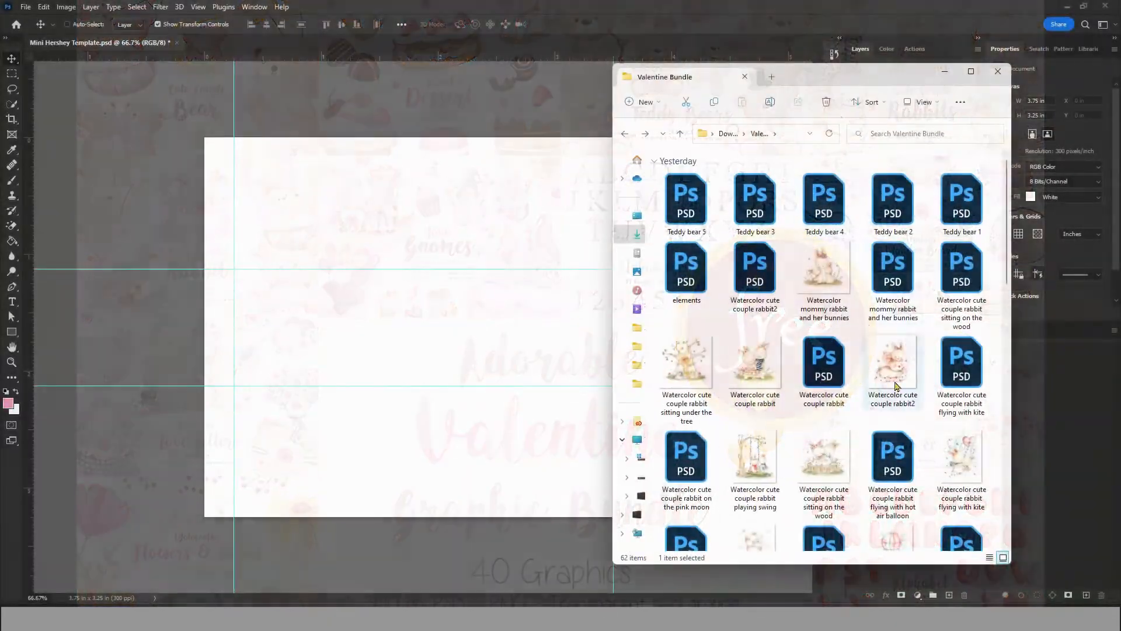
scroll(757, 218, down, 8)
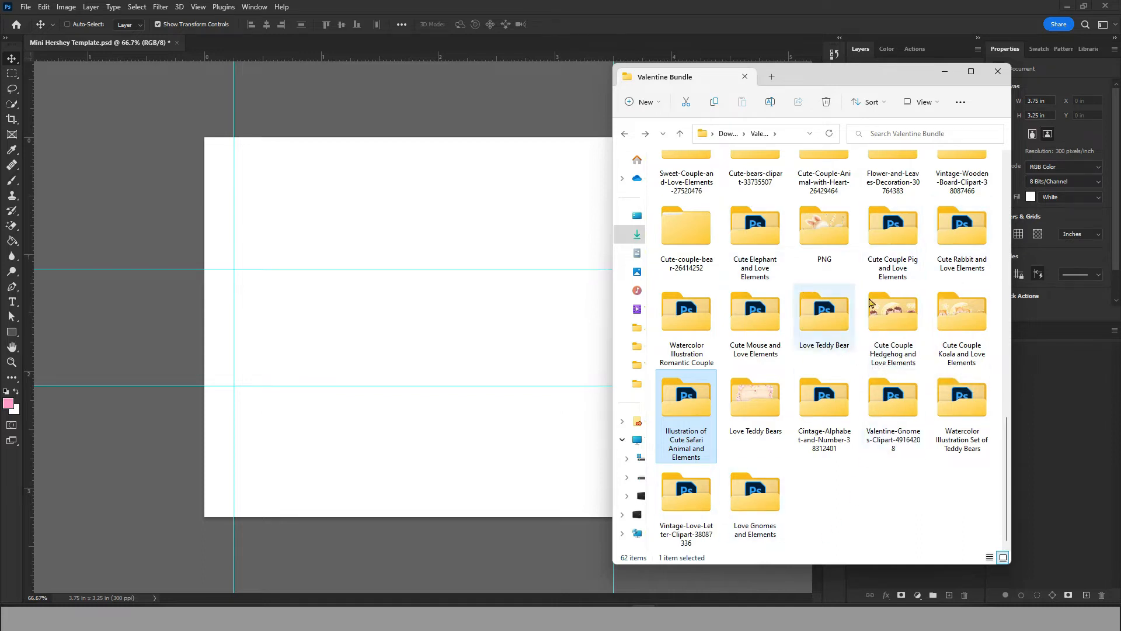
double_click(703, 456)
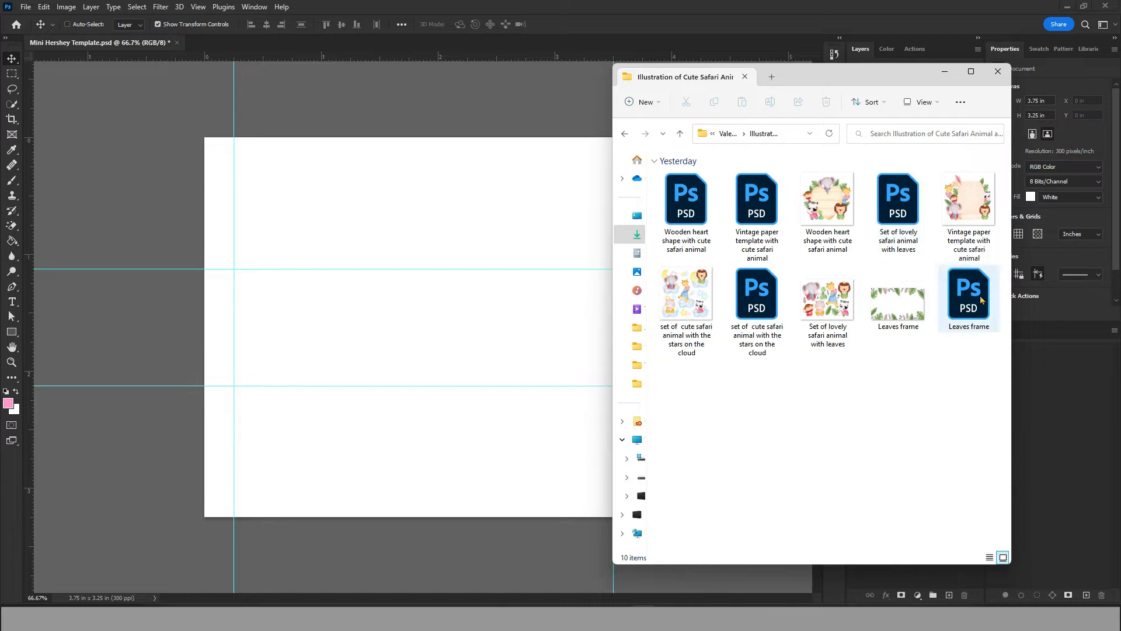
click(908, 211)
double_click(908, 212)
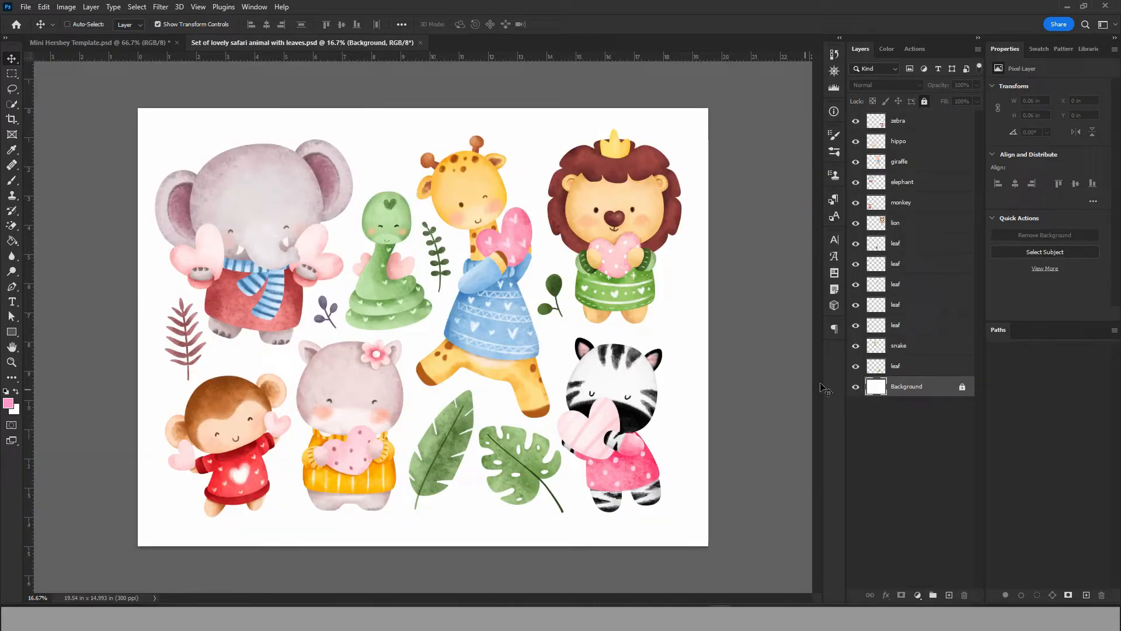
click(895, 366)
drag(508, 486, 507, 501)
Open Leaves frame.psd from the same folder and copy its leaves layer into the Mini Hershey Template document
key(alt+Tab)
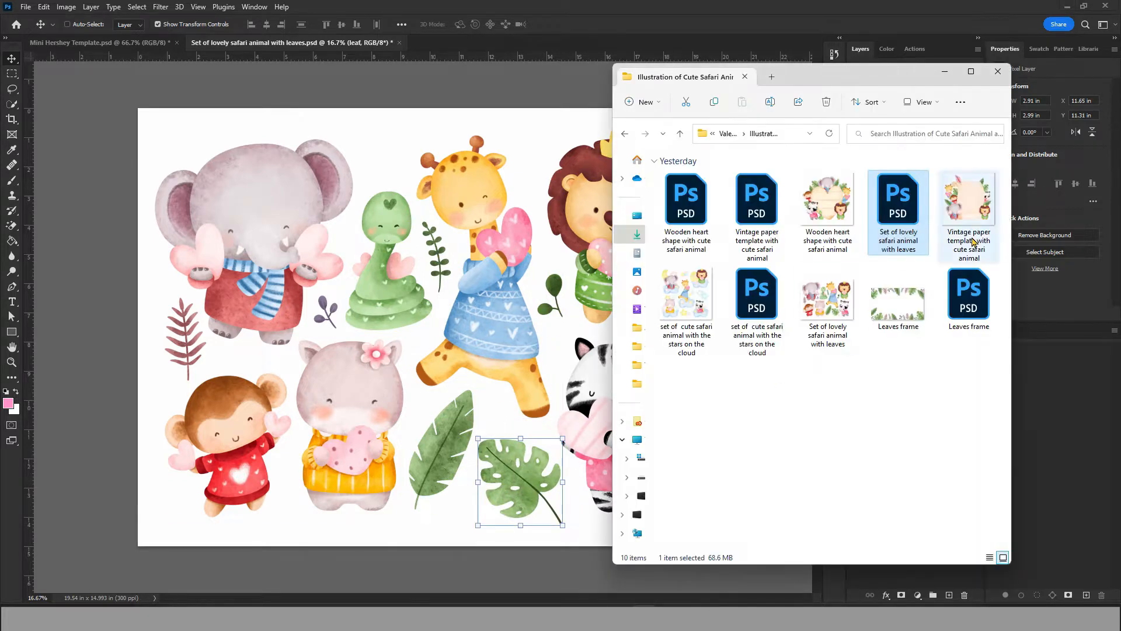
double_click(964, 307)
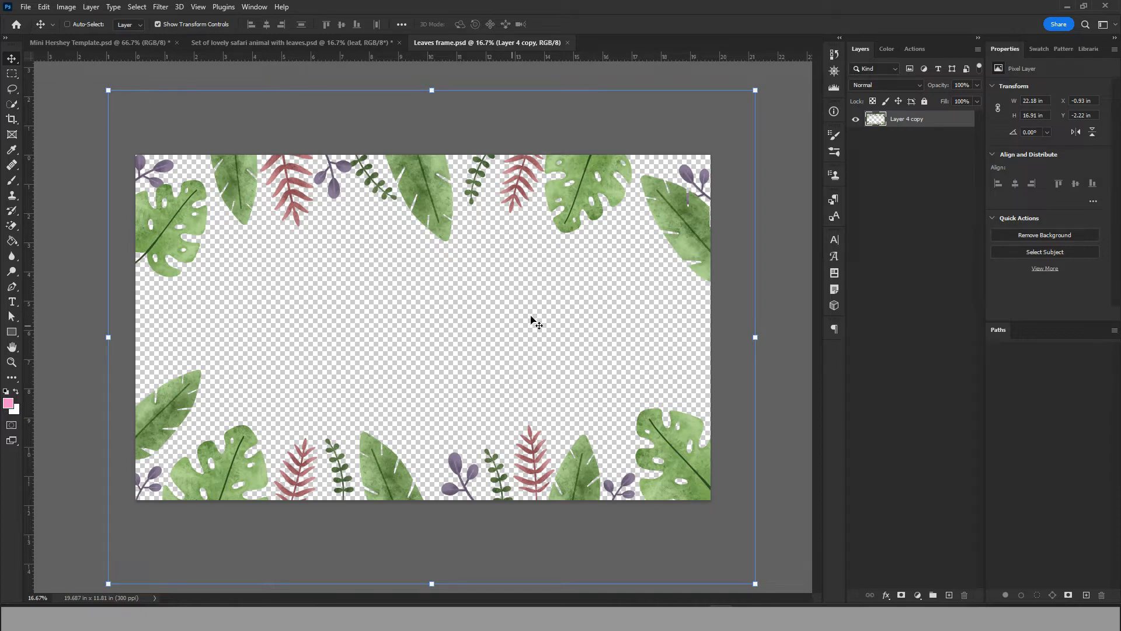
click(909, 125)
drag(898, 120, 377, 304)
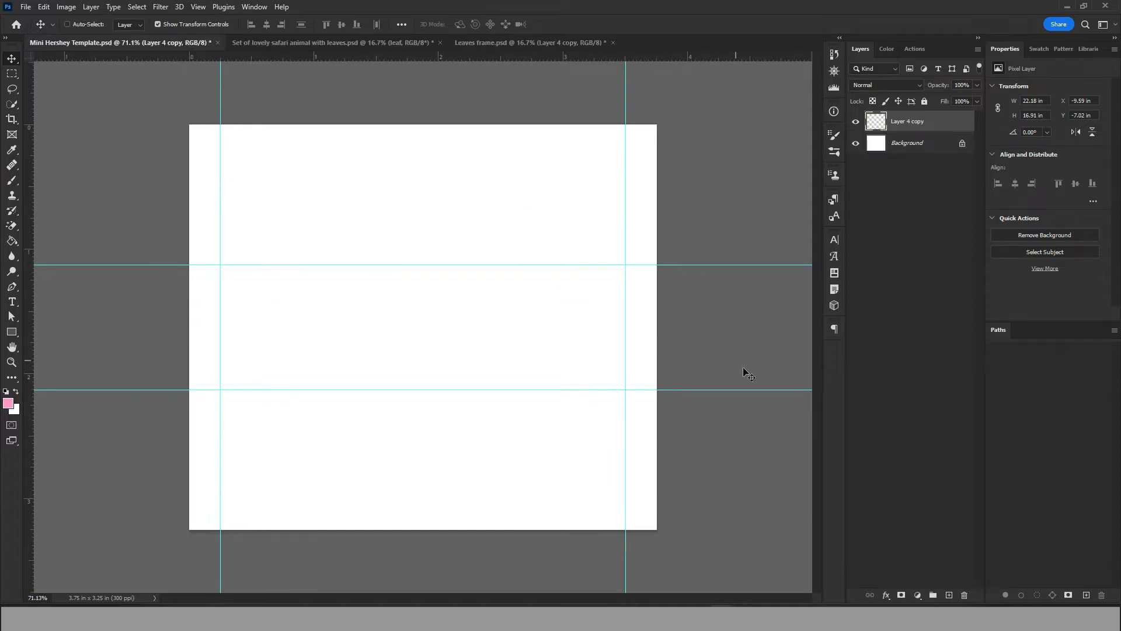
Scale the oversized leaves layer down proportionally to about 9.77% so it fits inside the canvas
scroll(748, 374, down, 8)
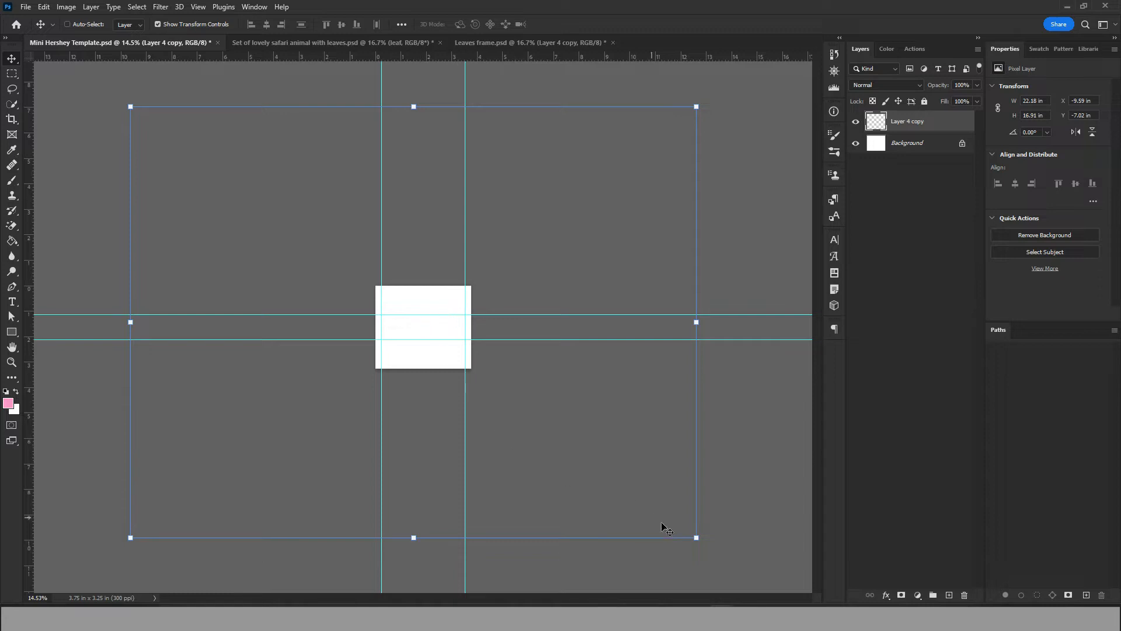
drag(697, 537, 424, 332)
click(242, 25)
scroll(487, 374, up, 9)
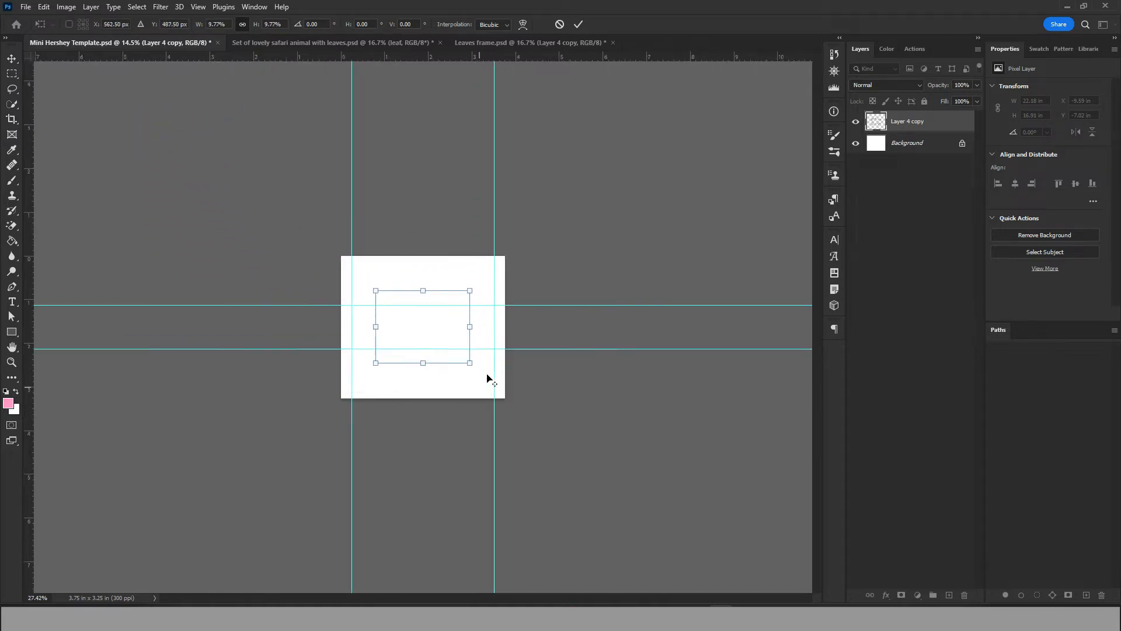
scroll(466, 355, up, 2)
Reposition and enlarge the leaves layer to about 19.22% so it spans the canvas height and overhangs both sides, and apply the transform
drag(482, 246, 375, 135)
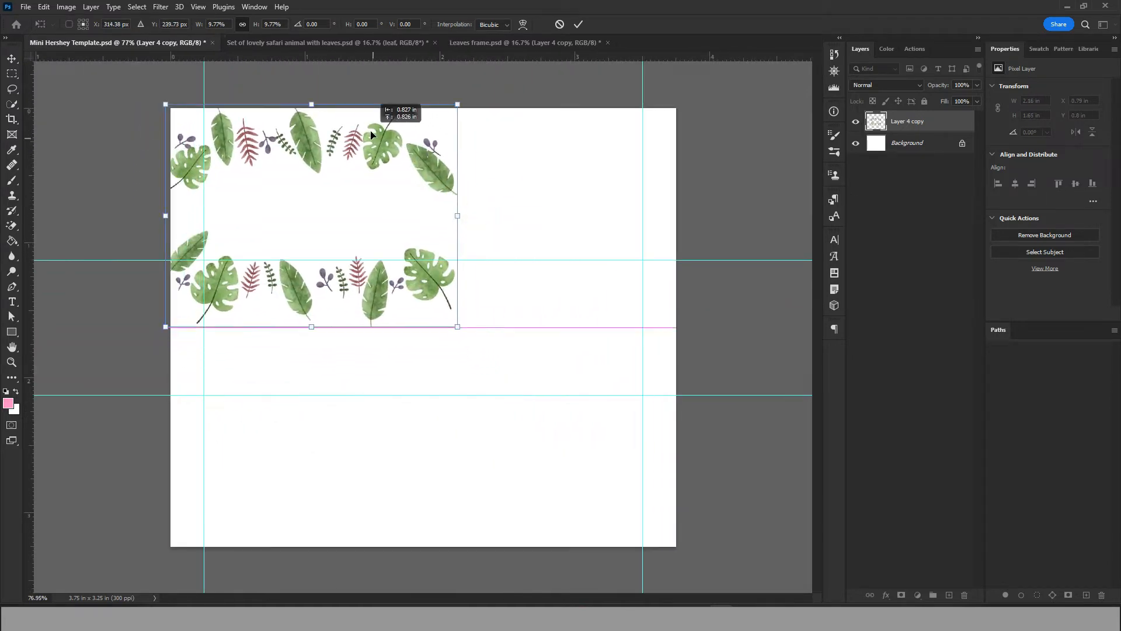
drag(458, 328, 632, 557)
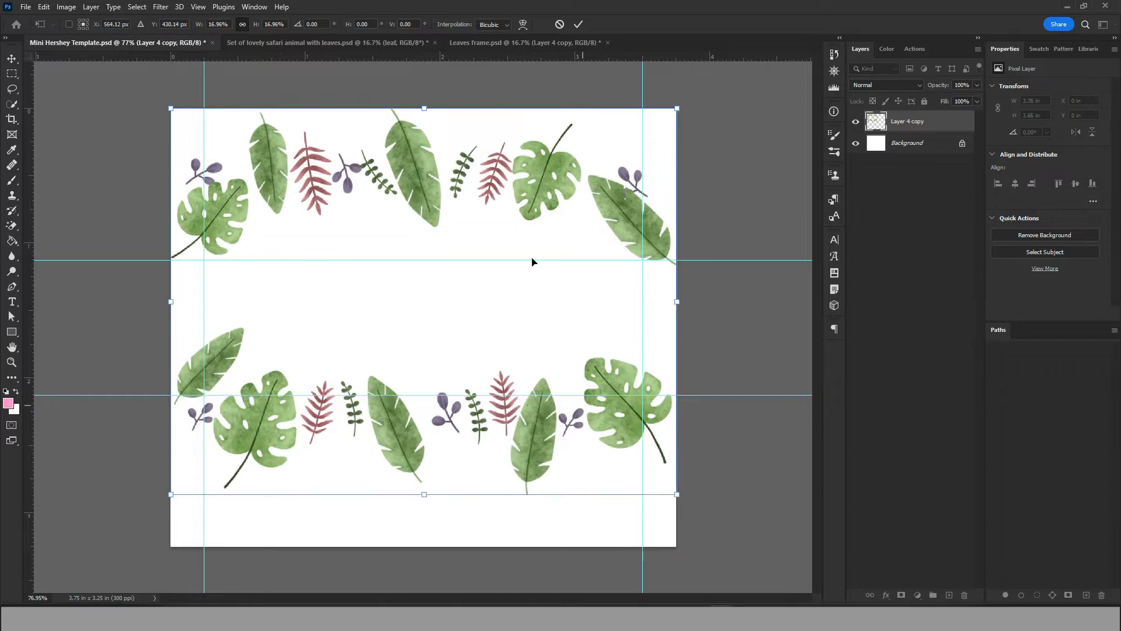
drag(430, 180, 428, 217)
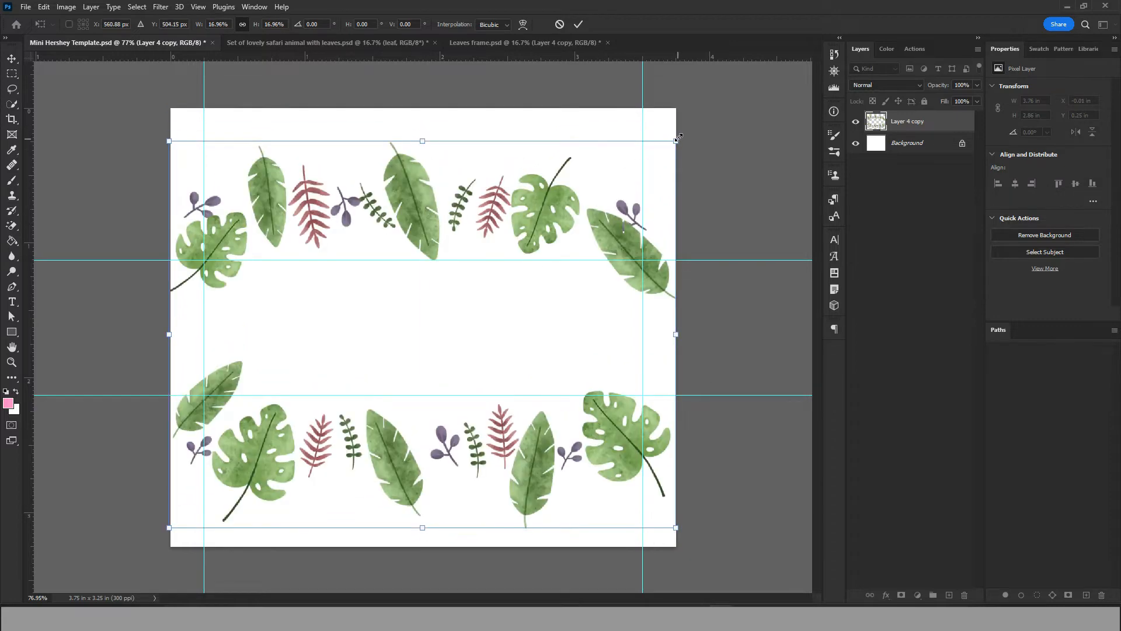
drag(678, 138, 714, 112)
drag(558, 178, 541, 171)
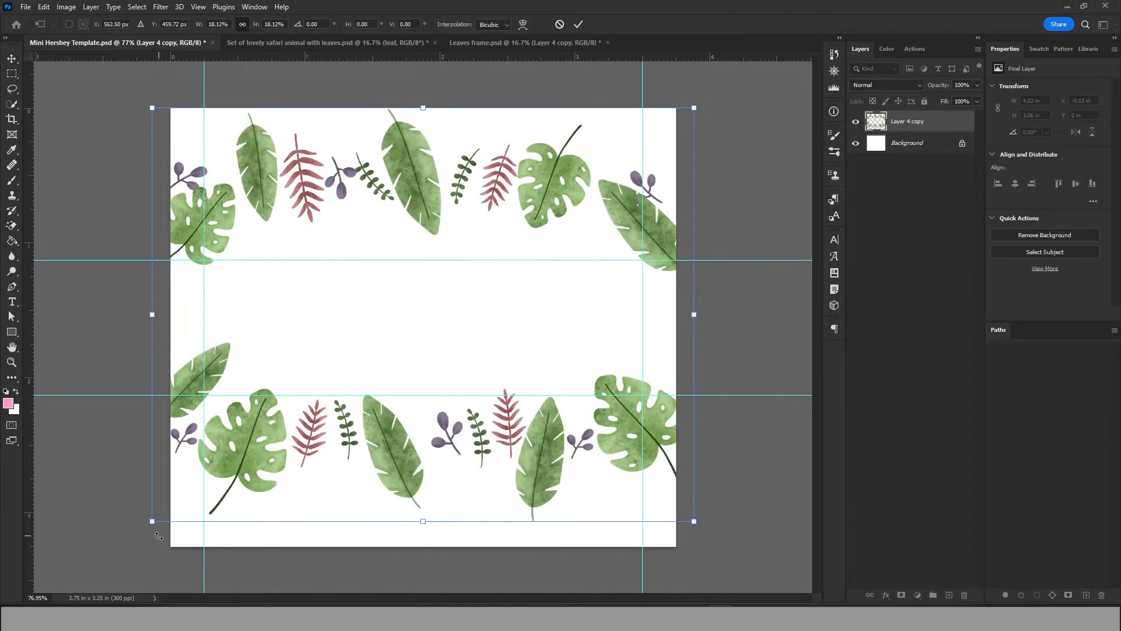
drag(154, 522, 139, 545)
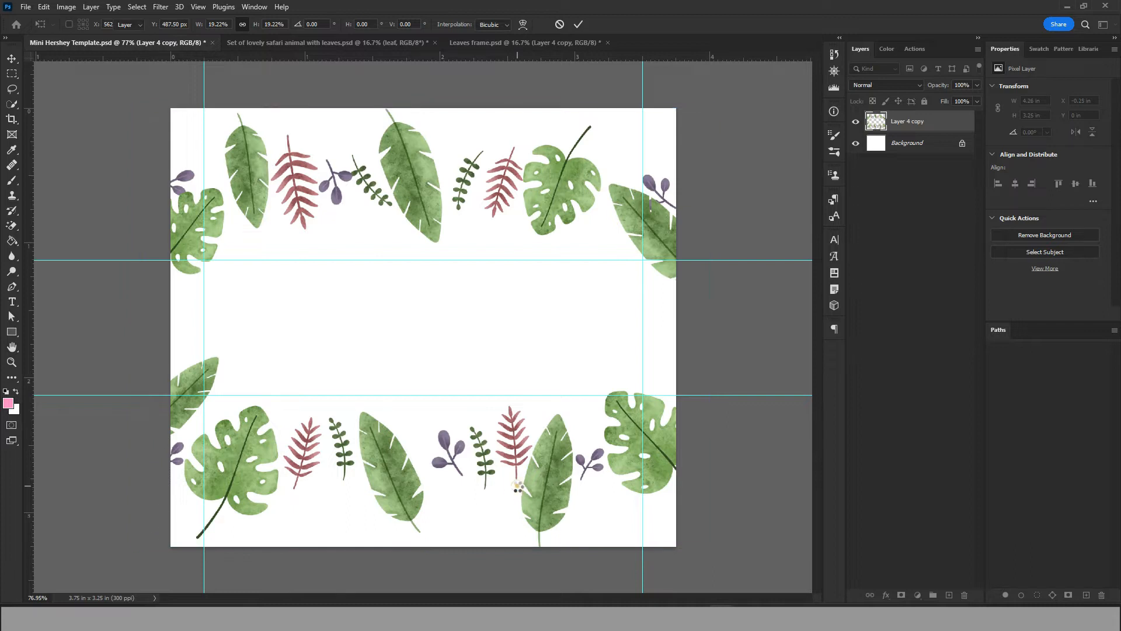
key(Return)
drag(547, 498, 547, 499)
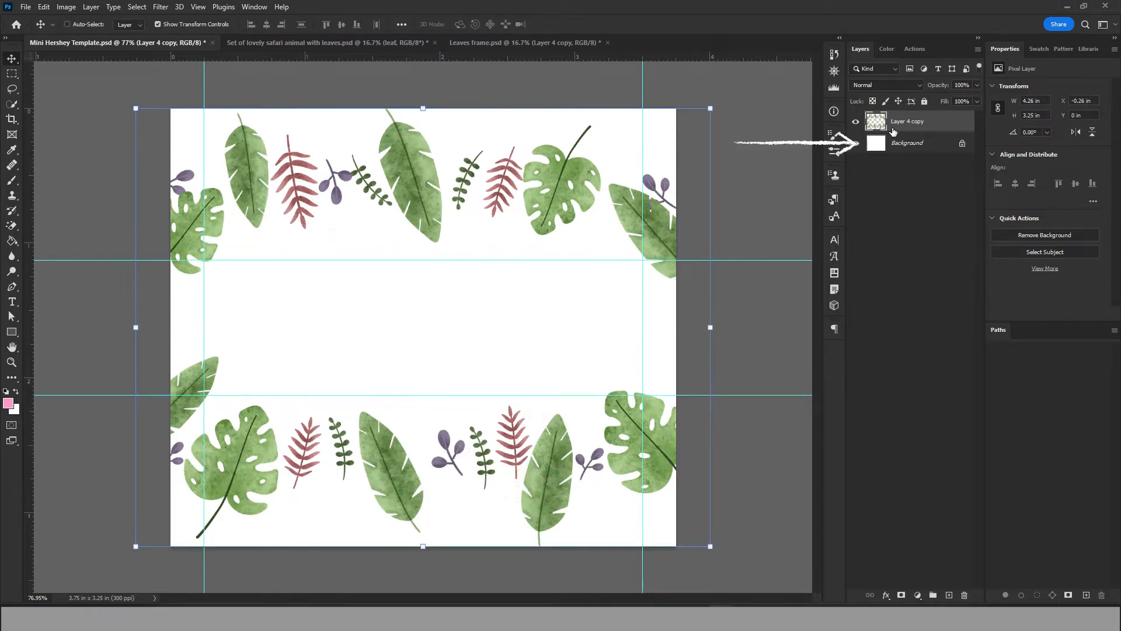
Try filling the Background layer with the bright pink foreground colour
click(911, 144)
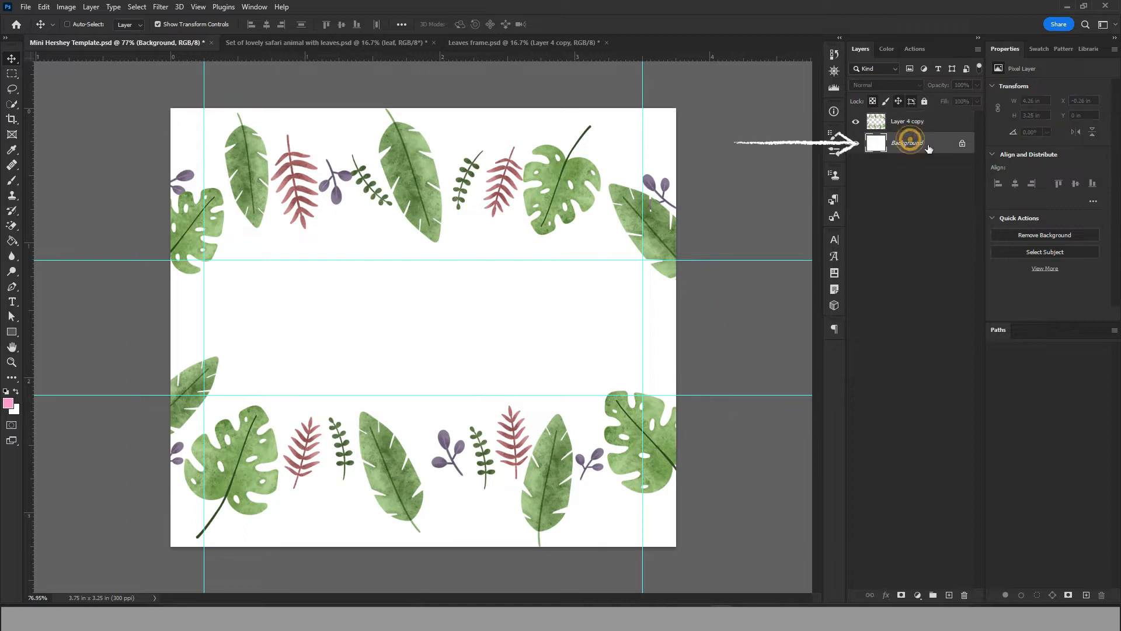
click(13, 241)
click(216, 267)
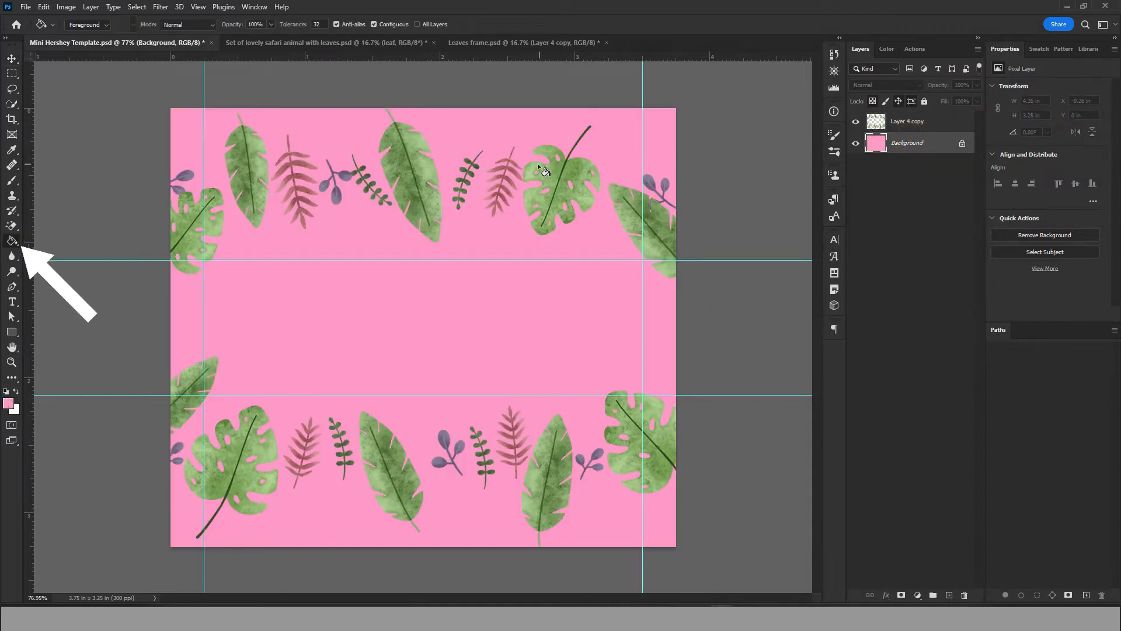
key(ctrl+z)
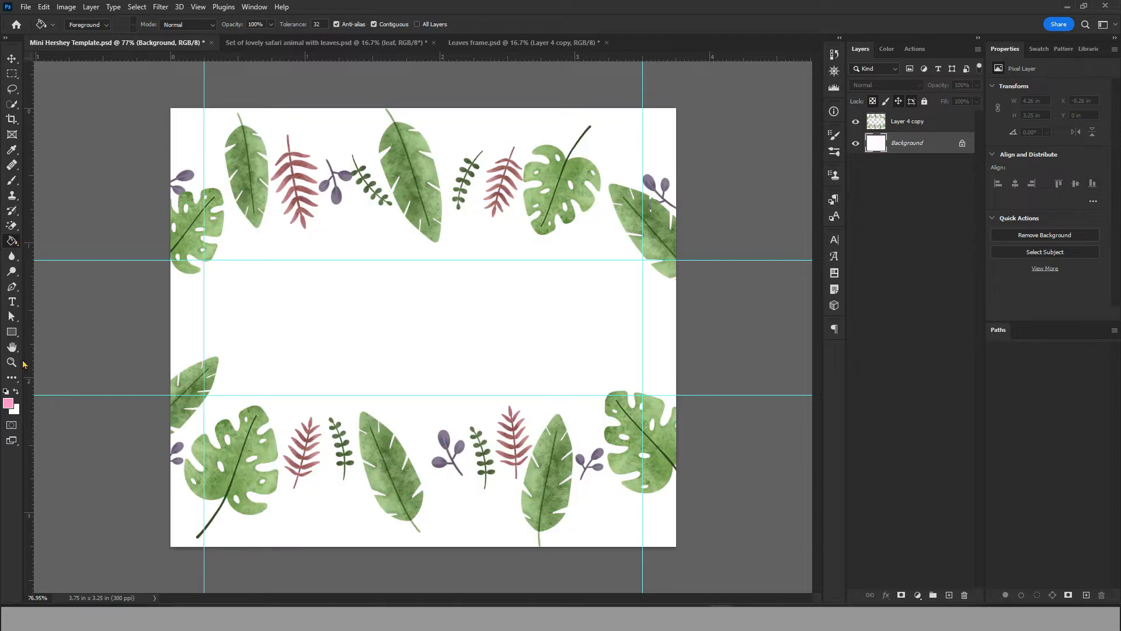
Set the foreground colour to pale pink f9d2e4 and fill the Background layer with it
click(11, 331)
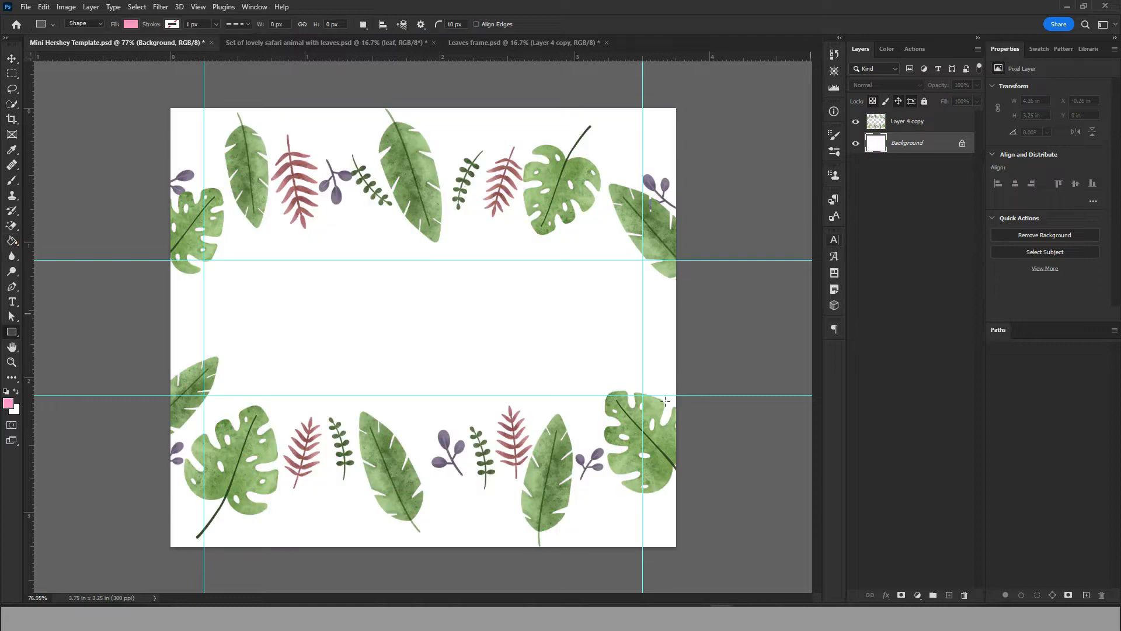
key(i)
click(9, 403)
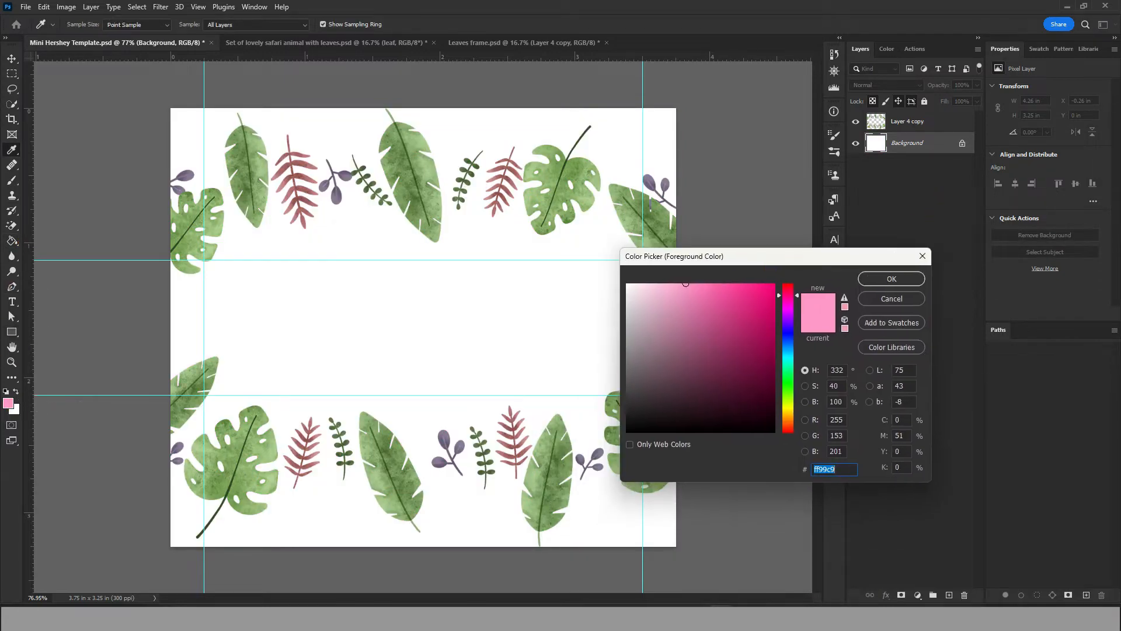
drag(810, 260, 879, 253)
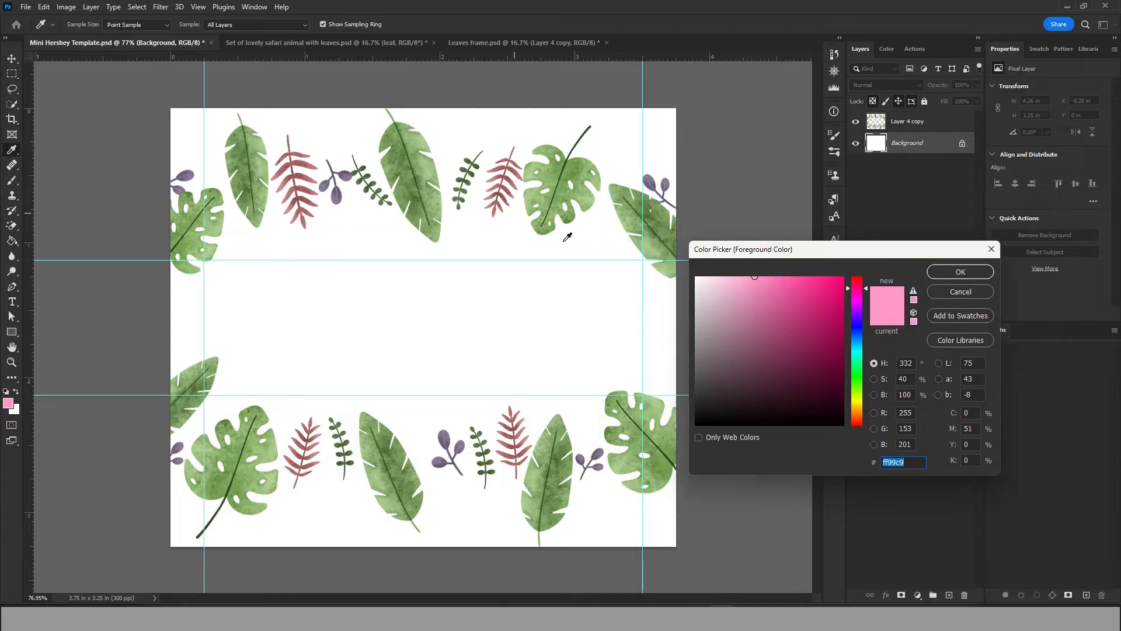
drag(722, 280, 718, 280)
click(943, 272)
key(u)
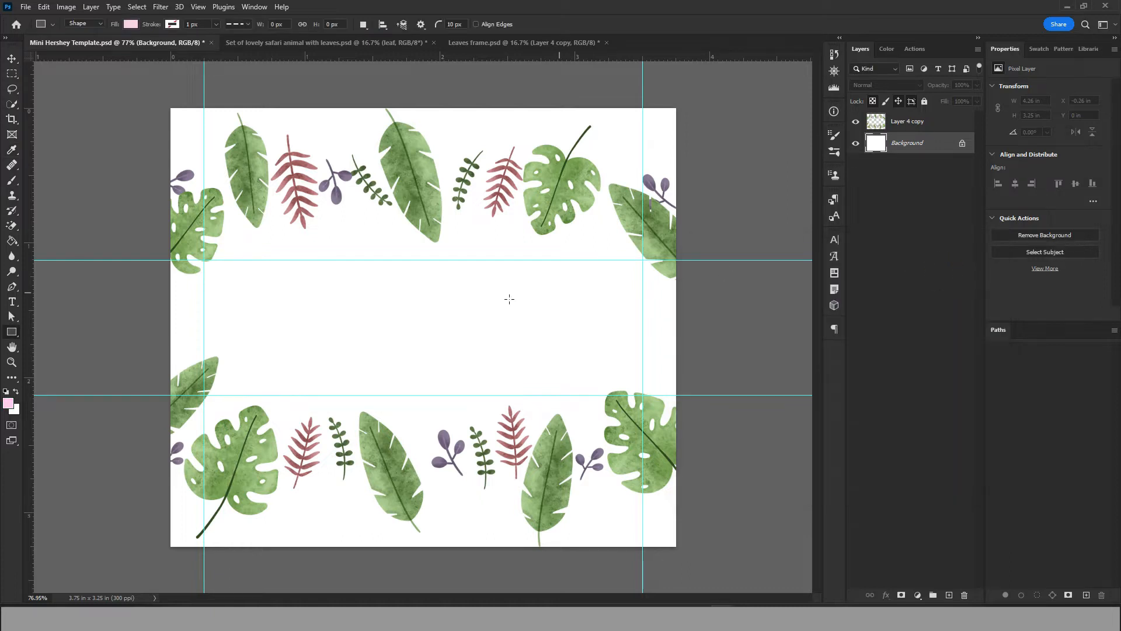
click(8, 243)
click(345, 312)
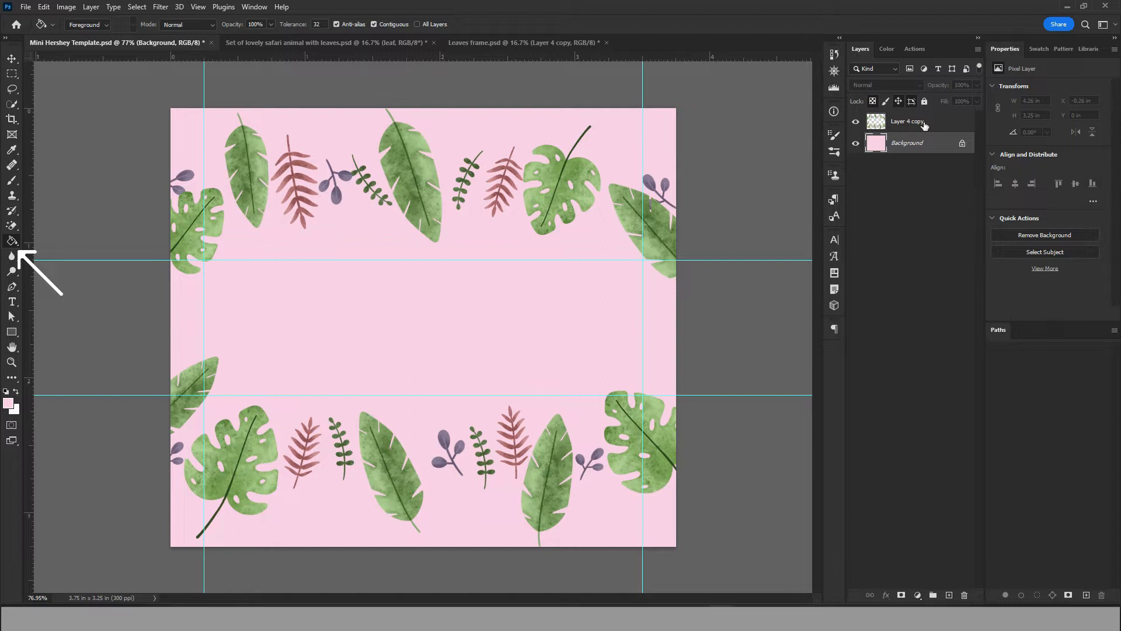
Add a drop shadow to the leaves layer with a distance of 6 px and a spread of 7%
click(924, 124)
click(886, 595)
click(903, 589)
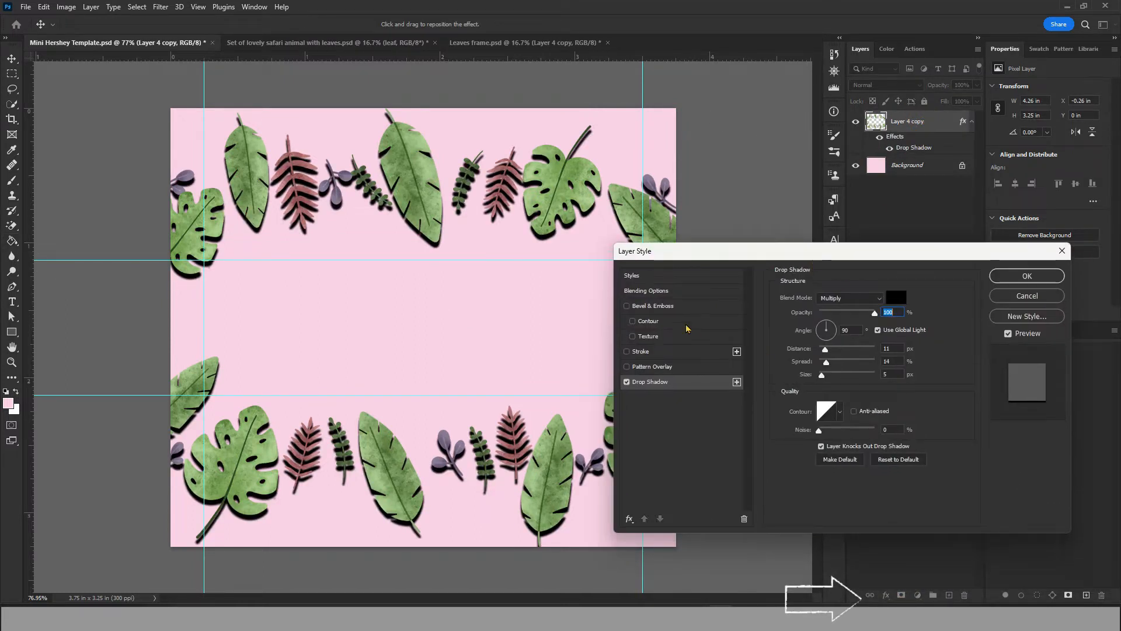
drag(827, 361, 823, 348)
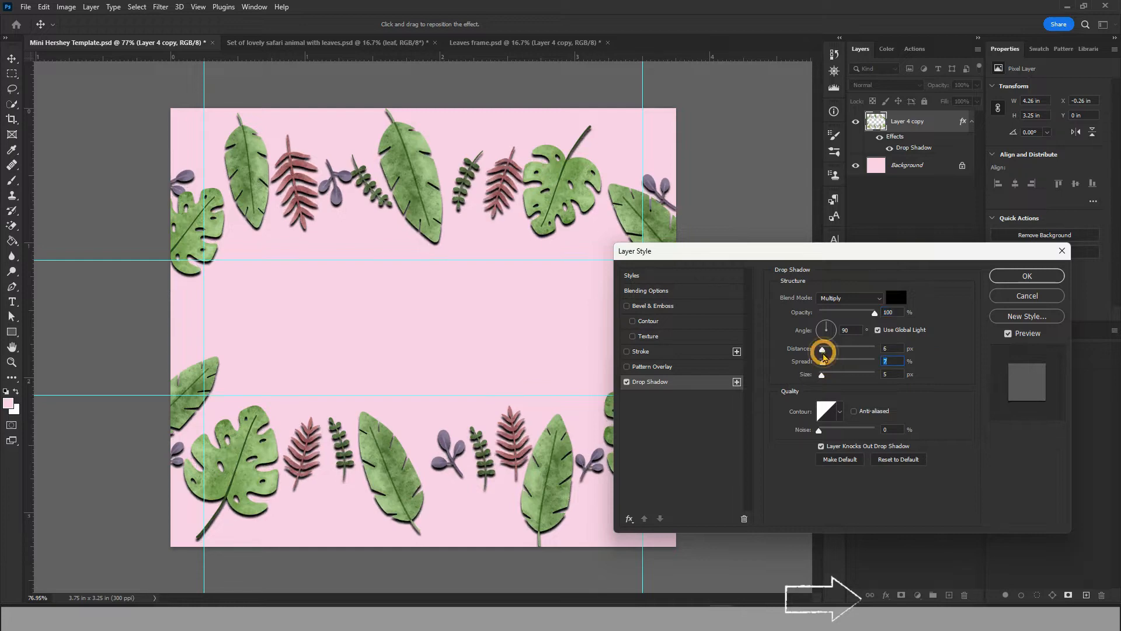
Set the leaves' drop shadow colour to light grey c6bebe and apply the layer style
click(897, 297)
click(779, 380)
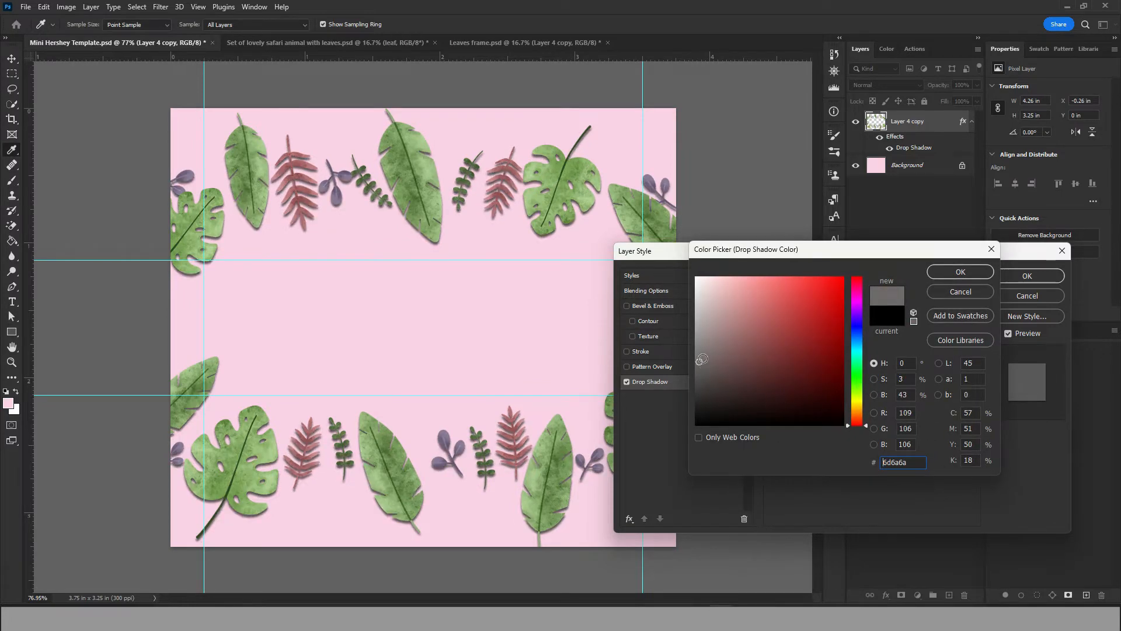
click(701, 344)
drag(701, 344, 701, 312)
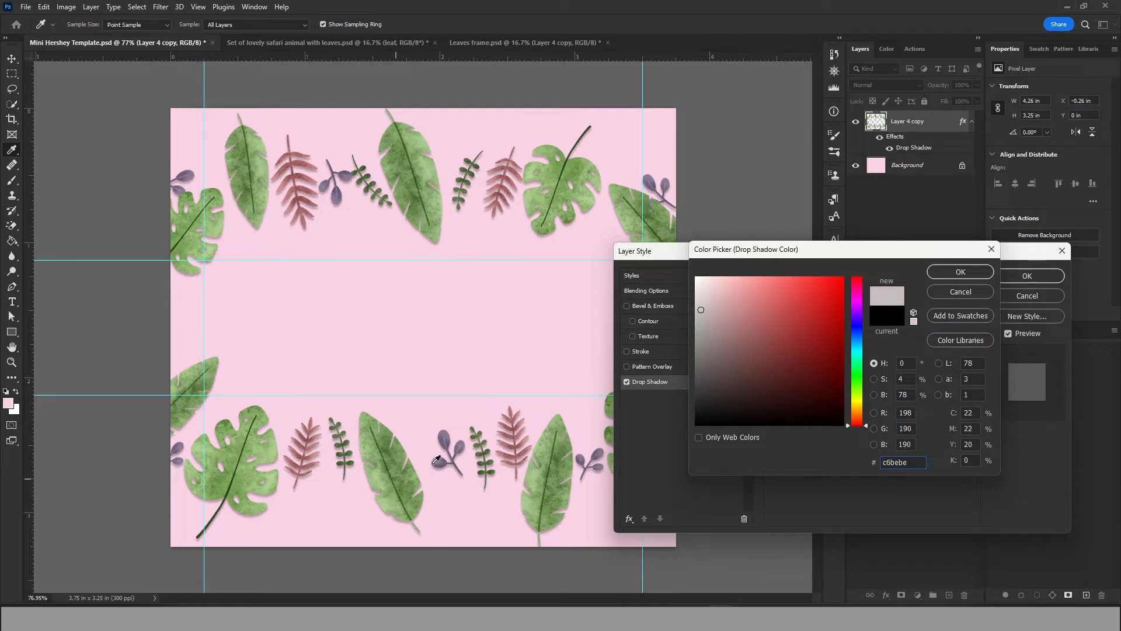
click(961, 272)
click(1027, 276)
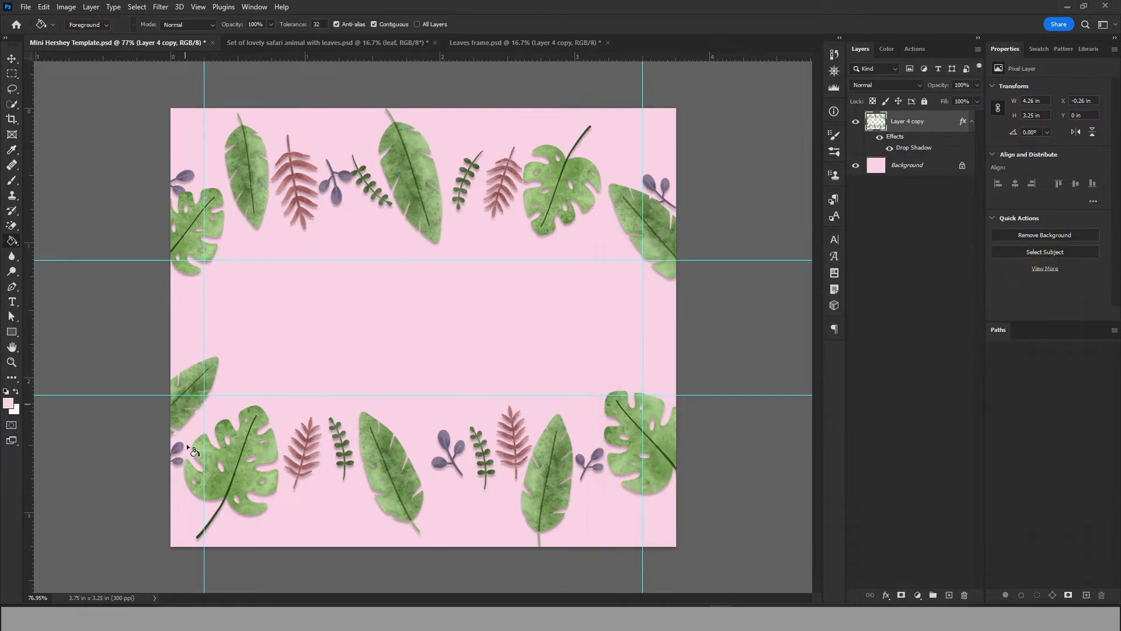
Copy the lion layer from Set of lovely safari animal with leaves.psd into the Mini Hershey Template document
key(alt+Tab)
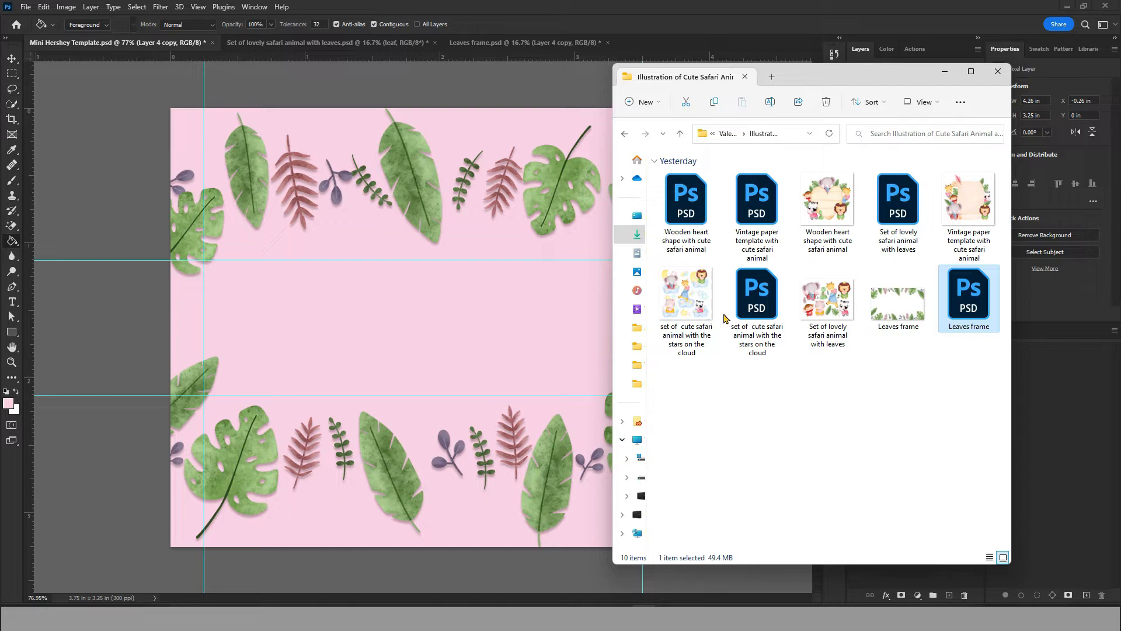
click(998, 71)
click(317, 42)
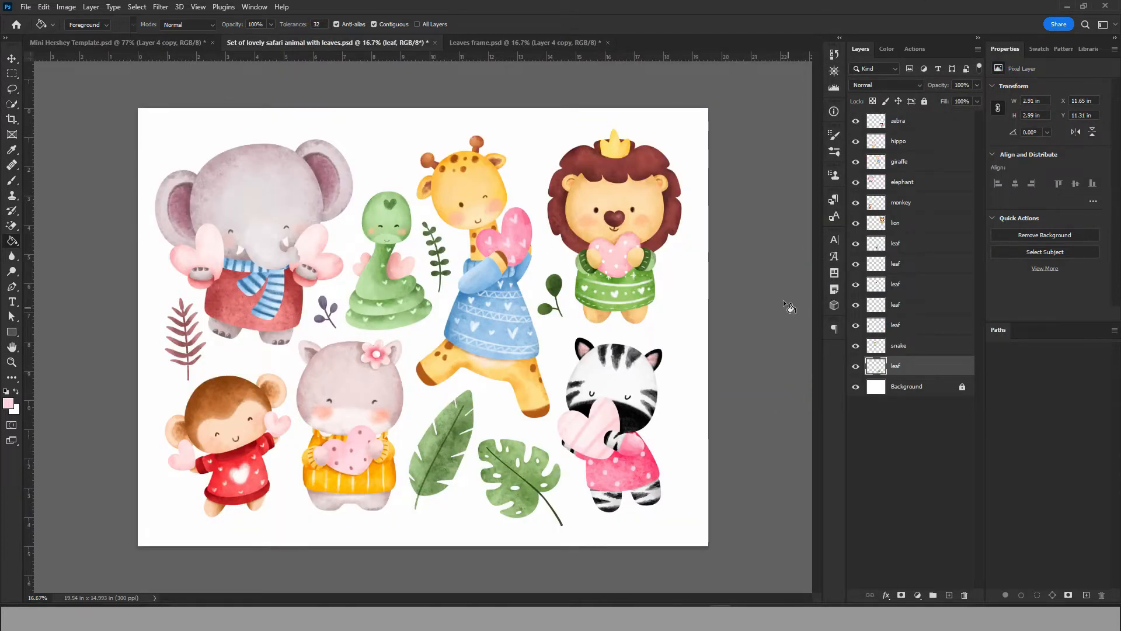
key(v)
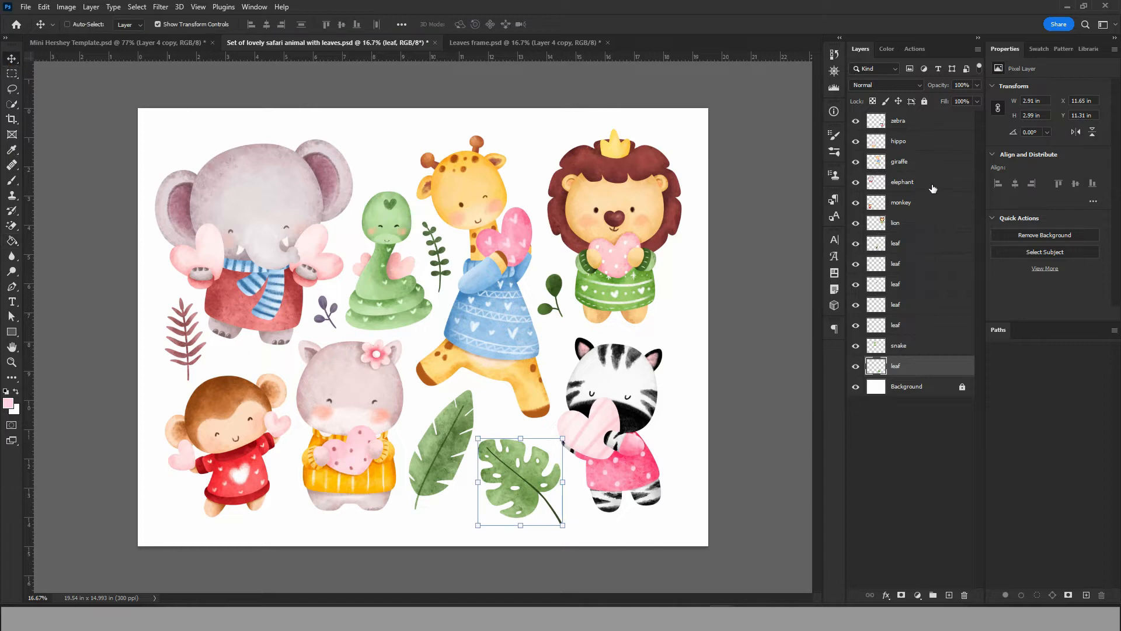
click(926, 220)
drag(902, 224, 466, 307)
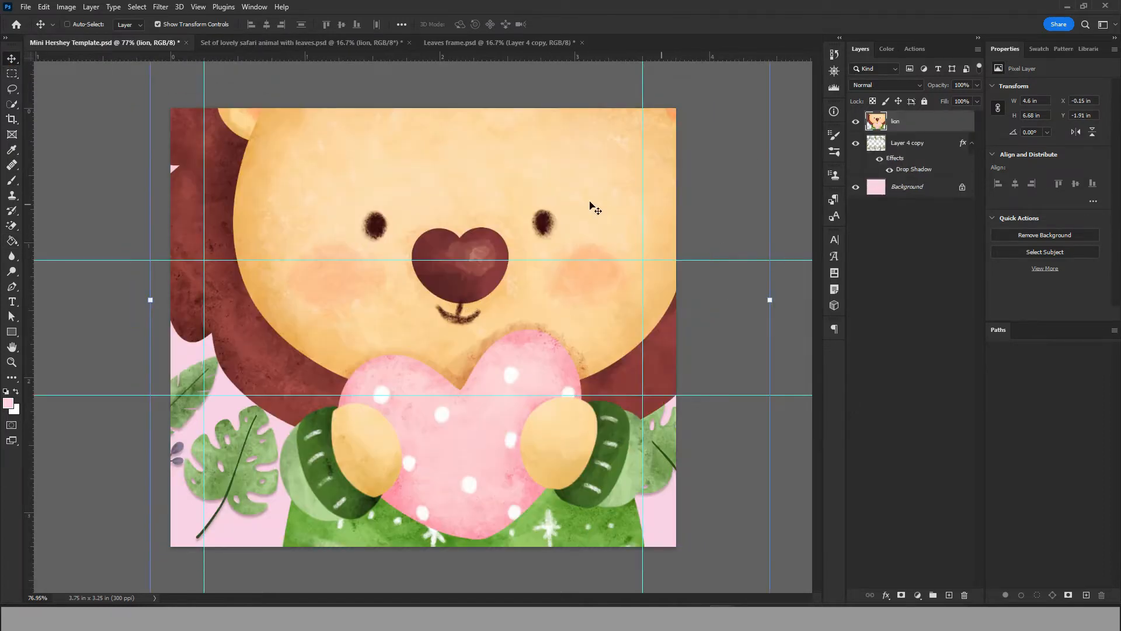
Scale the oversized lion down proportionally to about 31.18% and move it over the canvas
scroll(731, 264, down, 5)
key(ctrl+t)
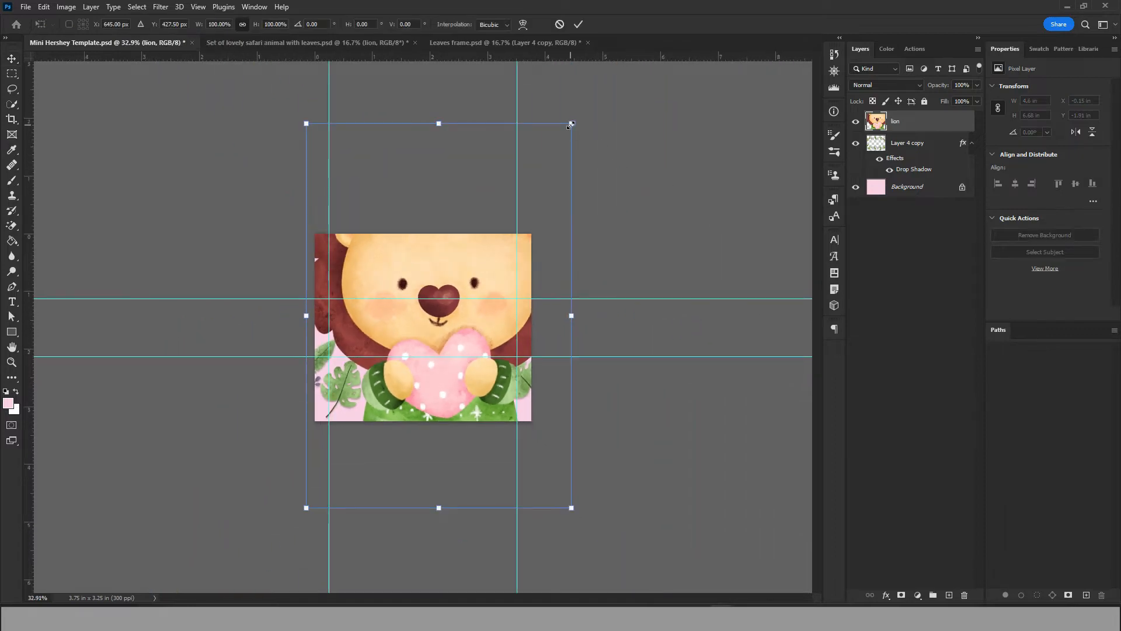
drag(571, 123, 380, 380)
drag(345, 434, 351, 326)
scroll(396, 327, up, 9)
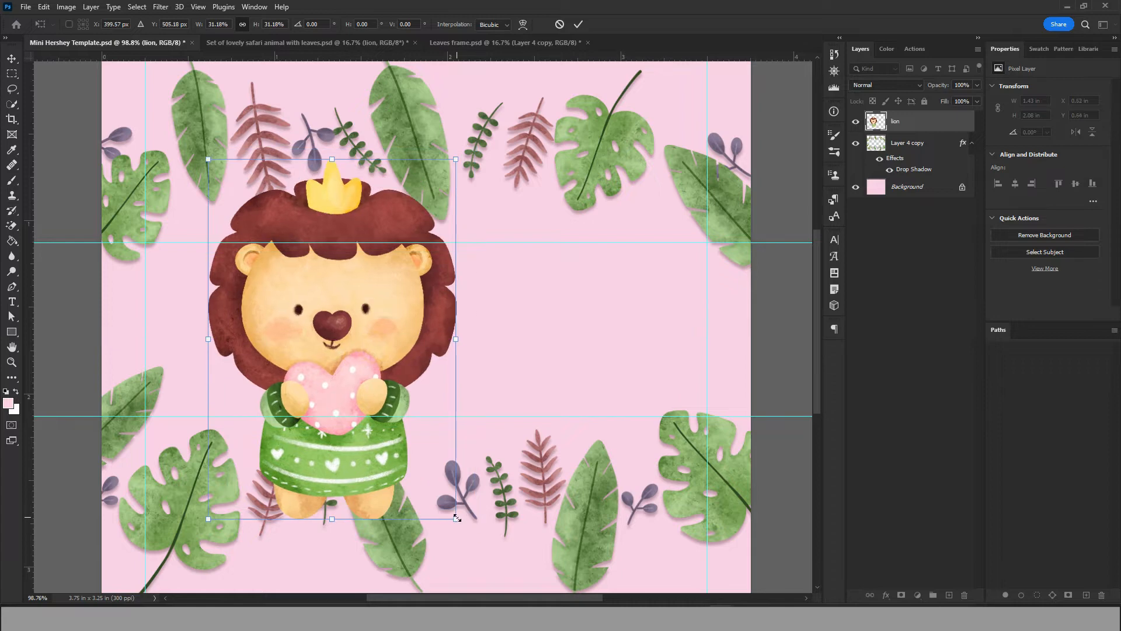
Shrink the lion to about 0.66 by 0.95 in, place it between the horizontal guides near the left vertical guide, and apply the transform
drag(456, 518, 283, 376)
drag(278, 298, 220, 377)
drag(276, 421, 263, 403)
drag(196, 329, 207, 337)
key(Return)
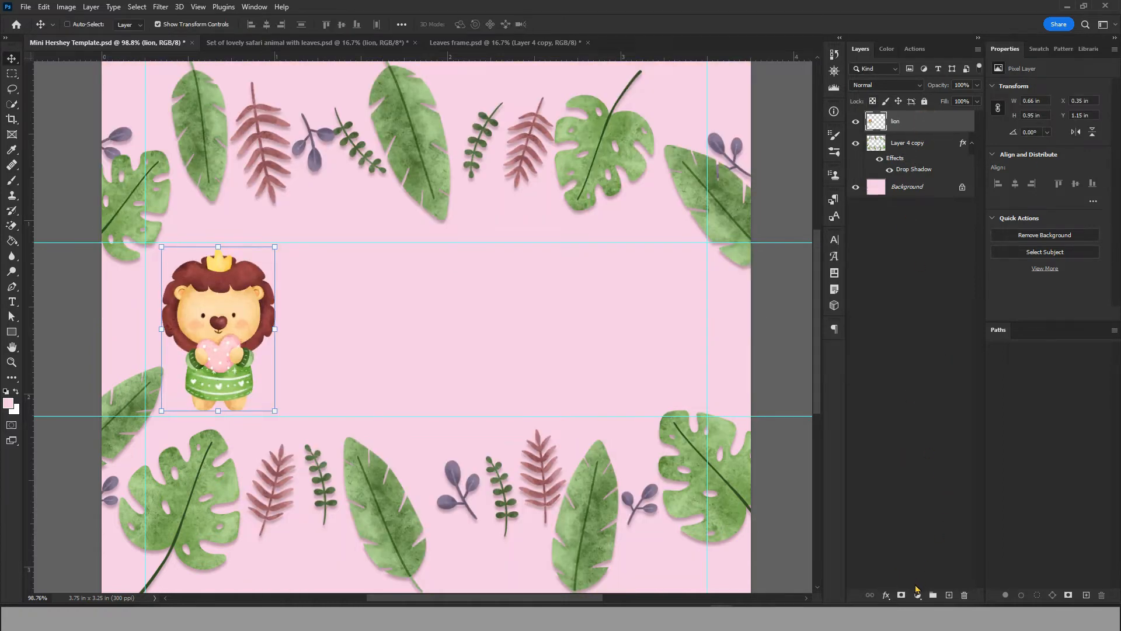
Give the lion a white 2 px outside stroke and a drop shadow with 7 px distance, 9% spread and 9 px size
click(887, 596)
click(892, 593)
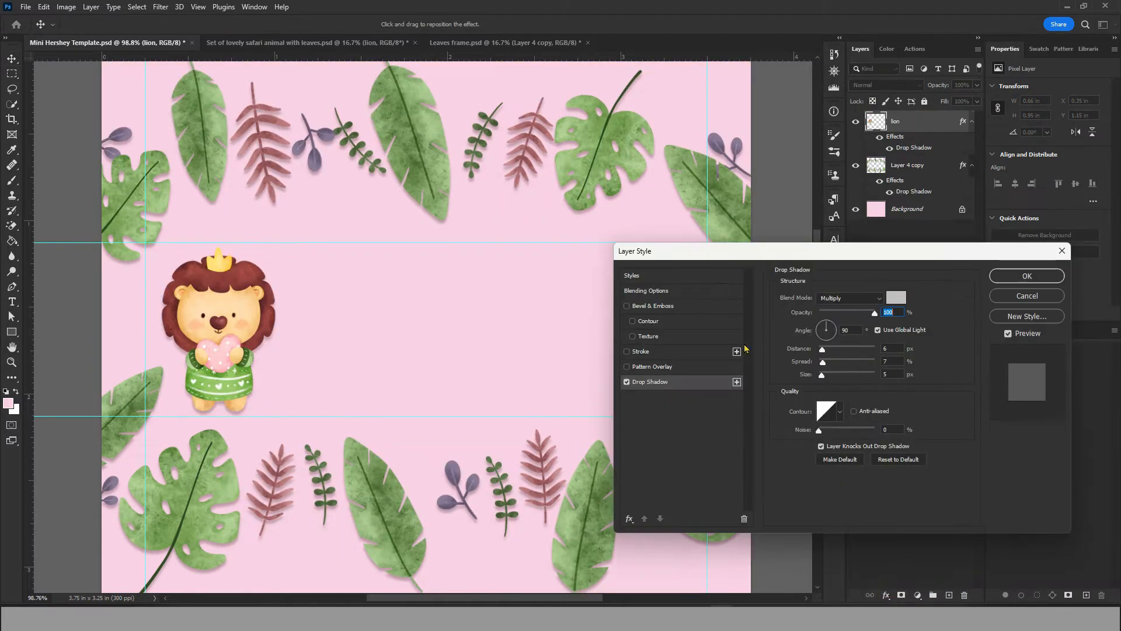
click(667, 353)
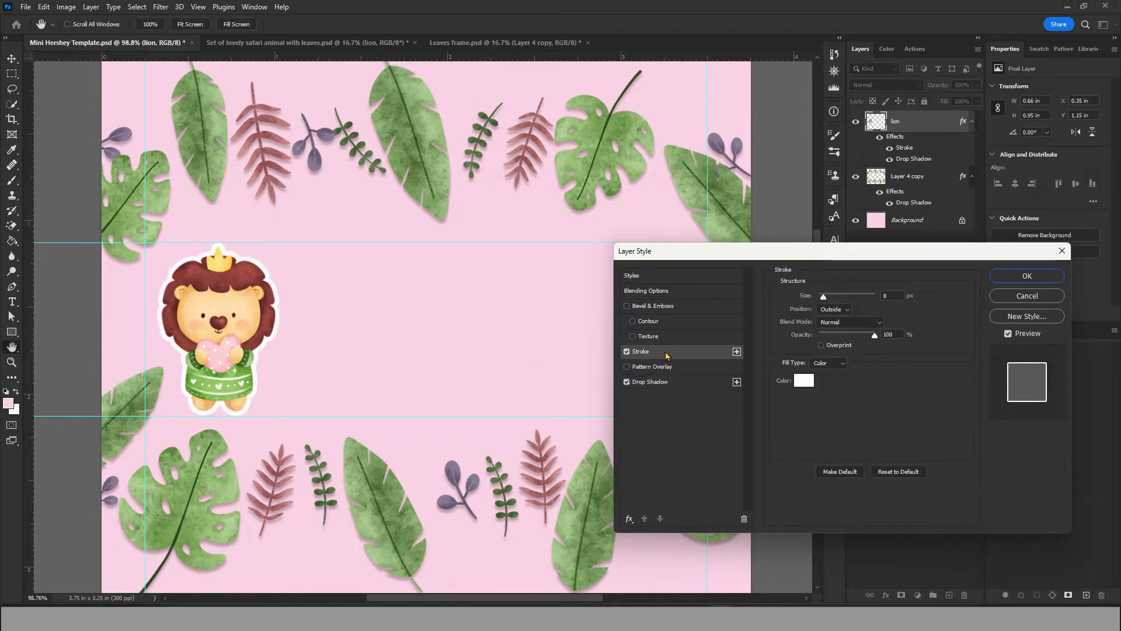
drag(823, 297, 821, 304)
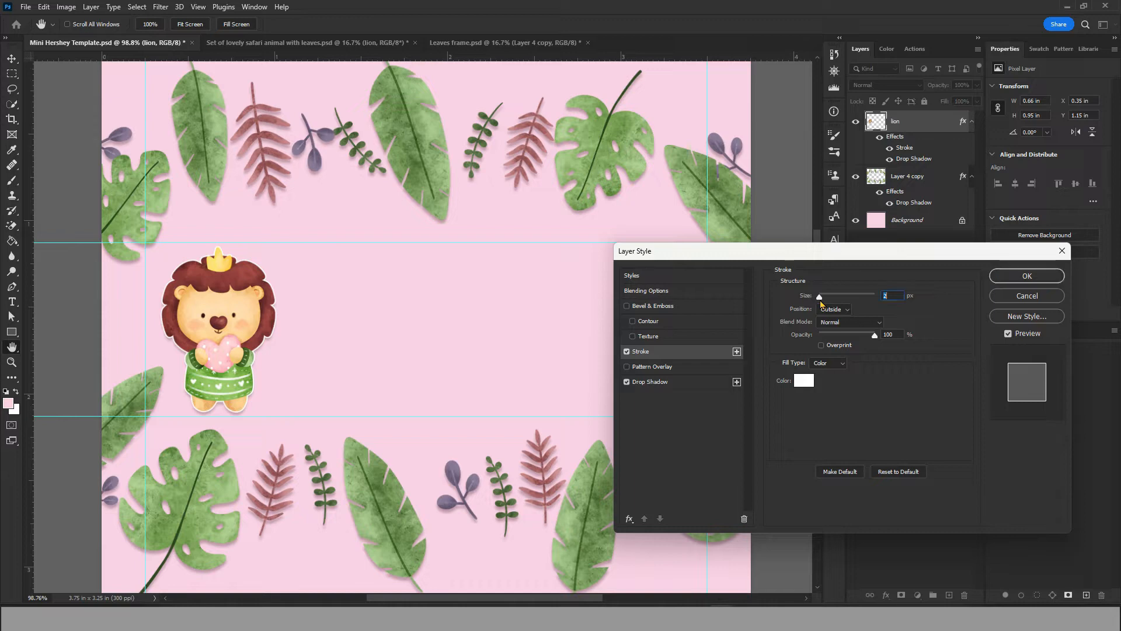
click(644, 382)
drag(823, 374, 824, 375)
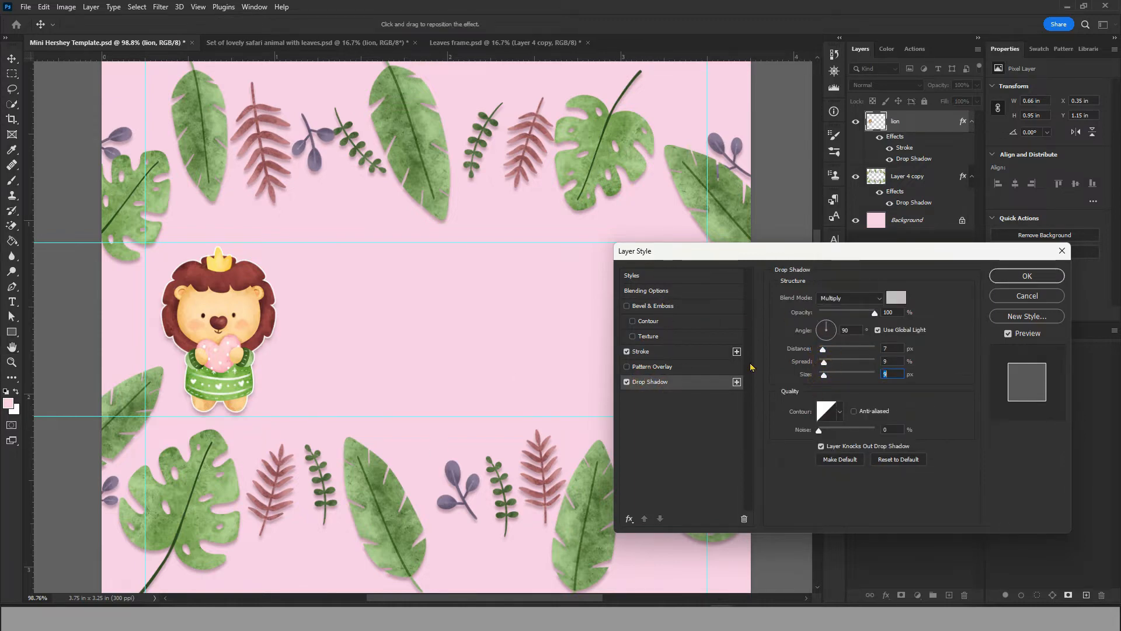
Readjust the lion's stroke size, recolour the stroke to muted mauve ad8a9a, and apply the layer style
click(684, 351)
drag(821, 298, 821, 301)
click(804, 380)
click(426, 349)
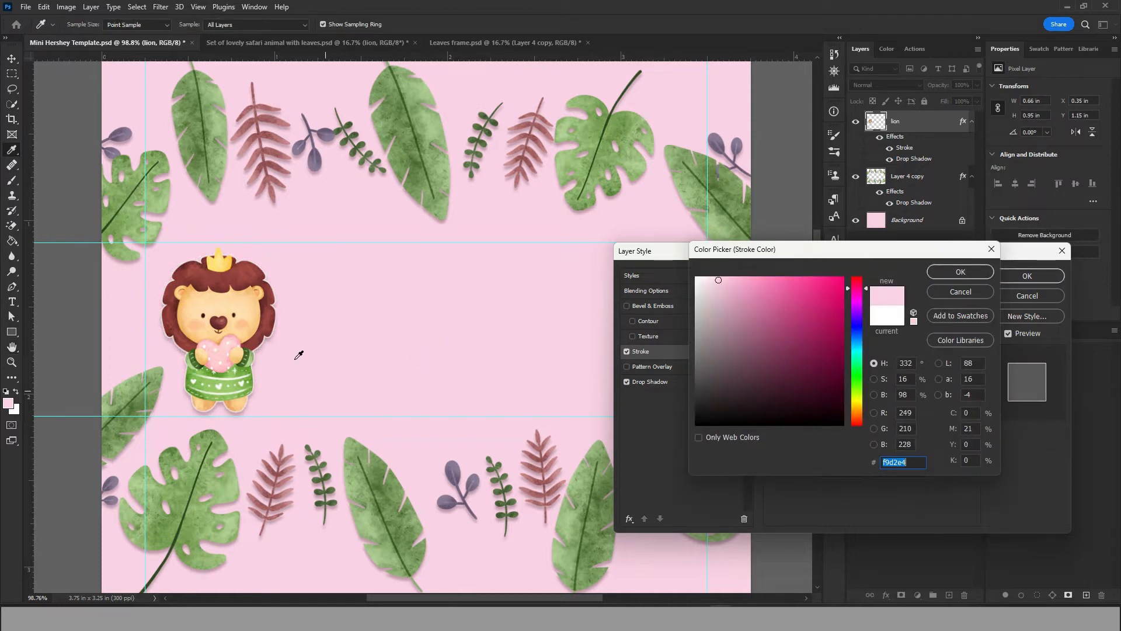
click(718, 310)
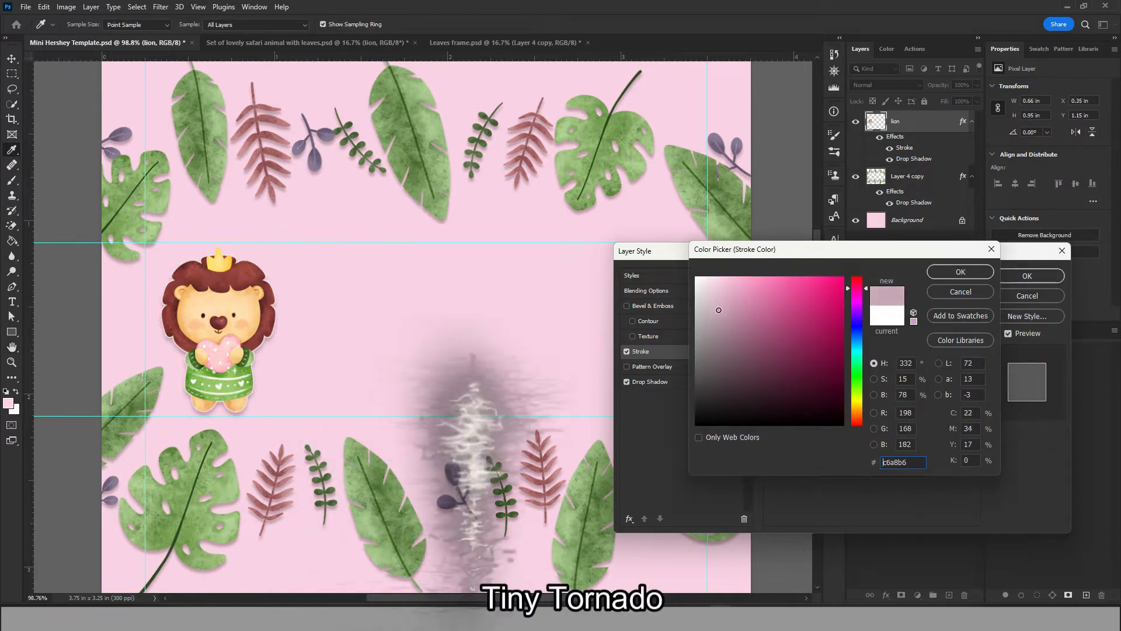
click(725, 324)
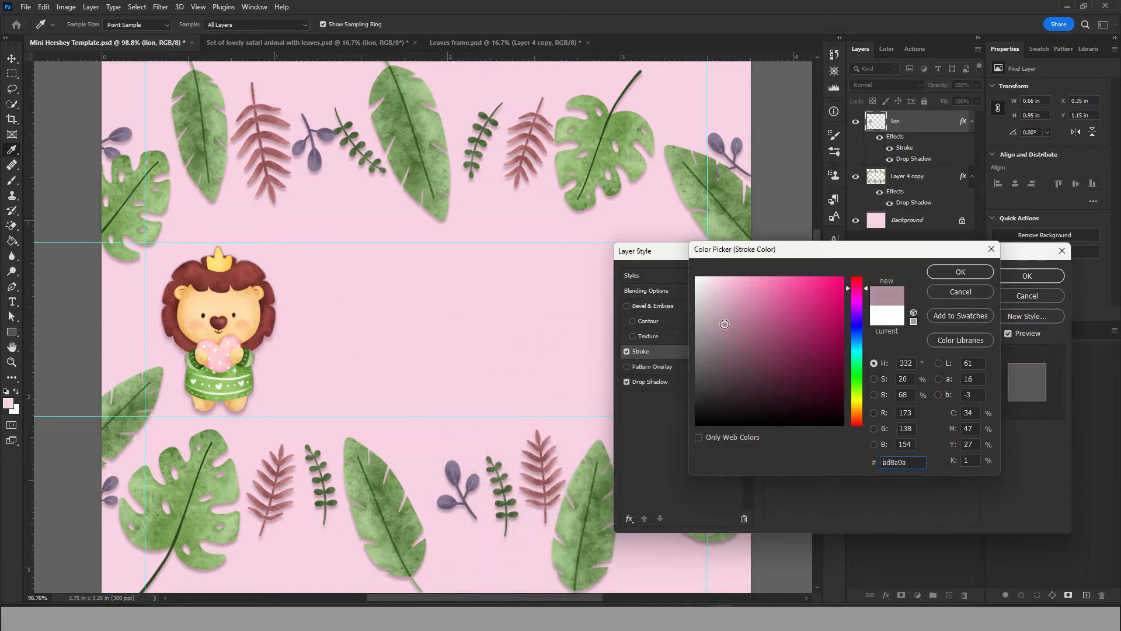
click(961, 272)
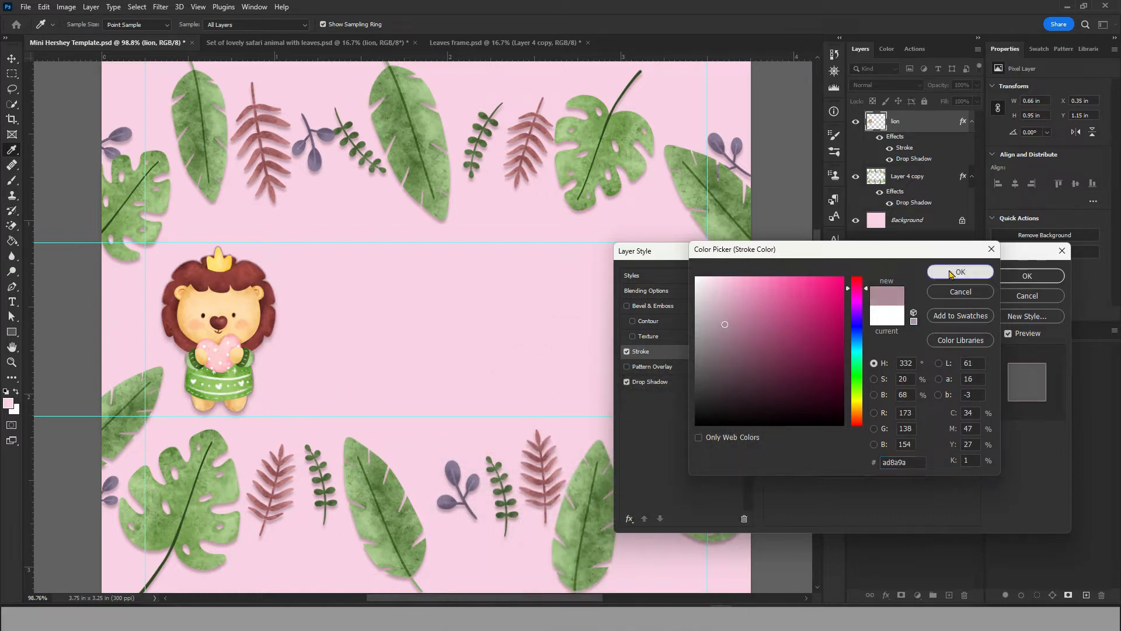
click(1027, 275)
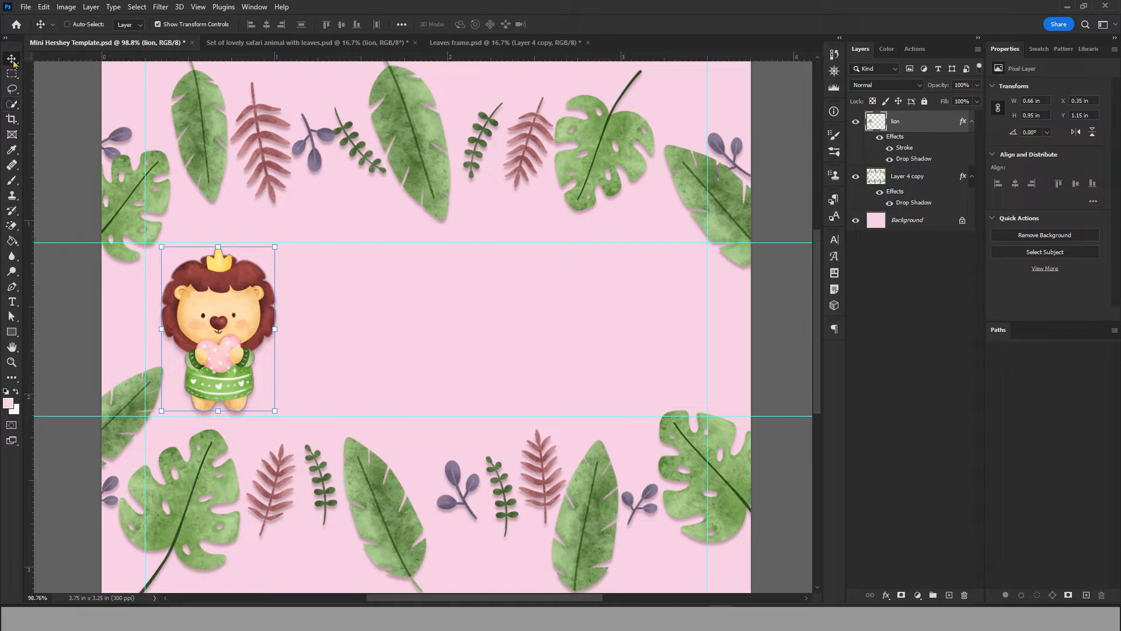
Enlarge the lion to about 104.36% and shift it slightly closer to the left vertical guide
drag(274, 410, 280, 415)
drag(235, 331, 223, 330)
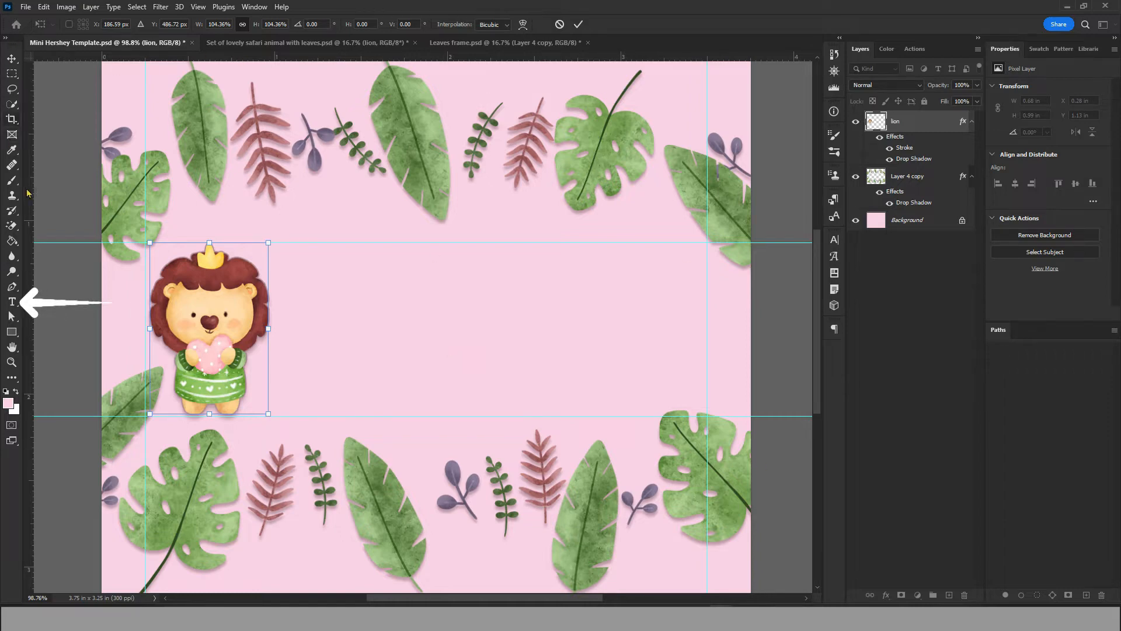
Add a Lorem Ipsum text line in Gingerbread and scale it down to about 13.81 pt beside the lion, below the upper horizontal guide
click(13, 302)
click(327, 278)
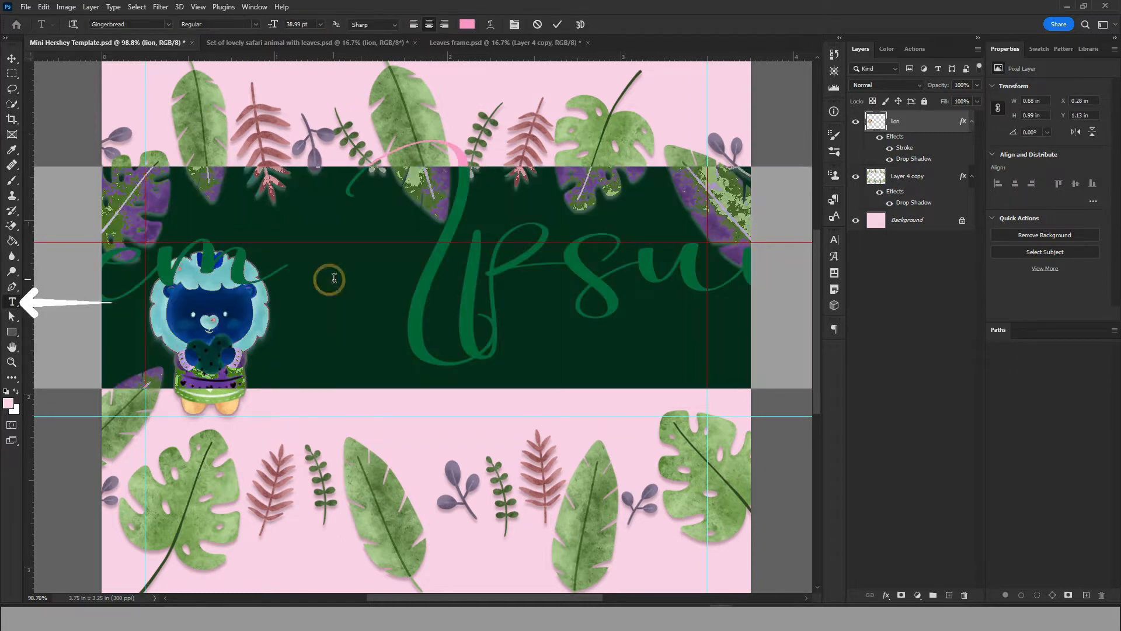
scroll(346, 293, down, 8)
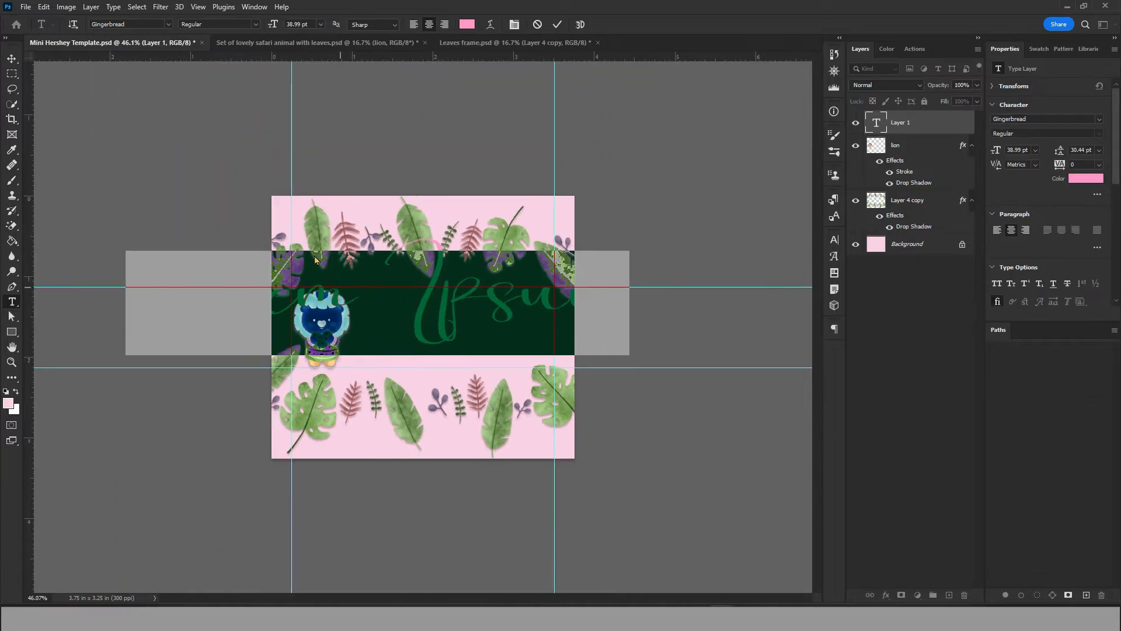
click(15, 58)
drag(119, 233, 442, 350)
drag(530, 333, 554, 287)
scroll(452, 328, up, 6)
scroll(454, 330, up, 2)
key(Return)
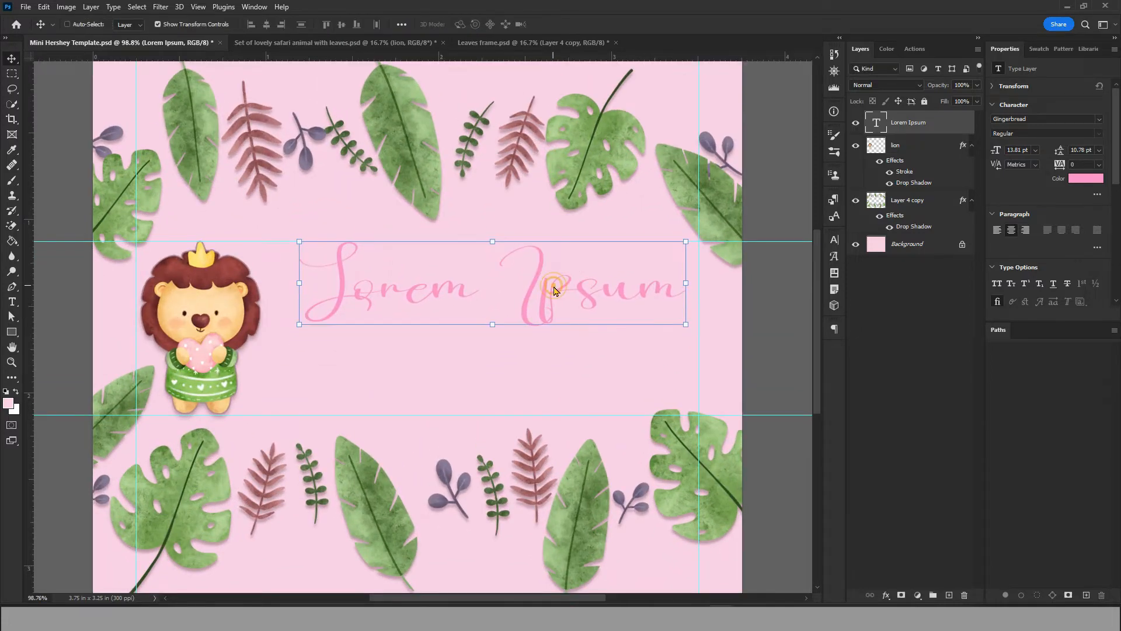
Change the Lorem Ipsum text's font to SIMPLE PLANNER
double_click(343, 295)
click(168, 25)
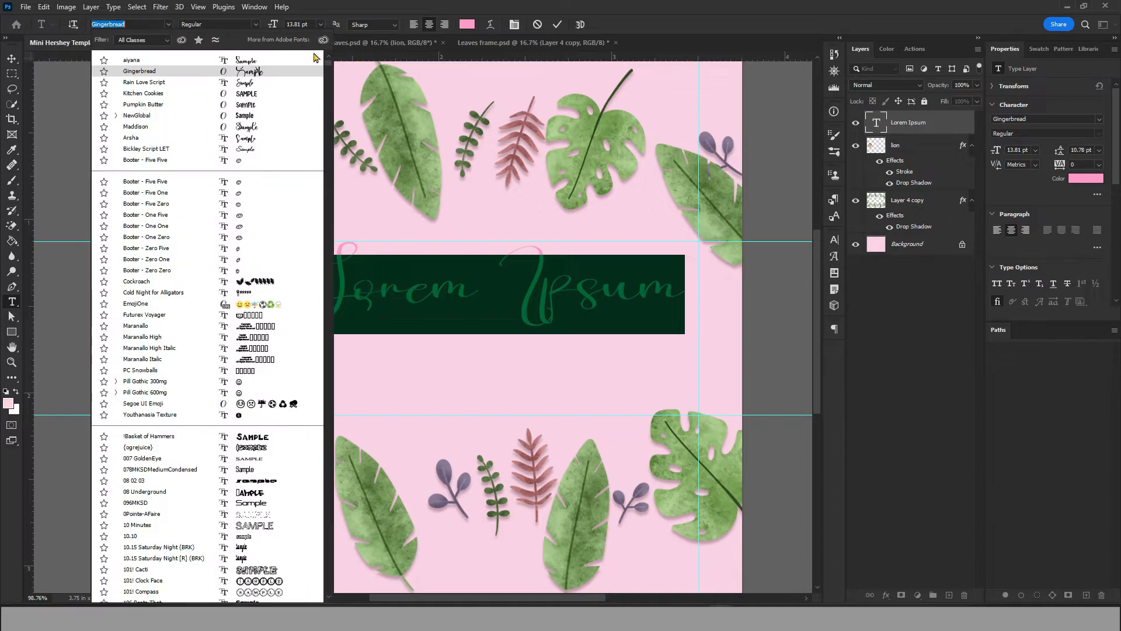
drag(328, 61, 369, 369)
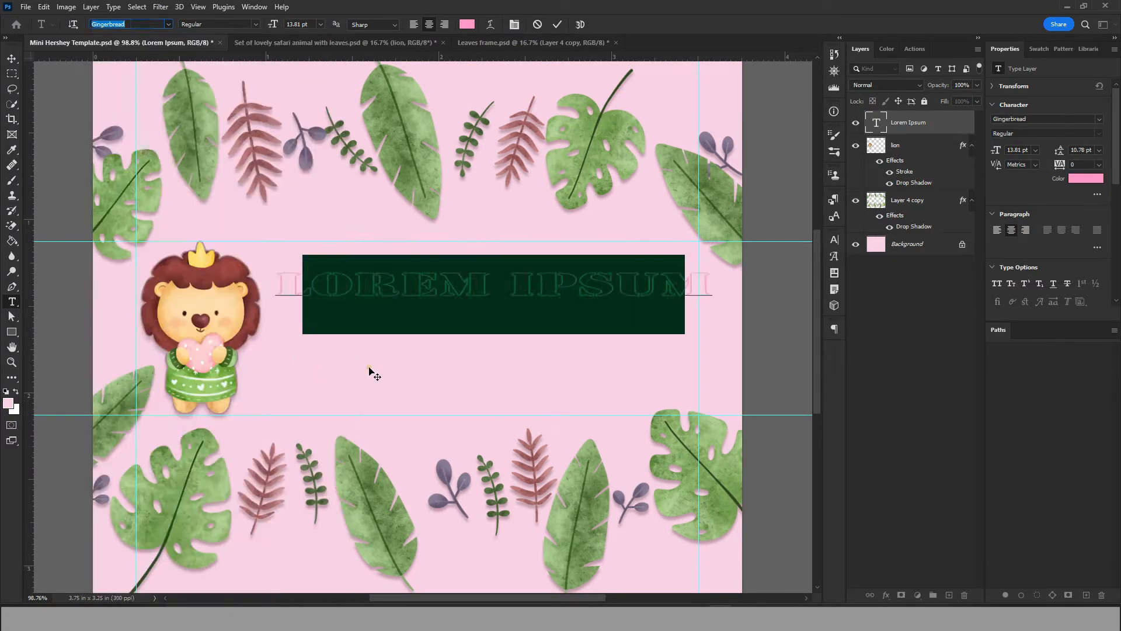
click(168, 25)
drag(343, 64, 348, 528)
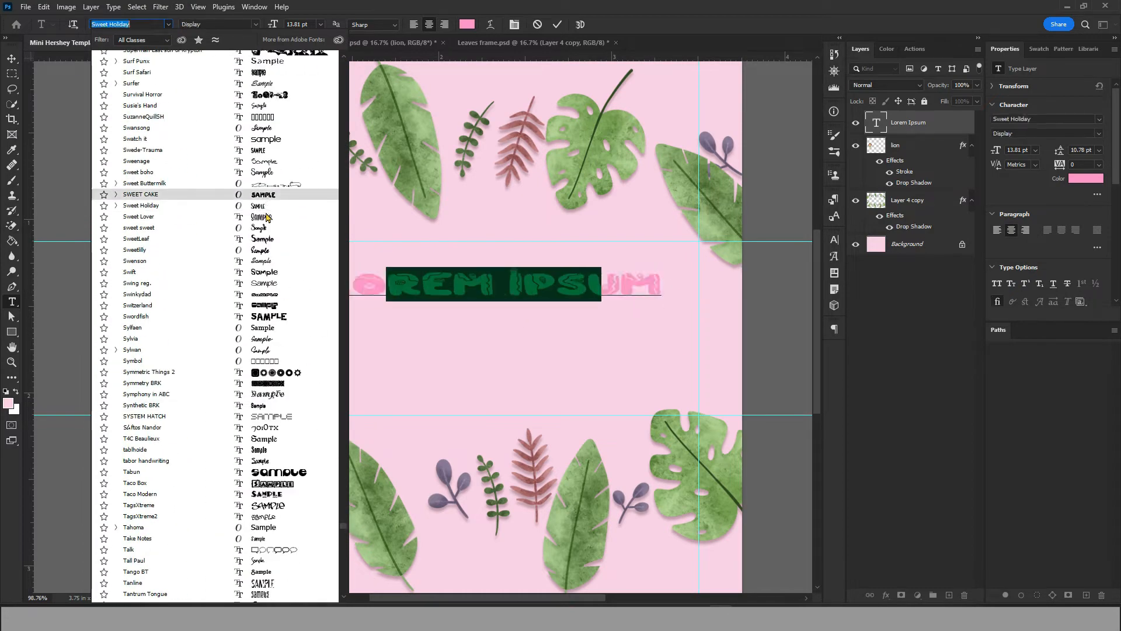
scroll(251, 154, up, 15)
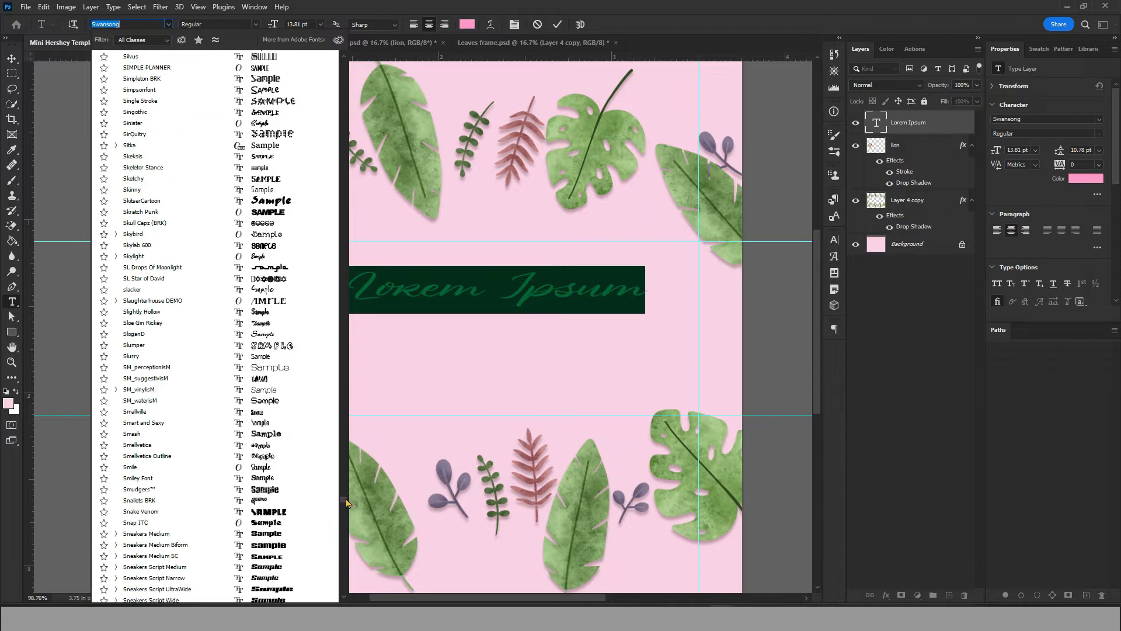
click(249, 69)
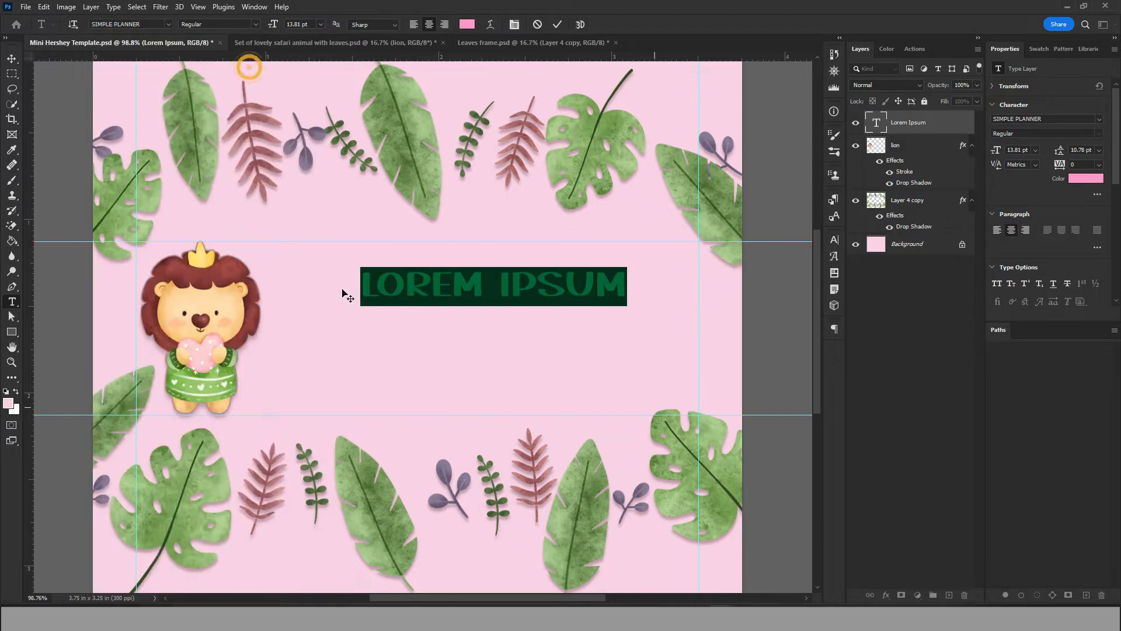
Reposition the Lorem Ipsum line beside the lion and enlarge it to about 19.59 pt, between the vertical guides
click(13, 59)
drag(513, 287, 442, 263)
drag(553, 271, 679, 322)
key(Return)
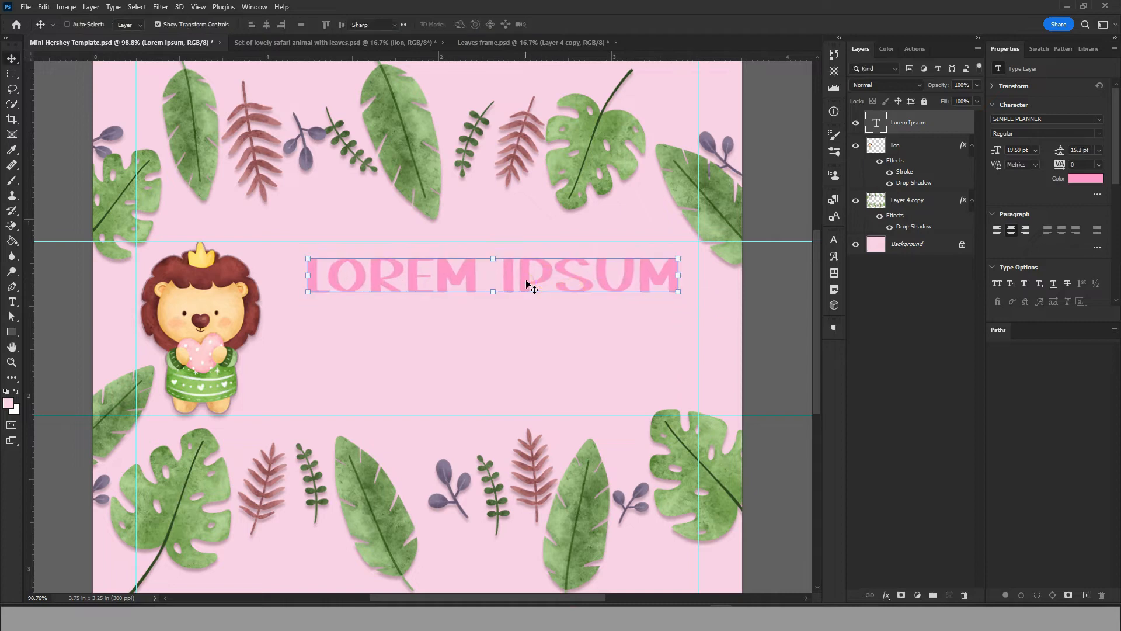
Replace the placeholder with "You're Sweet!" and "I'm not lion!" on two lines, and centre the text between the horizontal guides
double_click(525, 283)
text(you're sweet!)
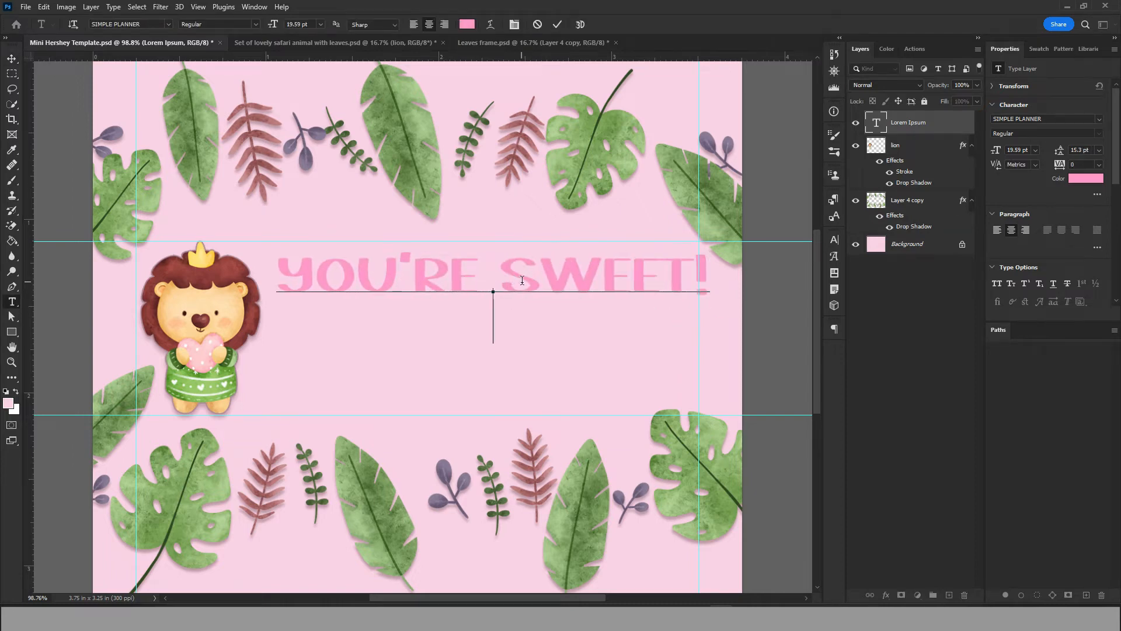
text(i'm not lion)
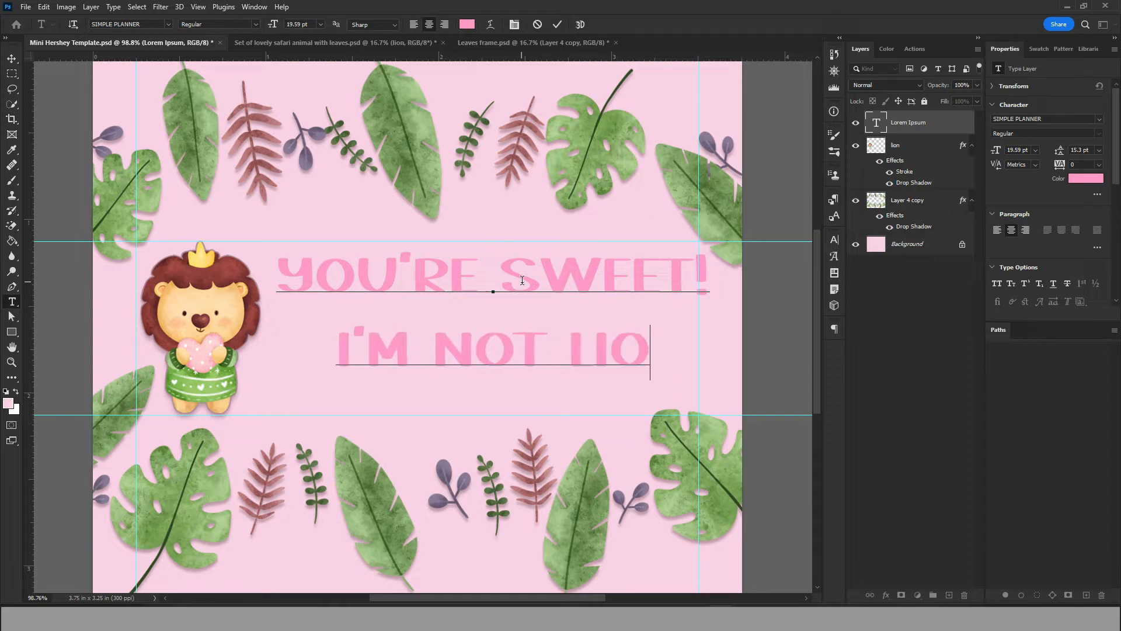
text(!)
click(11, 59)
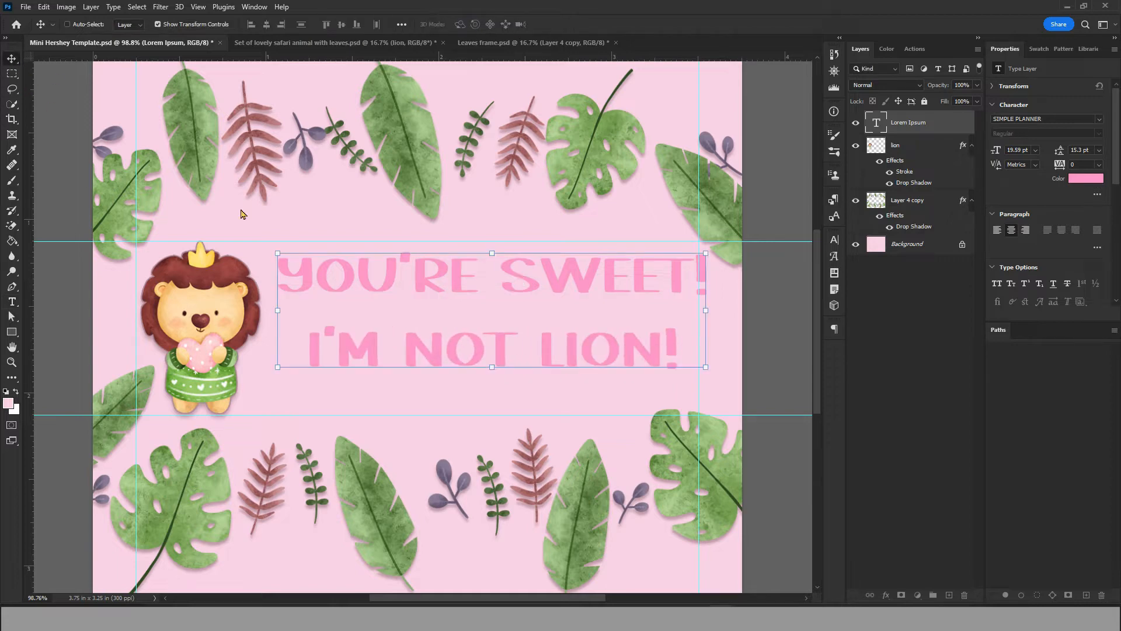
drag(532, 275, 515, 306)
Give the two-line message a drop shadow with 7 px distance, 9% spread and 9 px size, plus a 2 px outside mauve stroke
click(886, 595)
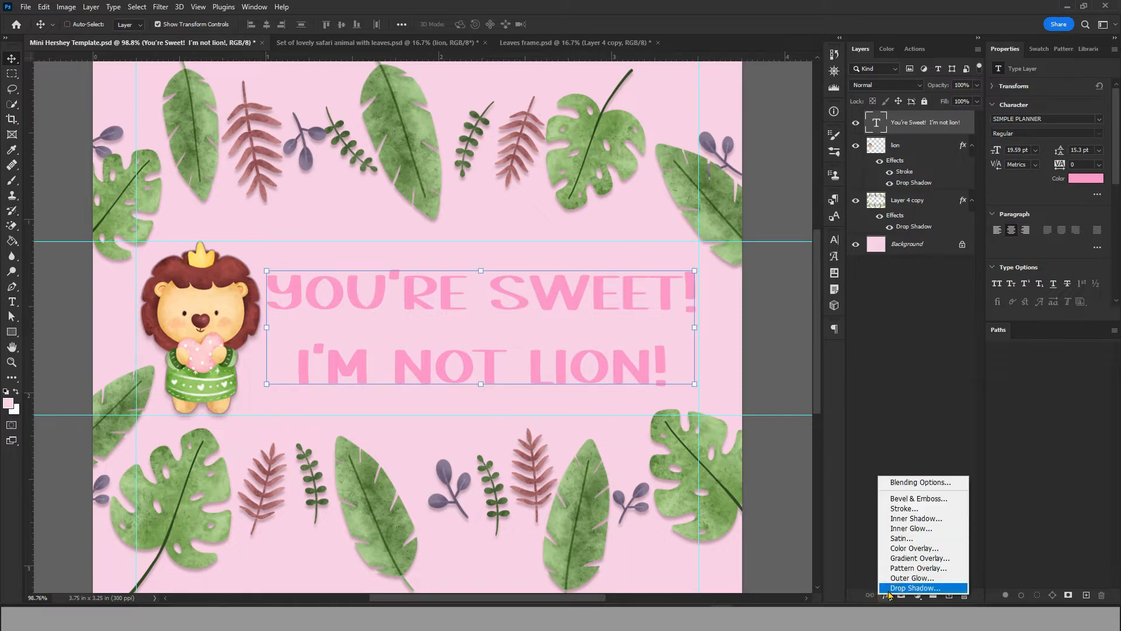
click(890, 596)
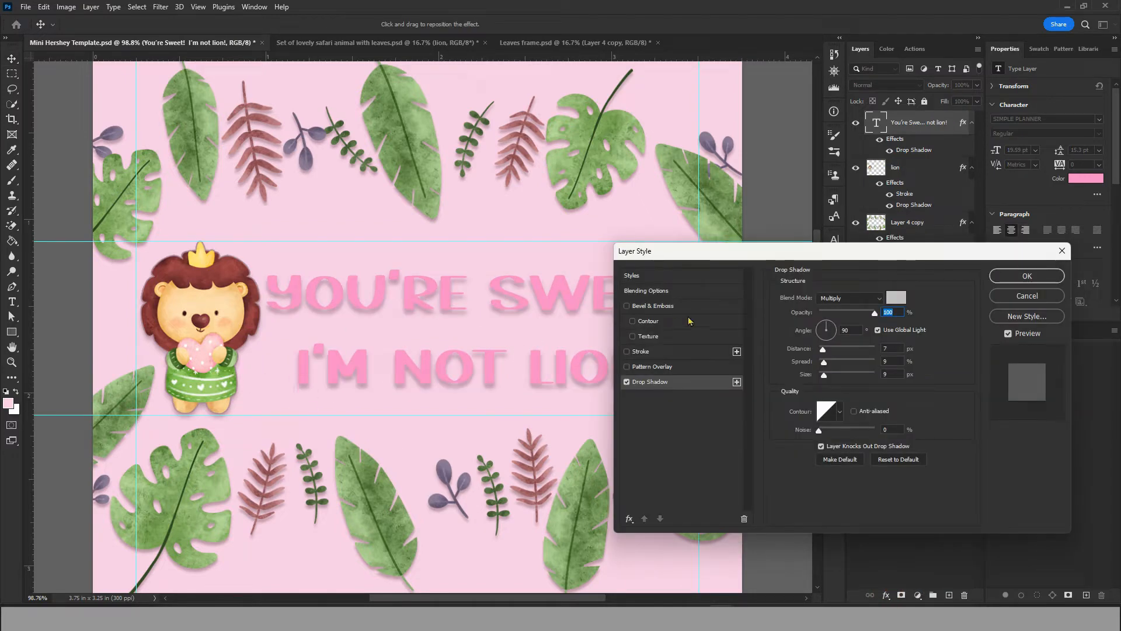
click(654, 351)
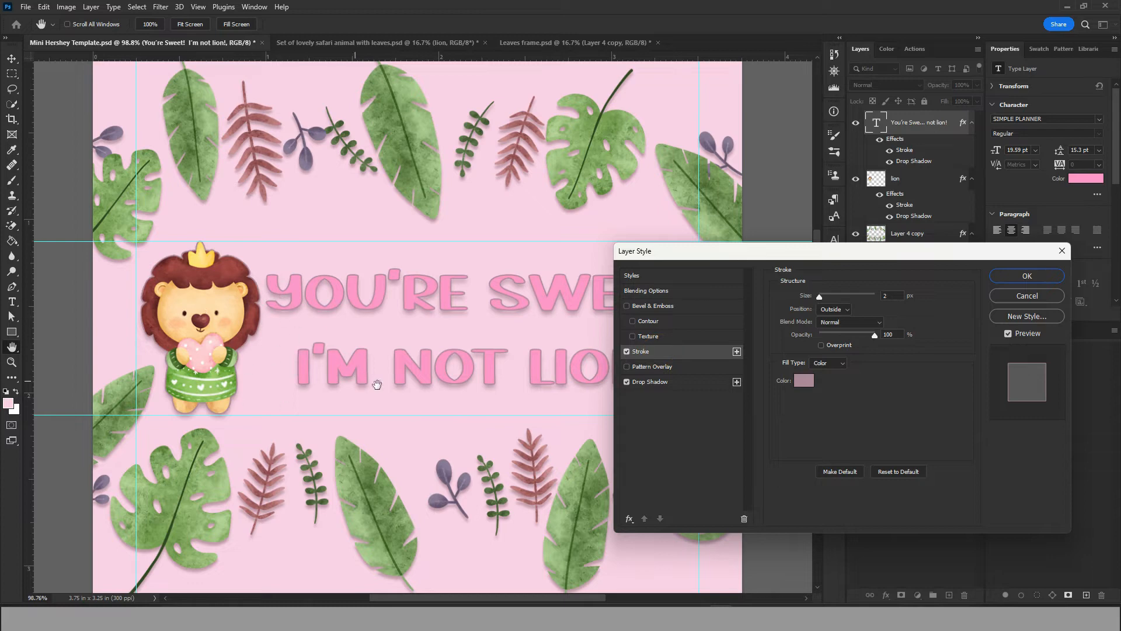
click(1027, 276)
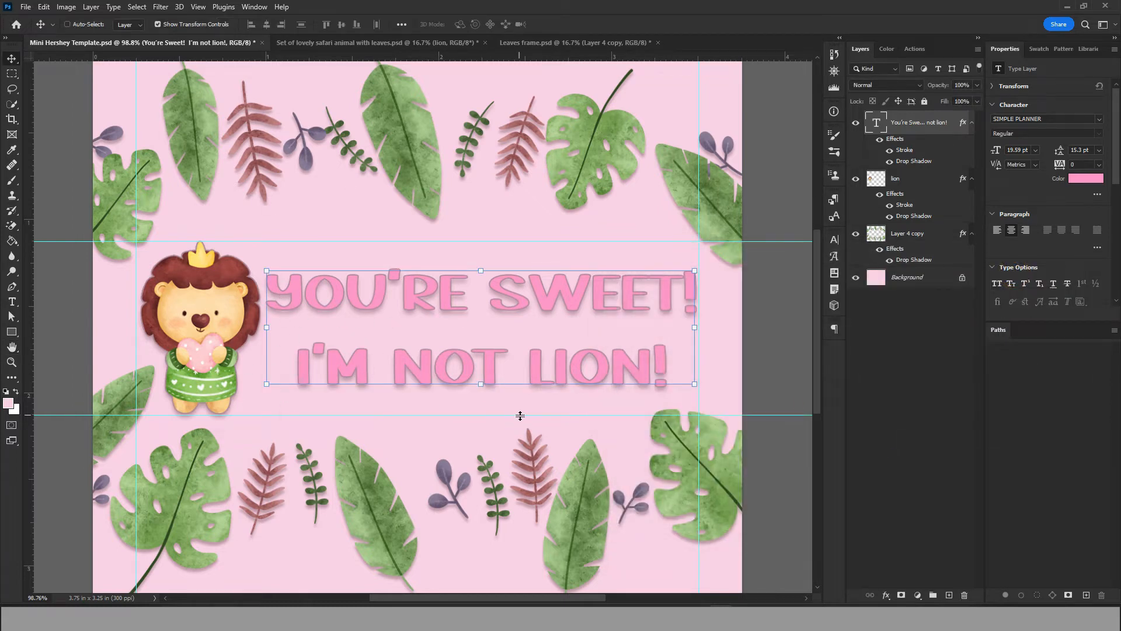
Add a new Lorem Ipsum text layer over the upper leaves and scale it down to about 12.15 pt
scroll(539, 358, down, 3)
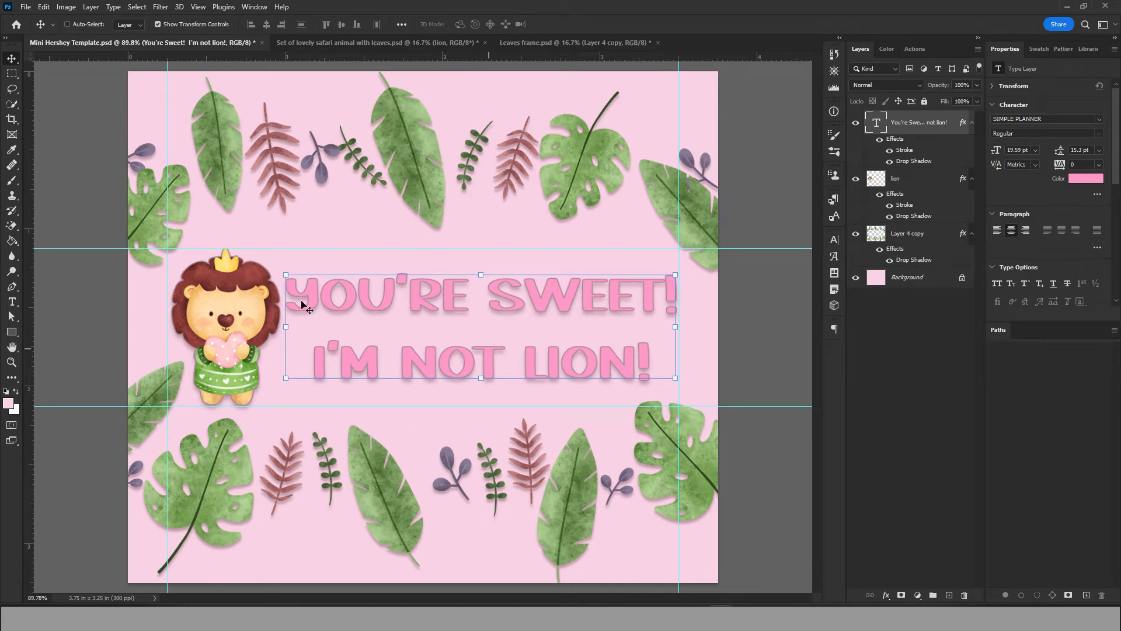
click(282, 89)
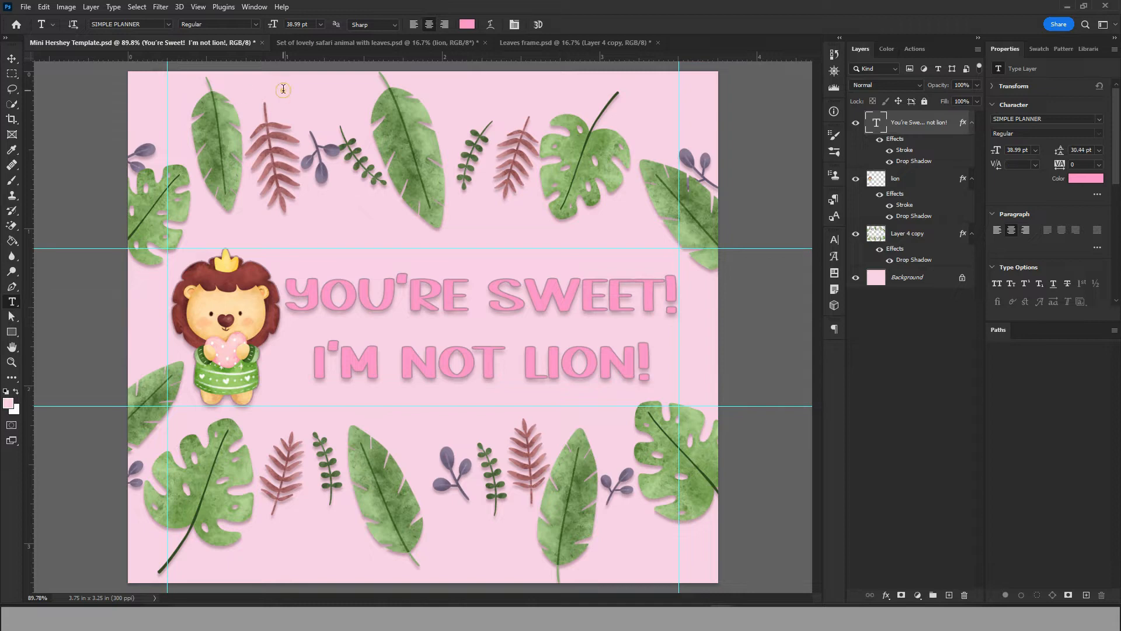
click(11, 59)
drag(329, 82, 454, 210)
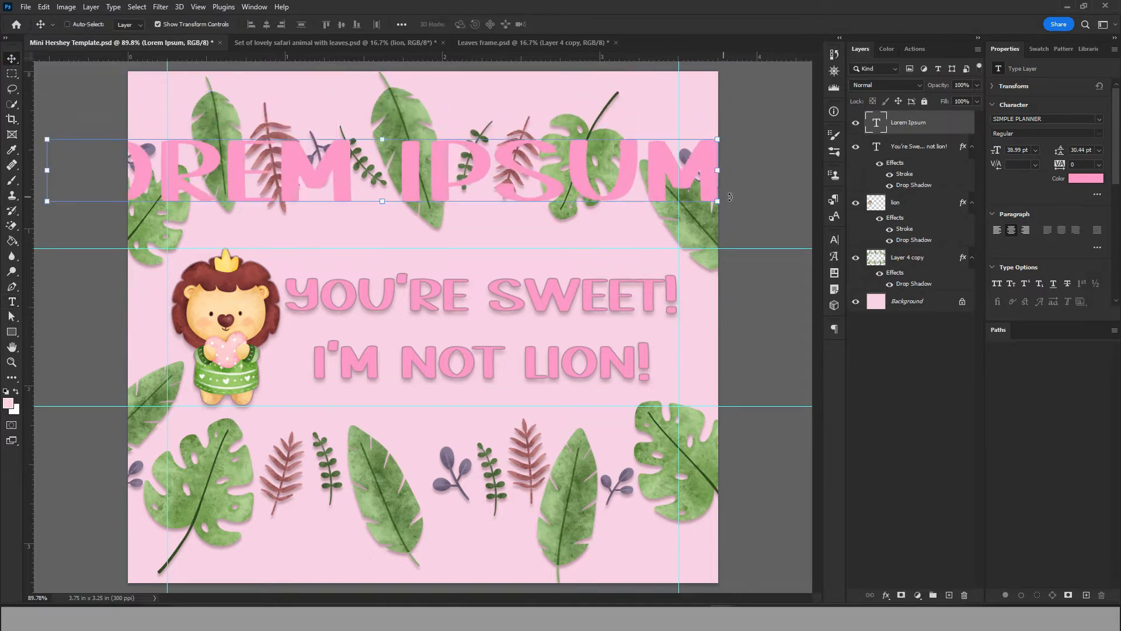
drag(719, 201, 529, 159)
key(Return)
Replace the new placeholder text with "Created with love by: TJS MAGIC TOUCH"
double_click(528, 152)
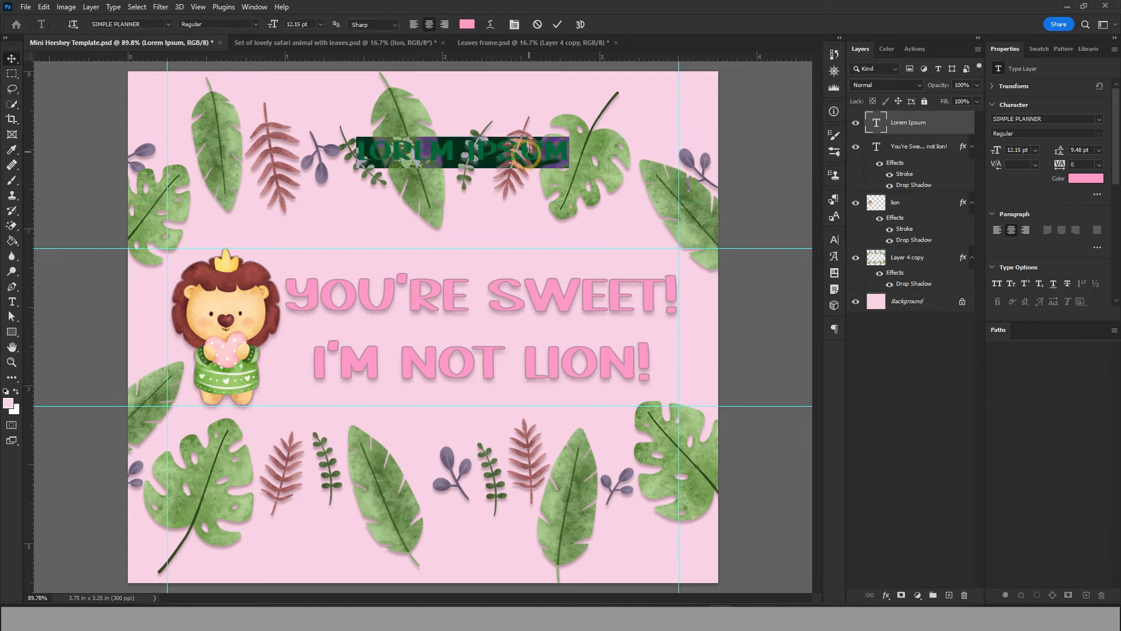
text(CREATED WITH LOVE)
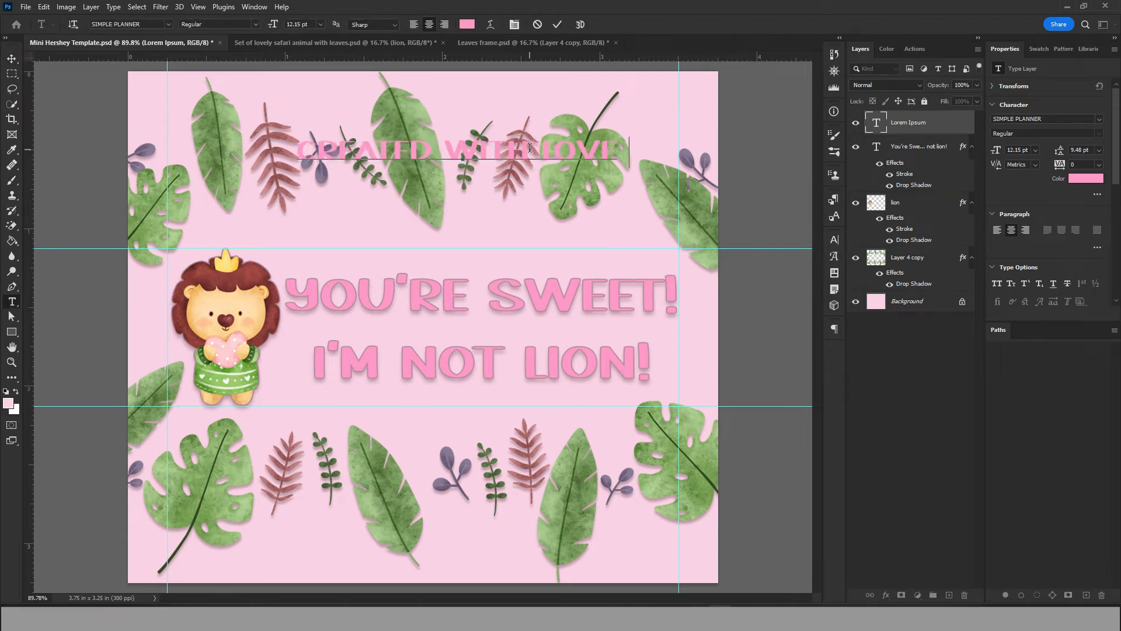
text( BY: TJIS MAGIC TO)
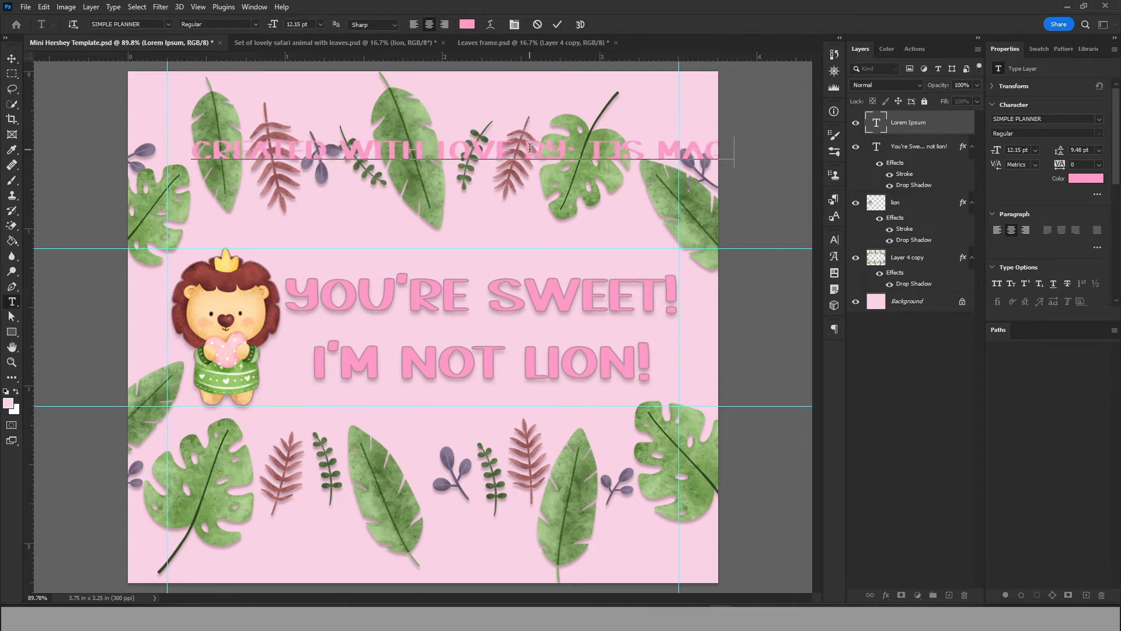
click(12, 59)
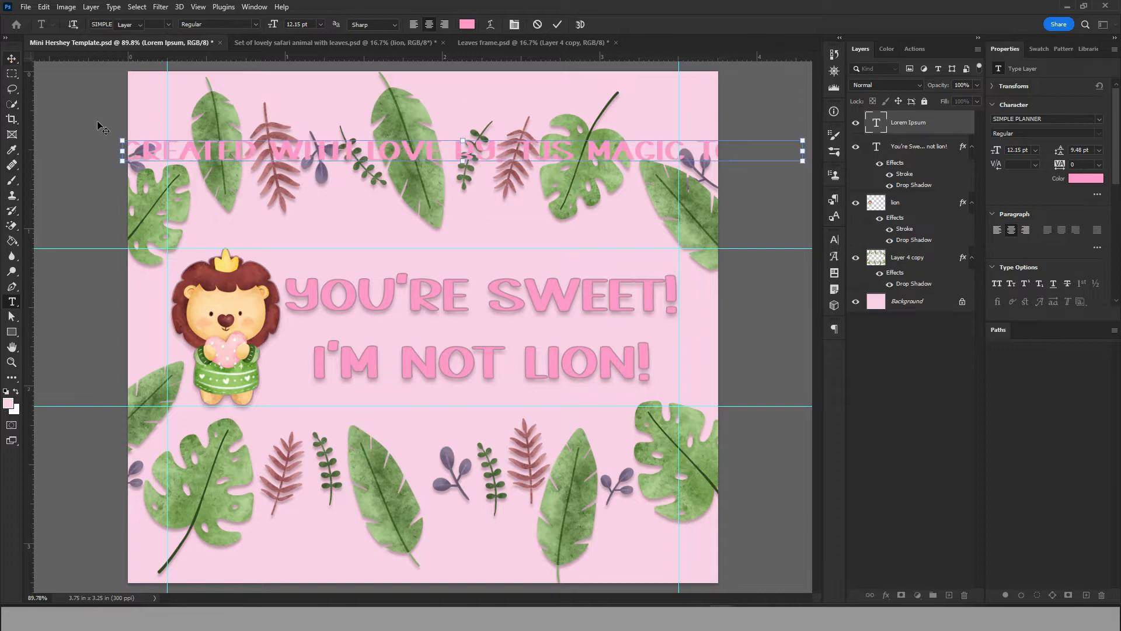
Scale the credit line down to about 5.85 pt and place it across the upper leaves near the wrapper's upper edge
drag(176, 156, 202, 143)
drag(146, 154, 489, 132)
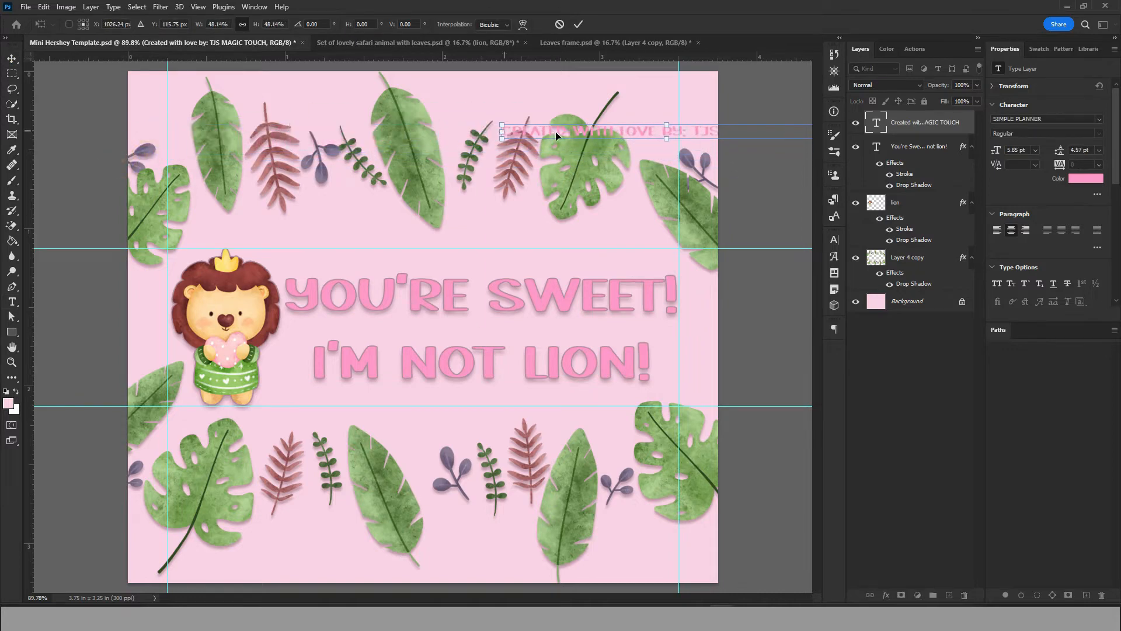
drag(558, 133, 350, 121)
key(Return)
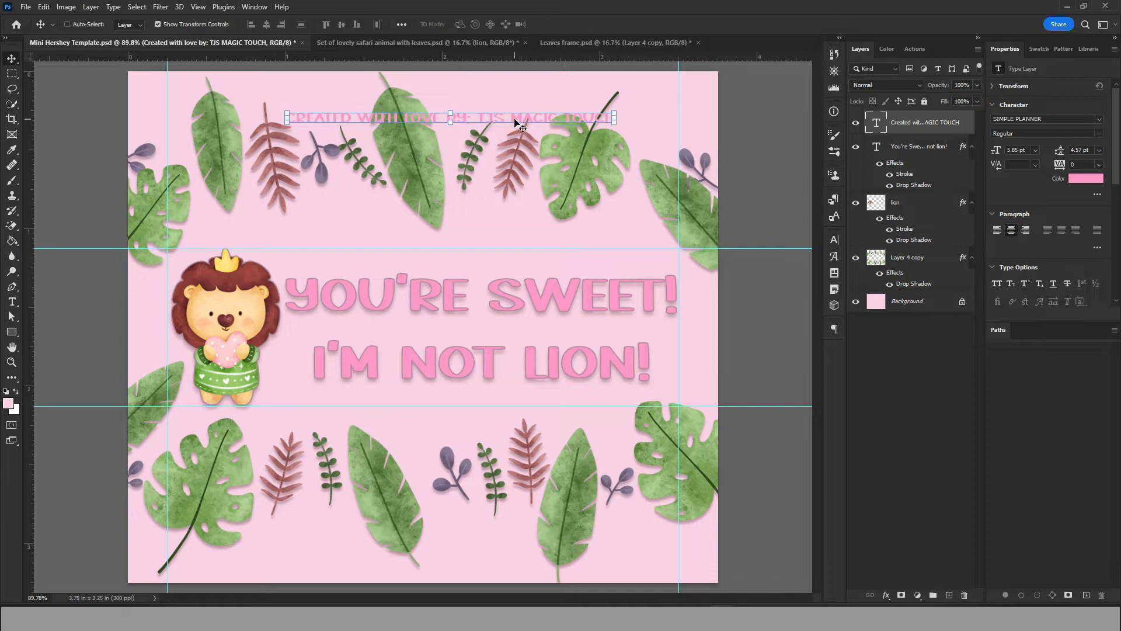
Recolour the credit line to muted purple 887994, sampled from the upper berry sprig, and commit the text edit
double_click(516, 121)
click(467, 24)
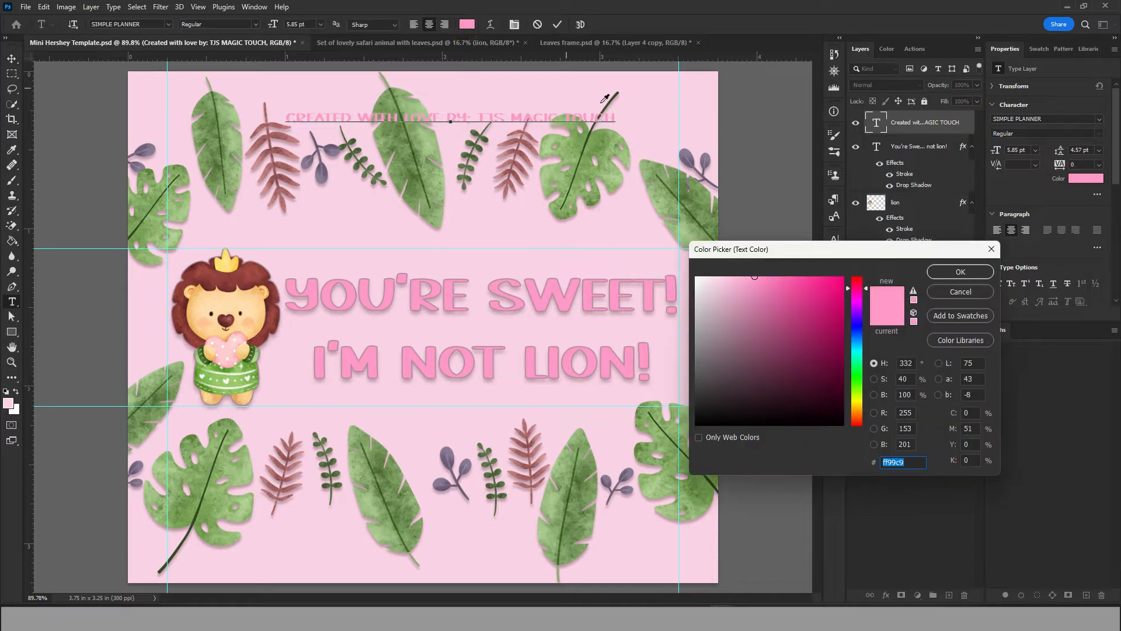
click(527, 155)
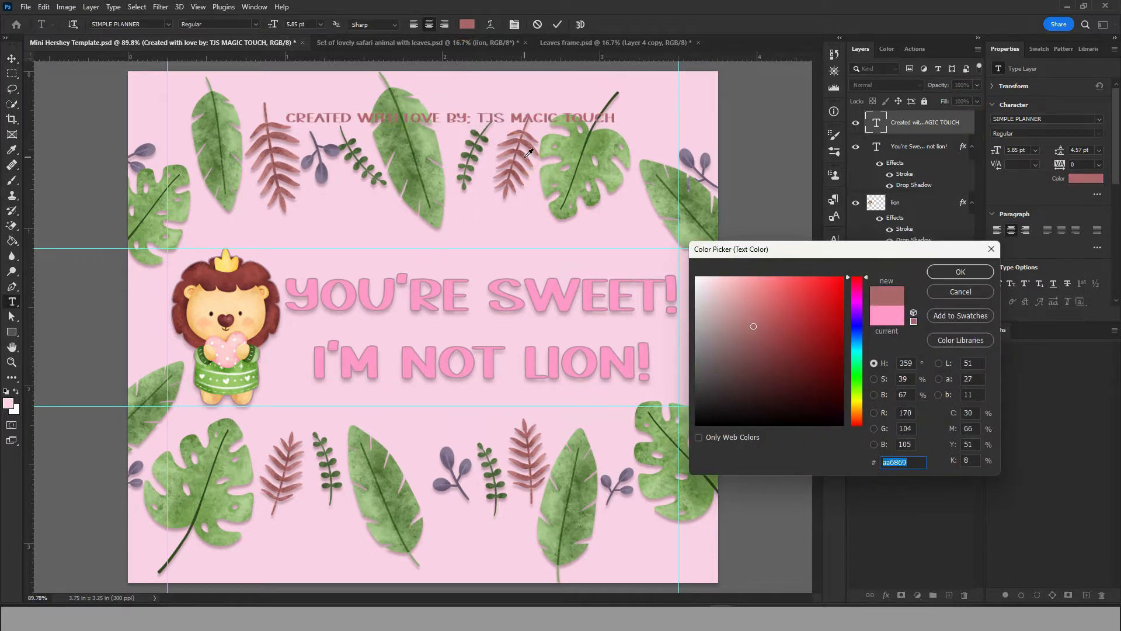
click(325, 173)
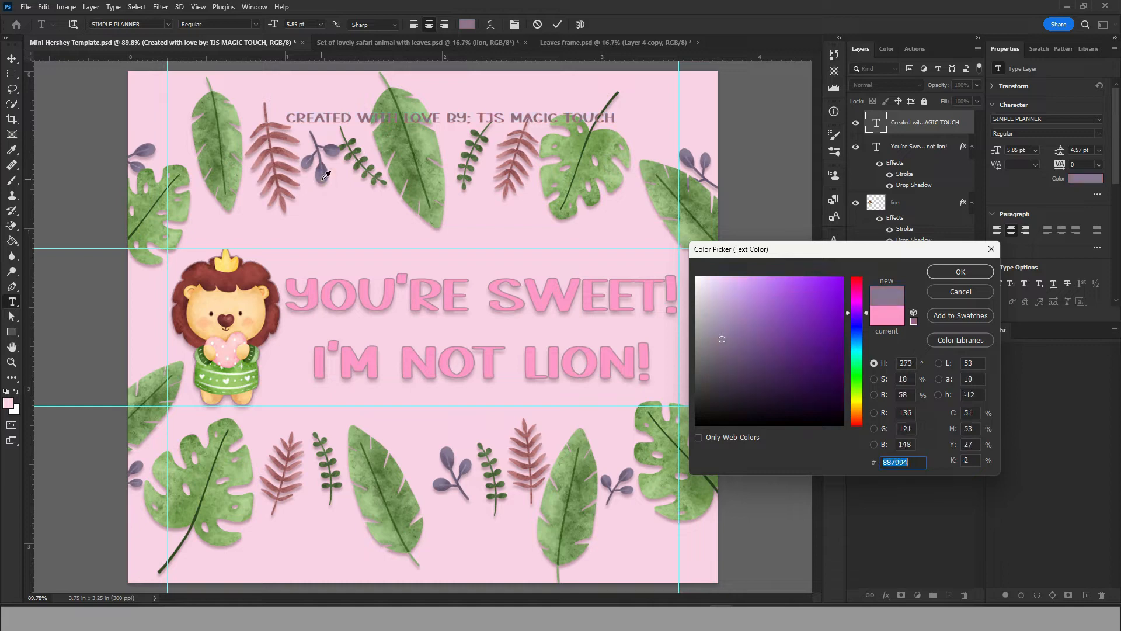
click(364, 158)
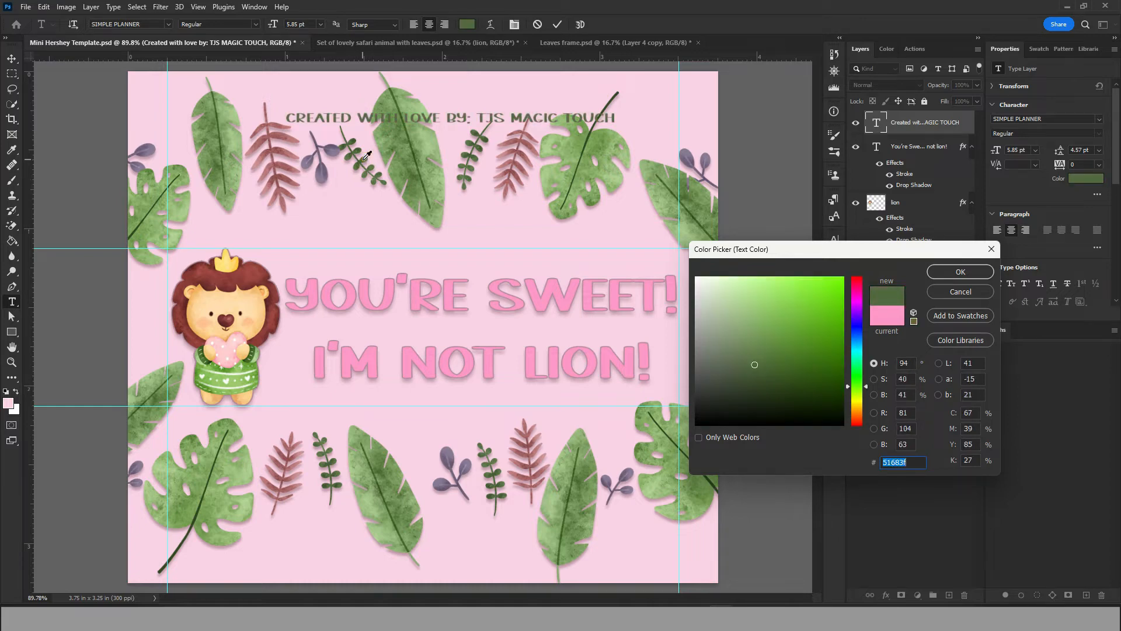
click(305, 163)
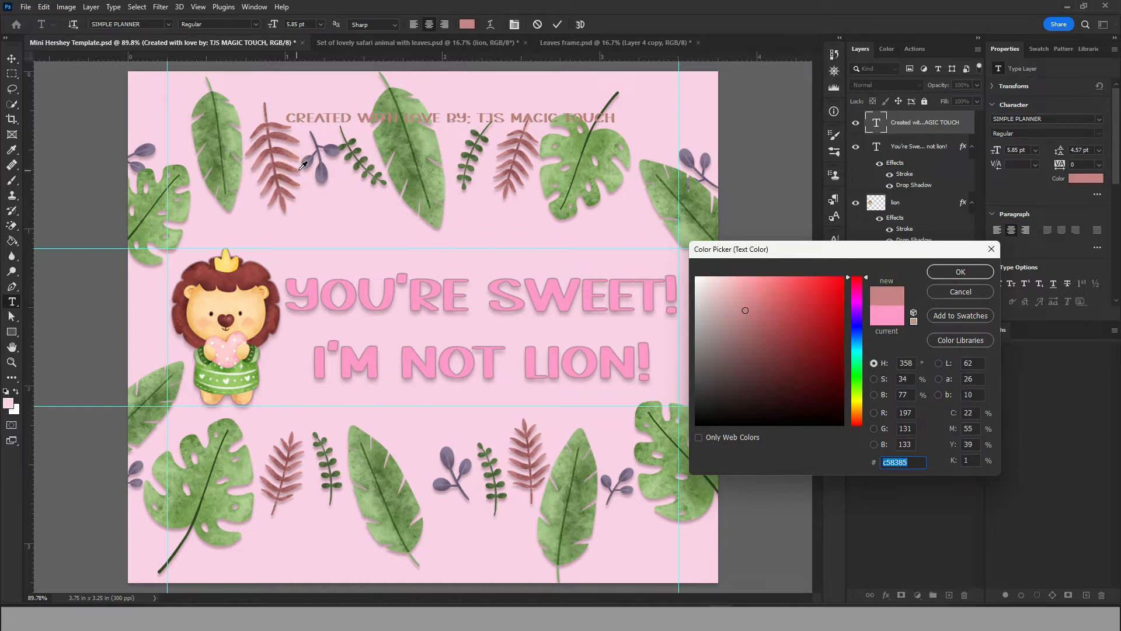
click(325, 174)
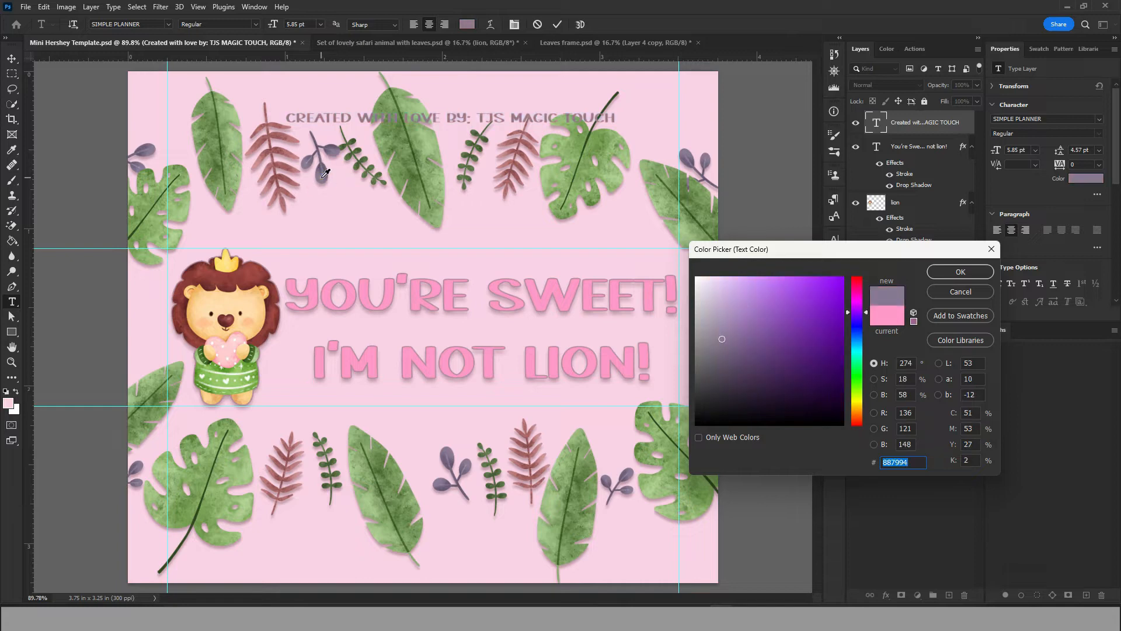
click(958, 272)
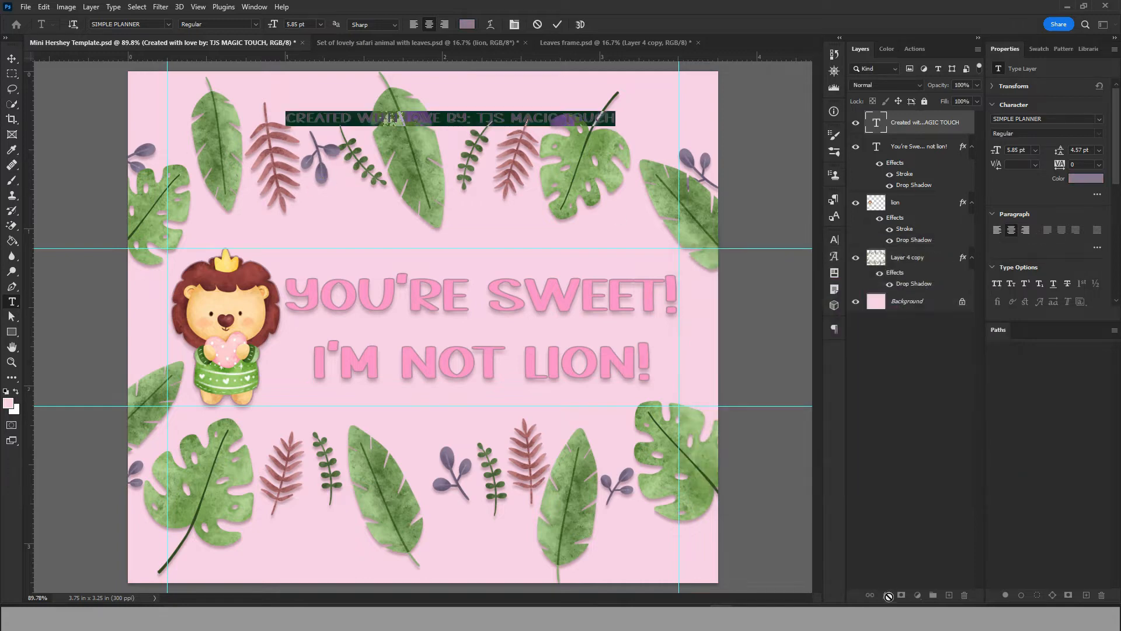
key(ctrl+Return)
key(v)
Give the credit line a 2 px outside mauve stroke and a drop shadow with 7 px distance, 9% spread and 9 px size
click(885, 595)
click(904, 507)
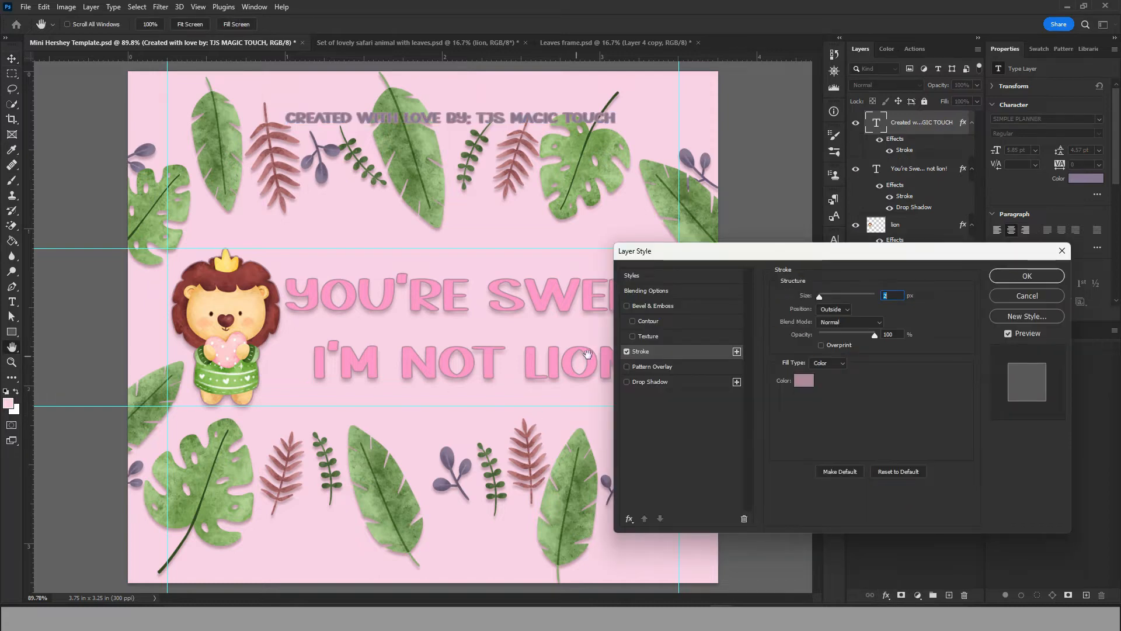
click(670, 381)
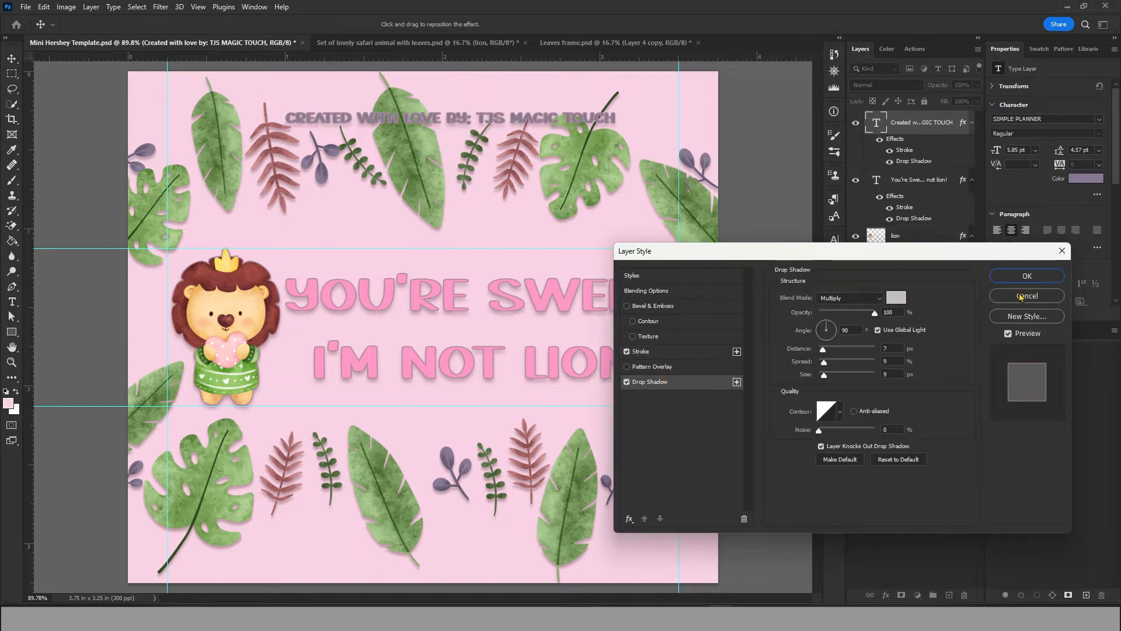
click(1022, 277)
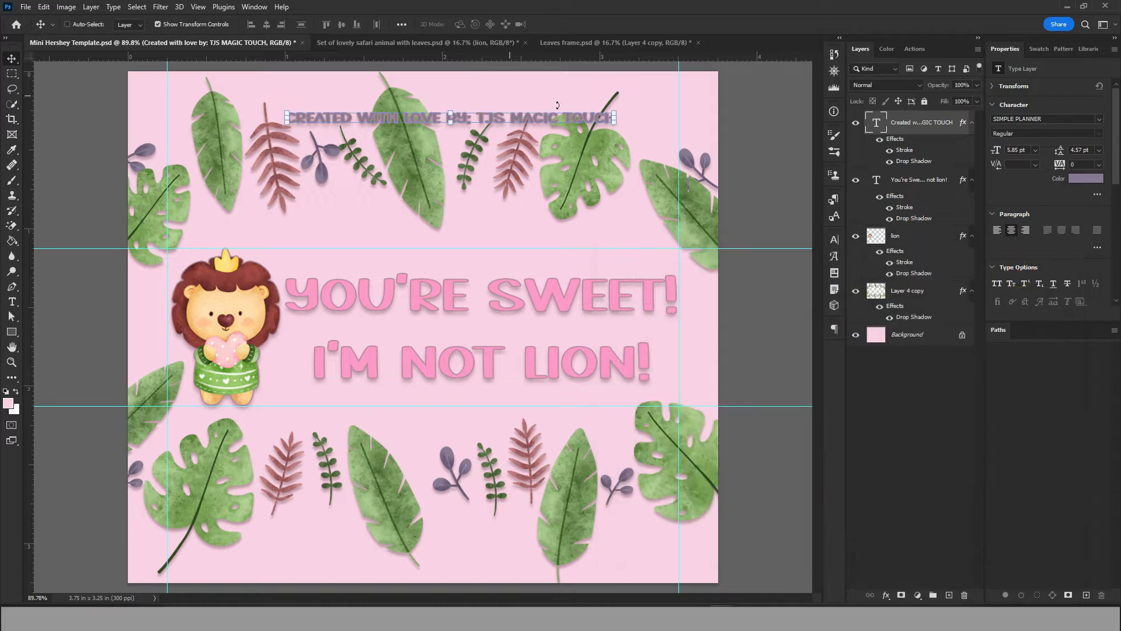
Recolour the credit line to light pink f9d2e4, sampled from the wrapper's background, and commit the text edit
double_click(587, 124)
click(1086, 178)
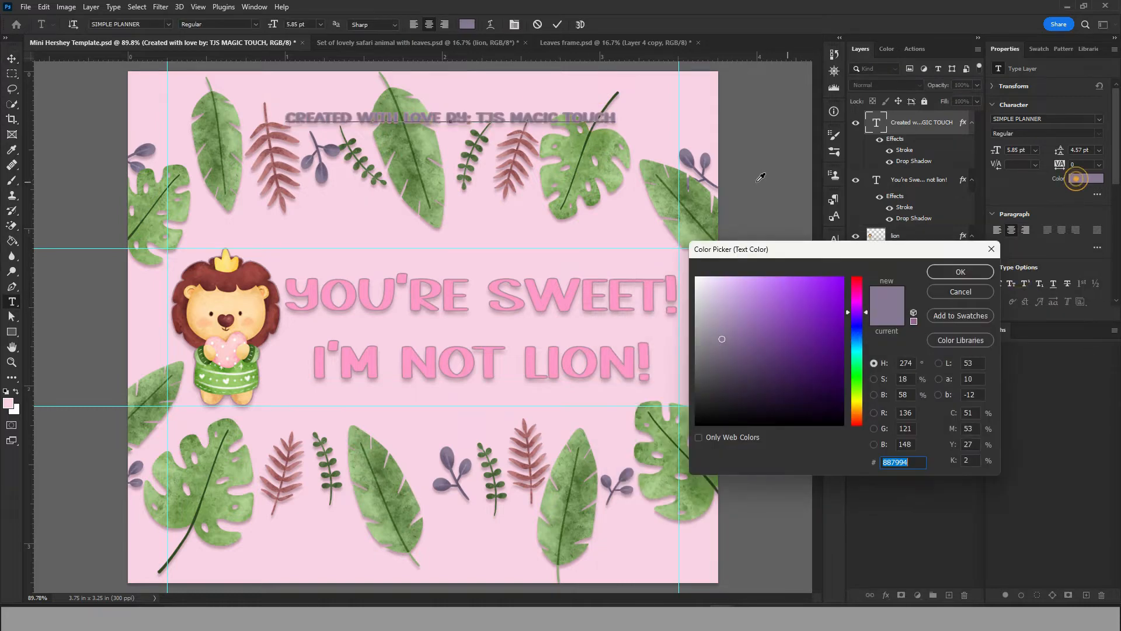
click(564, 208)
click(525, 173)
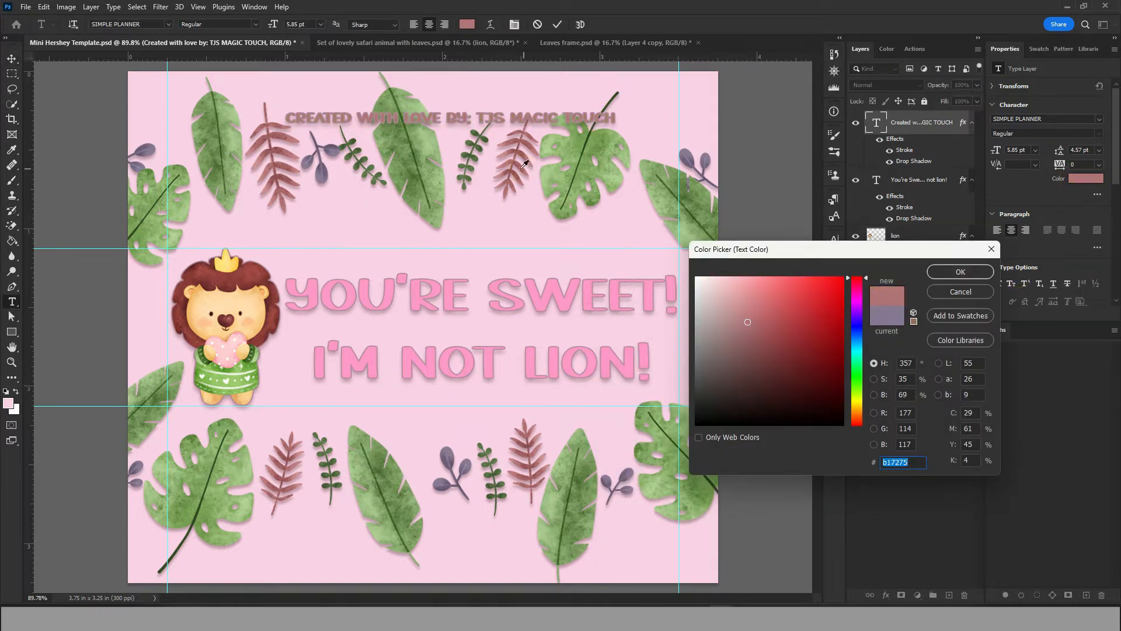
click(371, 164)
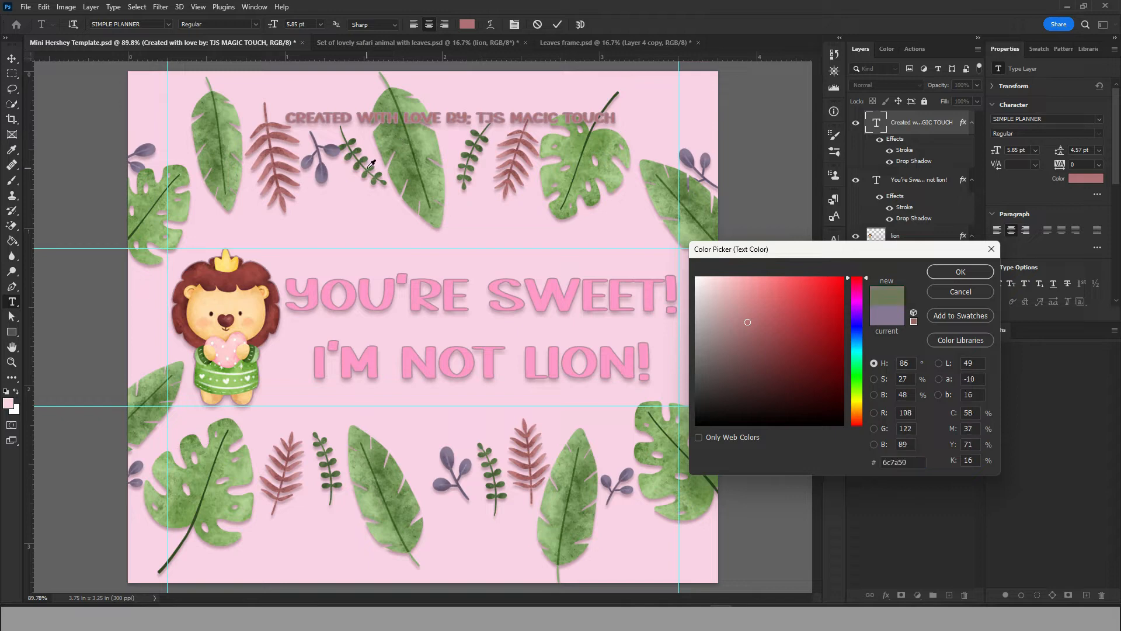
click(287, 199)
click(173, 167)
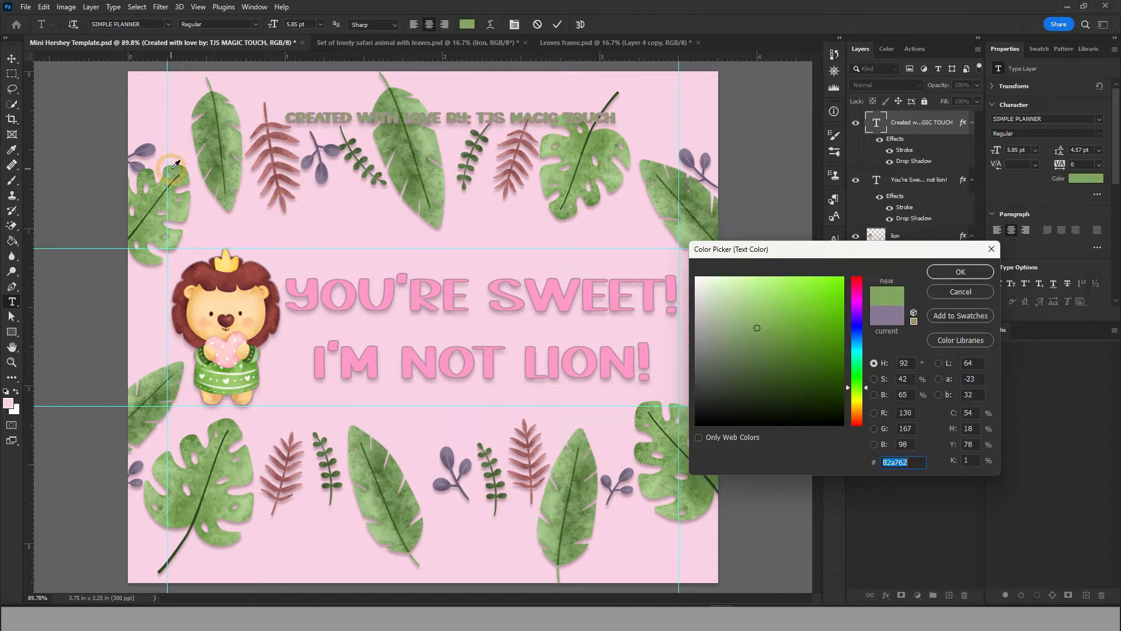
click(154, 149)
click(373, 225)
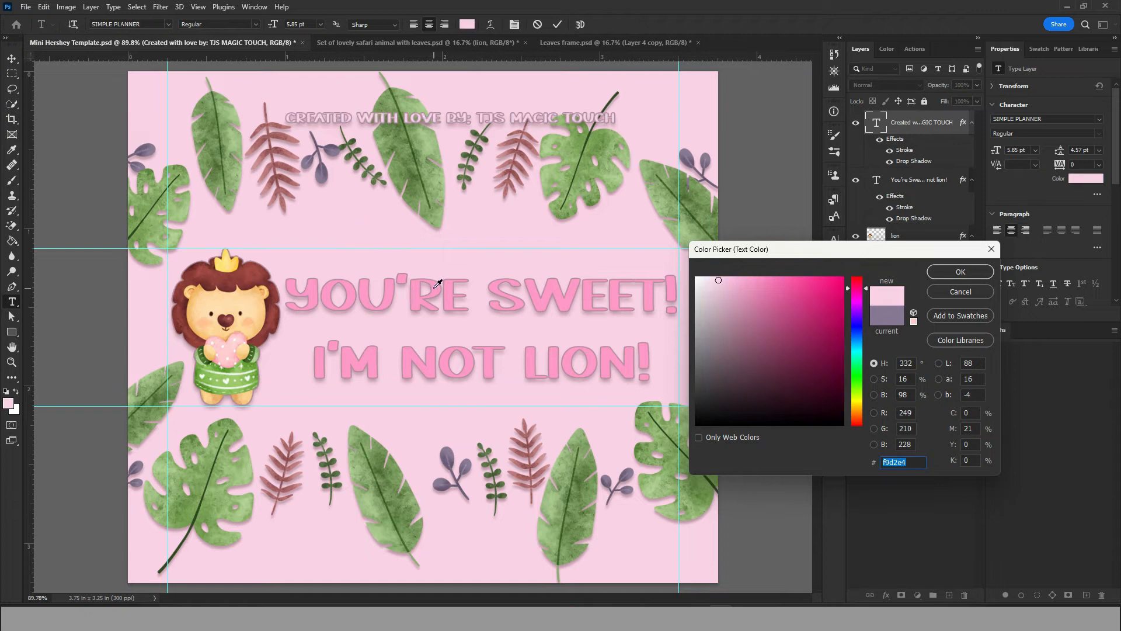
click(952, 271)
key(ctrl+Return)
key(v)
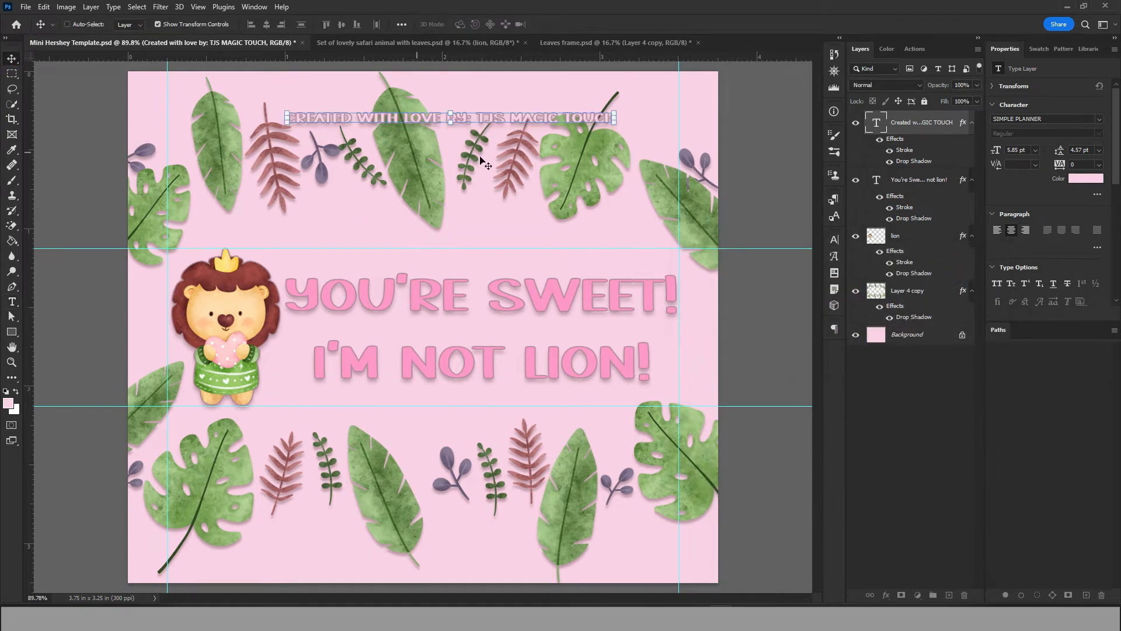
Scale the credit line to about 80%, rotate it to -180°, and place it close to the wrapper's upper edge
key(ctrl+t)
drag(616, 124, 499, 96)
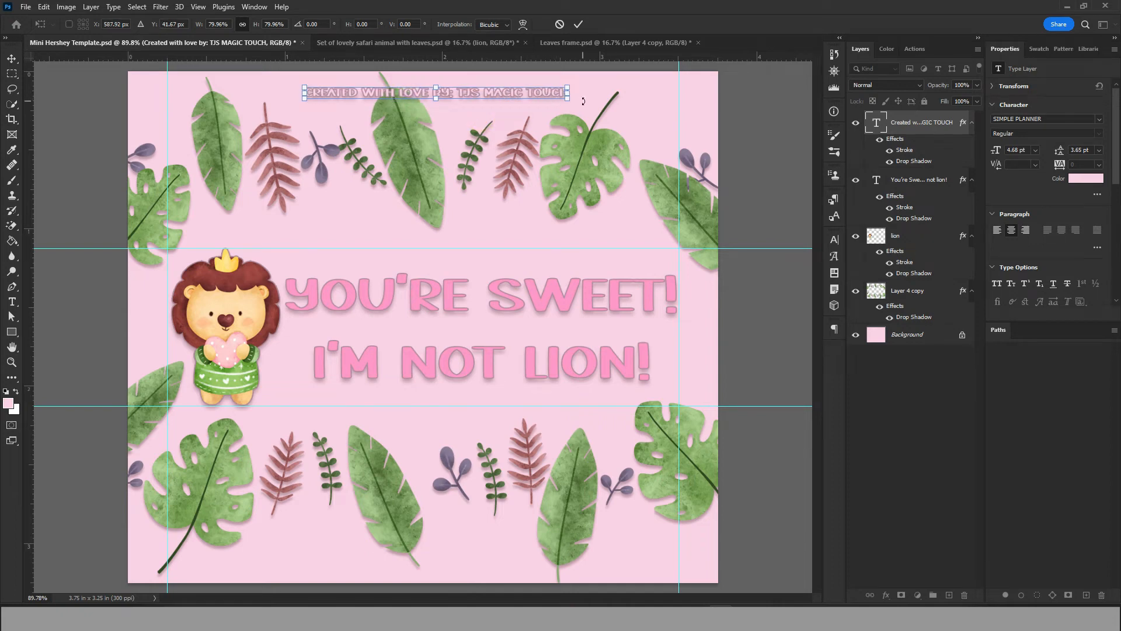
drag(583, 101, 280, 64)
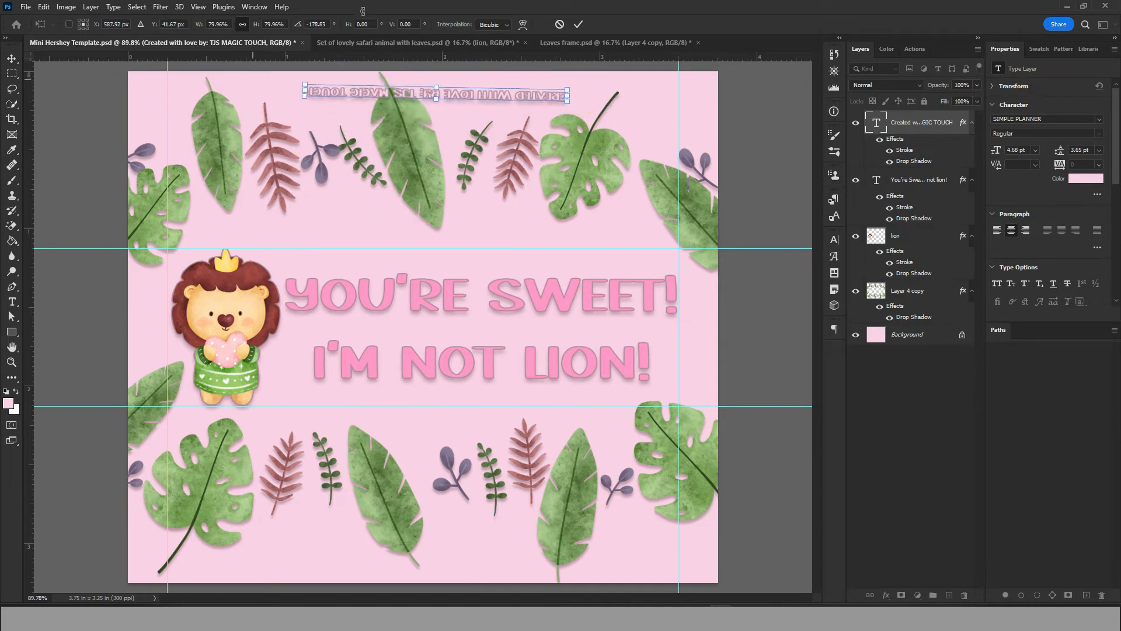
click(328, 25)
key(BackSpace)
key(BackSpace)
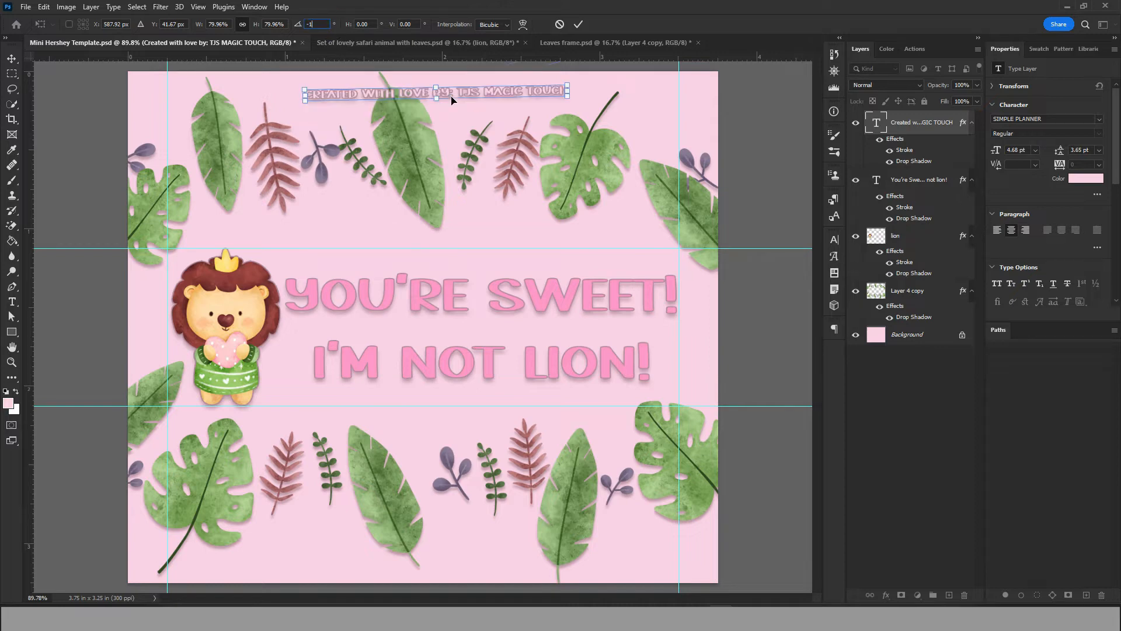
text(80)
key(Return)
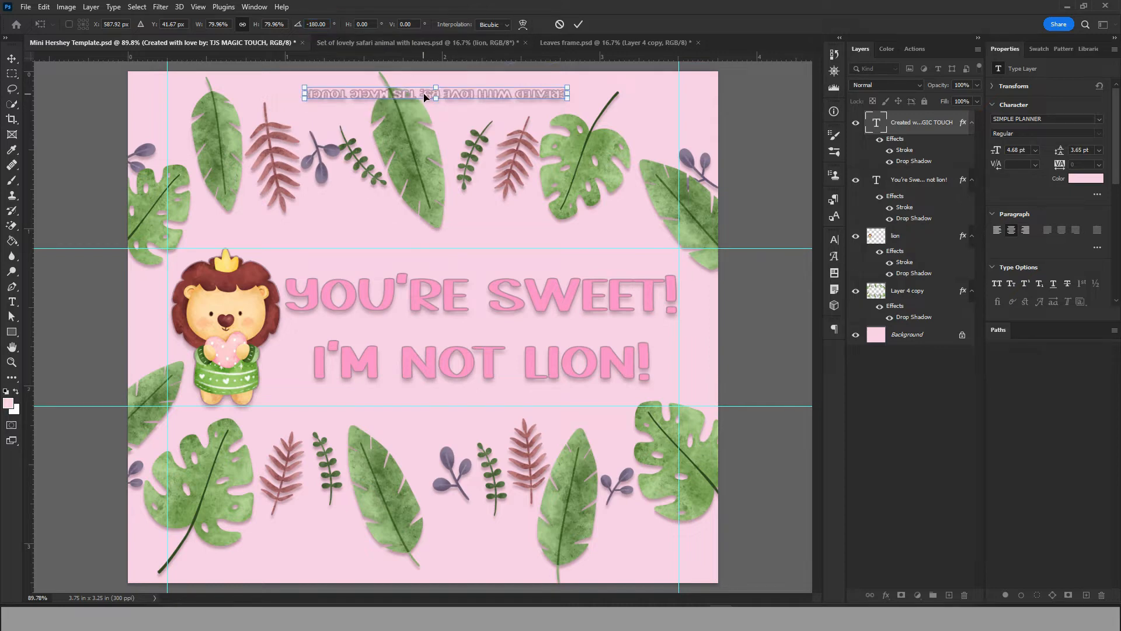
mouse_move(426, 97)
mouse_down()
mouse_move(439, 92)
mouse_move(410, 91)
mouse_up()
key(Return)
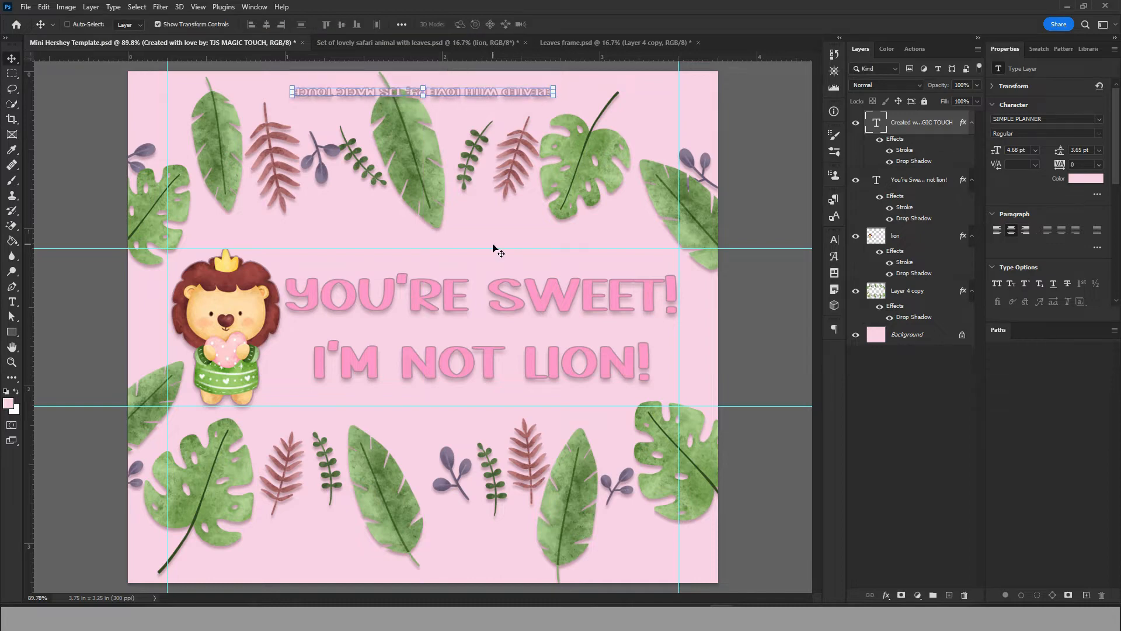
Save the wrapper on the computer as a new Photoshop file named "Mini Hershey Template part 1.psd"
click(25, 8)
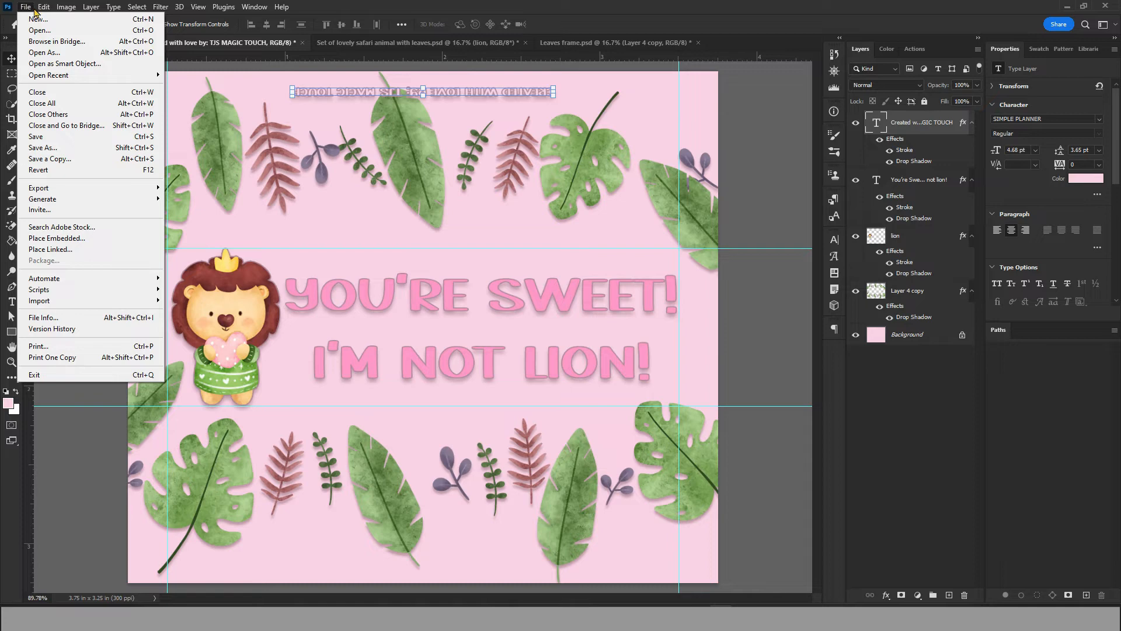
click(38, 147)
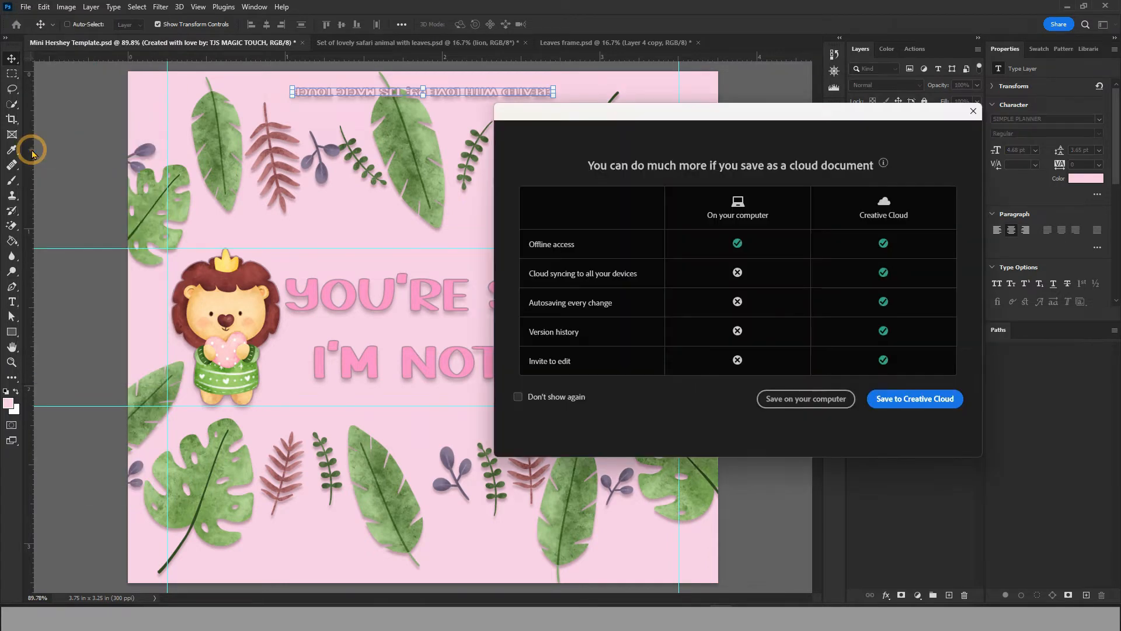
click(820, 401)
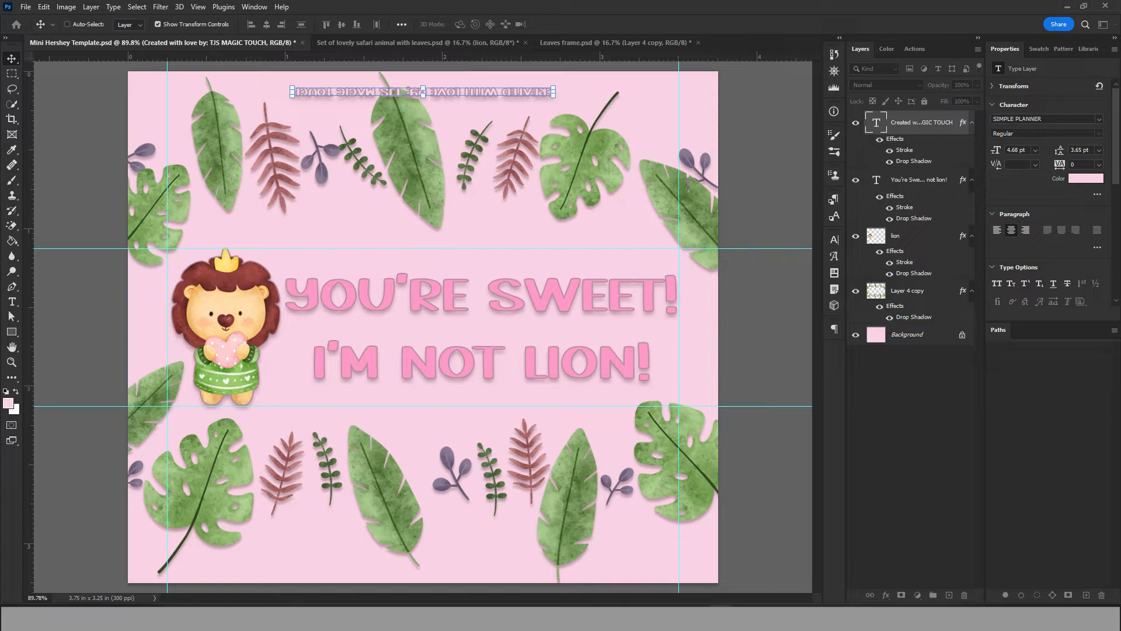
click(682, 178)
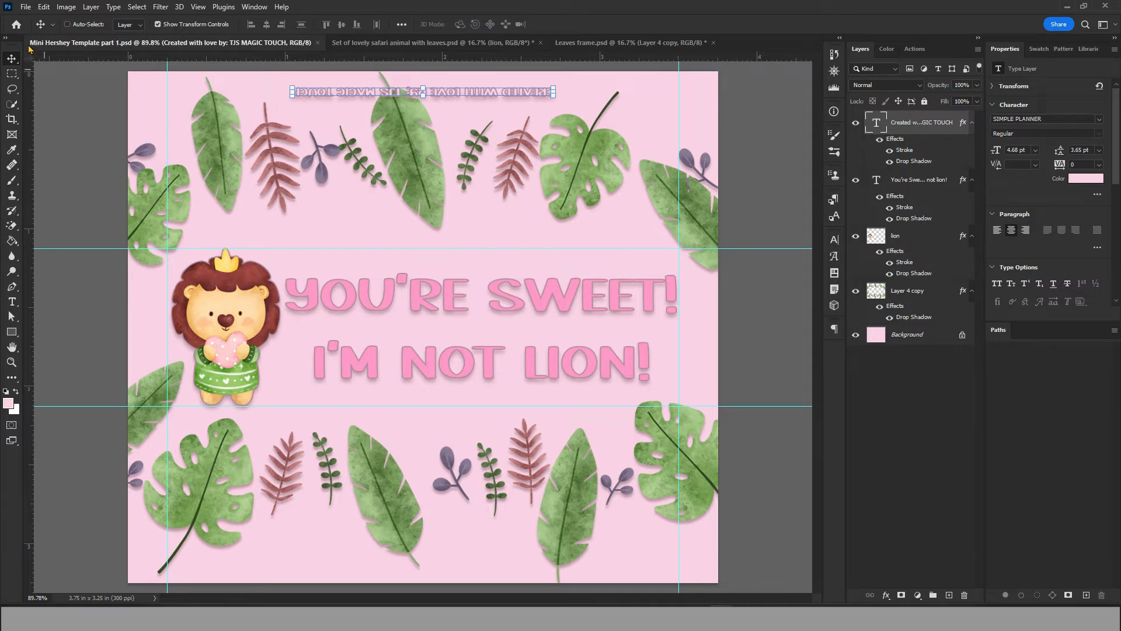
Save a JPEG copy of the lion wrapper at quality 12 Maximum with the Baseline ("Standard") format
click(24, 7)
click(43, 148)
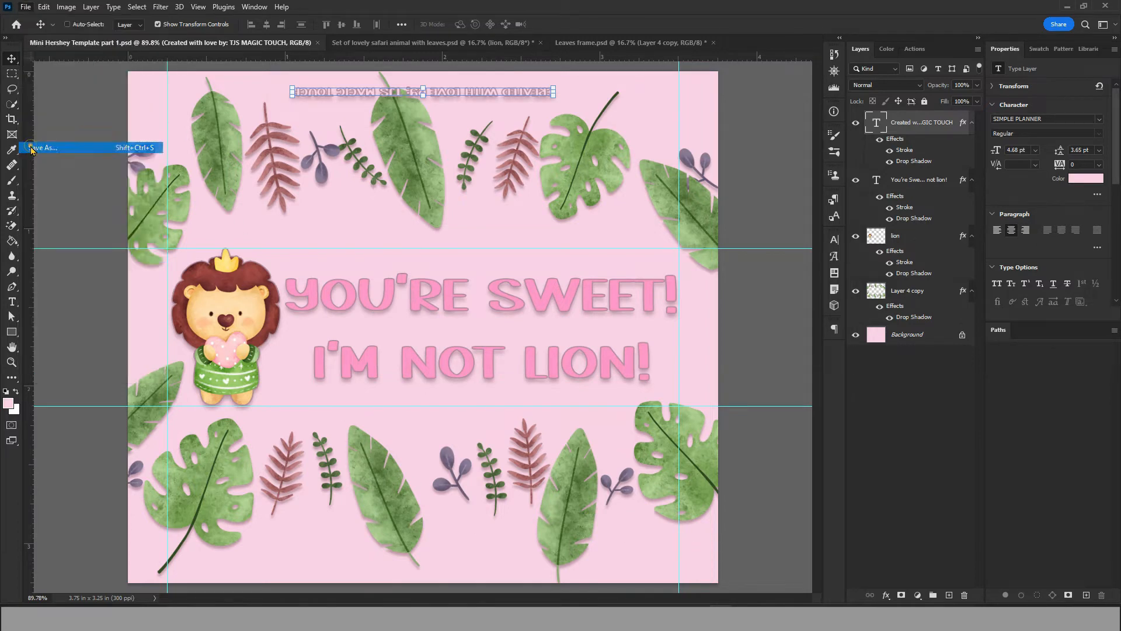
click(769, 403)
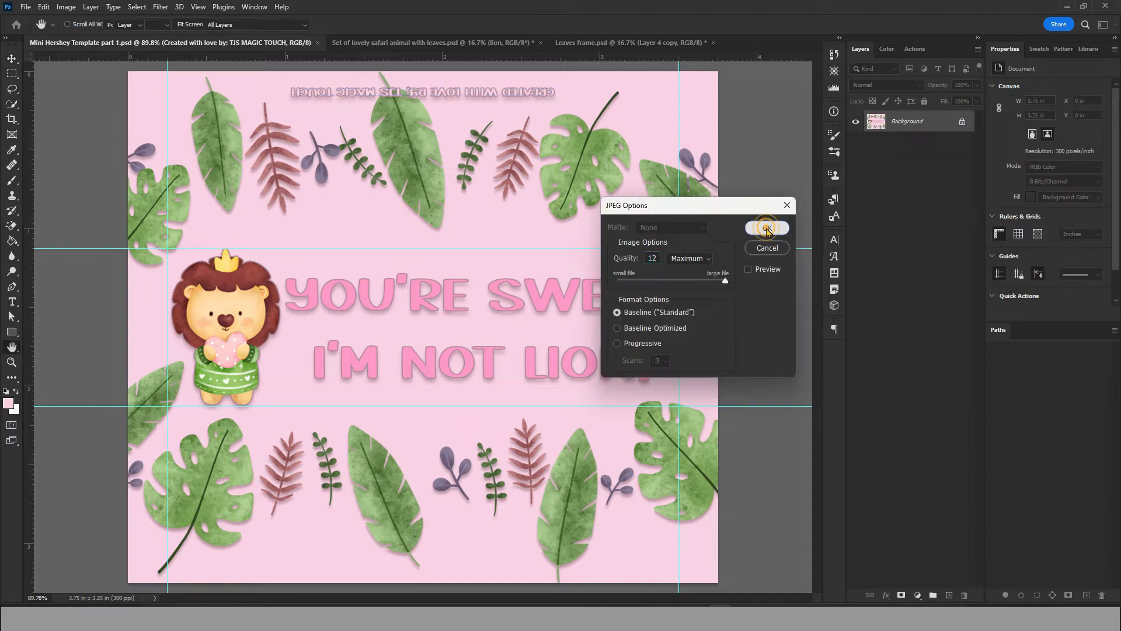
click(765, 227)
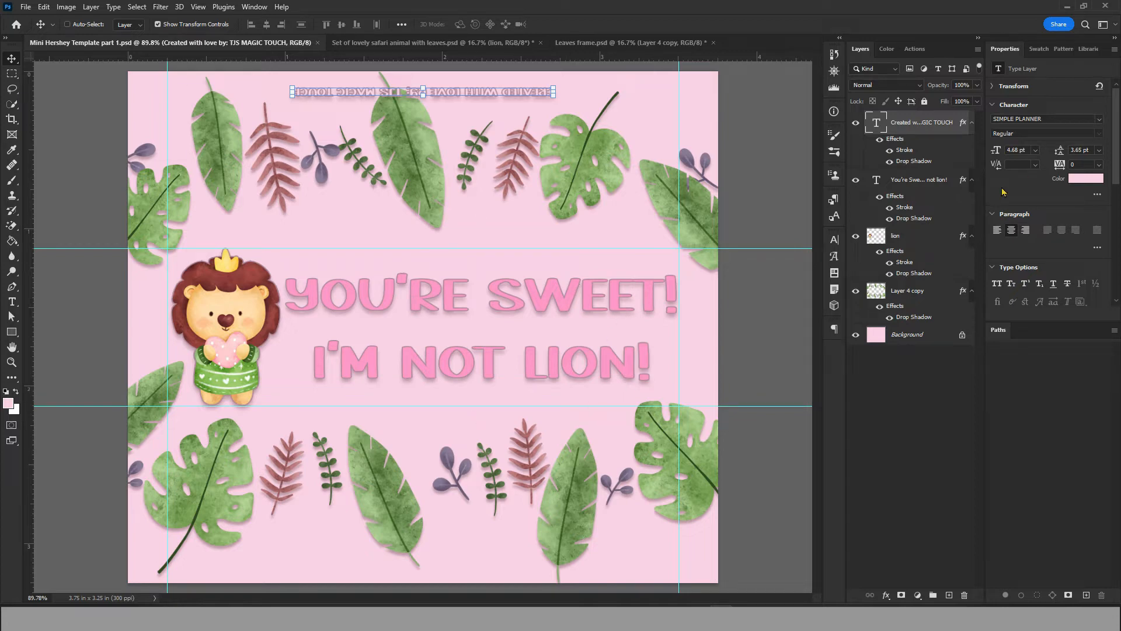
Delete the lion layer and bring the elephant from the safari animal document into the wrapper
click(911, 236)
key(Delete)
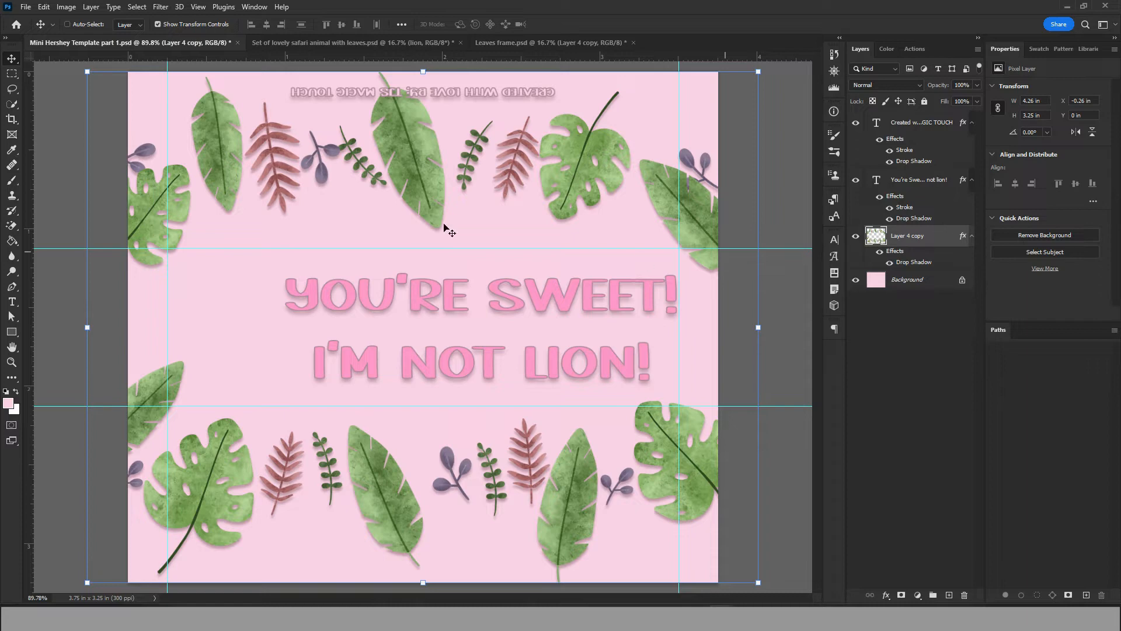
click(327, 41)
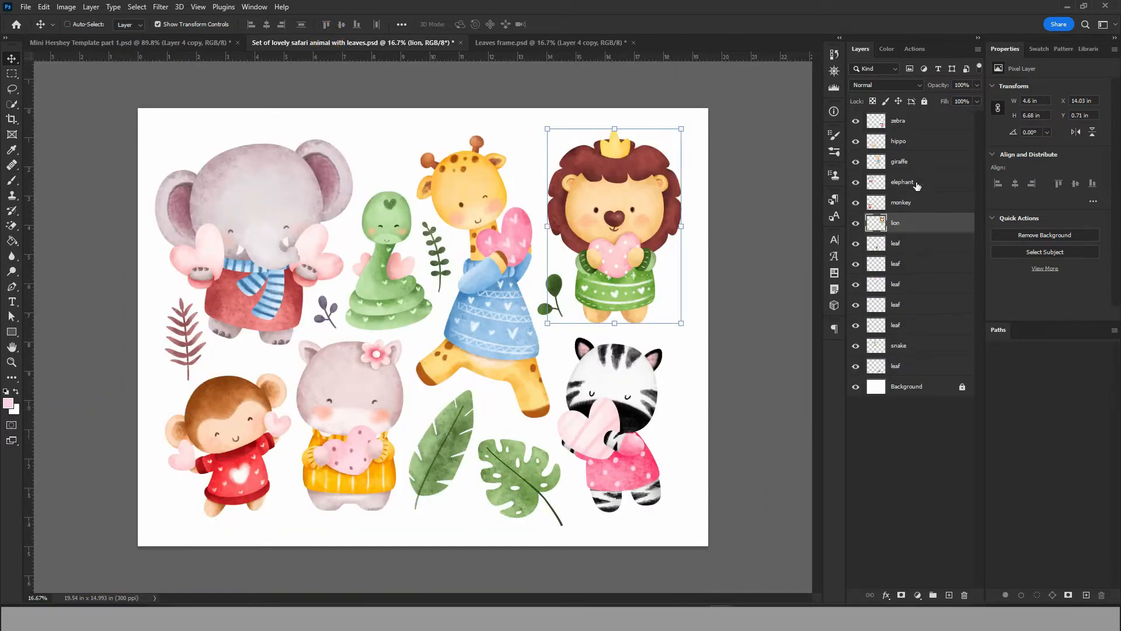
drag(917, 185, 595, 344)
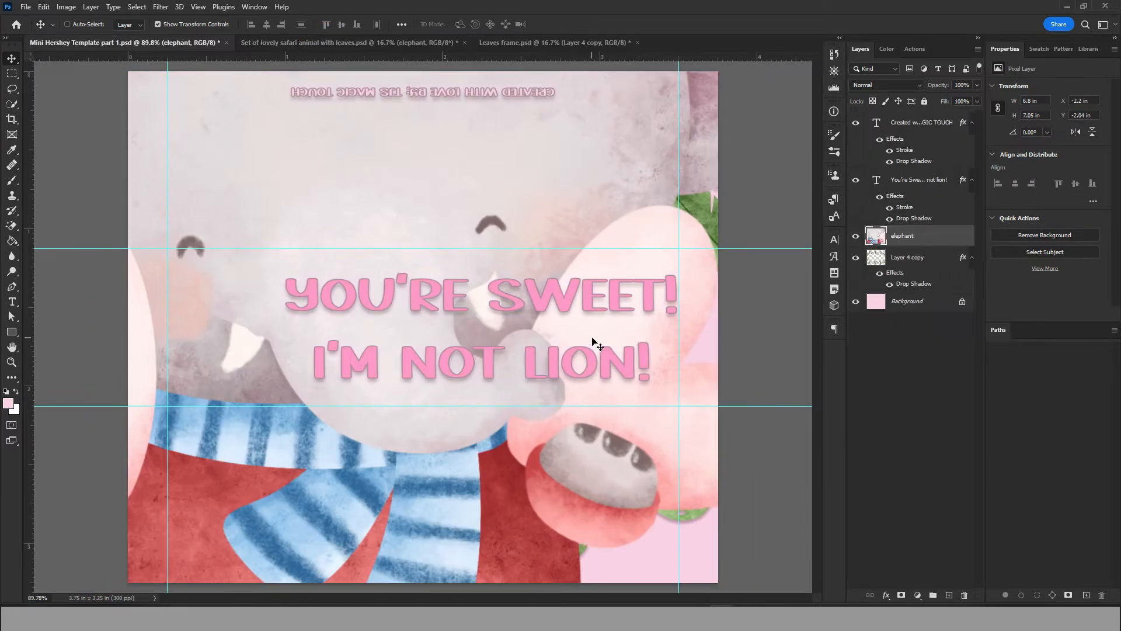
Scale the elephant down to about 13.5% and place it between the horizontal guides in the lion's former spot
scroll(612, 362, down, 5)
drag(568, 511, 268, 195)
drag(236, 147, 370, 322)
scroll(427, 307, up, 5)
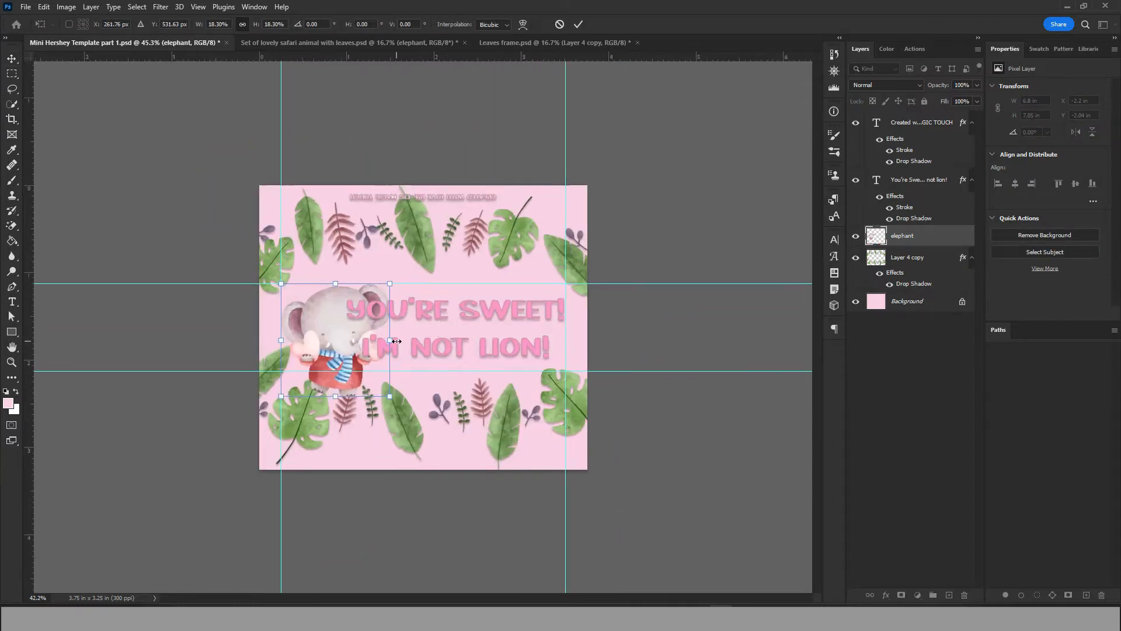
drag(308, 339, 293, 305)
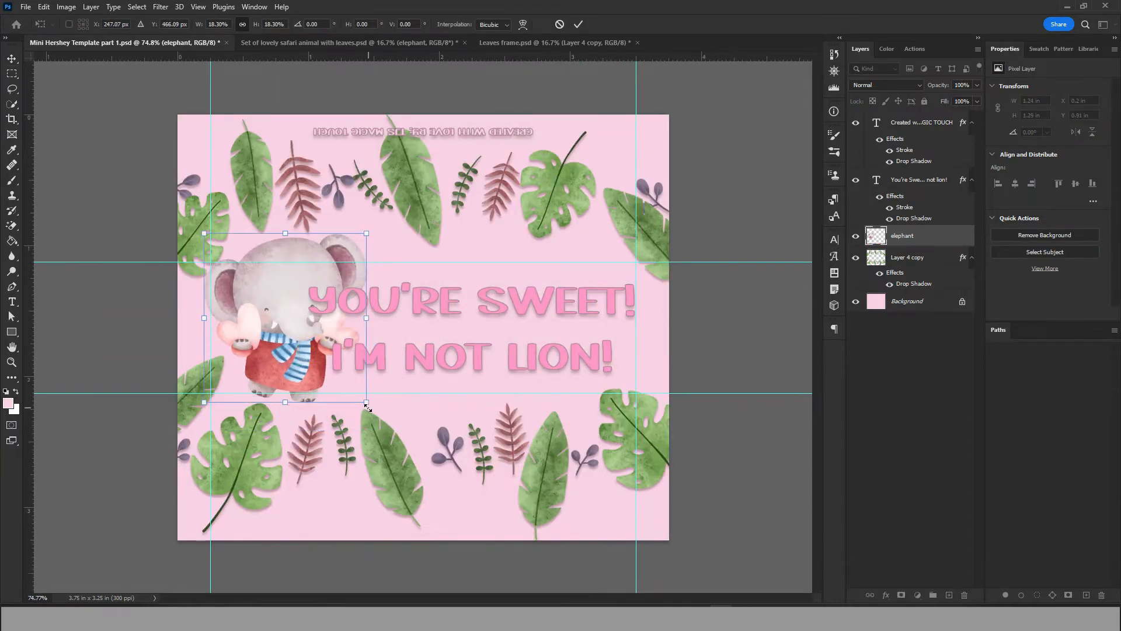
drag(360, 396, 319, 379)
drag(272, 305, 286, 337)
mouse_move(345, 396)
mouse_down()
mouse_move(318, 365)
mouse_move(331, 385)
mouse_up()
mouse_move(268, 313)
mouse_down()
mouse_move(276, 323)
mouse_move(268, 320)
mouse_up()
Replace the message "You're Sweet! I'm not lion!" with "Hey Friend"
click(943, 200)
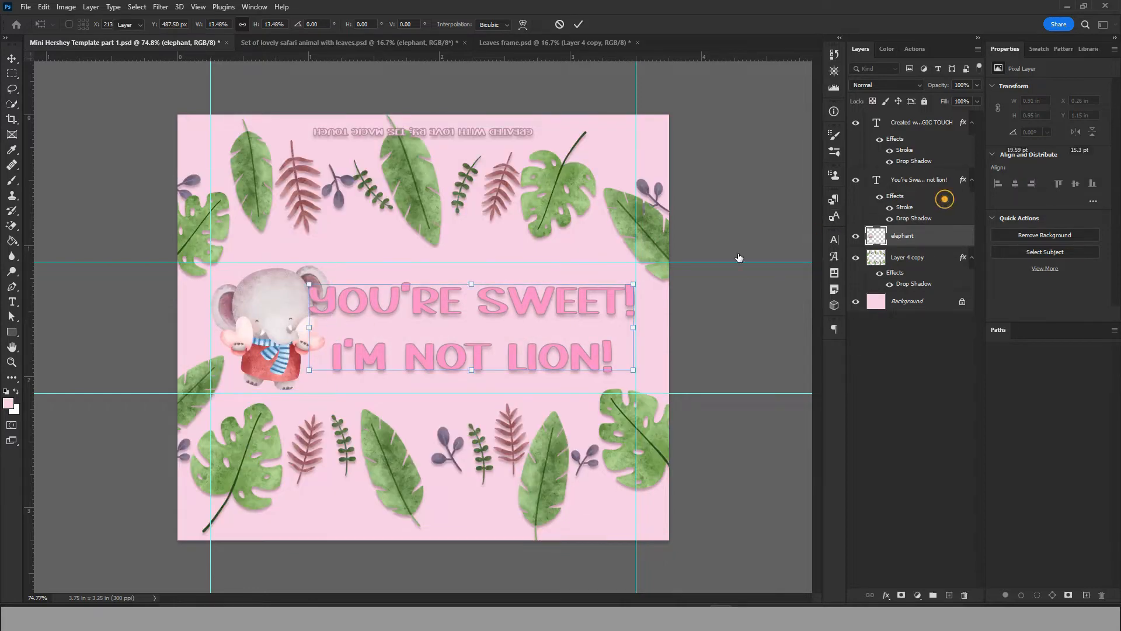
double_click(521, 307)
click(520, 307)
key(ctrl+a)
text(Hey Friend)
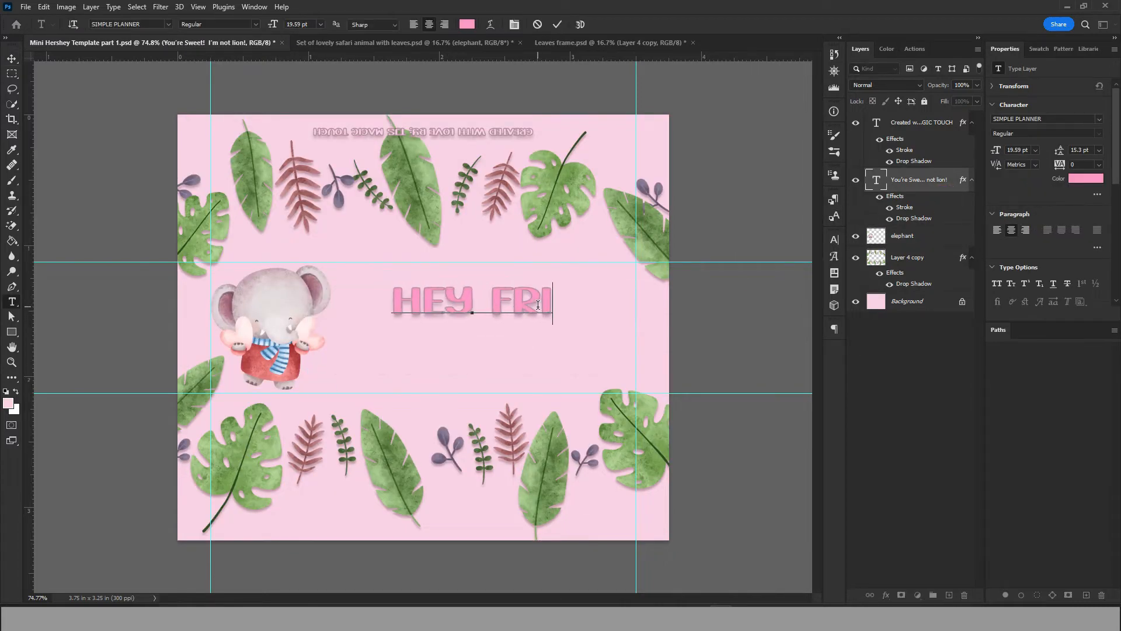
text(I like)
key(BackSpace)
key(BackSpace)
key(BackSpace)
key(BackSpace)
key(BackSpace)
key(BackSpace)
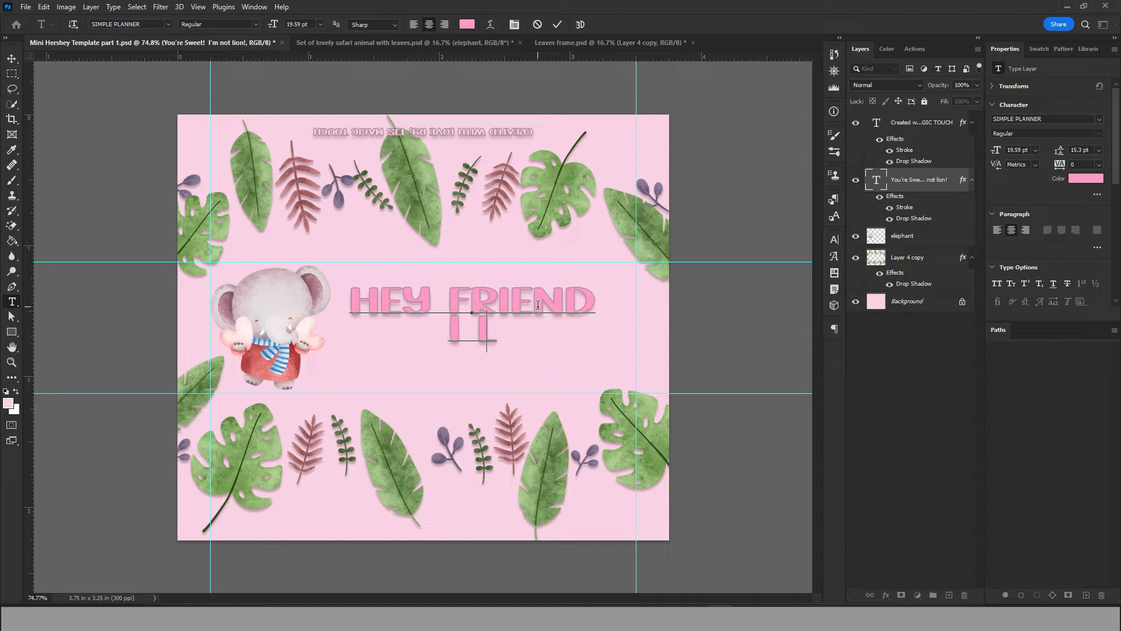
Add "I will never forget you!" below "Hey Friend" and commit the text edit
text(I will never for)
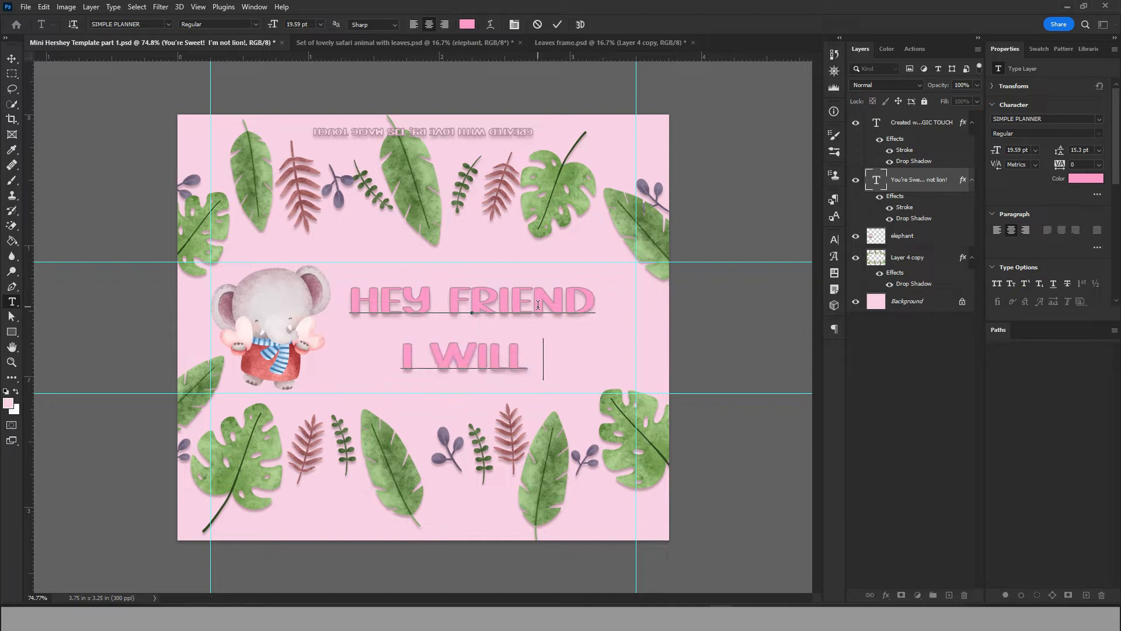
key(BackSpace)
key(BackSpace)
key(BackSpace)
text(forget you!)
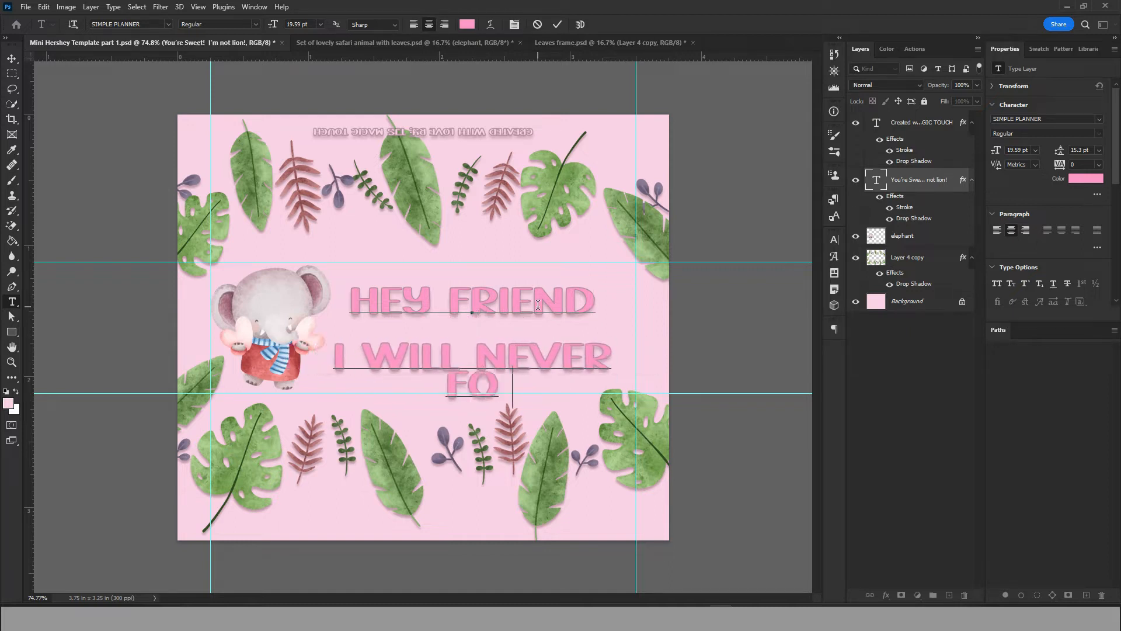
click(12, 59)
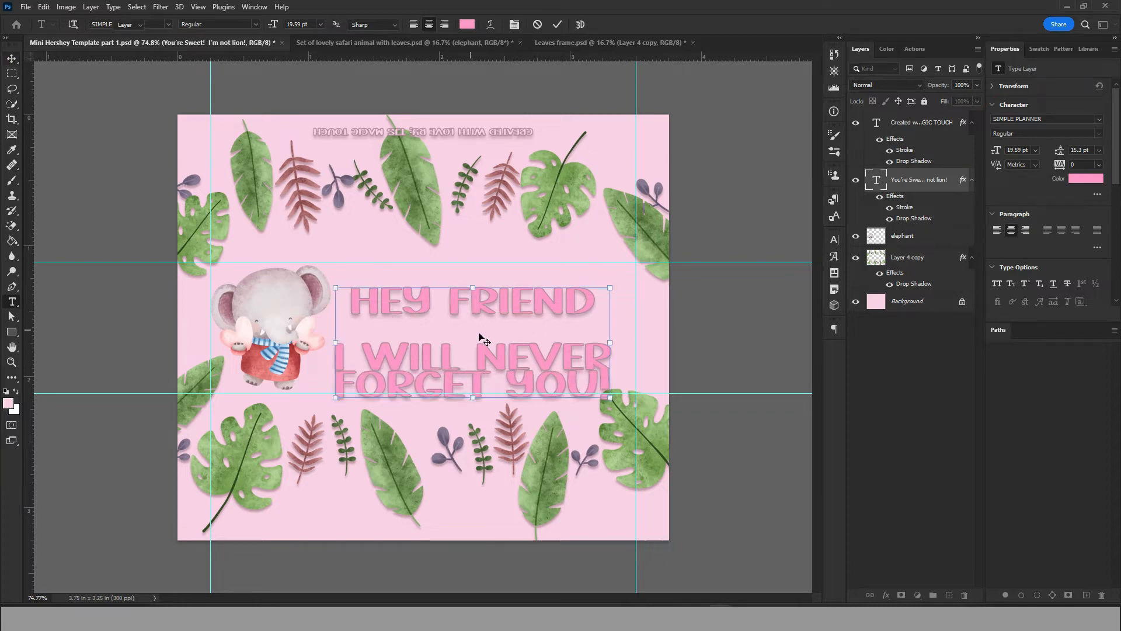
Move the message up between the horizontal guides beside the elephant and slightly adjust its size
drag(504, 360, 513, 346)
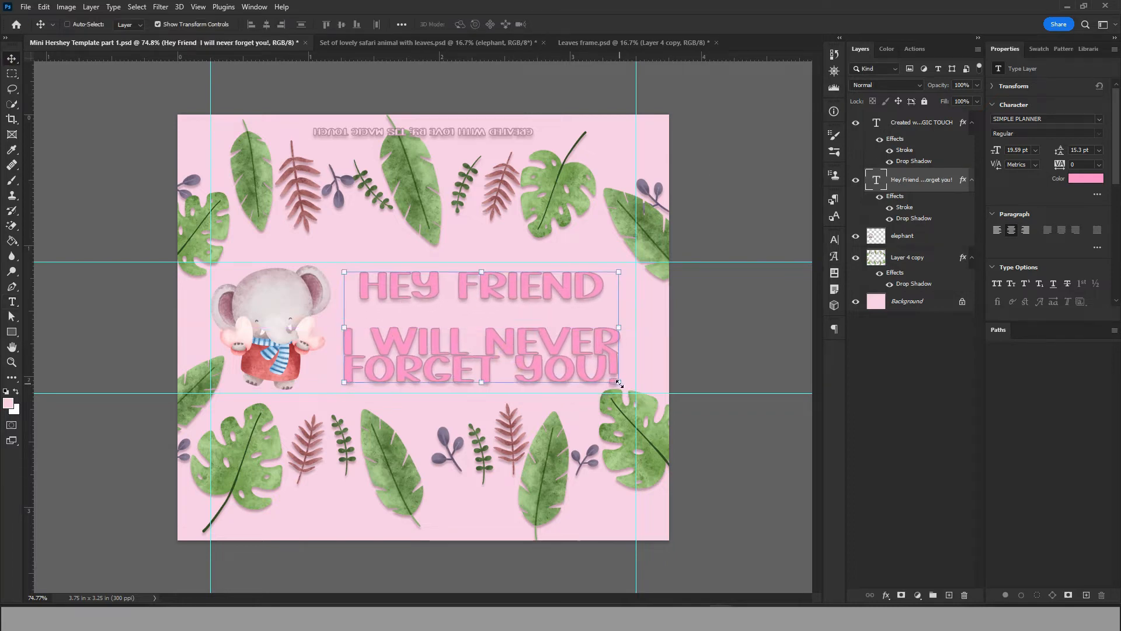
drag(619, 384, 618, 387)
key(Return)
Fill the Background layer with coral red e27373, sampled from the elephant's outfit, using the Paint Bucket
click(921, 306)
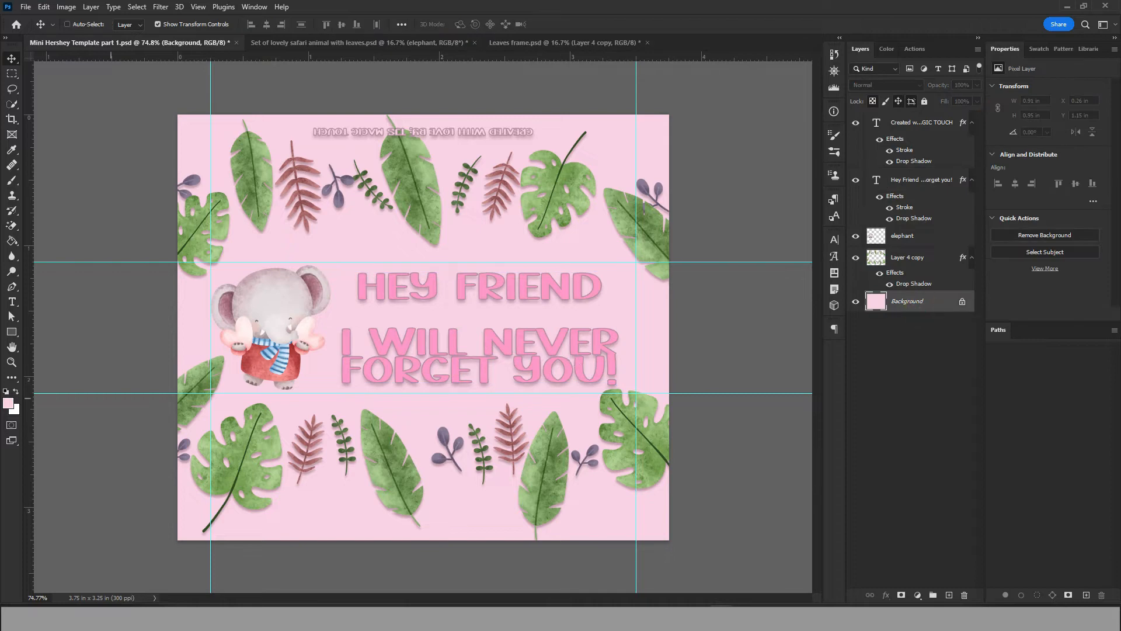
click(9, 403)
click(298, 364)
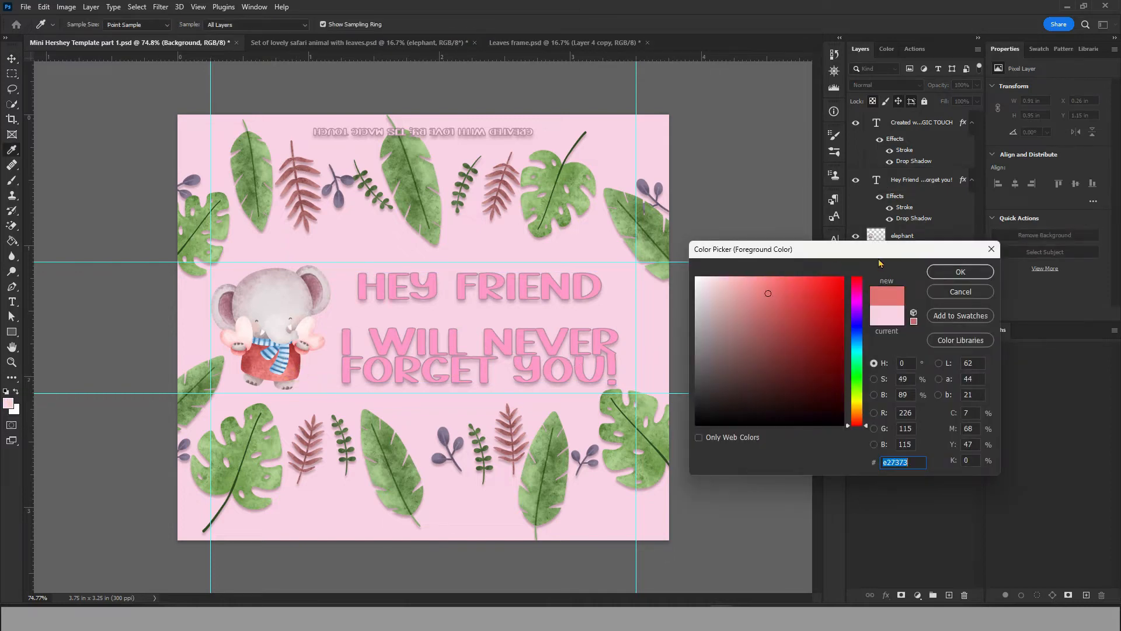
click(960, 272)
click(12, 241)
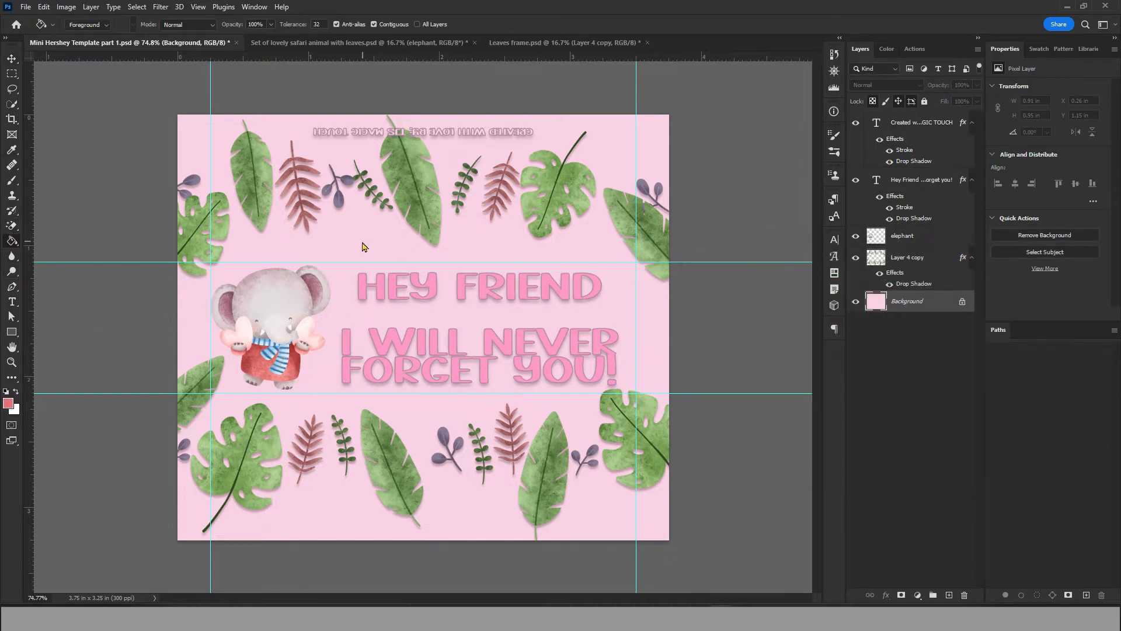
click(368, 245)
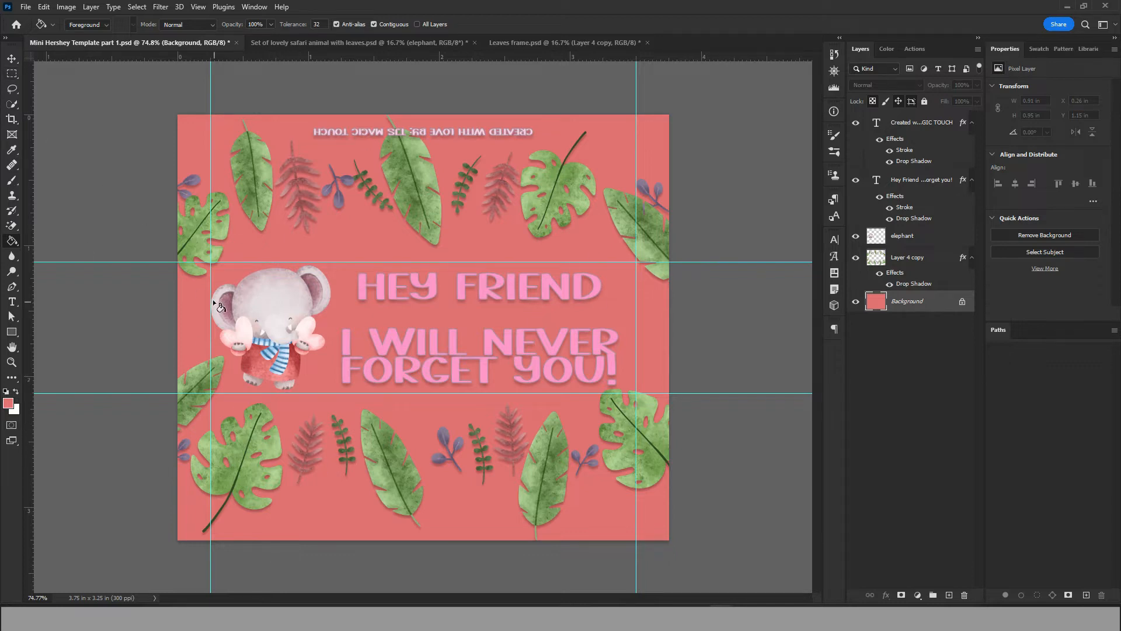
Fill the Background layer with light pink ee9e9e using the Paint Bucket
click(10, 403)
click(745, 310)
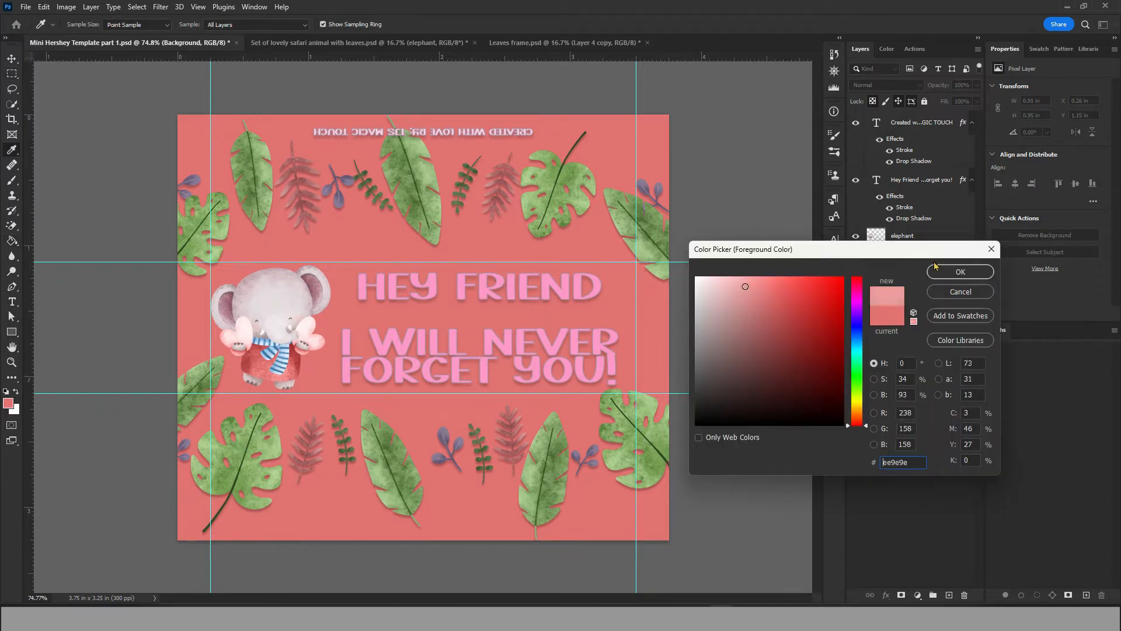
click(959, 271)
click(546, 252)
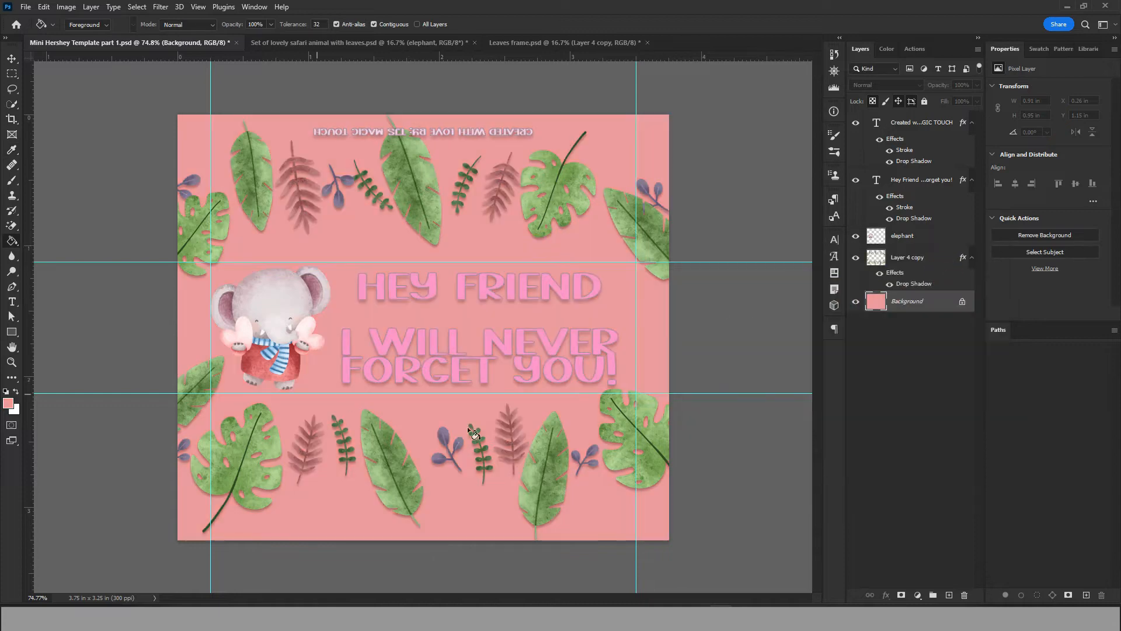
Add a stroke and a drop shadow to the elephant layer and shift the elephant slightly to the right
click(932, 241)
click(886, 594)
click(902, 508)
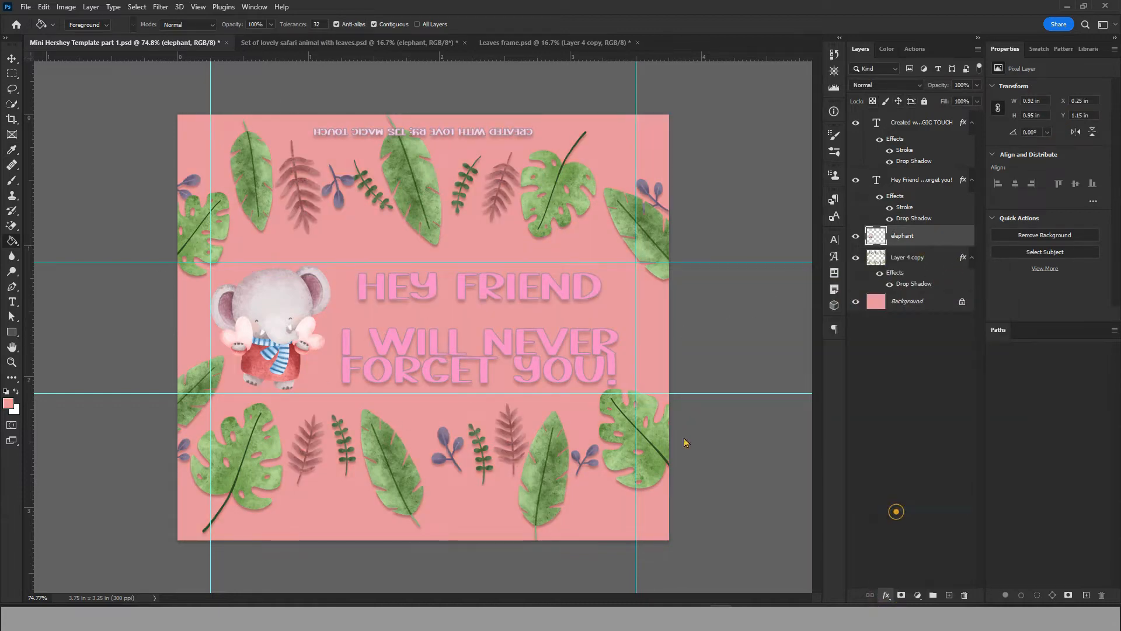
click(650, 381)
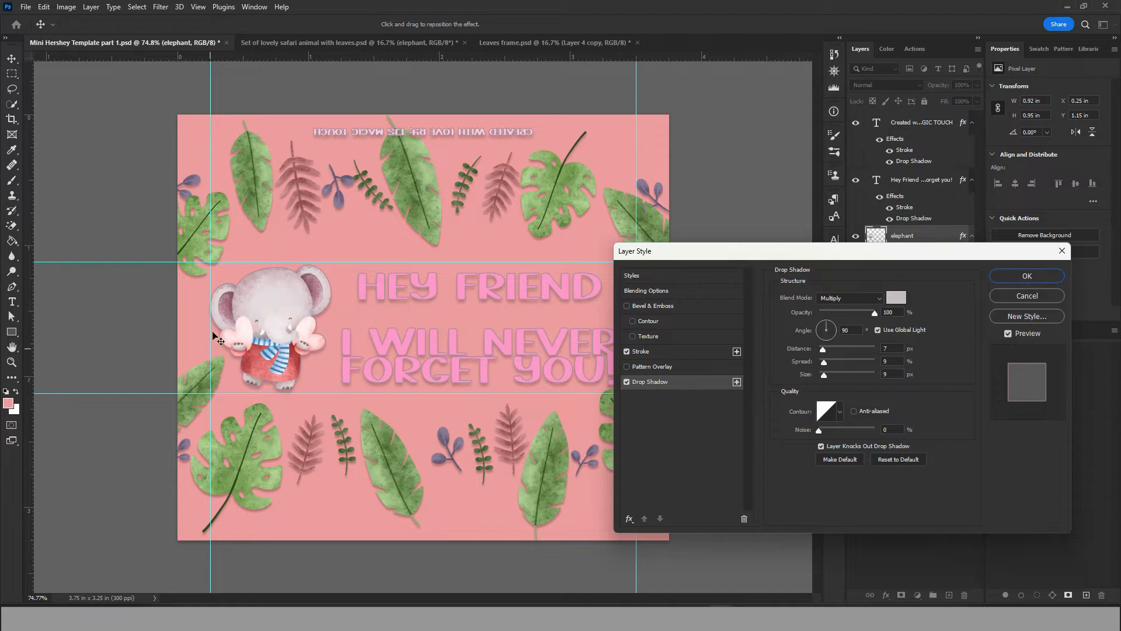
click(1027, 276)
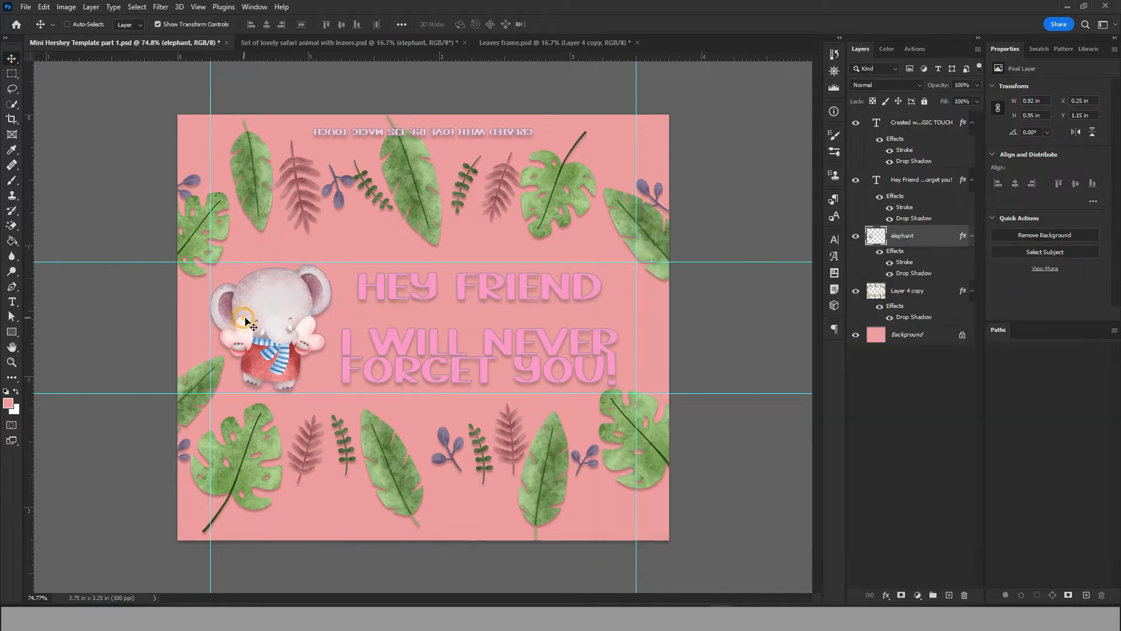
drag(240, 322, 249, 322)
Recolor the whole "Hey Friend I will never forget you!" message dark red b7494a, sampled from the elephant's outfit
key(t)
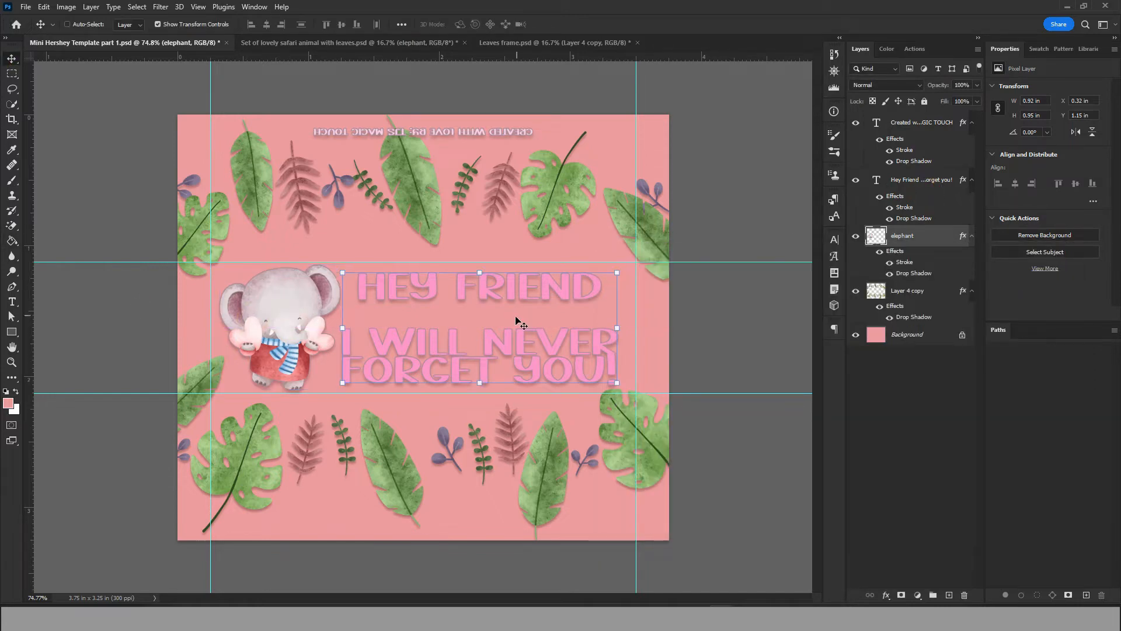
click(518, 321)
key(ctrl+a)
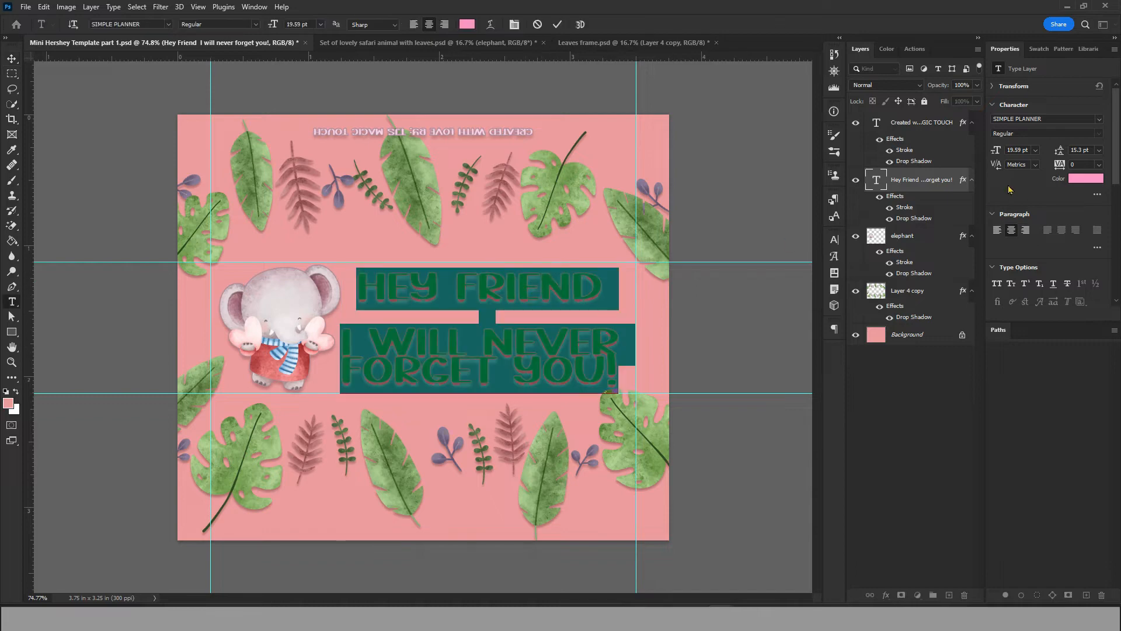
click(1075, 180)
click(262, 357)
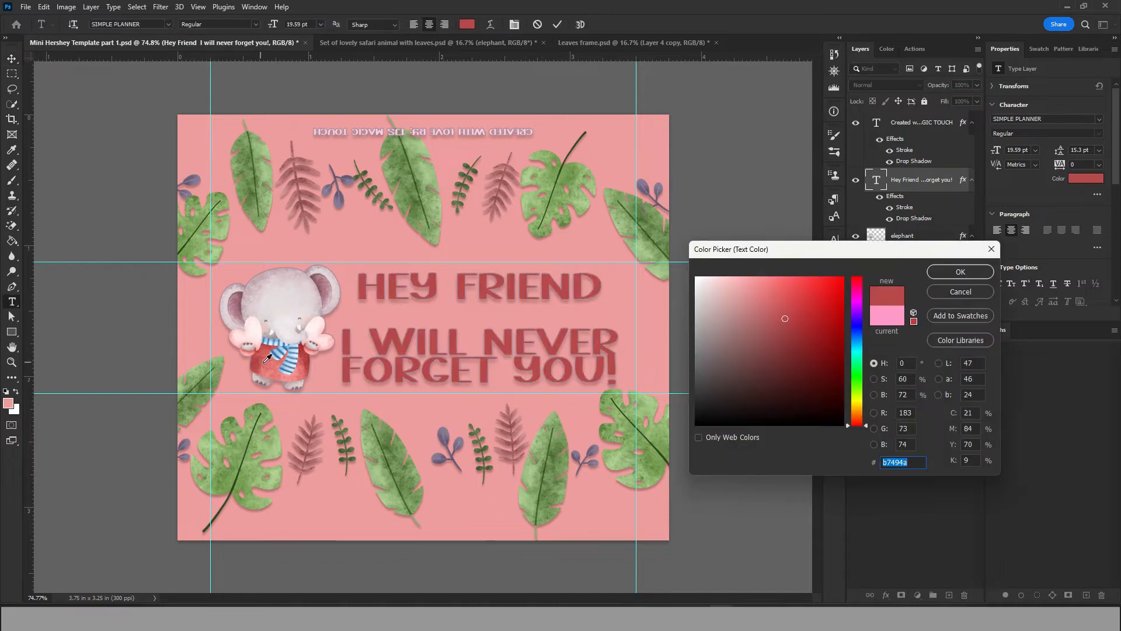
click(963, 275)
Recolor the upside-down "Created with love by" line dark red, sampled from the main message
click(514, 130)
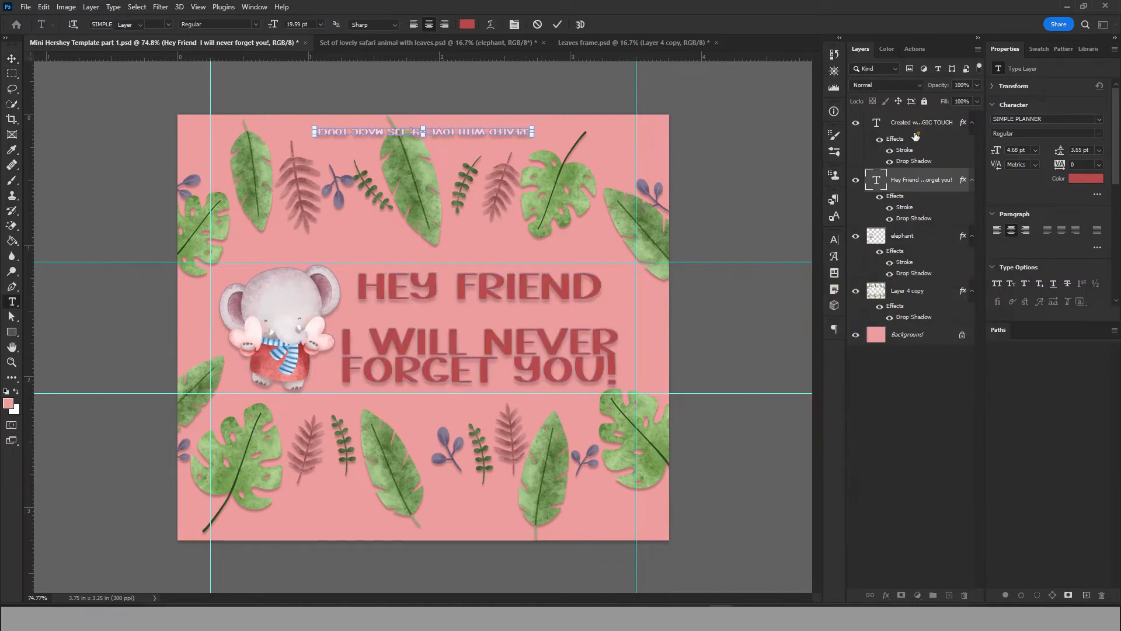
key(ctrl+a)
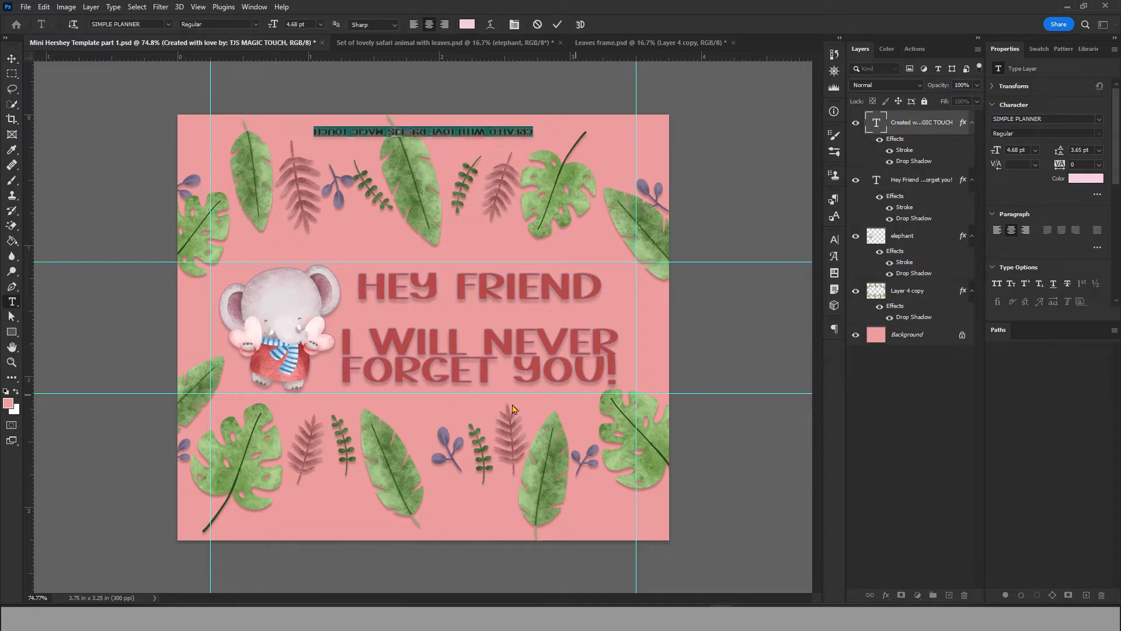
click(1082, 183)
click(303, 365)
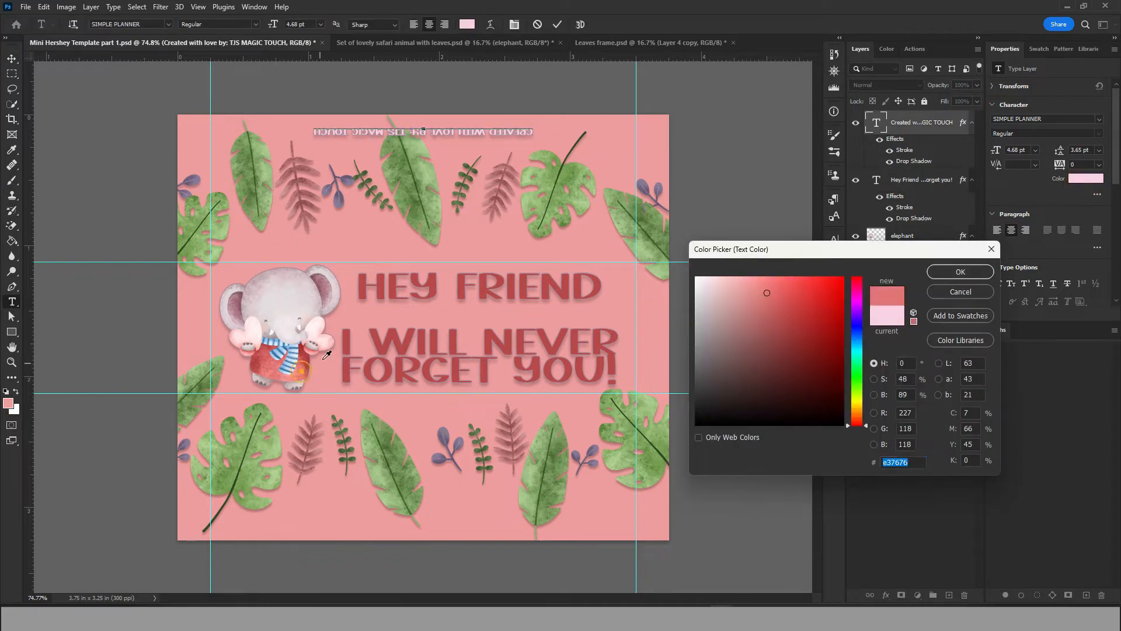
click(398, 283)
click(961, 272)
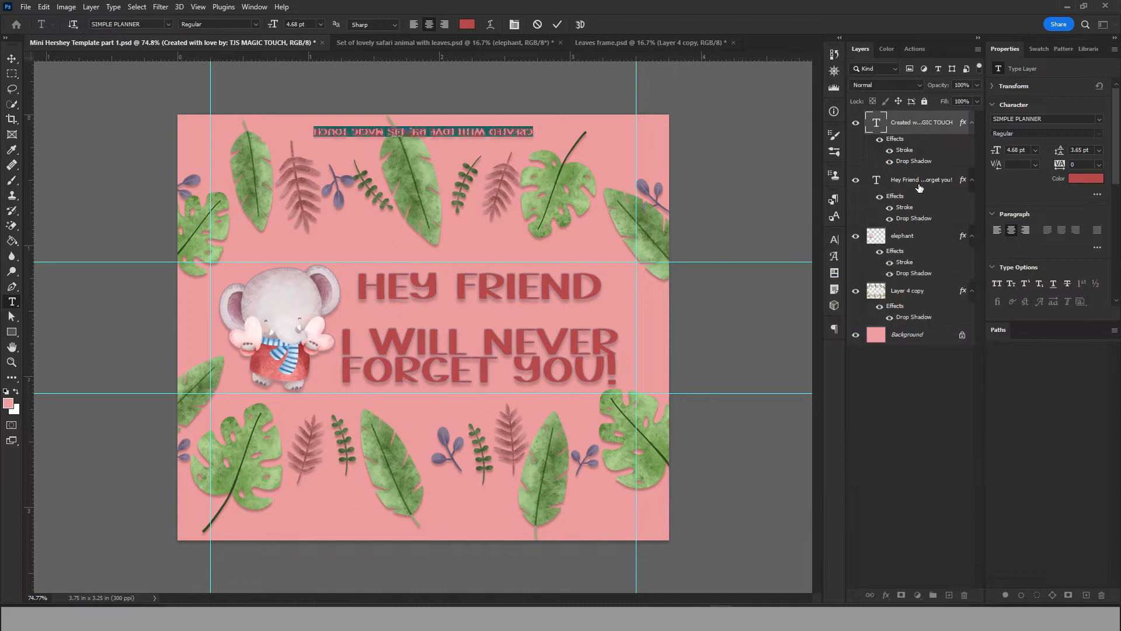
Change the stroke color of the "Created with love by" line to a lighter dusty pink
double_click(906, 151)
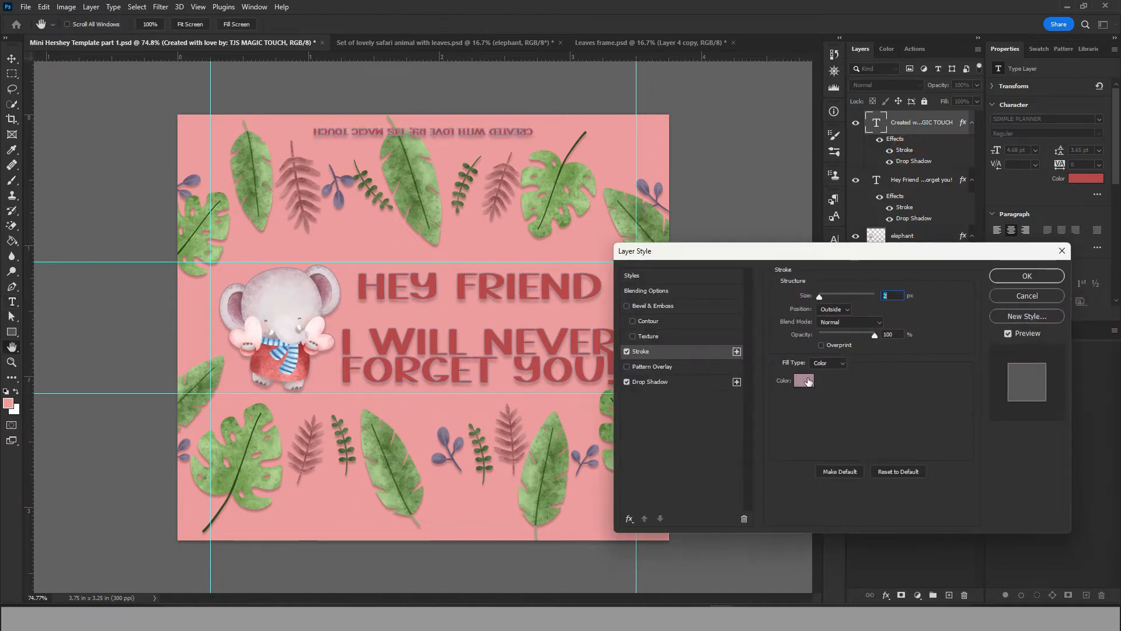
click(806, 381)
click(724, 297)
click(968, 267)
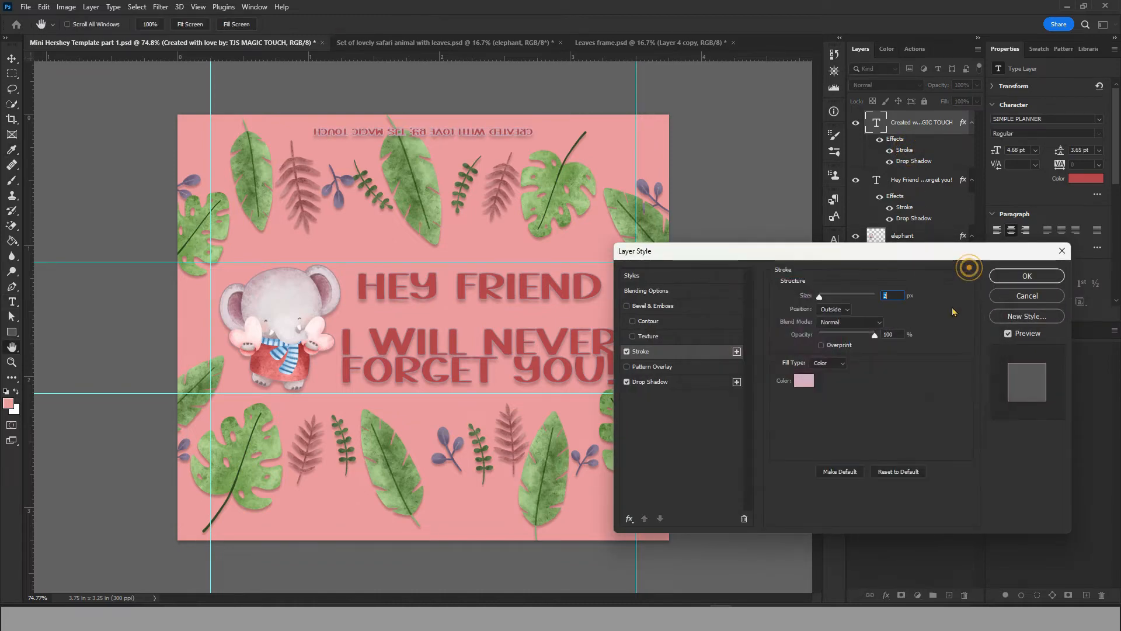
click(1026, 276)
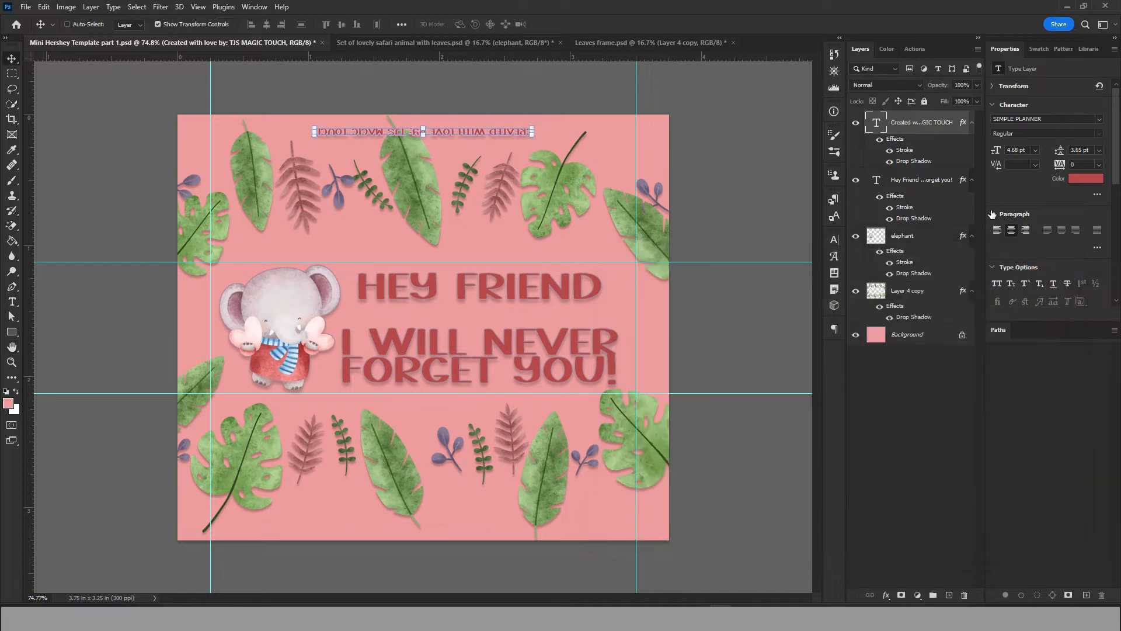
Change the stroke color of the main message to light pink d6b4c3
double_click(910, 208)
click(806, 381)
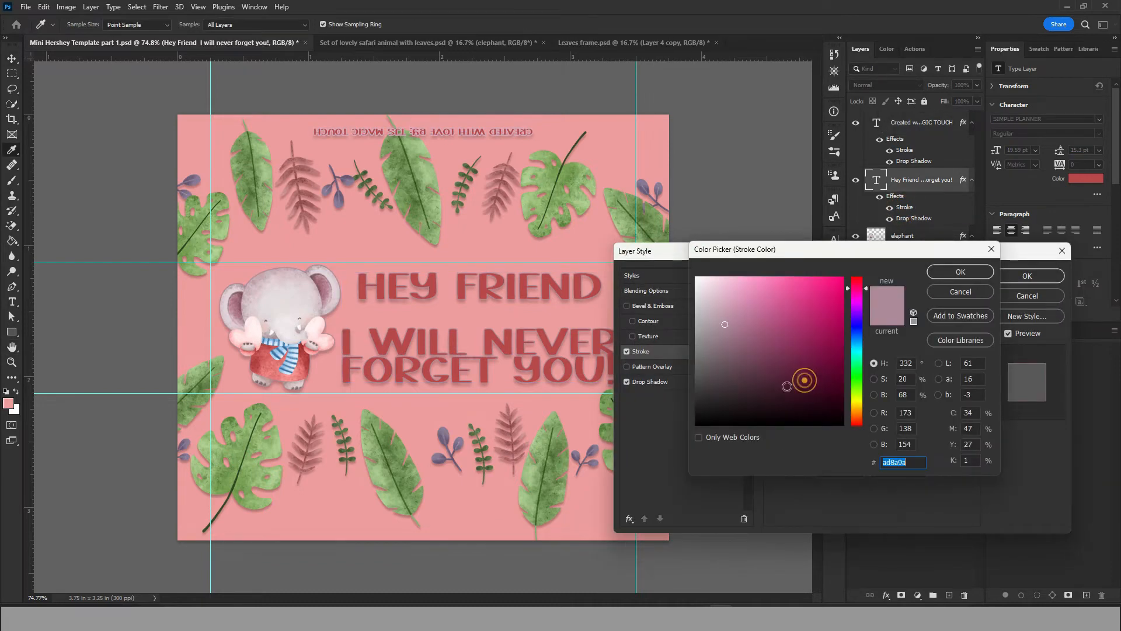
click(730, 309)
click(720, 300)
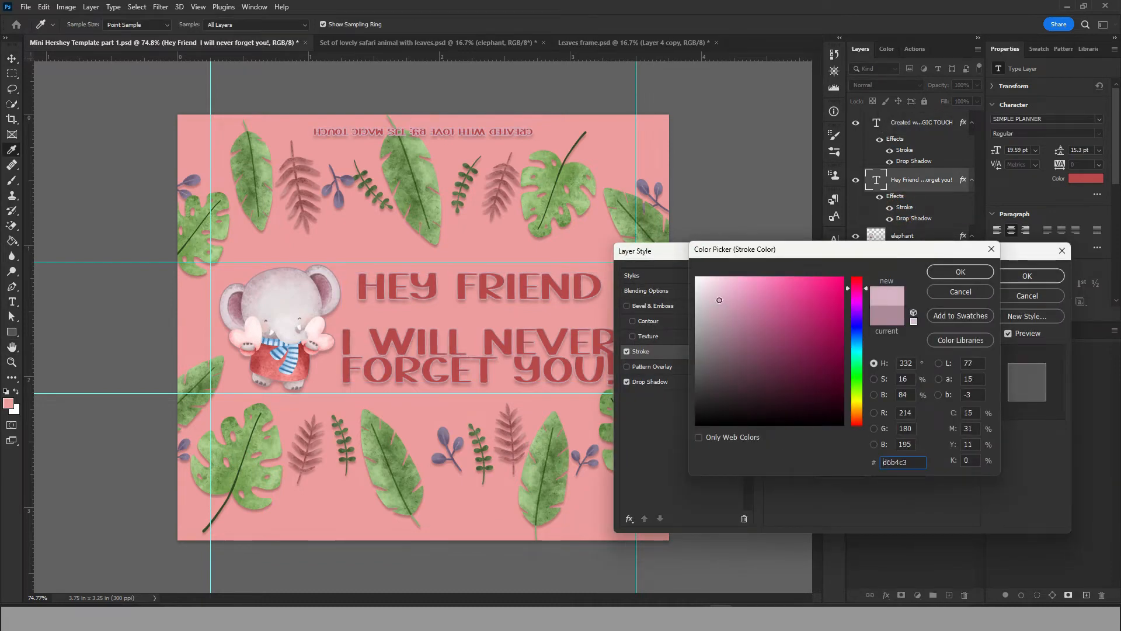
click(986, 271)
click(1005, 276)
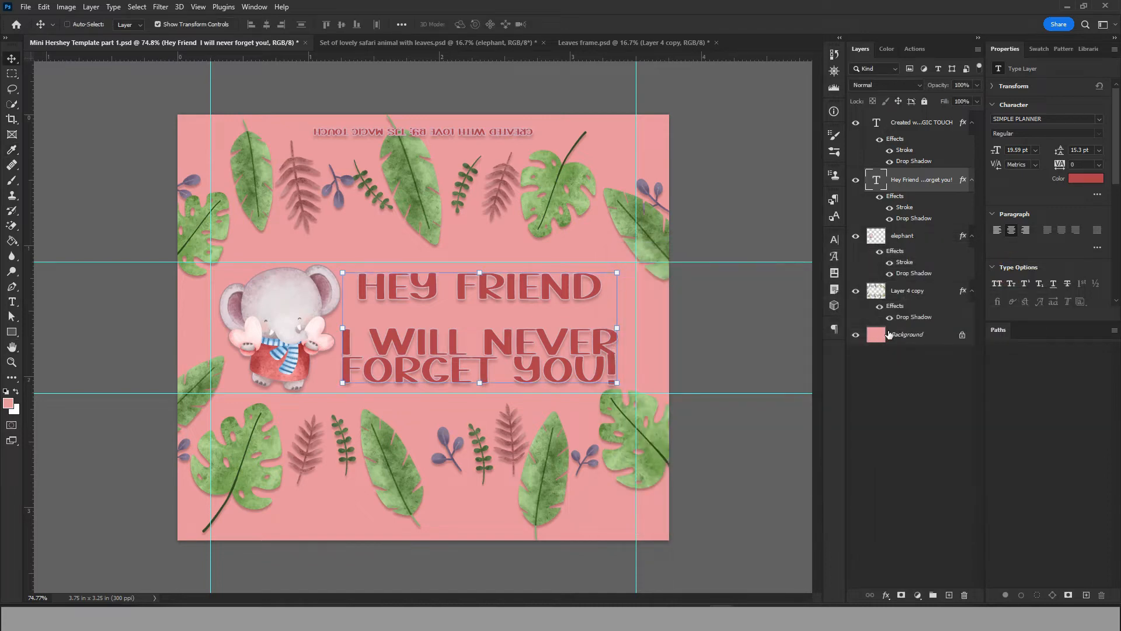
Fill the Background layer with light blue sampled from the elephant's scarf, using the Paint Bucket
click(888, 334)
click(8, 403)
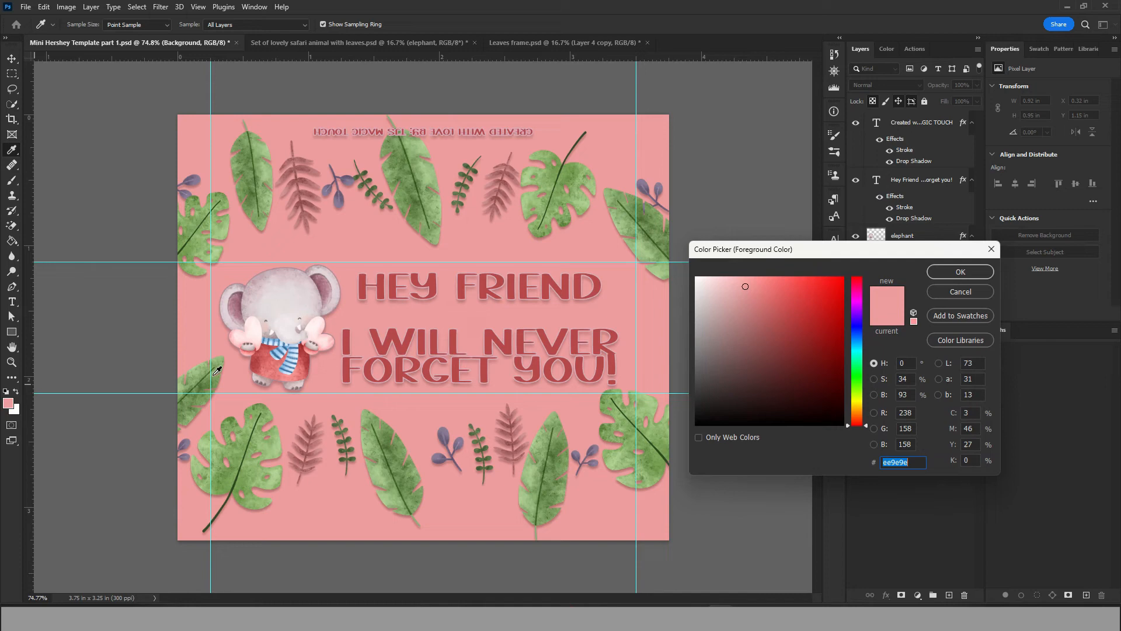
click(277, 354)
click(979, 274)
click(11, 240)
click(390, 244)
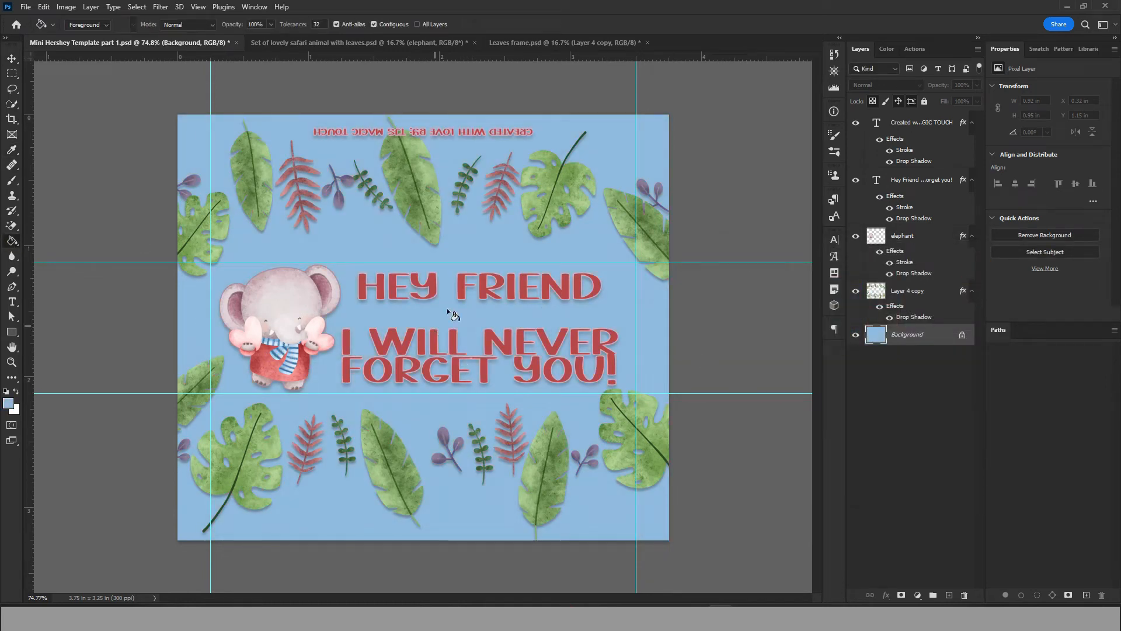
Save the elephant design as "Mini Hershey Template part 2.psd" with Maximize Compatibility on
click(26, 8)
click(59, 147)
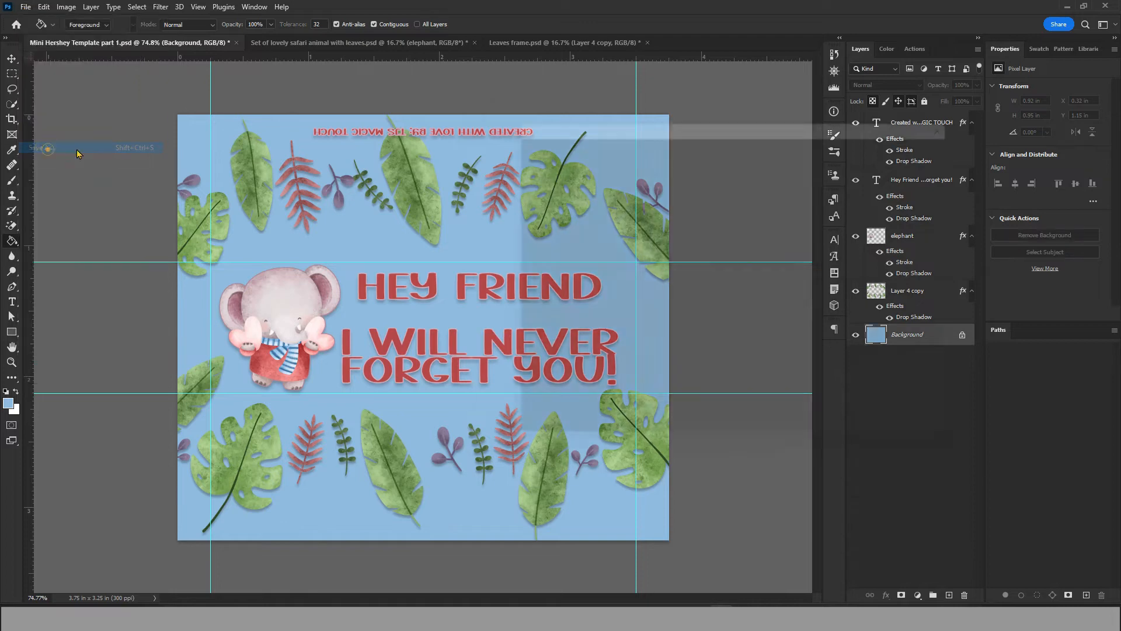
click(806, 400)
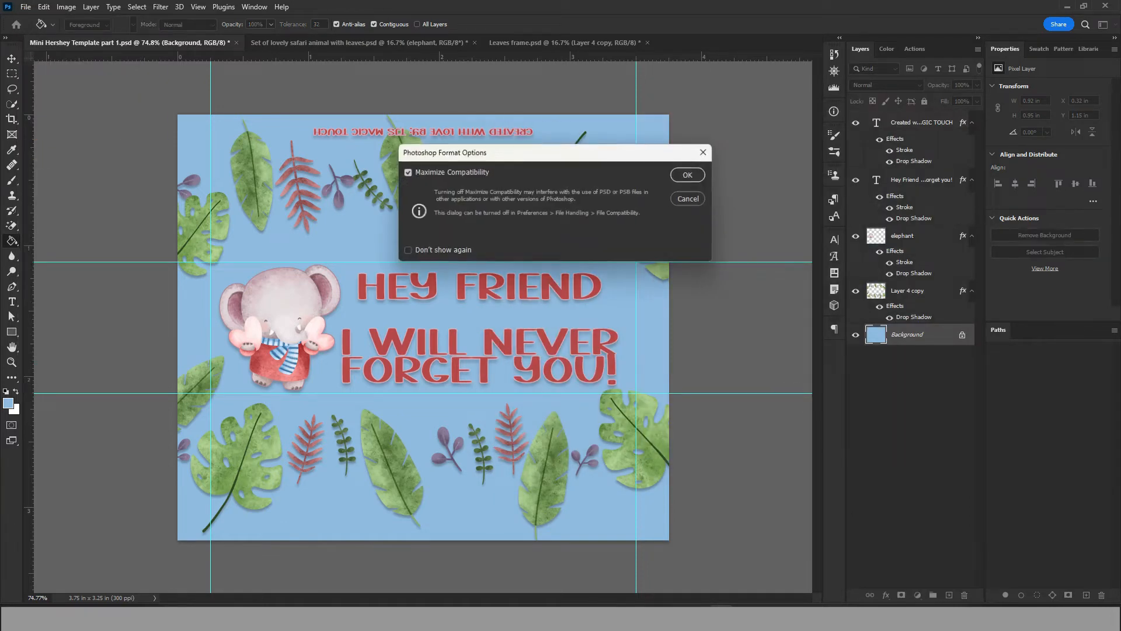
click(683, 173)
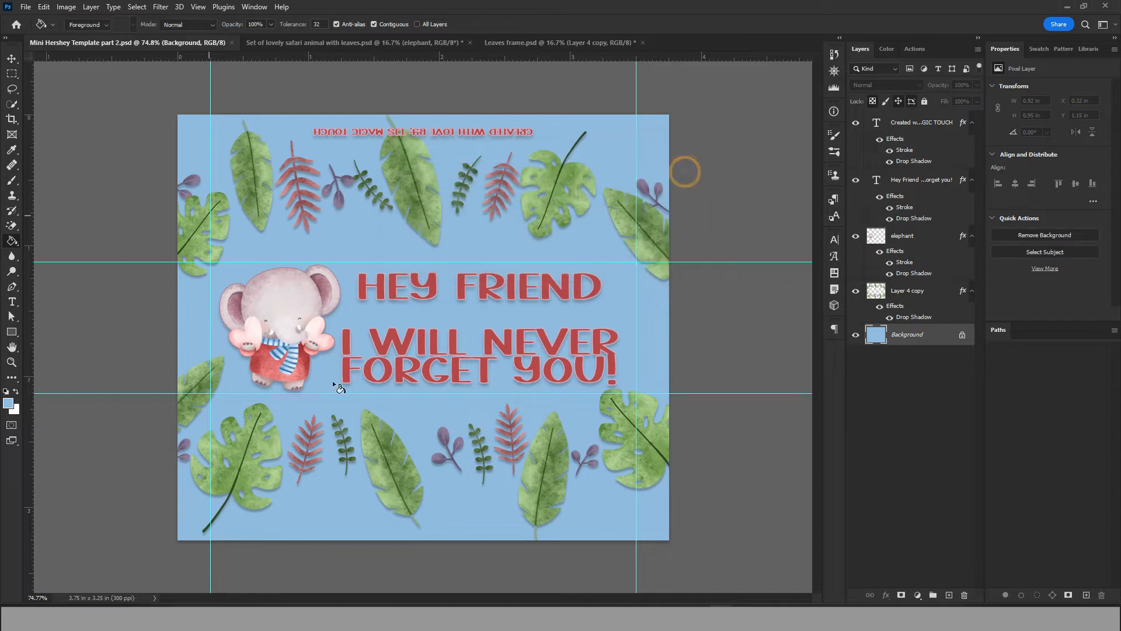
Save a separate copy of the finished elephant wrapper
click(26, 6)
click(35, 151)
click(786, 396)
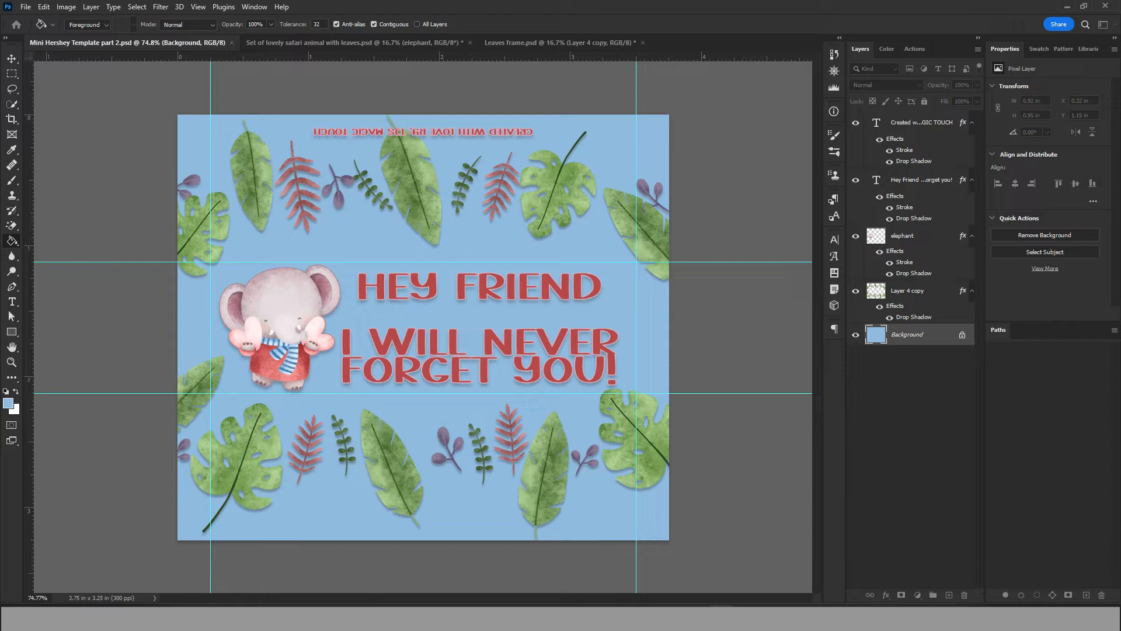
click(778, 232)
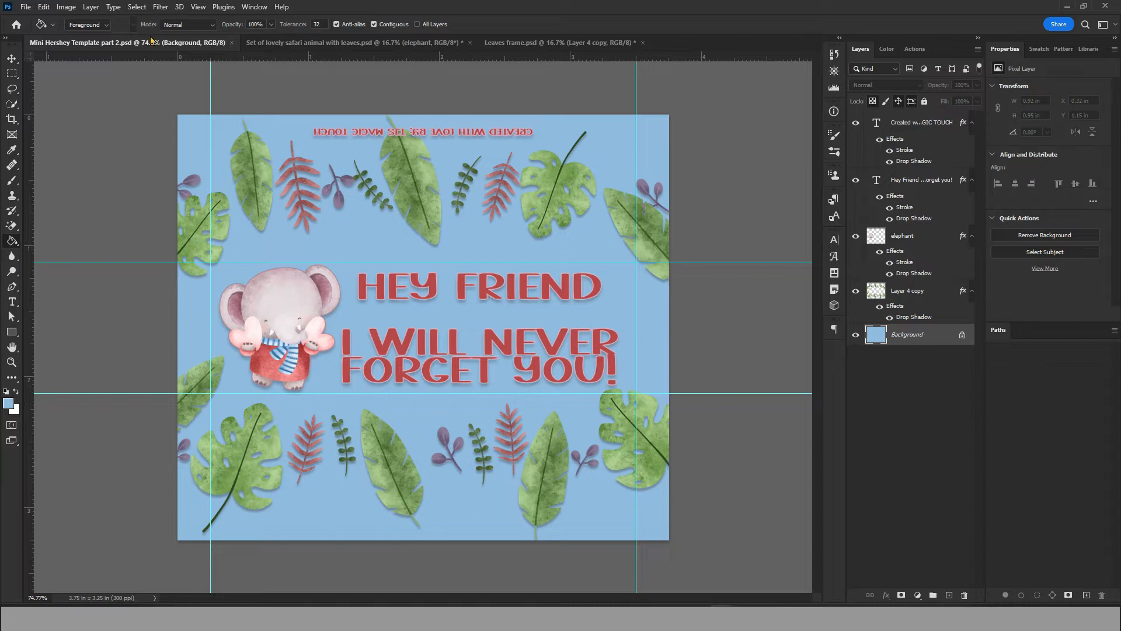
Replace the main message with "I'm Bananas over you !" on two lines and shift it slightly down and right
click(11, 56)
click(924, 191)
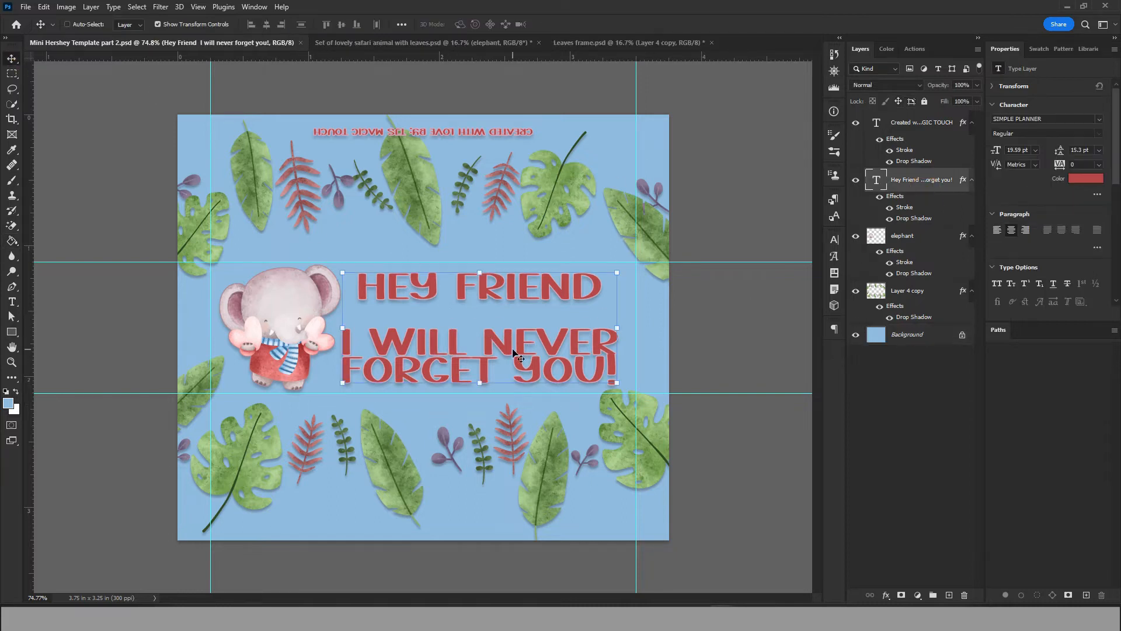
double_click(511, 349)
text(I'M )
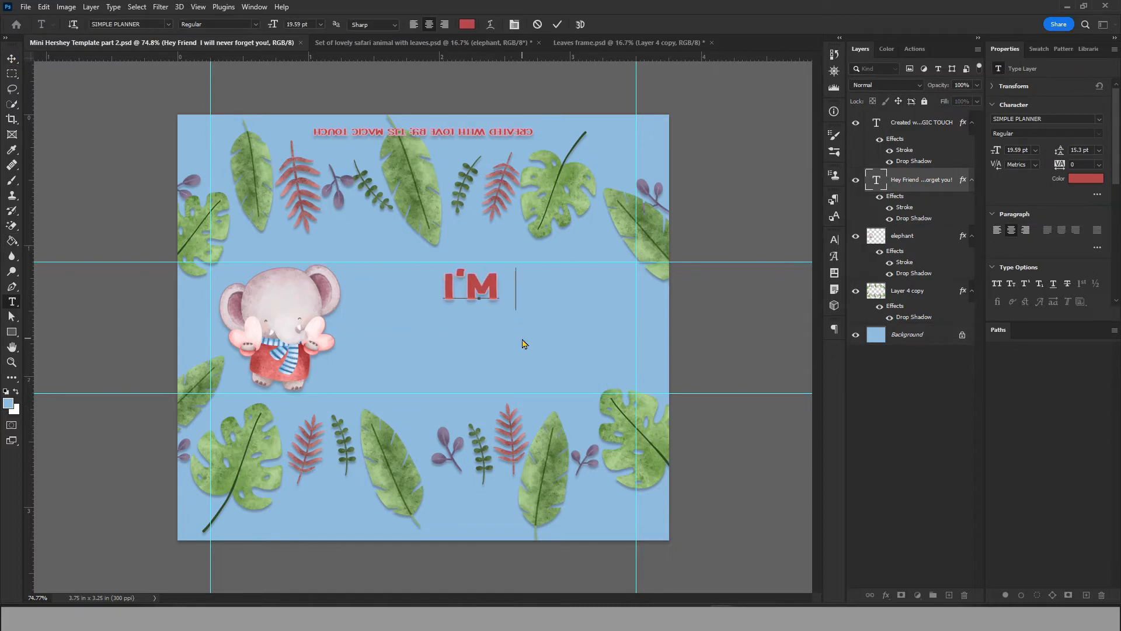
text(BAN ANAS)
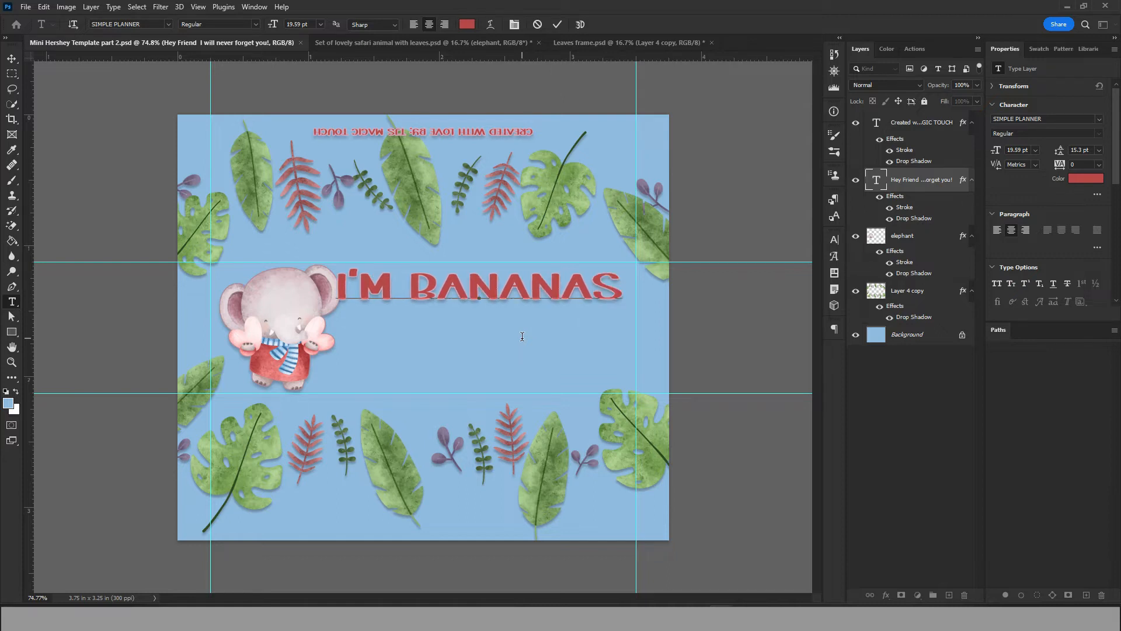
text(OVER YOU !)
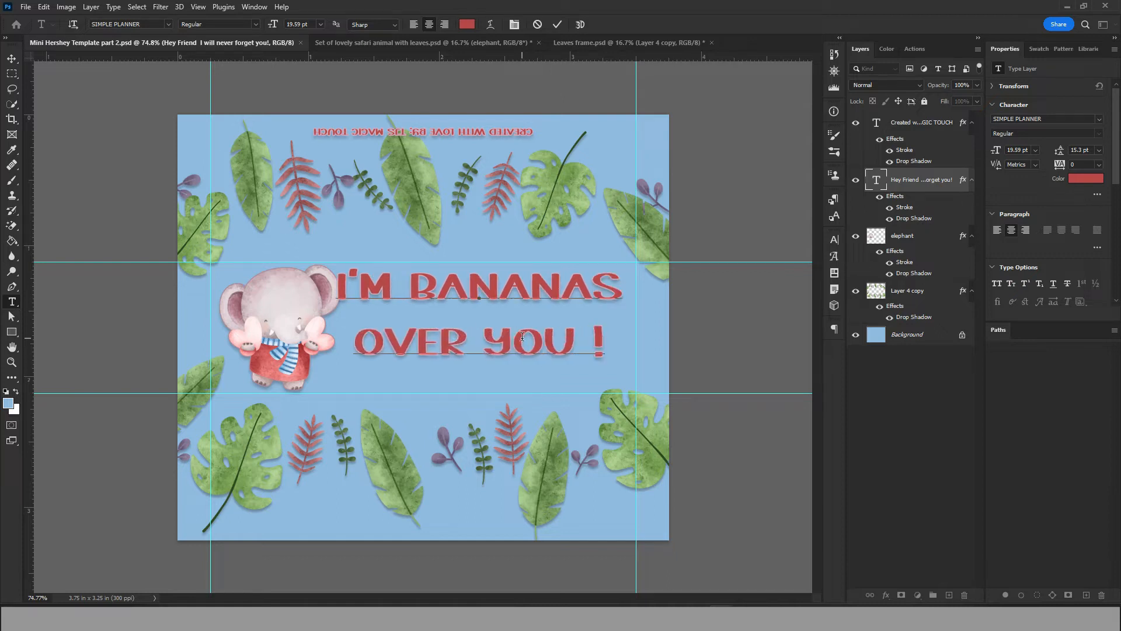
click(12, 58)
drag(474, 317, 483, 335)
Delete the elephant layer and copy the monkey layer from the safari animal document into the wrapper
click(931, 251)
key(Delete)
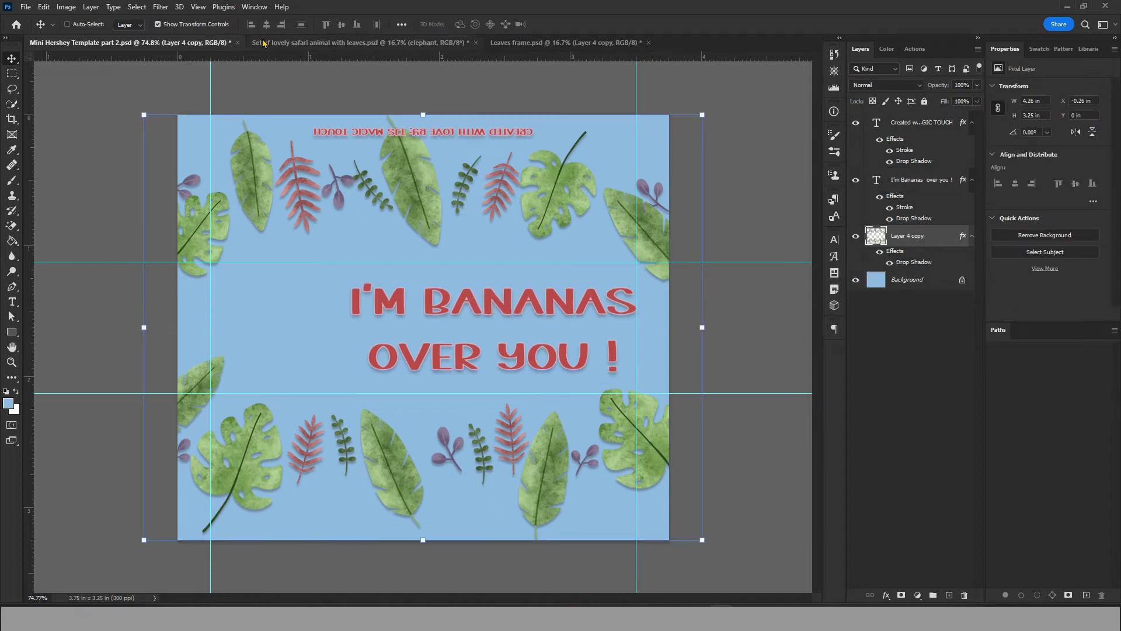
click(272, 43)
click(903, 204)
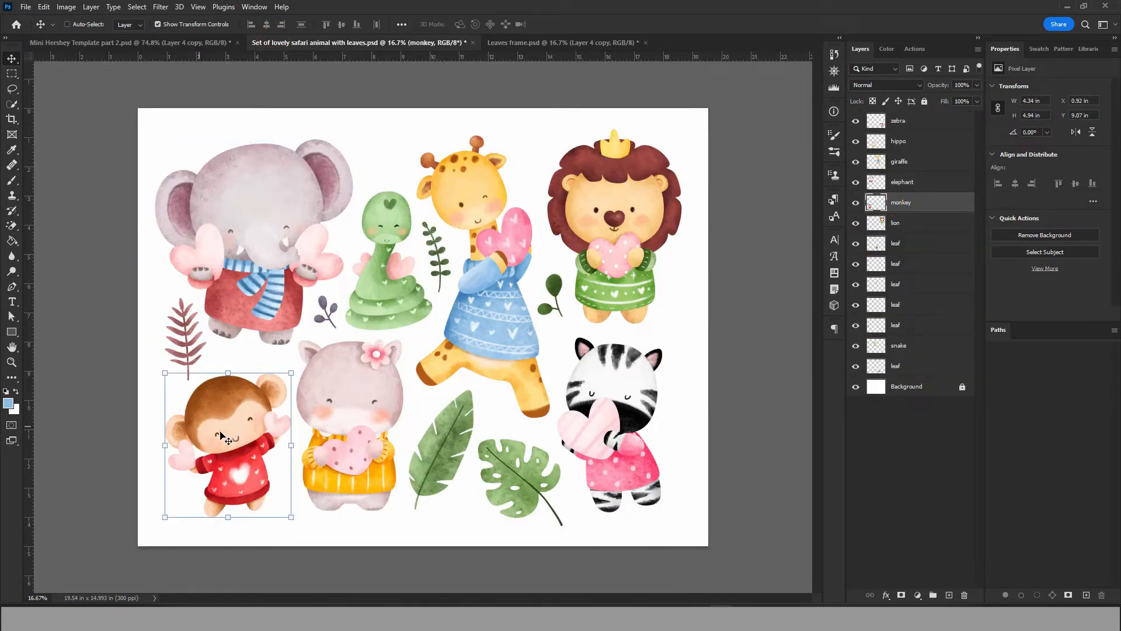
drag(903, 202, 514, 379)
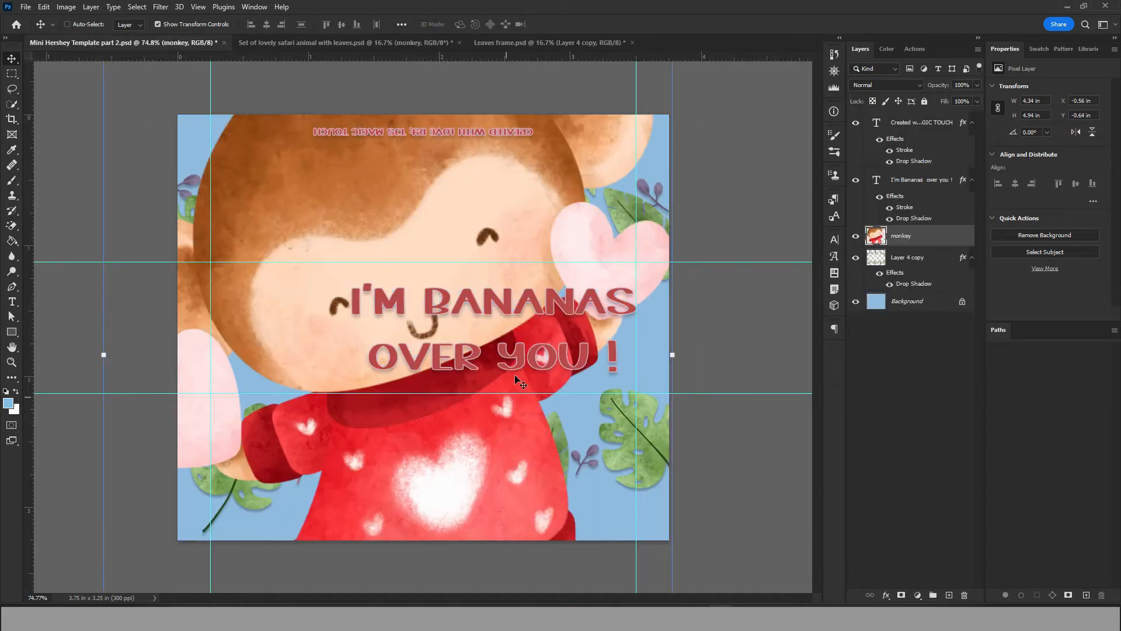
Scale the monkey to about 19.6% and place it between the horizontal guides beside the message
scroll(442, 285, down, 3)
drag(583, 117, 298, 495)
drag(237, 489, 320, 289)
key(ctrl+0)
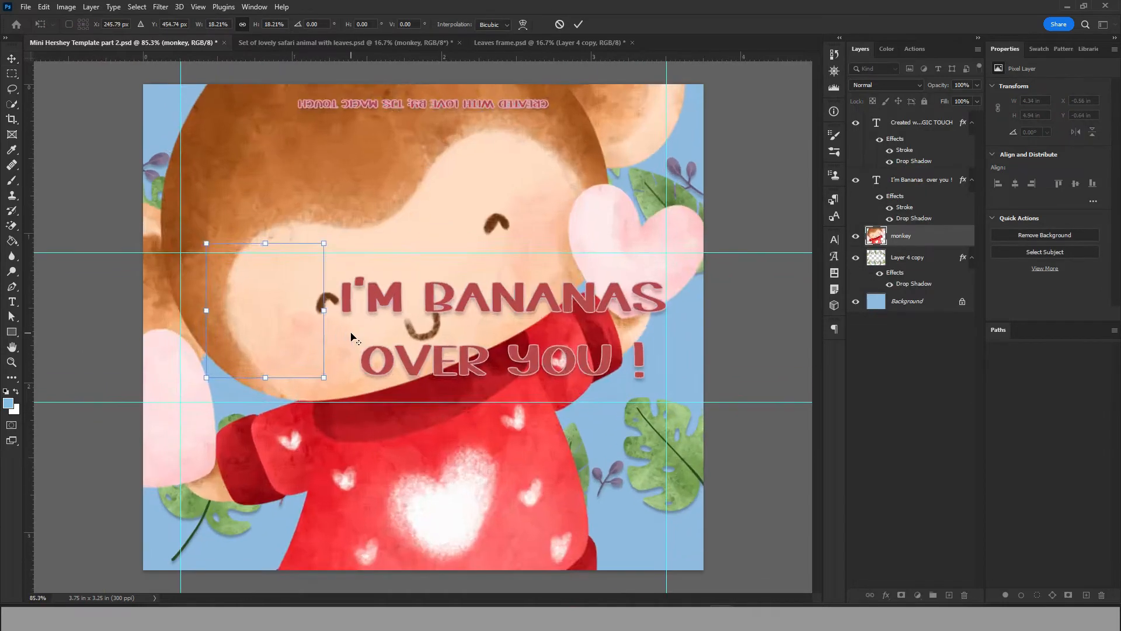
drag(259, 310, 252, 327)
drag(316, 395, 338, 417)
drag(283, 338, 280, 328)
drag(334, 406, 323, 401)
drag(268, 332, 270, 332)
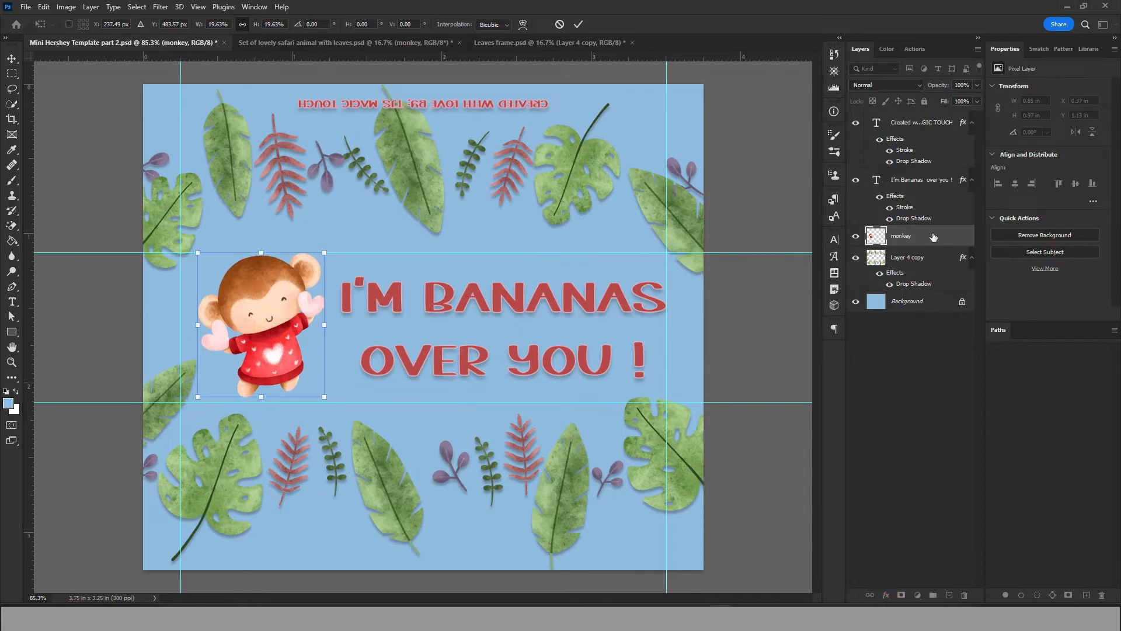
key(Return)
Add an outside stroke in a muted pink and a drop shadow to the monkey layer
click(886, 594)
click(891, 505)
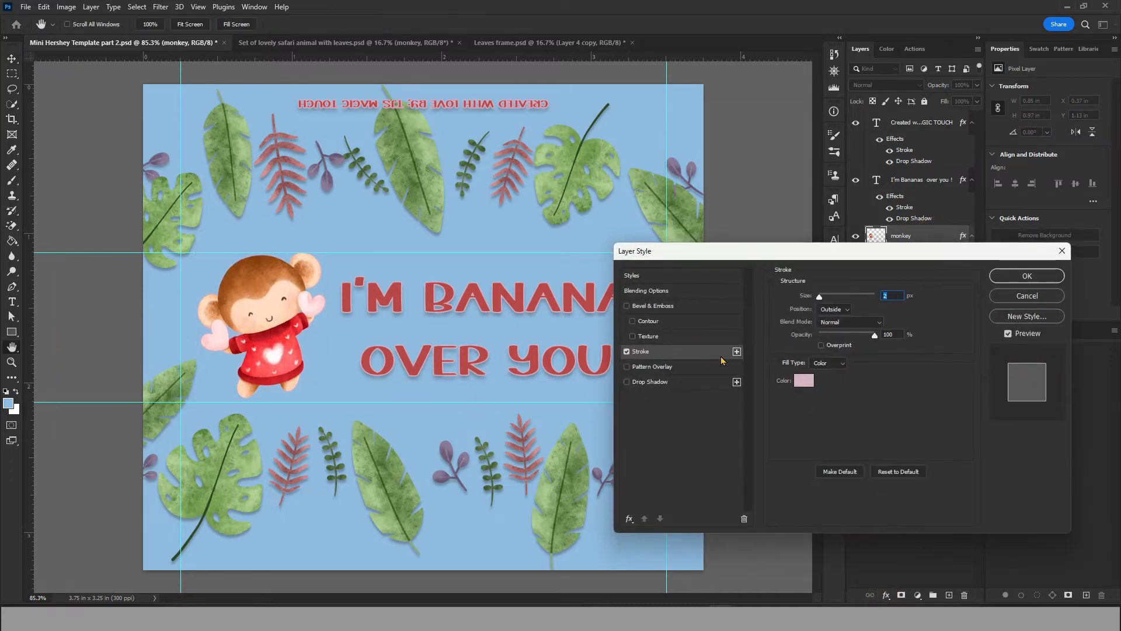
click(735, 382)
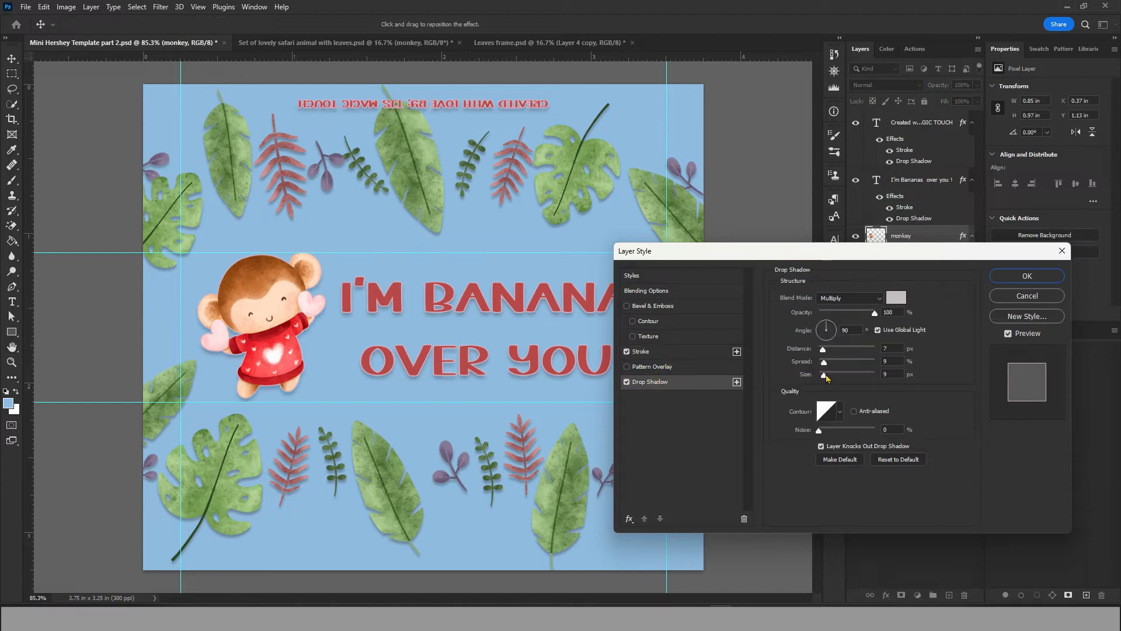
click(671, 352)
click(801, 380)
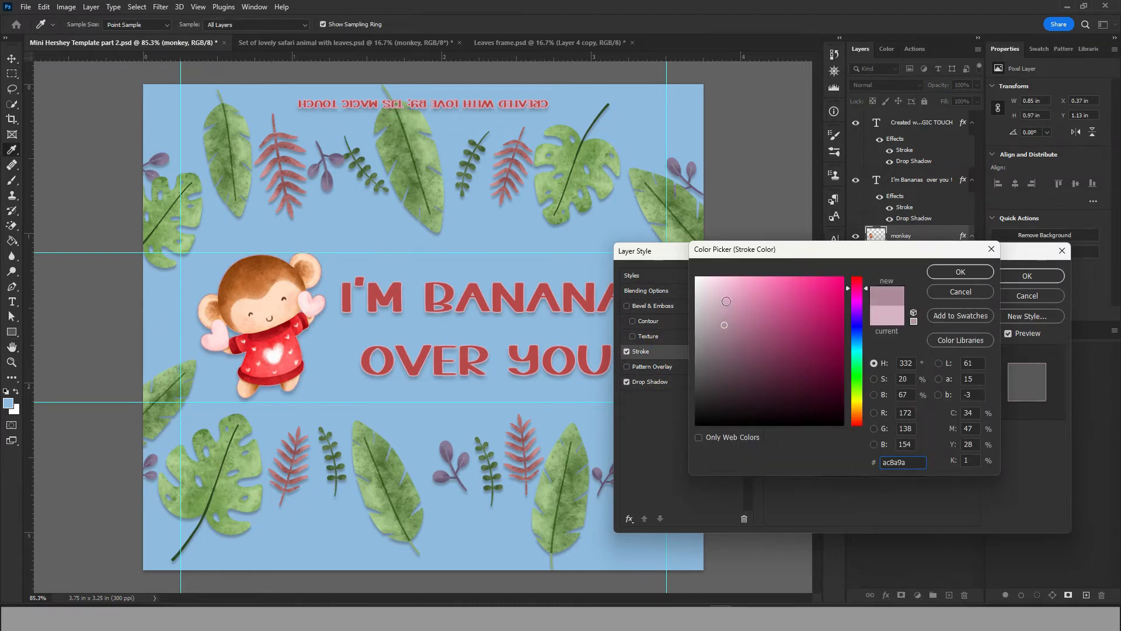
click(977, 273)
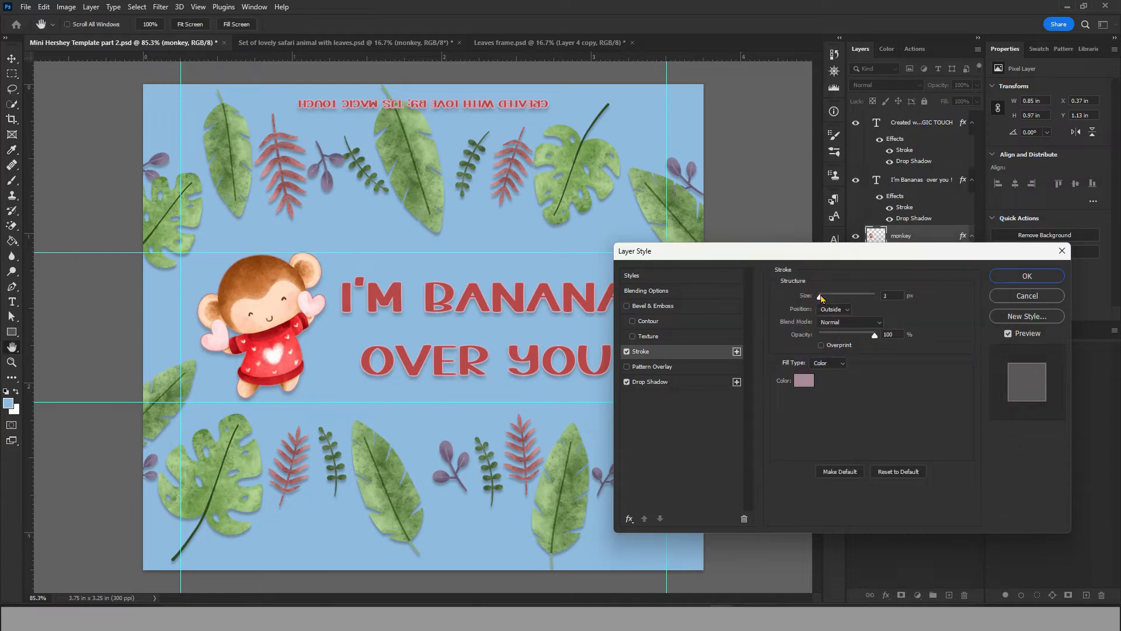
click(689, 385)
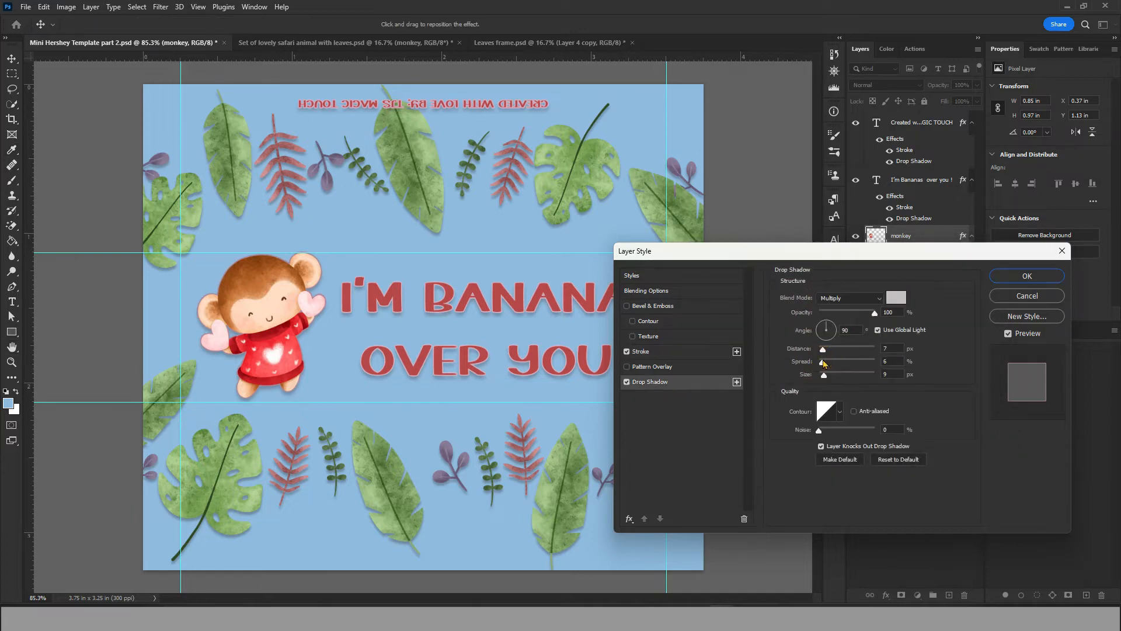
key(Return)
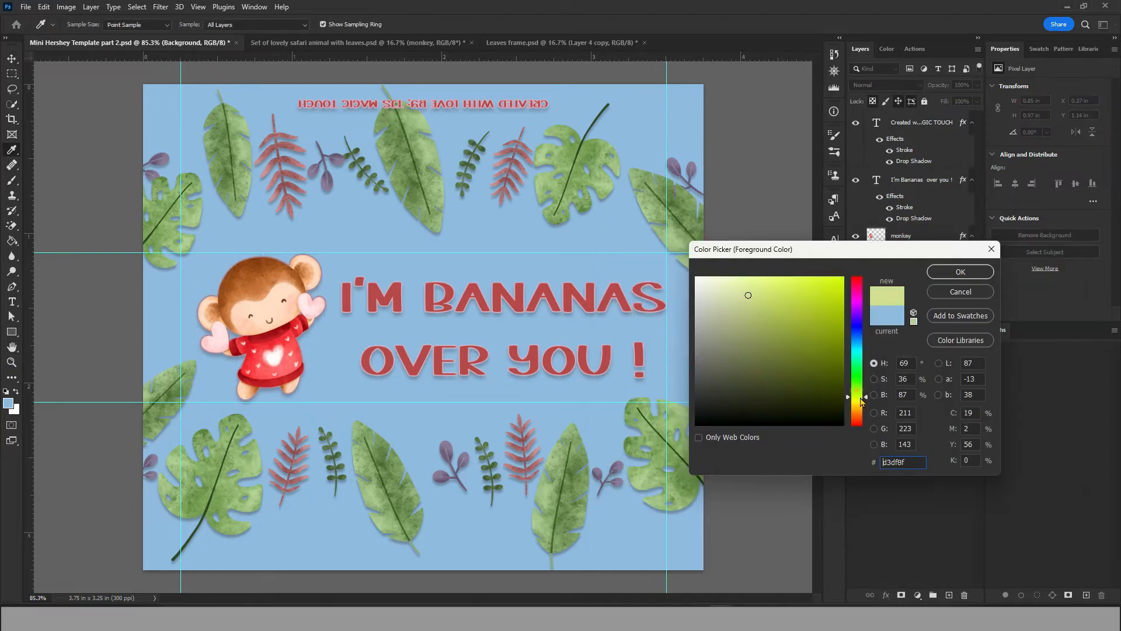
Fill the background with pale yellow #fffeae
drag(858, 393, 859, 402)
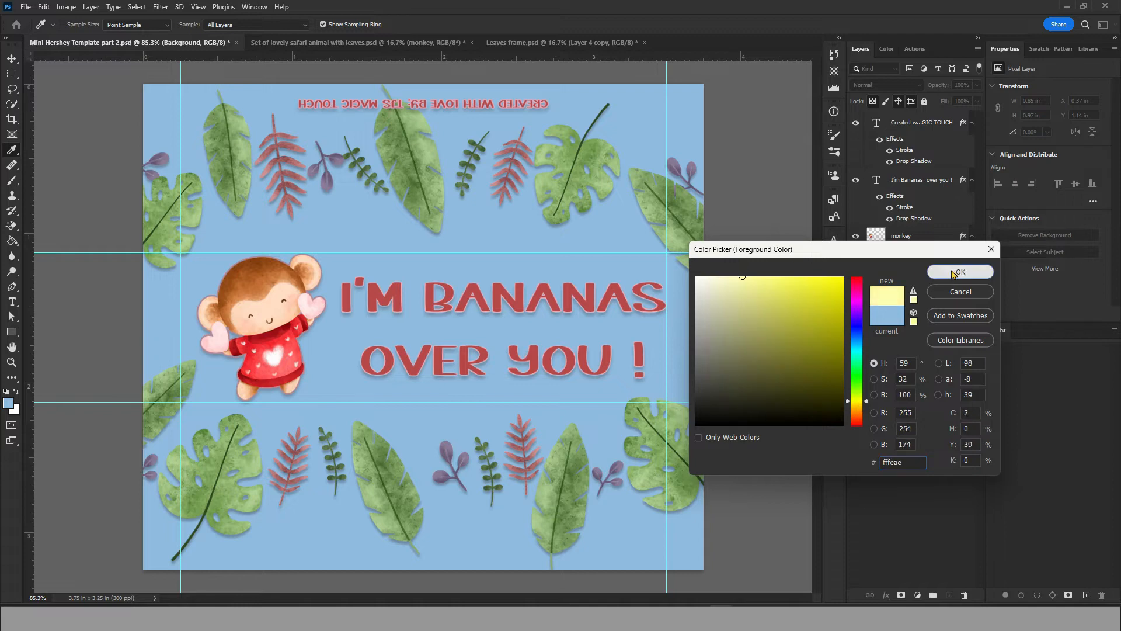
click(960, 271)
key(g)
click(593, 457)
Change the monkey's stroke colour to orange #e09664
double_click(909, 251)
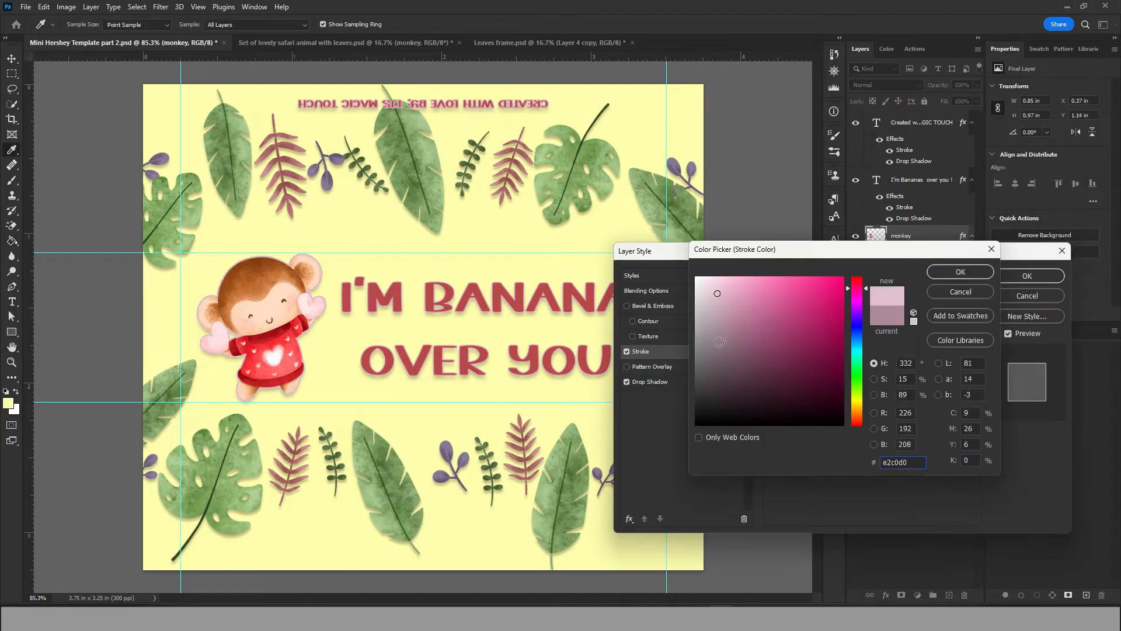
drag(860, 380, 856, 416)
click(767, 307)
click(807, 316)
click(778, 294)
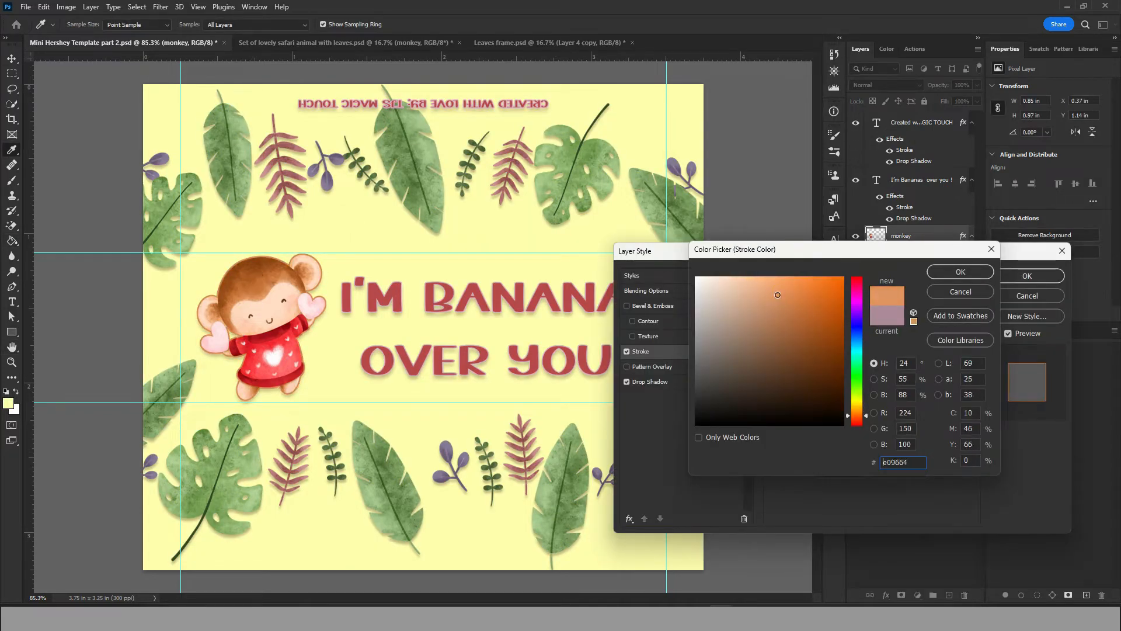
click(974, 277)
click(1027, 276)
Set the main message's stroke to the pale yellow #fffeae sampled from the background
double_click(905, 208)
click(807, 382)
click(857, 402)
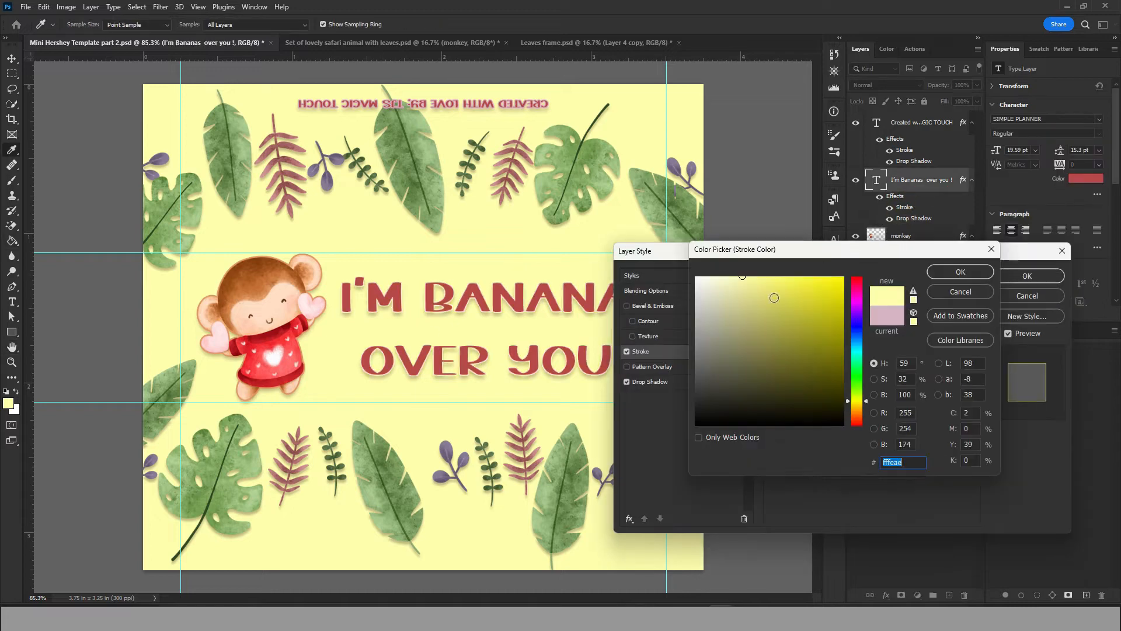
click(291, 309)
click(335, 360)
click(960, 273)
click(1027, 275)
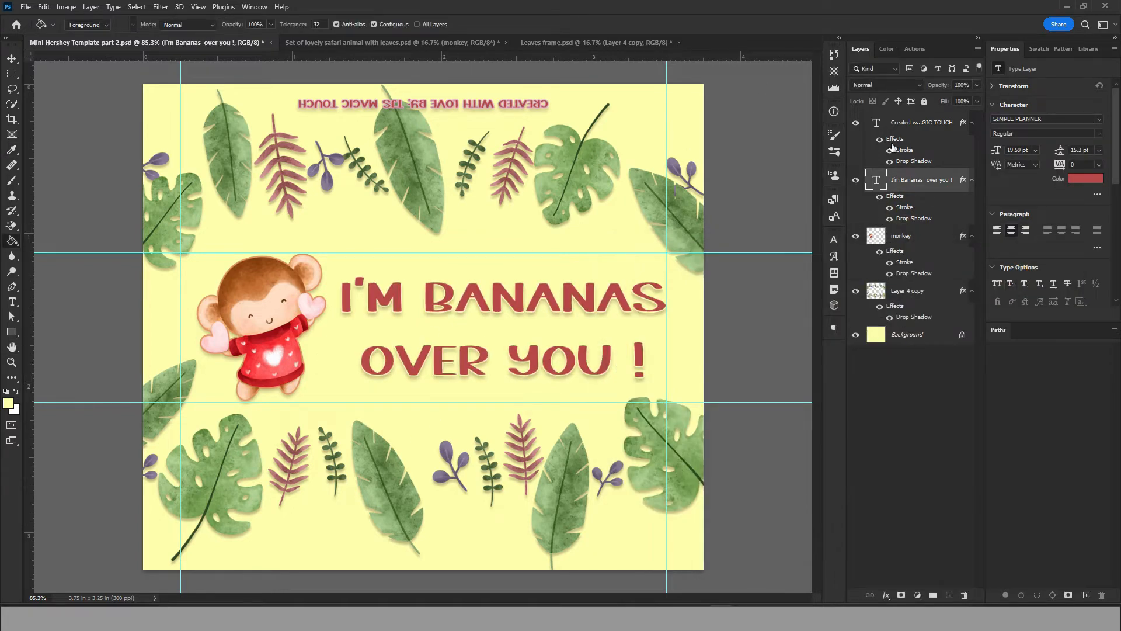
Recolour the upside-down credit line with dark red sampled from the monkey's sweater
double_click(876, 122)
click(1086, 178)
click(680, 327)
drag(734, 299, 716, 323)
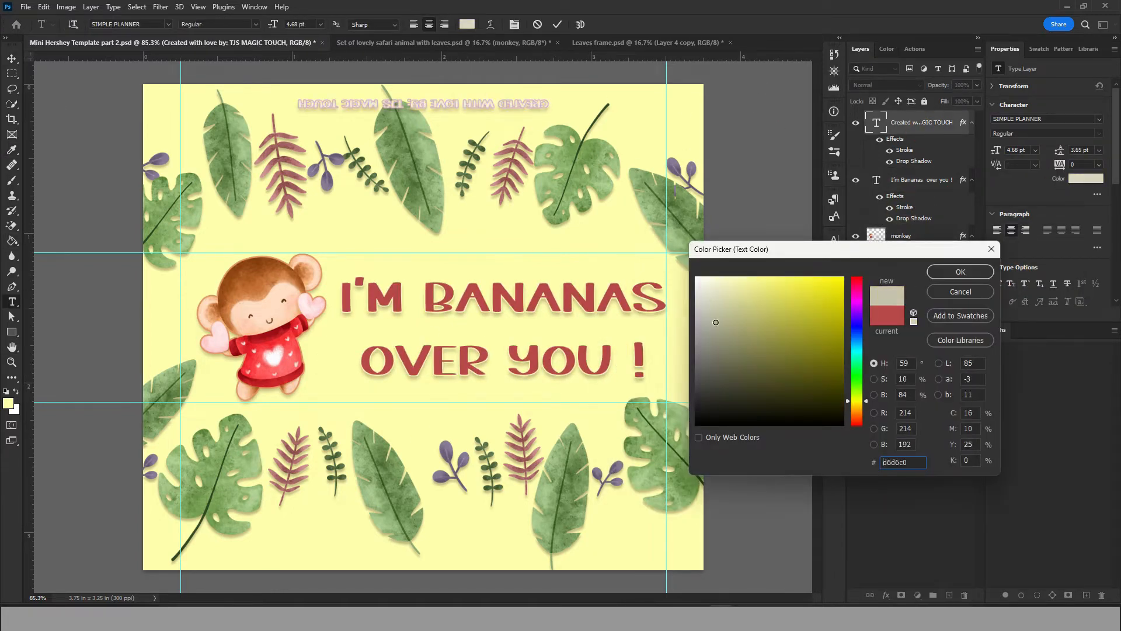
click(268, 337)
click(956, 273)
Save the monkey wrapper as "Mini Hershey Template part 3.psd" and save a separate copy on the computer
click(26, 7)
click(35, 350)
click(514, 233)
click(952, 464)
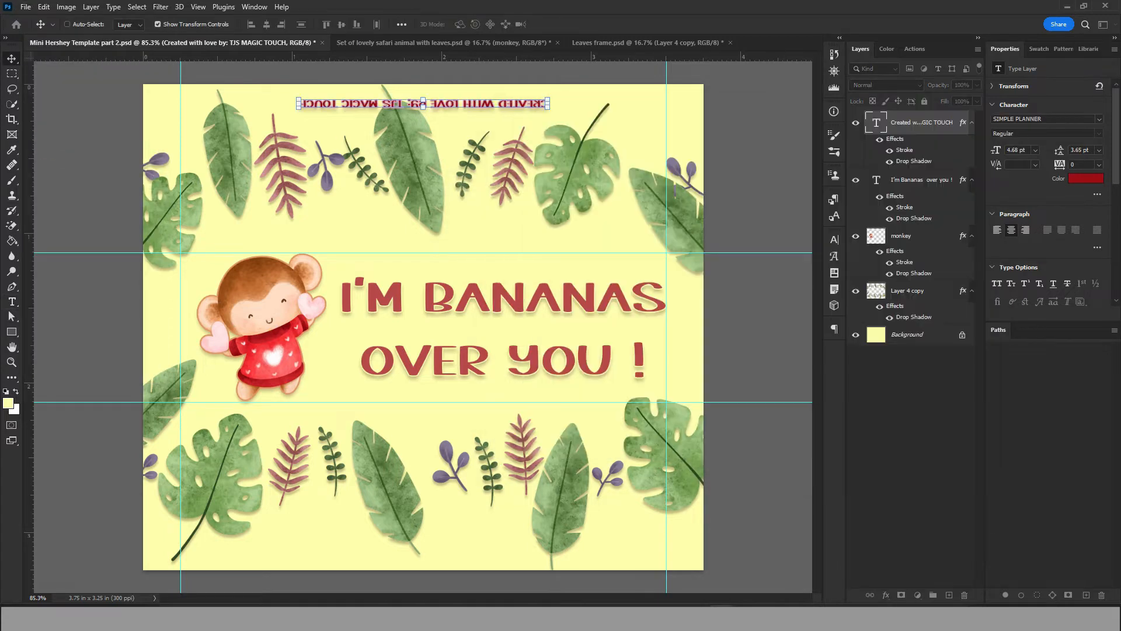
click(691, 170)
click(26, 7)
click(50, 153)
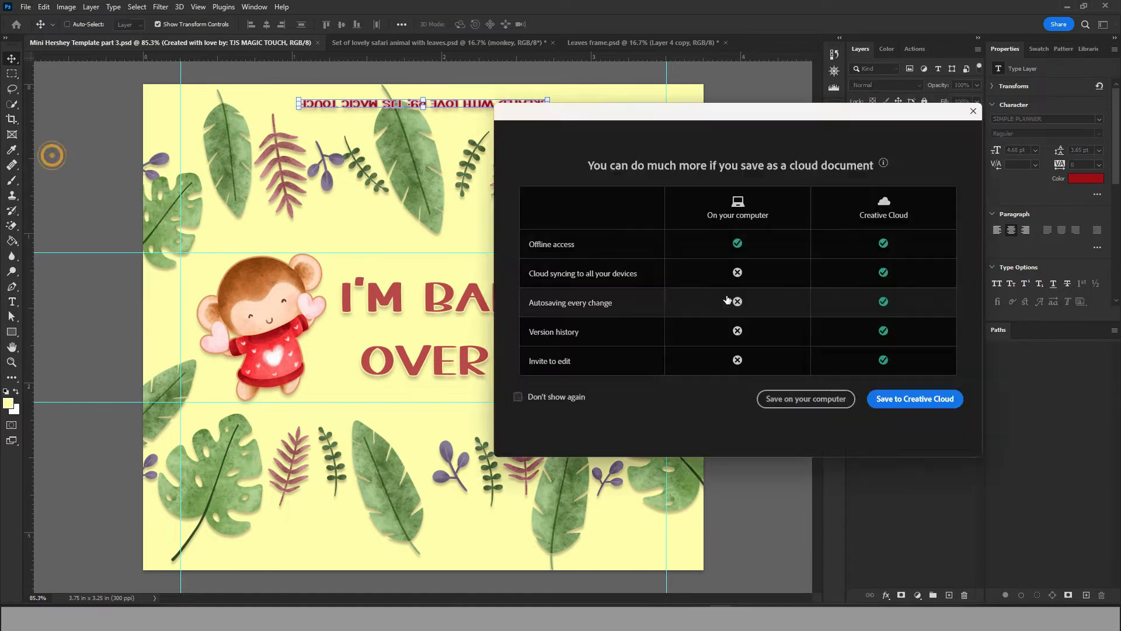
click(805, 399)
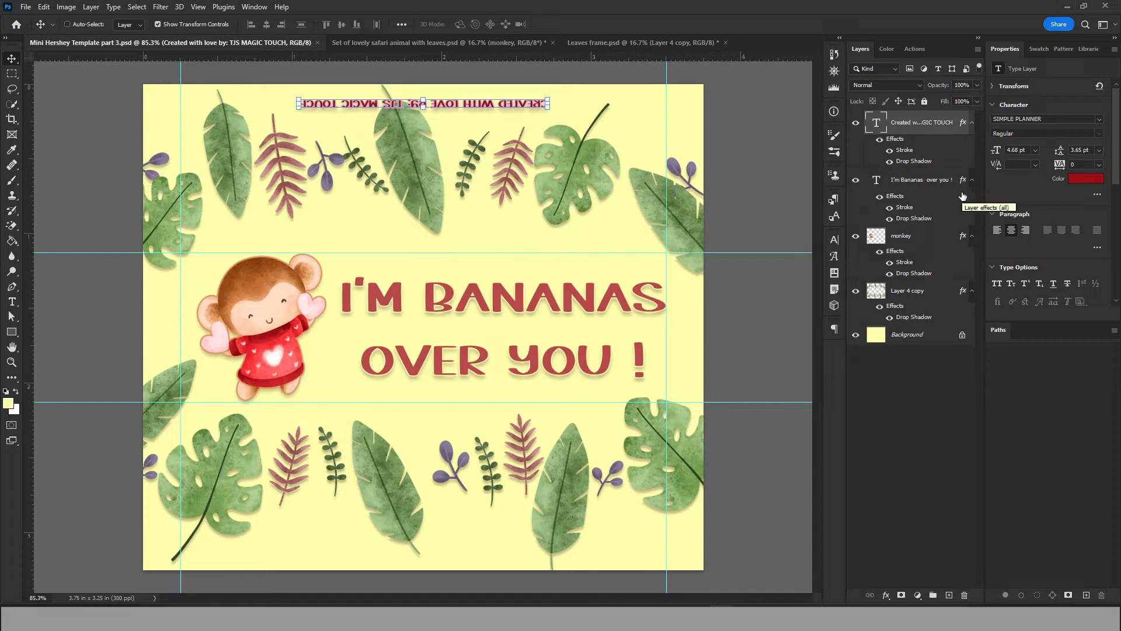
Replace the monkey with the hippo from the safari animal document, scaled to about 0.62 by 1 in between the horizontal guides
click(338, 42)
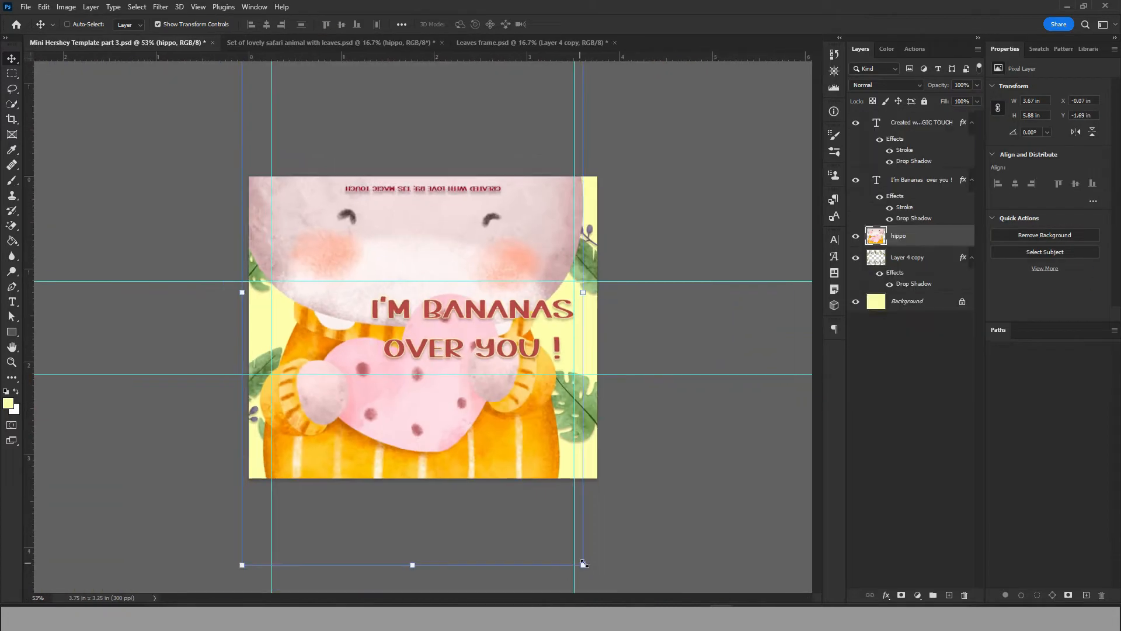
drag(580, 565, 316, 320)
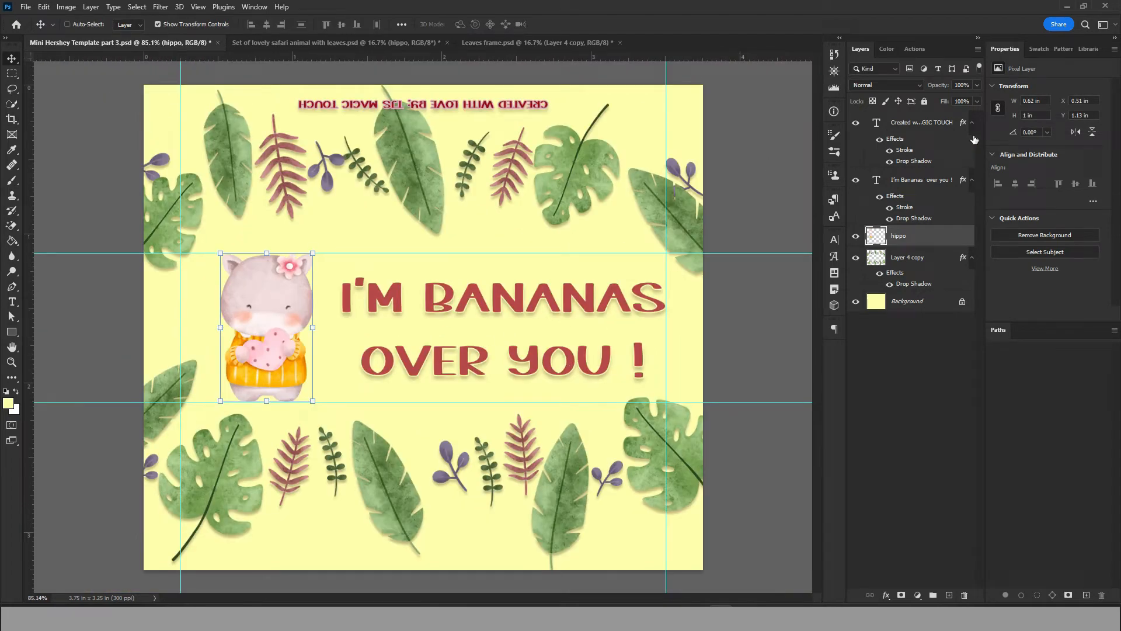
Add a stroke in yellow-orange sampled from the hippo's sweater and a drop shadow to the hippo layer
click(887, 595)
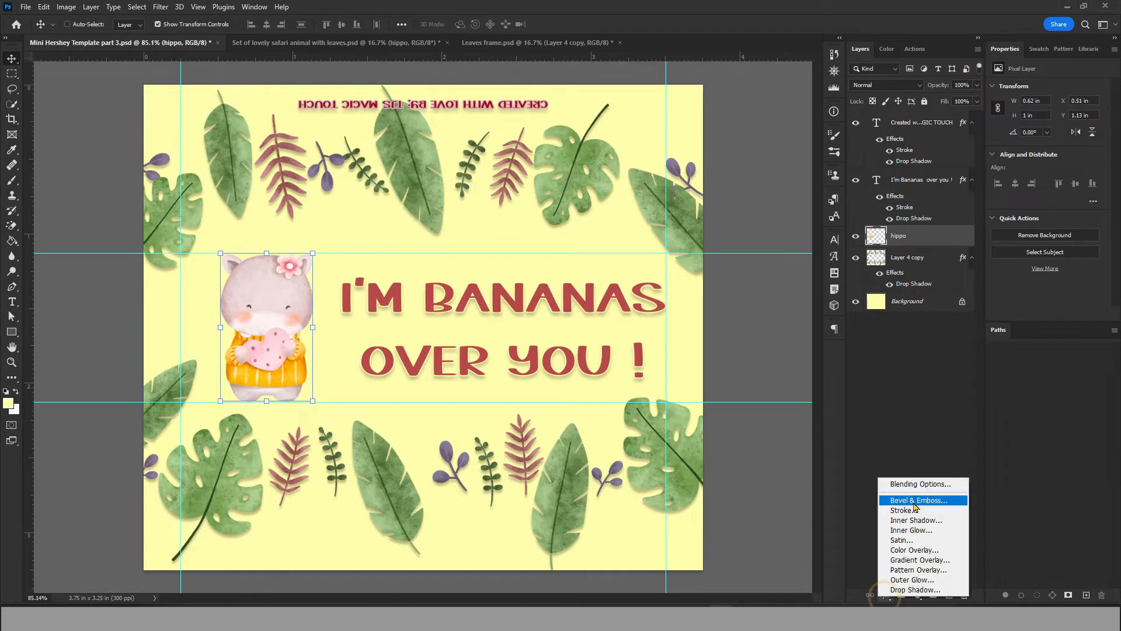
click(912, 511)
click(795, 378)
click(234, 374)
key(Return)
click(648, 383)
click(1029, 275)
Replace the main message with "I like you a ton!" on two lines
double_click(876, 180)
text(I LIKE YOU)
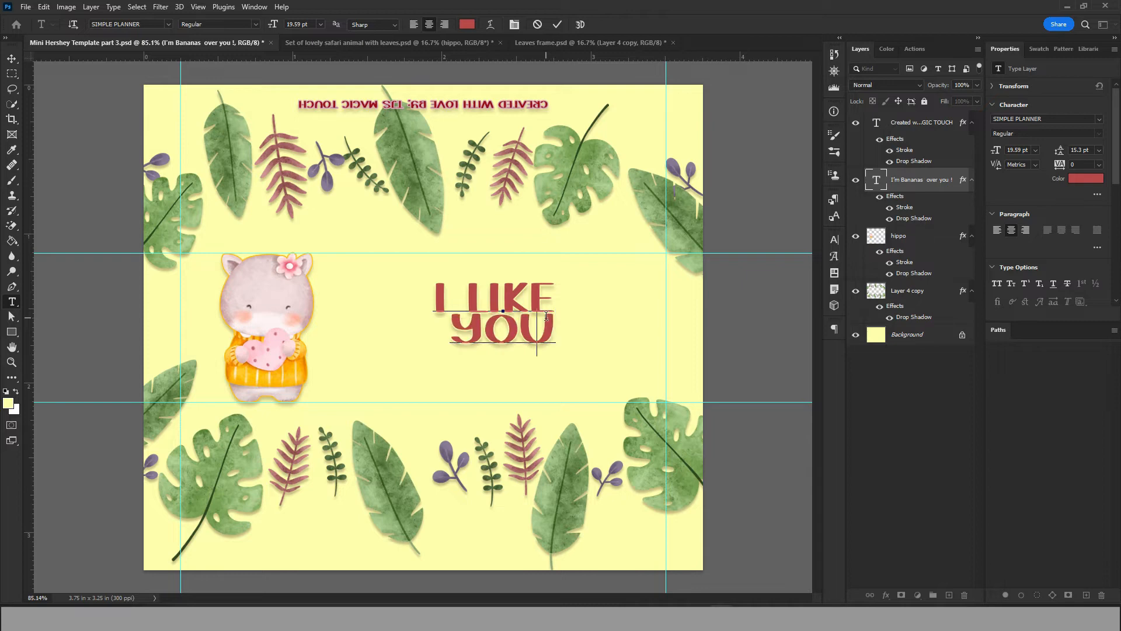
key(Return)
text(A TON!)
Recolour the main message with pink sampled from the hippo's flower
key(ctrl+a)
click(467, 24)
click(285, 345)
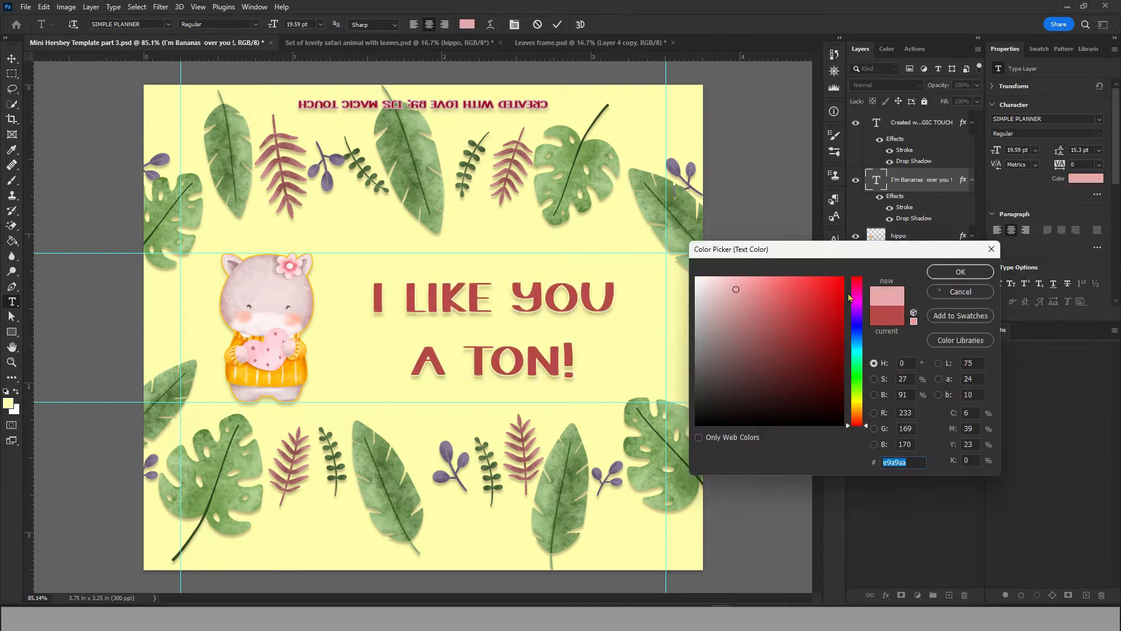
click(961, 291)
click(467, 24)
click(294, 262)
click(960, 270)
click(911, 438)
Enlarge the message to about 24.5 pt and position it between the horizontal guides beside the hippo
click(12, 59)
click(913, 180)
drag(513, 296, 486, 277)
drag(603, 362, 665, 388)
drag(510, 302, 498, 305)
key(Return)
Fill the background with a light cream tone derived from the hippo's yellow sweater
click(907, 334)
click(8, 403)
click(236, 377)
click(961, 271)
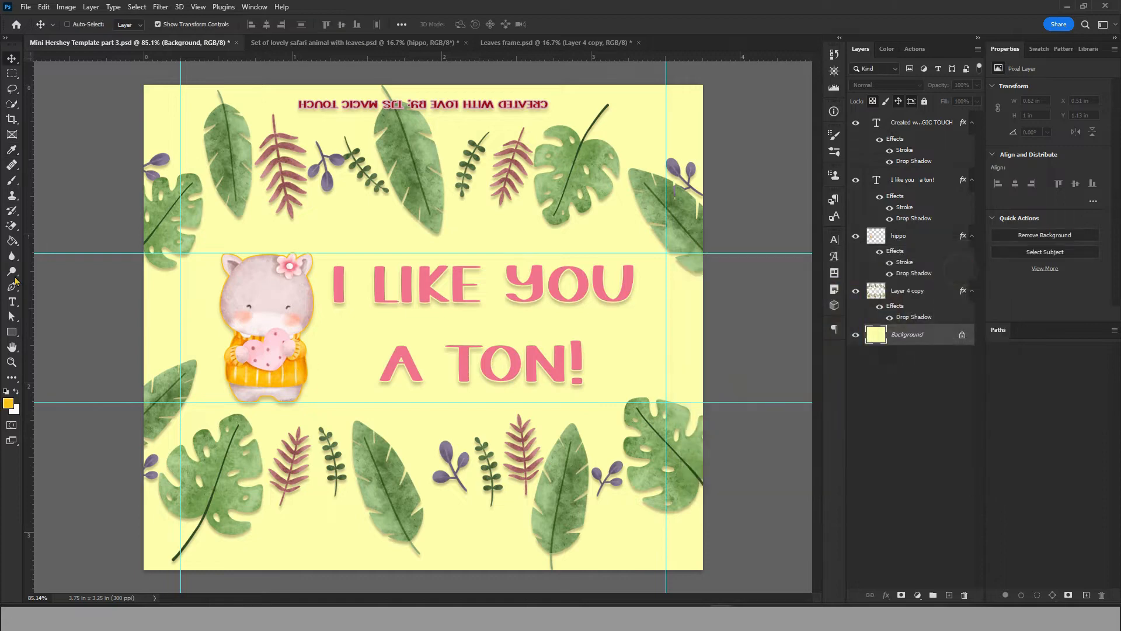
click(12, 241)
click(562, 503)
click(9, 403)
click(742, 284)
click(961, 272)
click(609, 340)
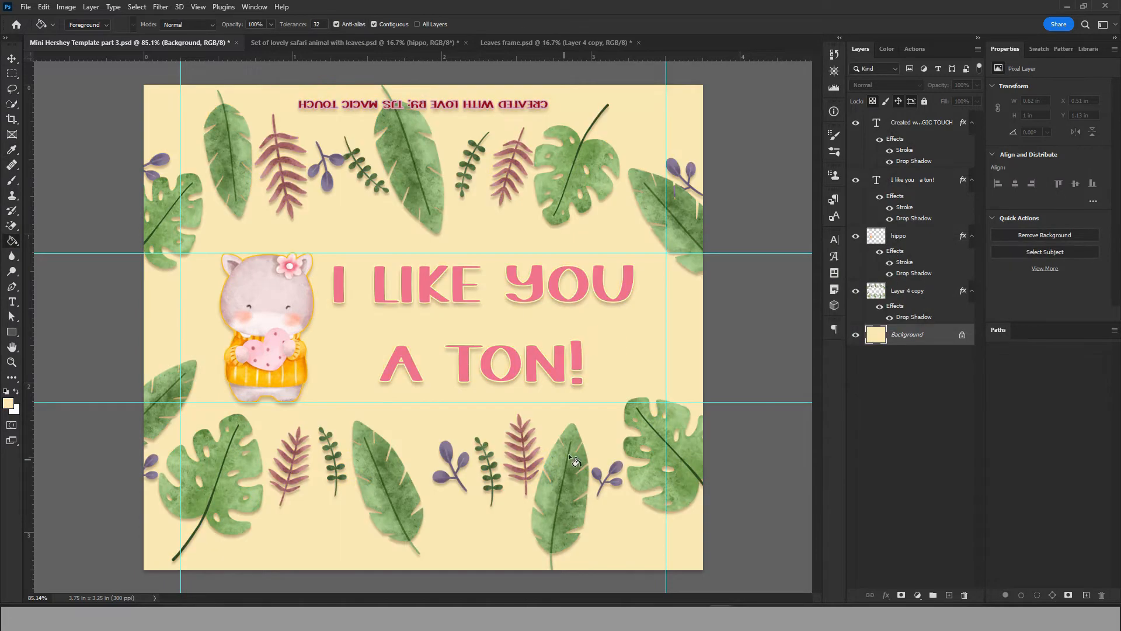
Change the hippo's stroke to the cream colour sampled from the background
double_click(904, 263)
click(736, 376)
click(602, 502)
click(960, 271)
click(1027, 271)
Recolour the upside-down credit line to a very pale pink
click(921, 123)
click(1086, 178)
mouse_move(761, 327)
mouse_down()
mouse_move(710, 275)
mouse_move(713, 290)
mouse_up()
click(961, 272)
Save the hippo wrapper as "Mini Hershey Template part 4.psd" and save a separate copy of it
click(26, 7)
click(49, 148)
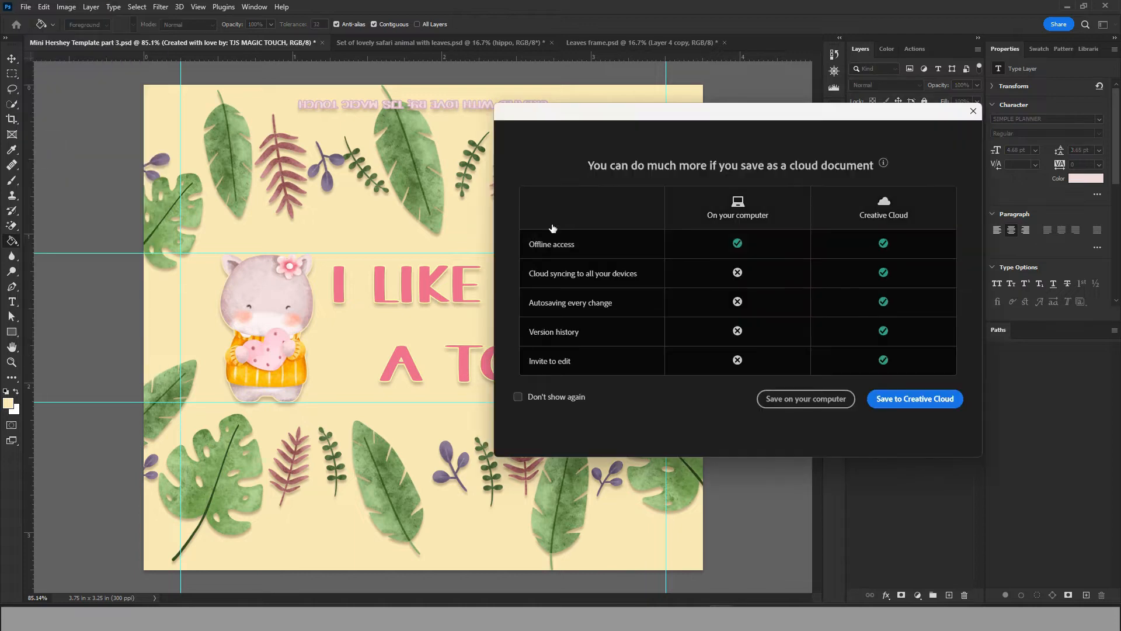
click(838, 400)
click(689, 175)
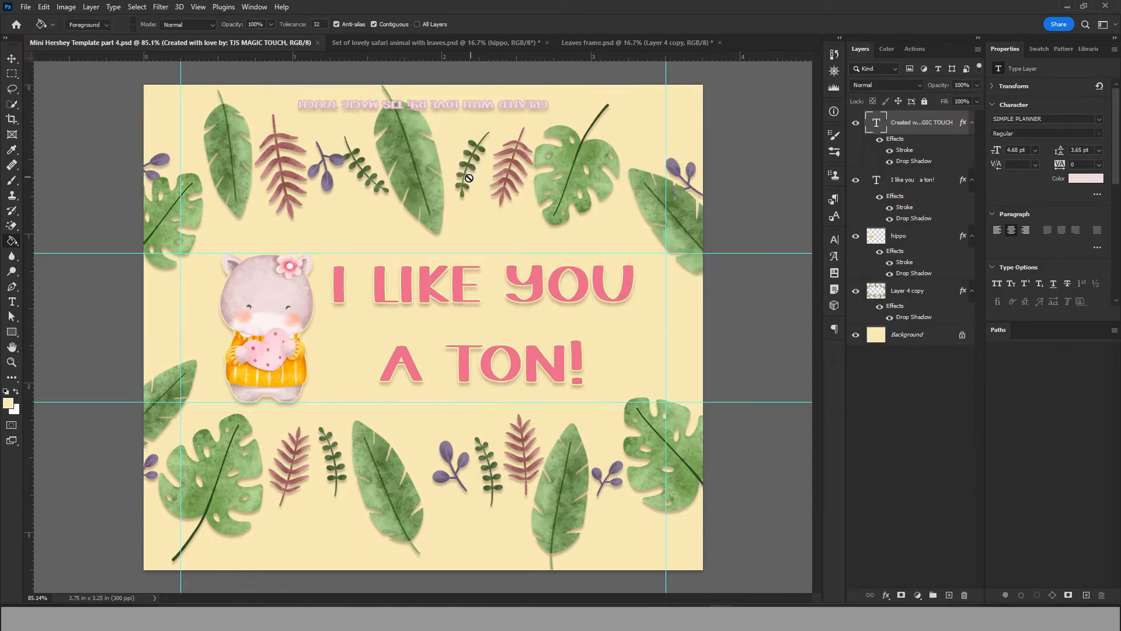
click(25, 7)
click(50, 158)
click(768, 227)
Delete the hippo layer and replace the main message with "Wild about You !" on two lines
click(923, 236)
key(Delete)
click(929, 181)
key(v)
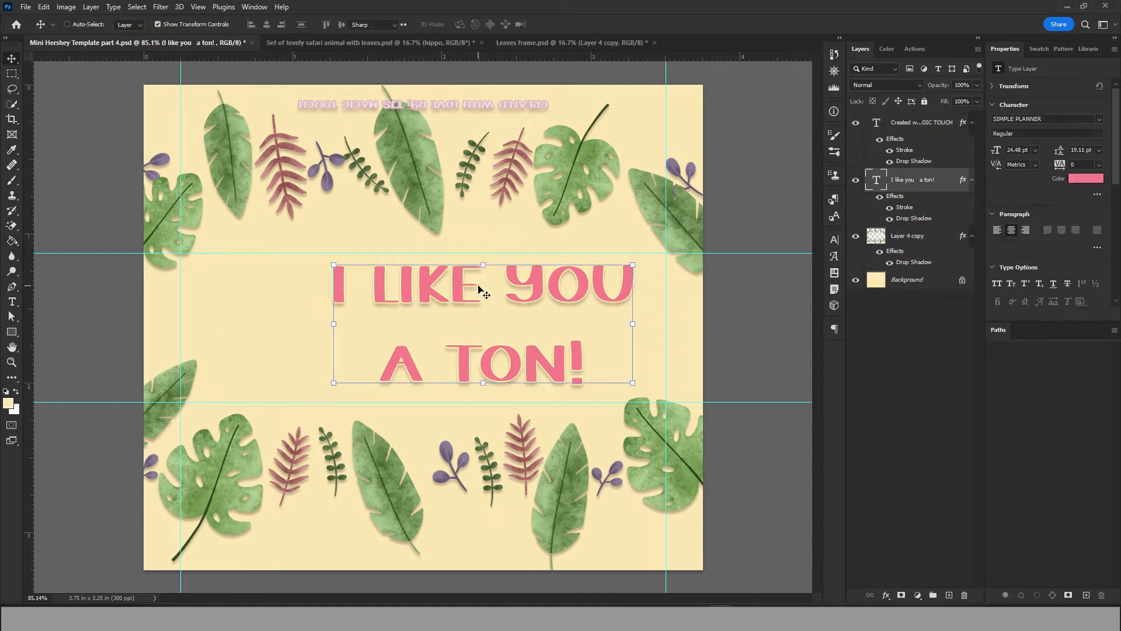
double_click(480, 289)
text(Wild about)
key(Return)
text(you !)
key(ctrl+Return)
Copy the zebra from the safari animal document and scale it to about 0.61 by 1.01 in between the horizontal guides beside the message
click(370, 42)
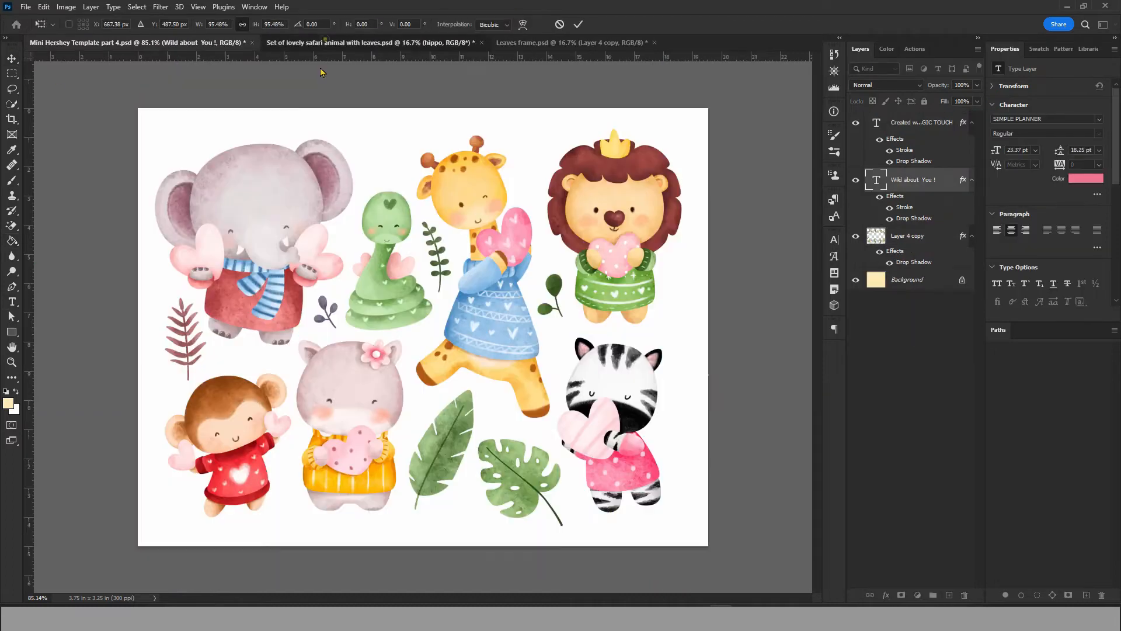
click(613, 413)
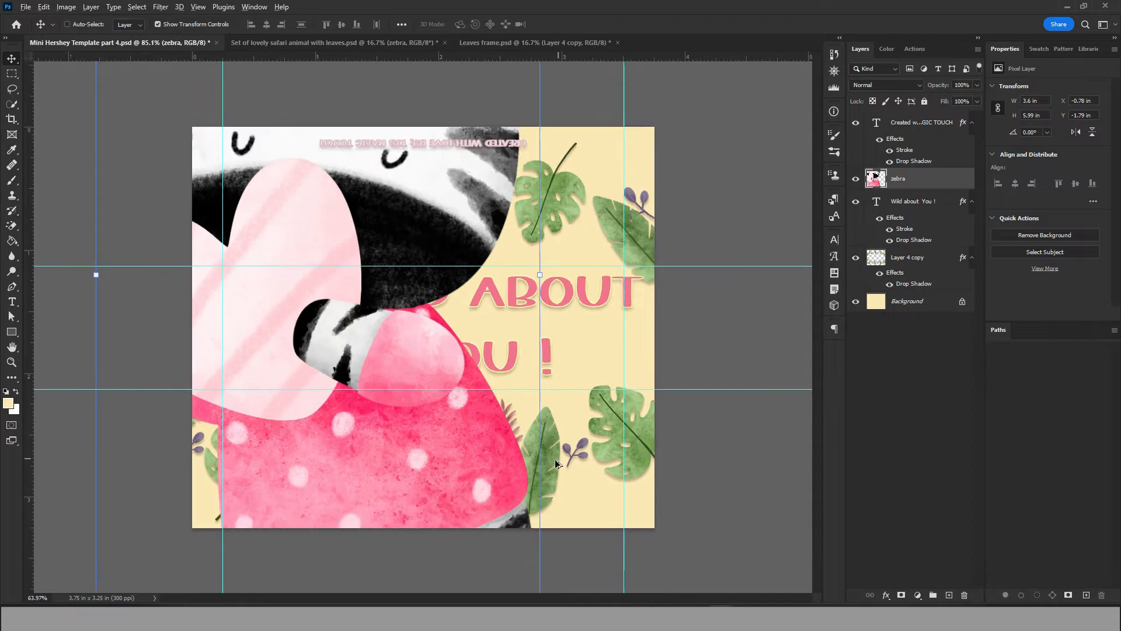
scroll(556, 464, down, 3)
drag(502, 543, 345, 280)
drag(309, 234, 394, 347)
scroll(395, 347, up, 6)
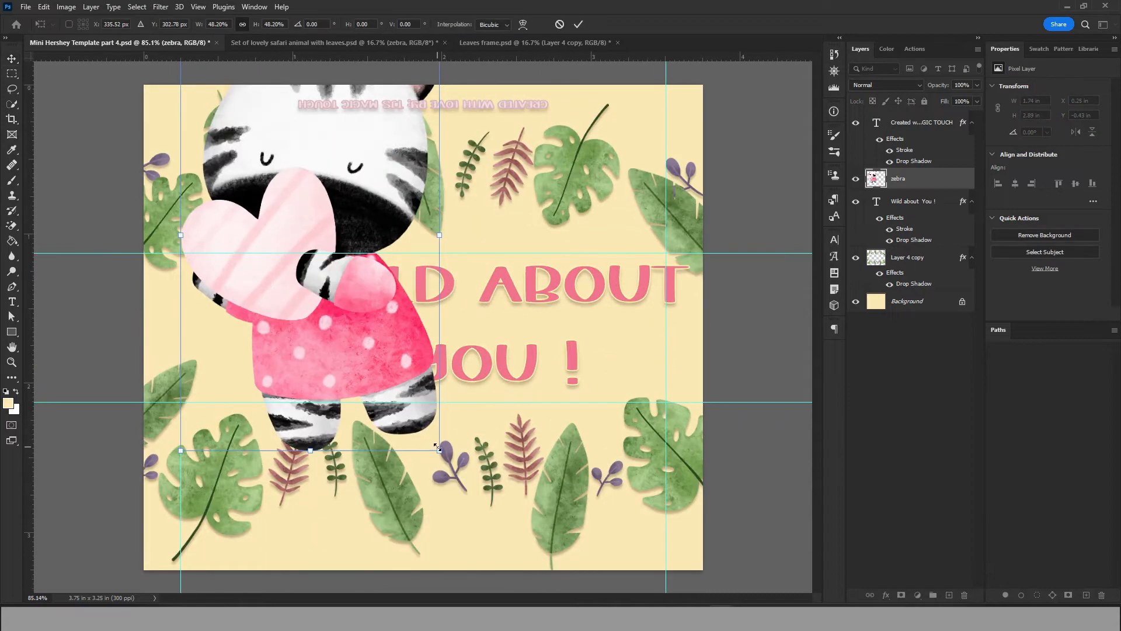
drag(437, 446, 293, 205)
drag(237, 140, 251, 335)
drag(305, 215, 286, 256)
drag(243, 333, 256, 327)
key(Return)
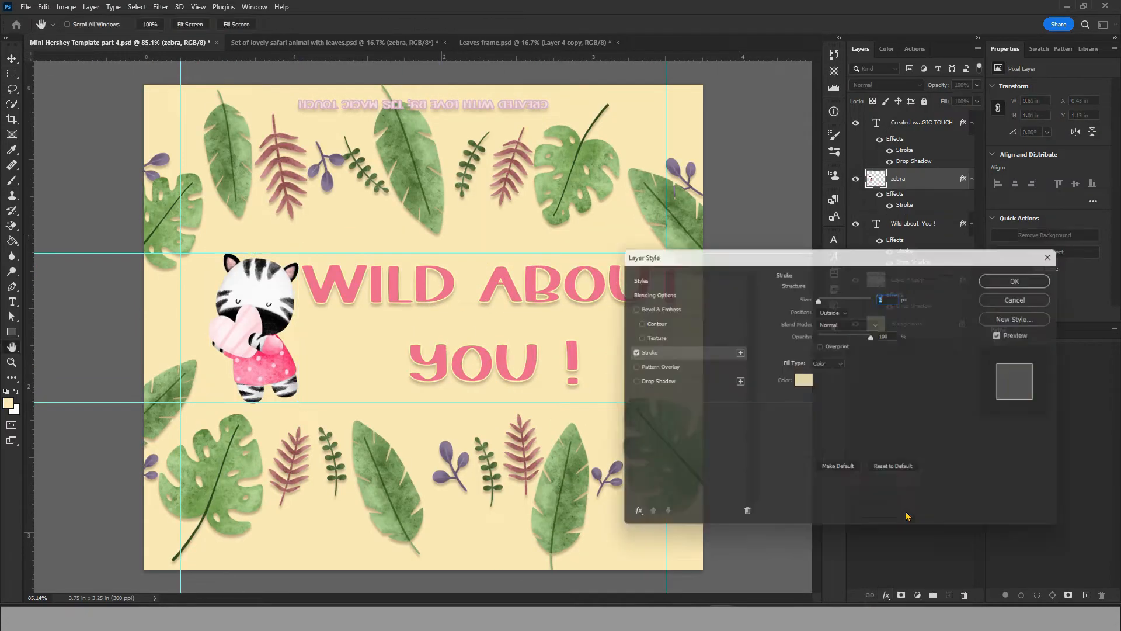
Add a stroke in a colour sampled from the zebra's dress and a drop shadow to the zebra layer
click(286, 360)
click(243, 374)
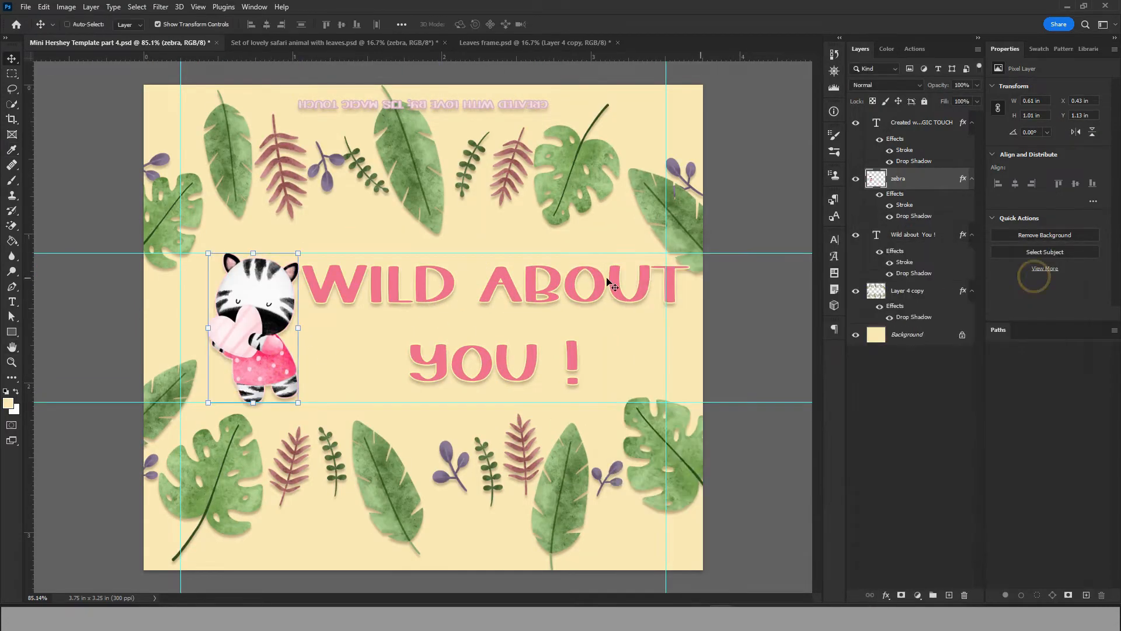
Fill the background with light pink sampled from the zebra's heart
click(8, 403)
click(248, 327)
click(962, 271)
key(g)
click(465, 324)
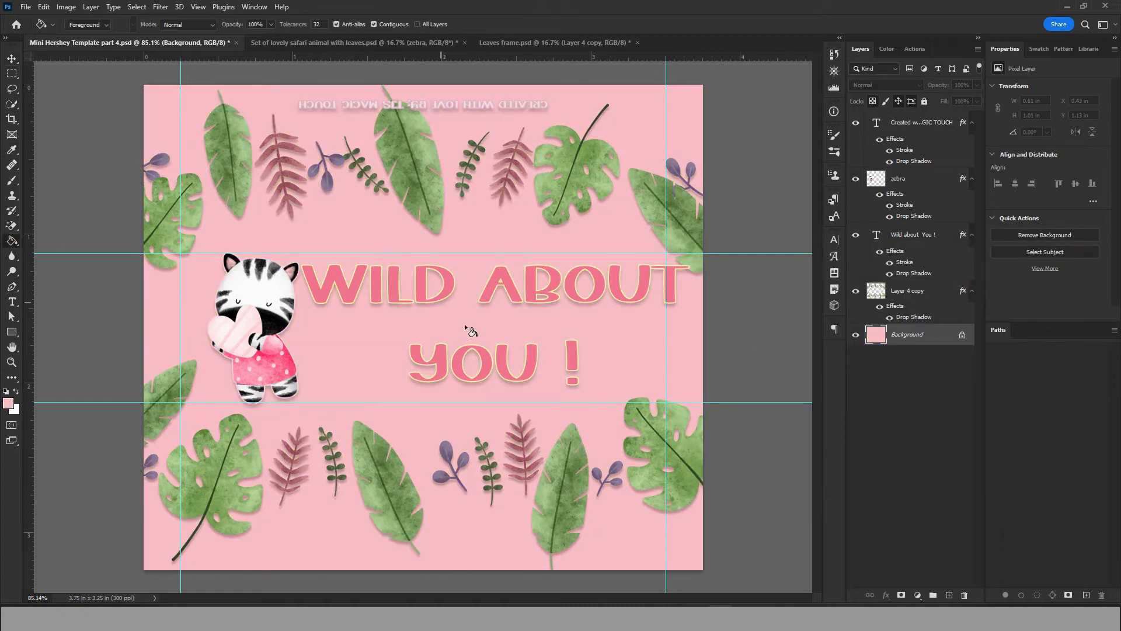
Recolour the main message with white sampled from the zebra's face
click(912, 235)
click(1078, 178)
click(606, 339)
click(280, 319)
click(253, 363)
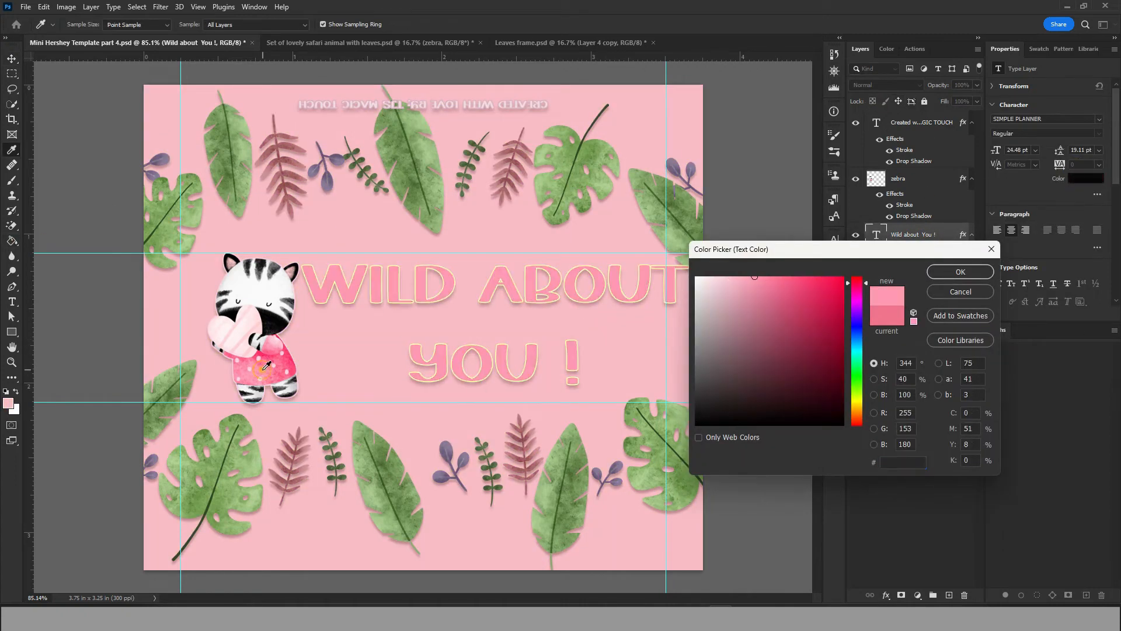
click(235, 334)
click(252, 284)
click(948, 271)
Give the main message a black stroke and set its drop shadow to 7 px distance, 9% spread and 18 px size
double_click(905, 261)
click(801, 378)
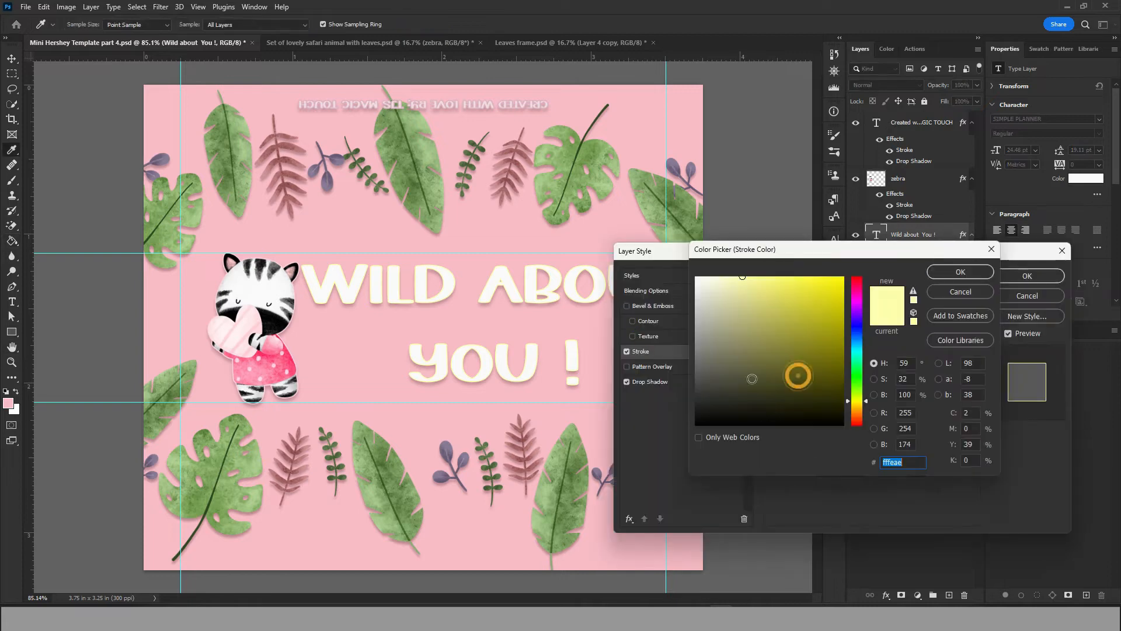
click(698, 424)
click(960, 272)
click(652, 380)
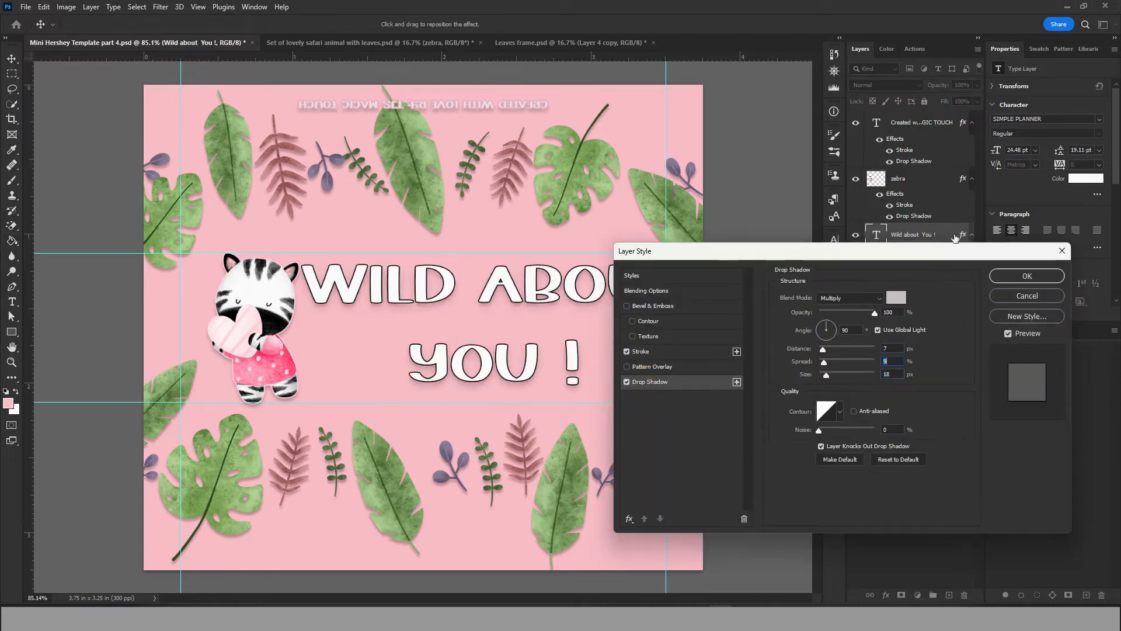
click(1027, 276)
Recolour the upside-down credit line to white
click(922, 123)
click(1078, 178)
click(684, 272)
click(959, 271)
Save a separate copy of the finished zebra wrapper
click(26, 7)
click(50, 159)
click(879, 464)
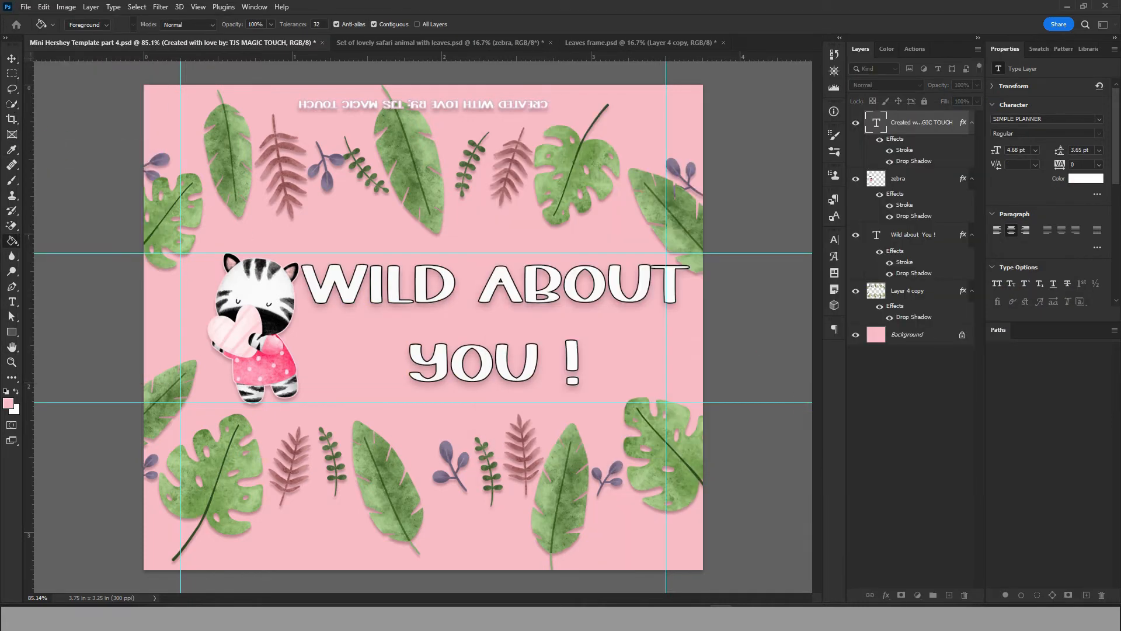
Save the document under the new name Mini Hershey Template part 5.psd
click(689, 176)
click(25, 7)
click(40, 158)
click(880, 463)
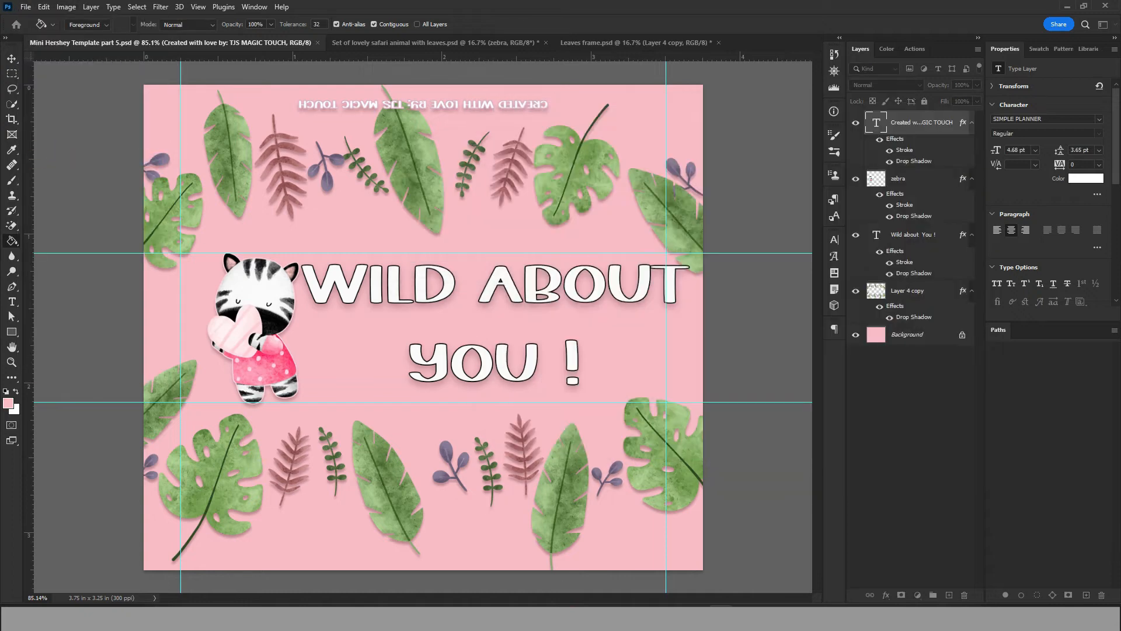
Delete the zebra from the wrapper
click(762, 228)
click(922, 180)
key(Delete)
Copy the snake and giraffe together from the safari animal document into the wrapper document
click(281, 42)
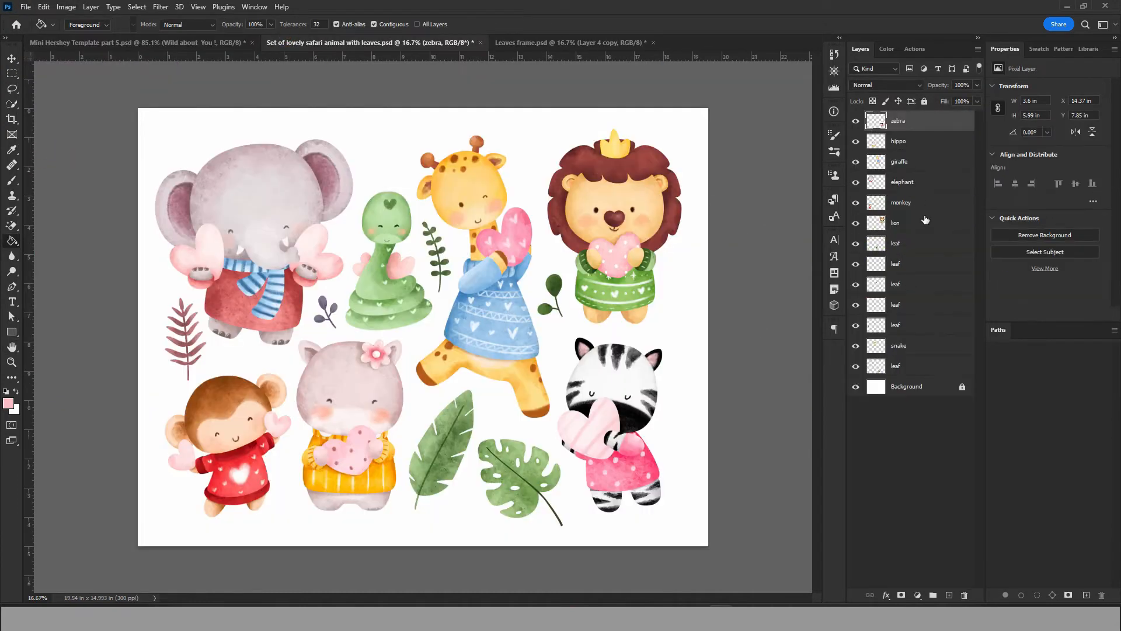
click(916, 344)
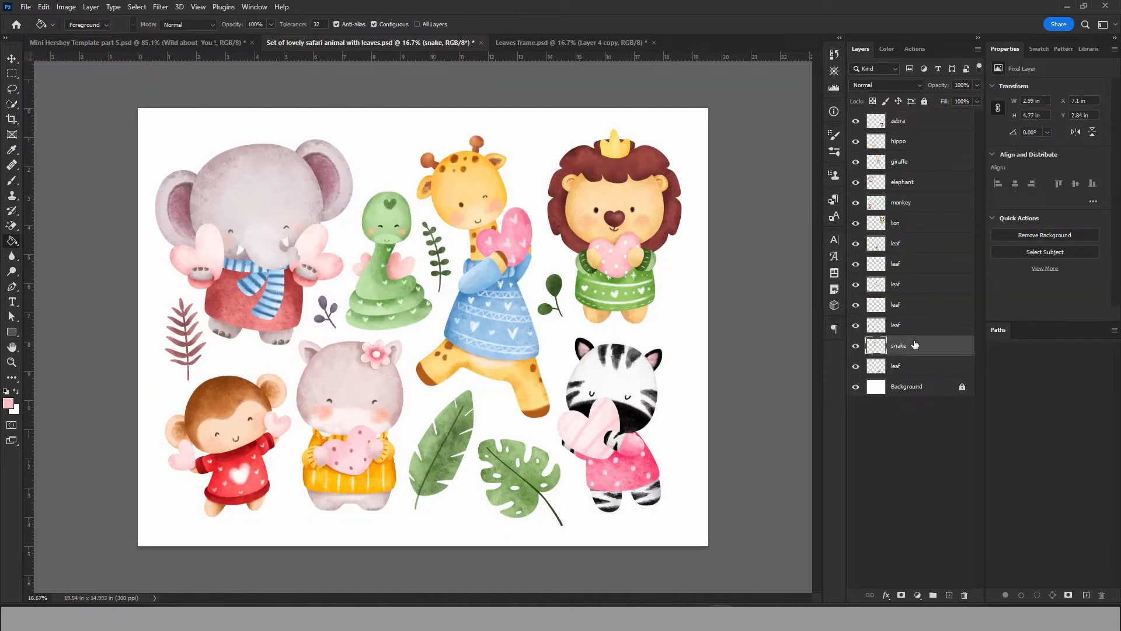
click(12, 57)
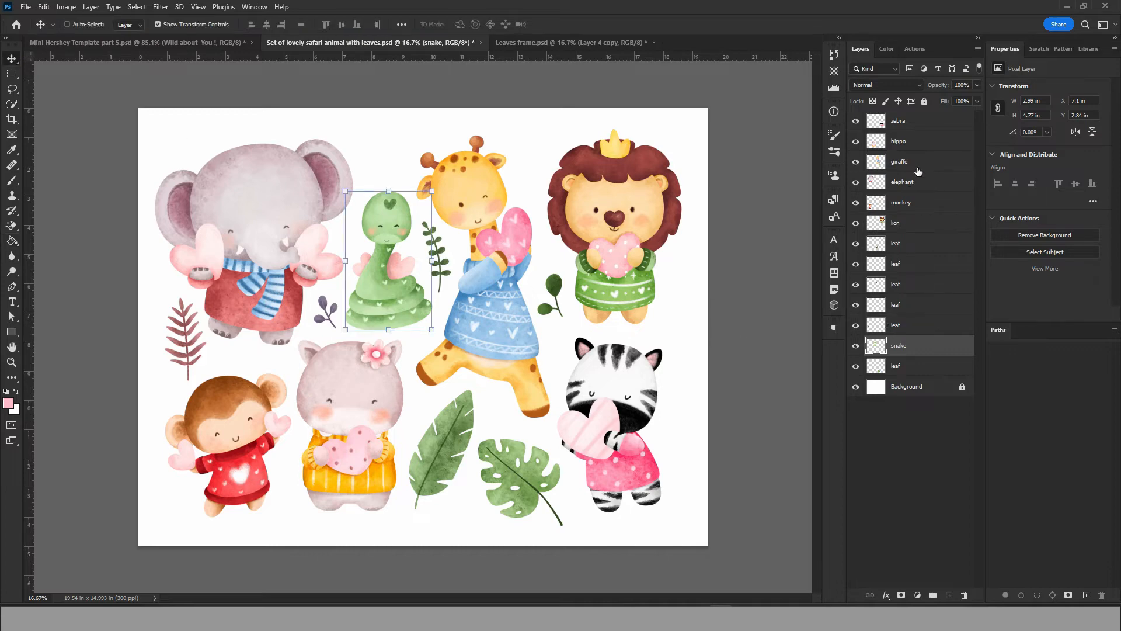
ctrl+click(919, 166)
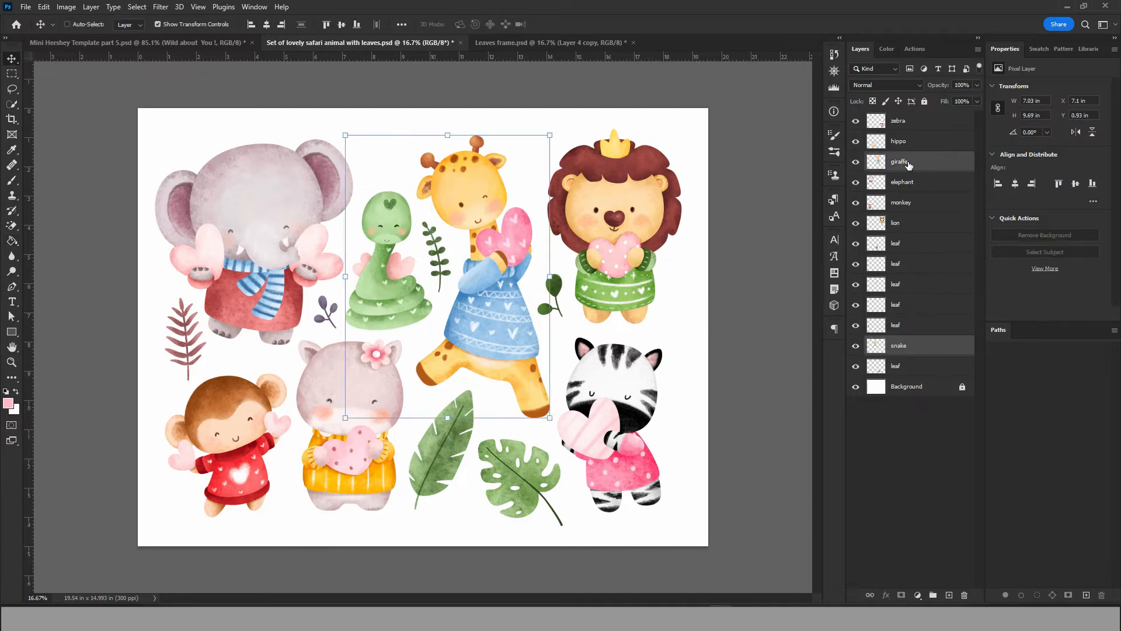
drag(909, 165, 427, 224)
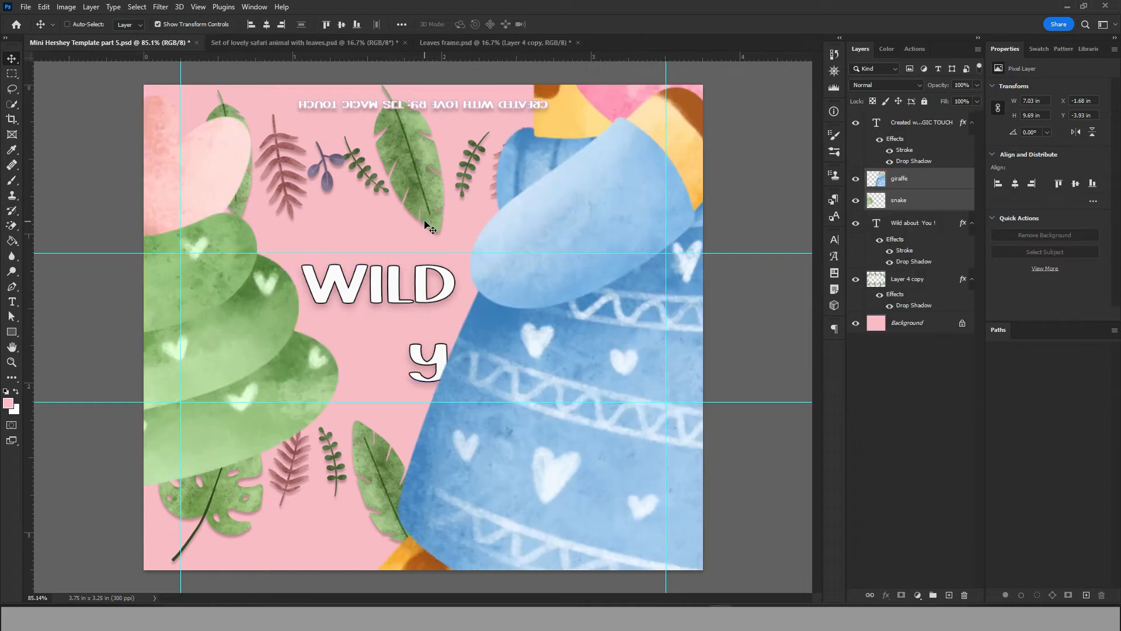
Scale the giraffe and snake together down to about 13% over the wrapper's middle band
scroll(671, 252, down, 10)
click(548, 478)
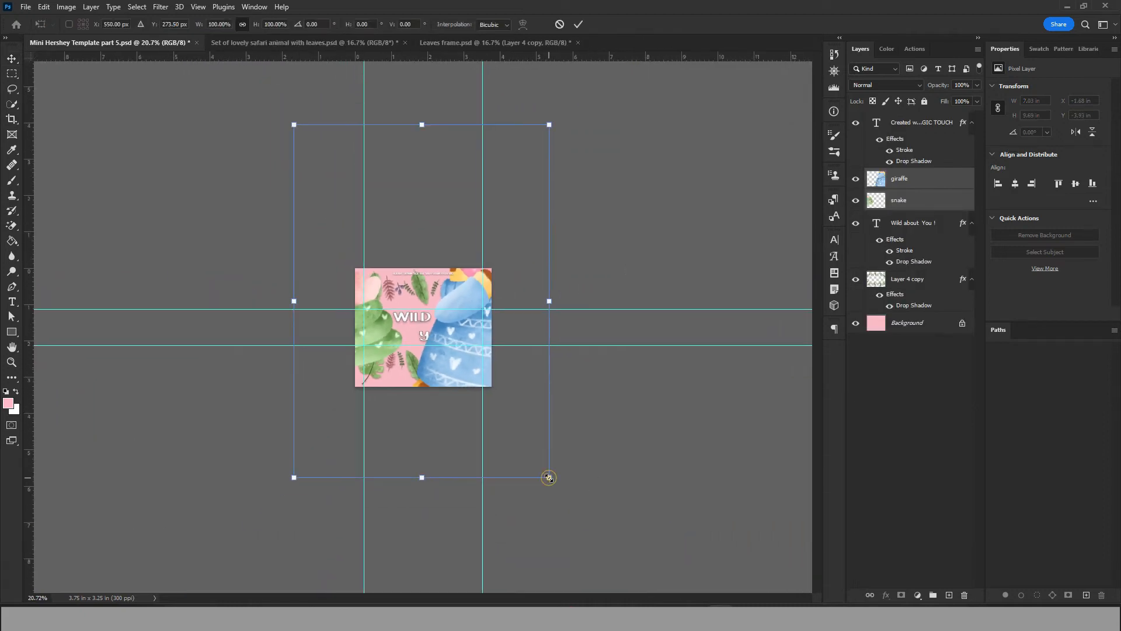
drag(549, 477, 425, 334)
scroll(424, 327, up, 6)
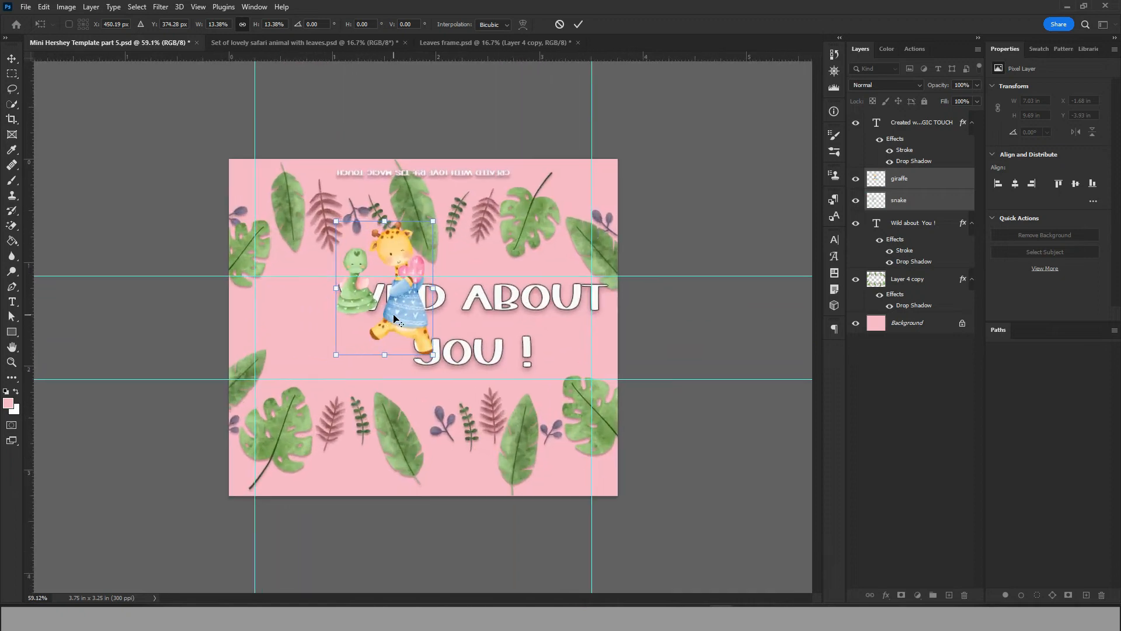
scroll(394, 318, up, 1)
Place the snake on its own at the left end of the middle band, sized to fit between the horizontal guides
click(924, 197)
drag(353, 290, 329, 391)
drag(279, 341, 278, 329)
key(Return)
Move the giraffe to the right end of the middle band and scale it to fit between the horizontal guides
click(938, 185)
drag(403, 286, 565, 314)
drag(589, 240, 573, 272)
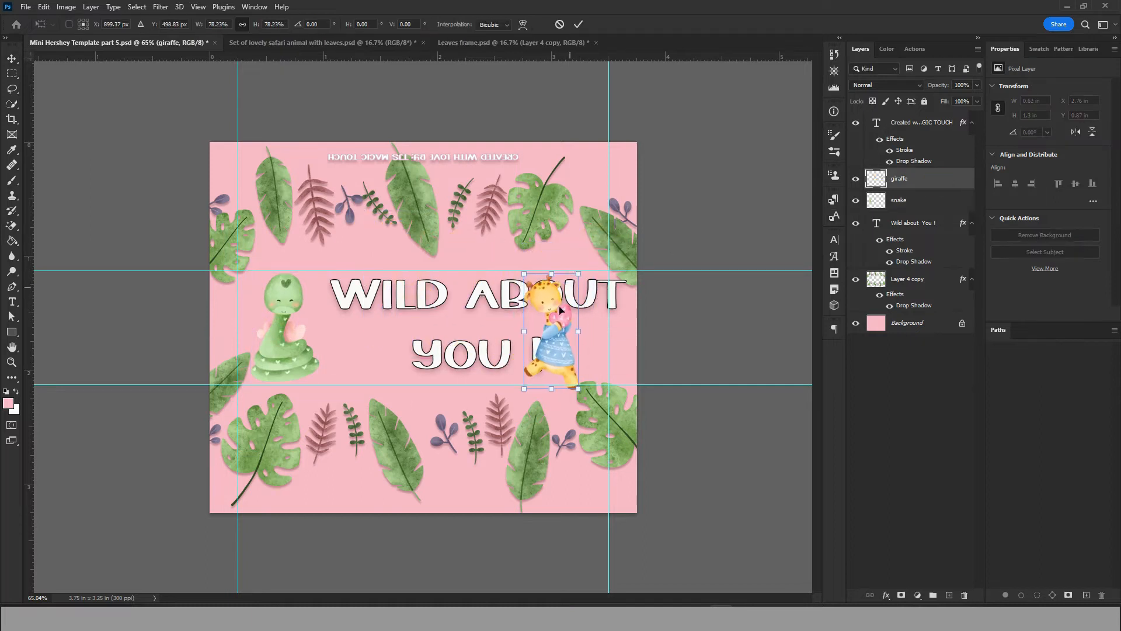
drag(558, 332, 578, 330)
drag(597, 271, 580, 309)
key(Return)
Shrink the snake to about 0.37 in wide, keeping it at the lower left of the middle band
click(920, 200)
drag(321, 273, 292, 313)
key(Return)
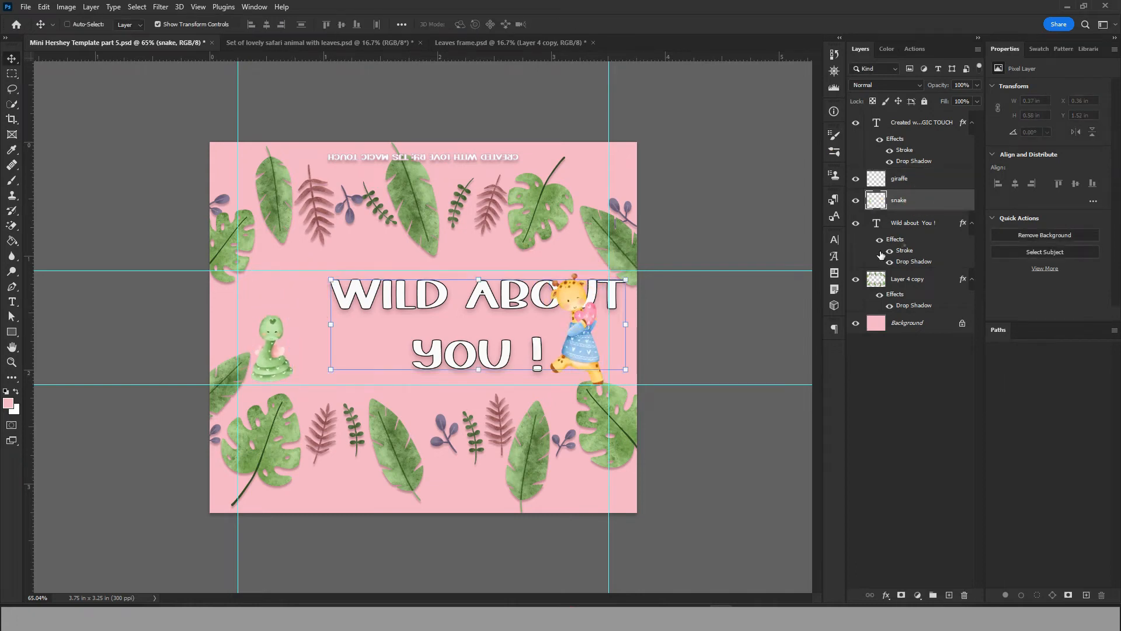
Shift the main message toward the snake and replace its text with "Happy Valentines" and "day" on a second line
click(912, 226)
drag(471, 295, 399, 299)
double_click(423, 309)
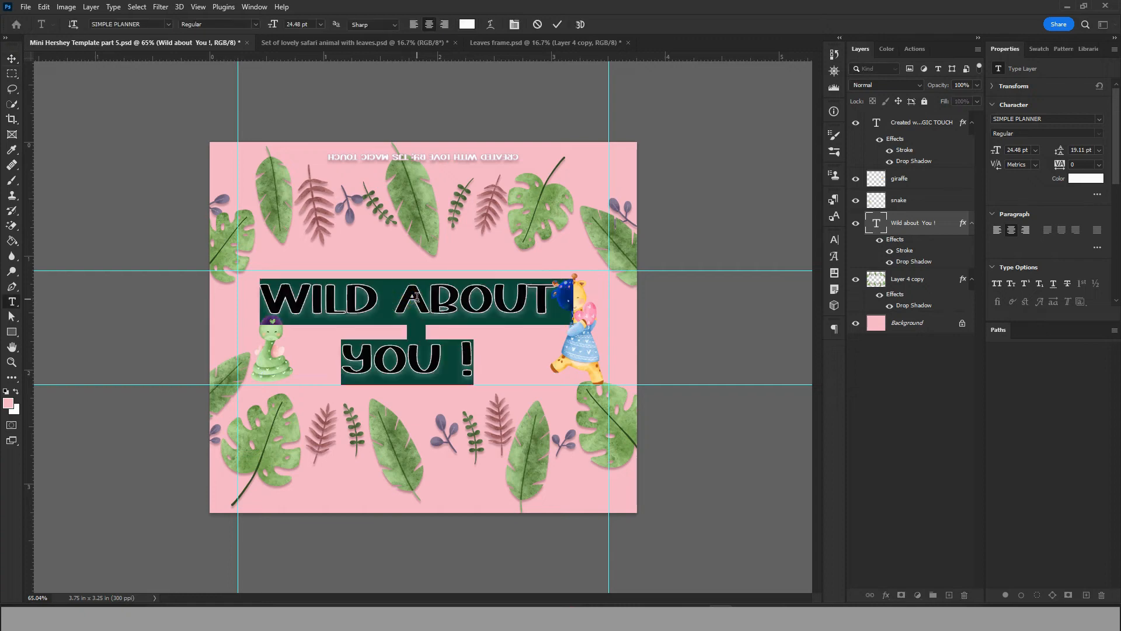
text(HAPPY VALEN)
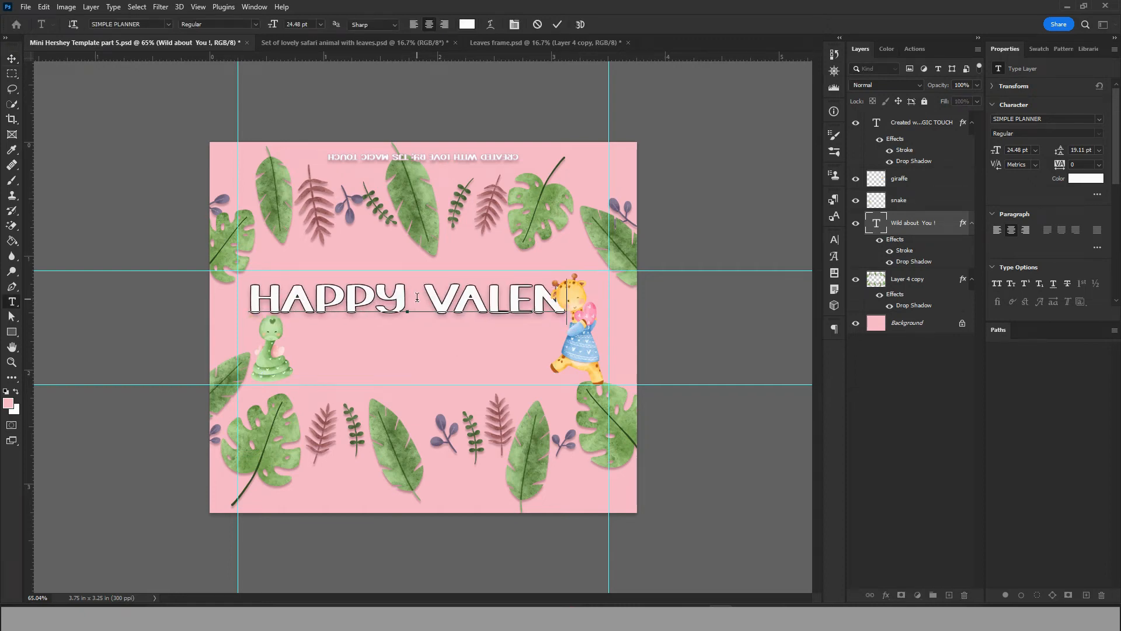
text(TINES)
key(Return)
text(DAY )
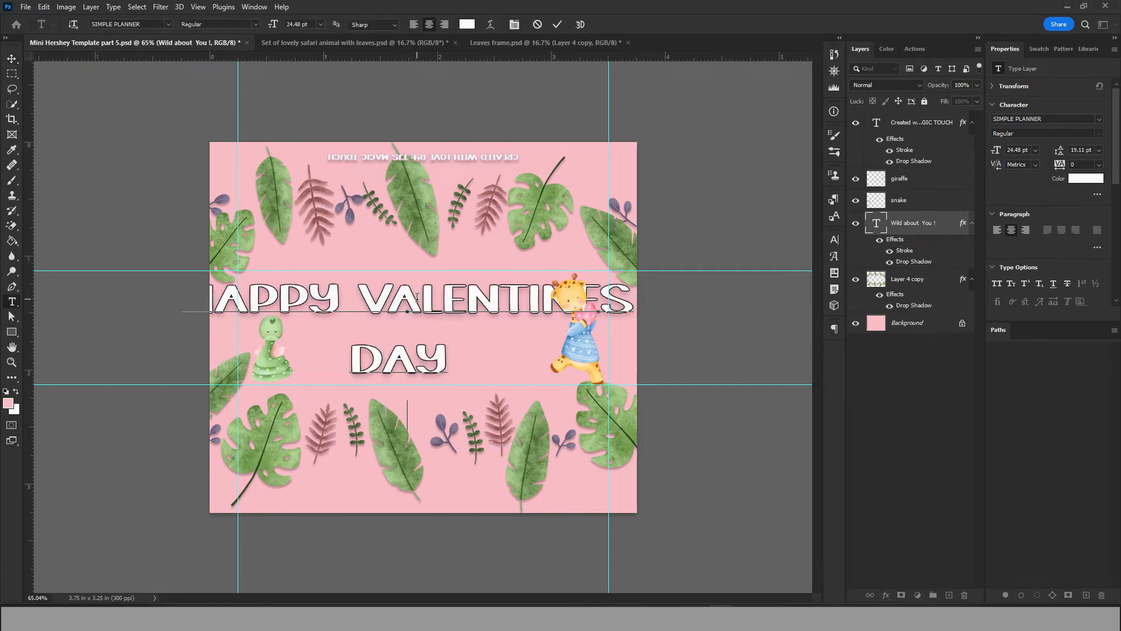
Complete the message with "friend !" on the same line as "day", with a space before the exclamation mark
text(FRIEND!)
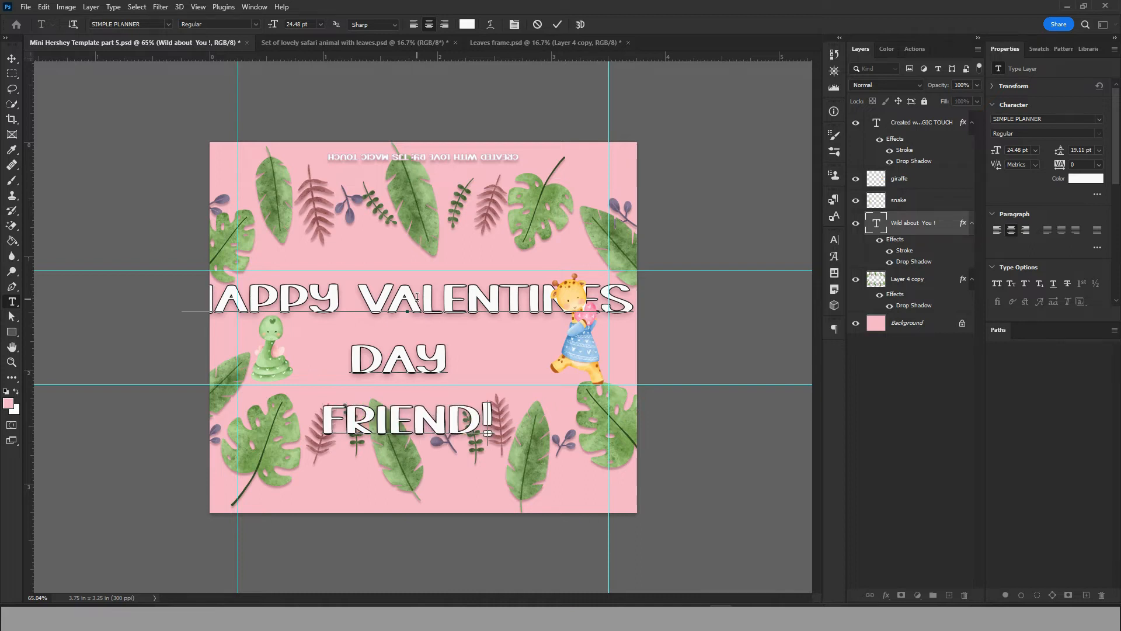
key(BackSpace)
key(BackSpace)
key(BackSpace)
key(BackSpace)
key(BackSpace)
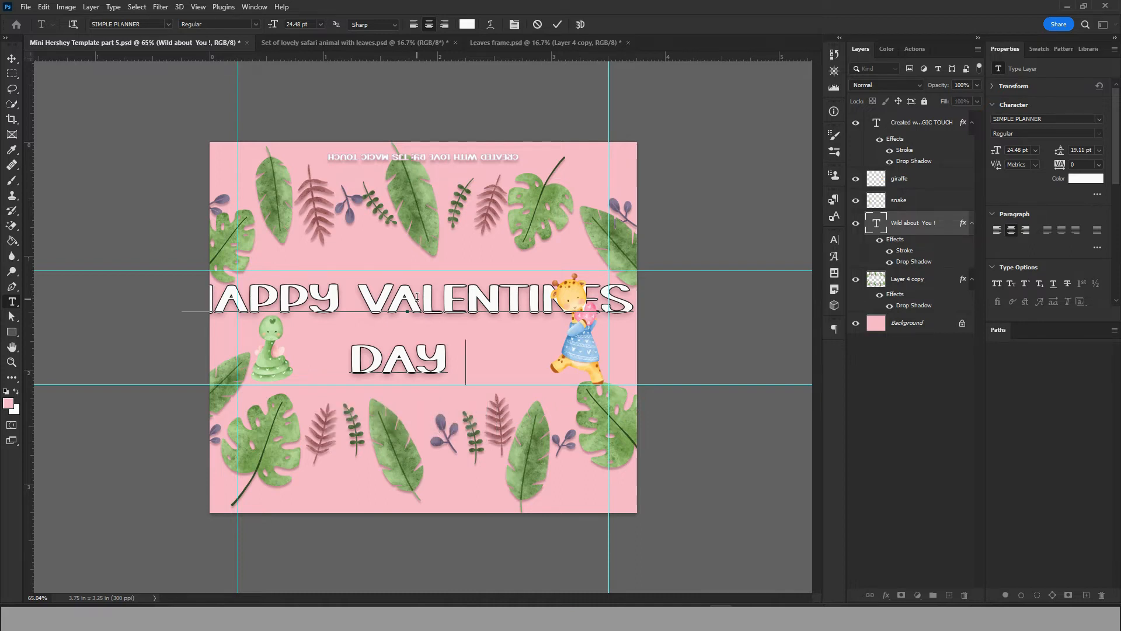
text(FRIEND !)
Scale the message to 16.49 pt and position it between the snake and the giraffe
click(12, 58)
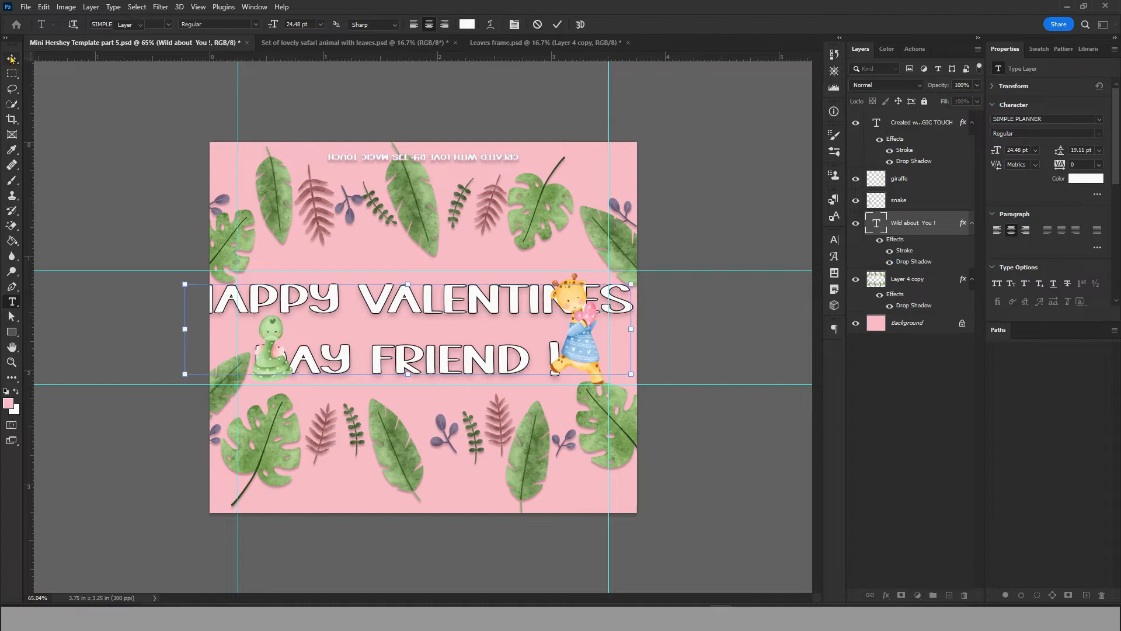
drag(631, 284, 472, 316)
drag(391, 334, 458, 308)
double_click(467, 306)
key(ctrl+t)
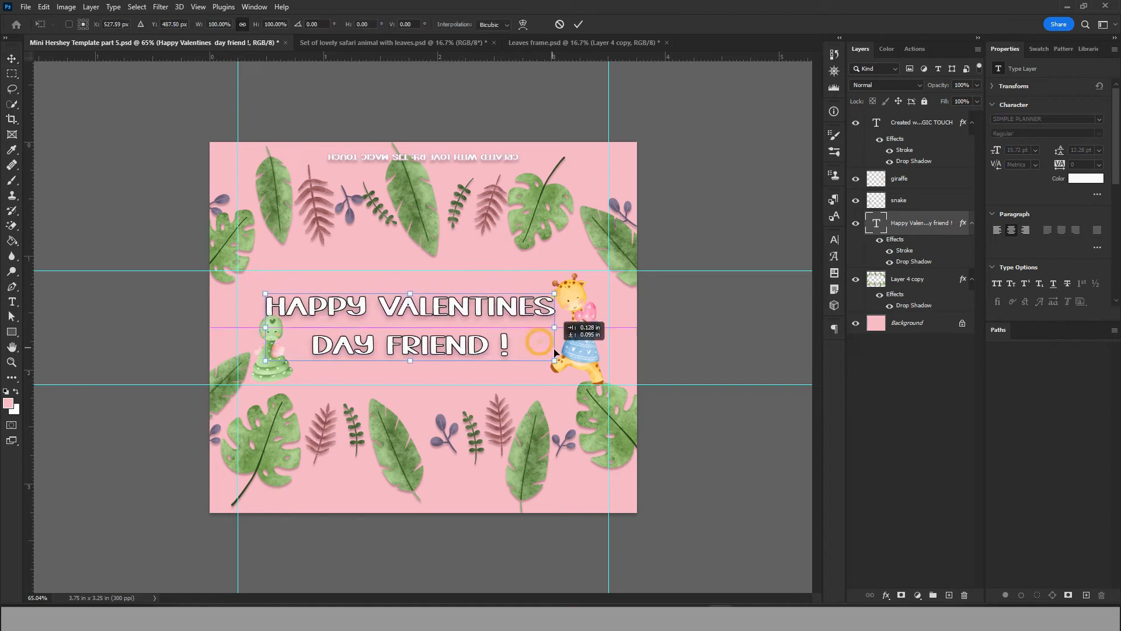
drag(550, 349, 564, 353)
drag(454, 295, 436, 294)
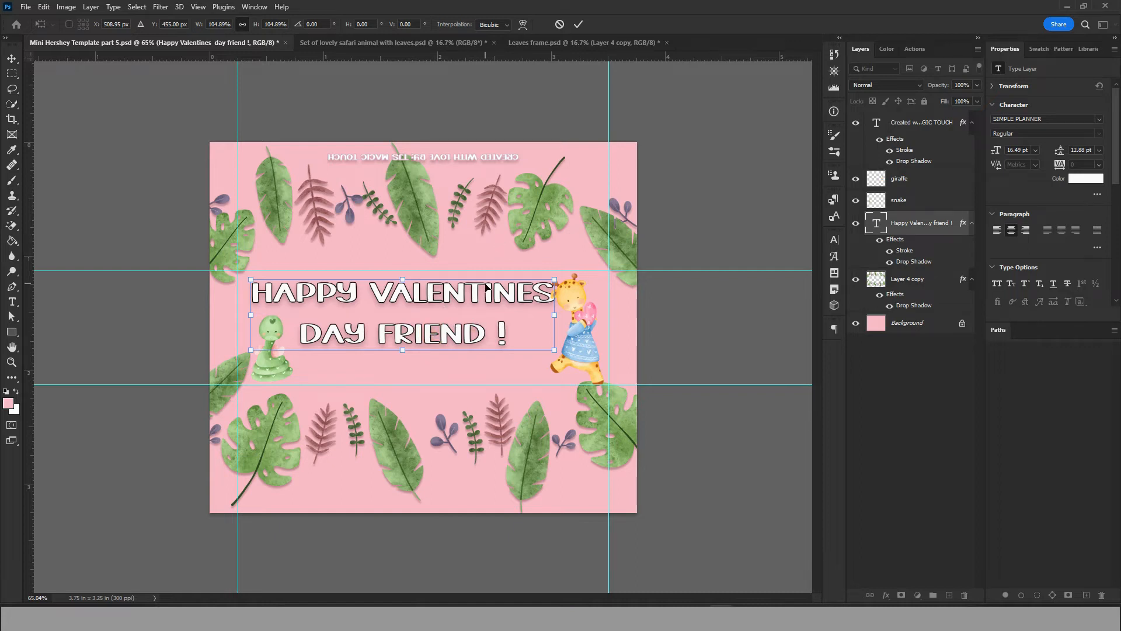
drag(487, 288, 487, 301)
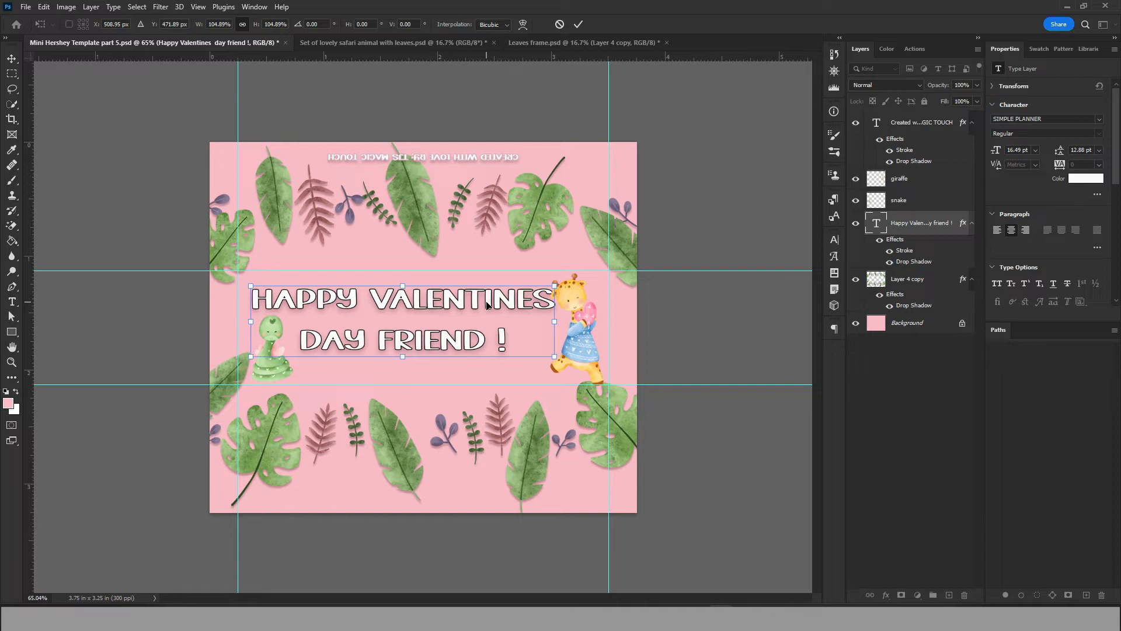
key(Return)
Break the message before "Valentines" so "Happy" has its own line, and shift the text between the two animals
key(t)
click(374, 299)
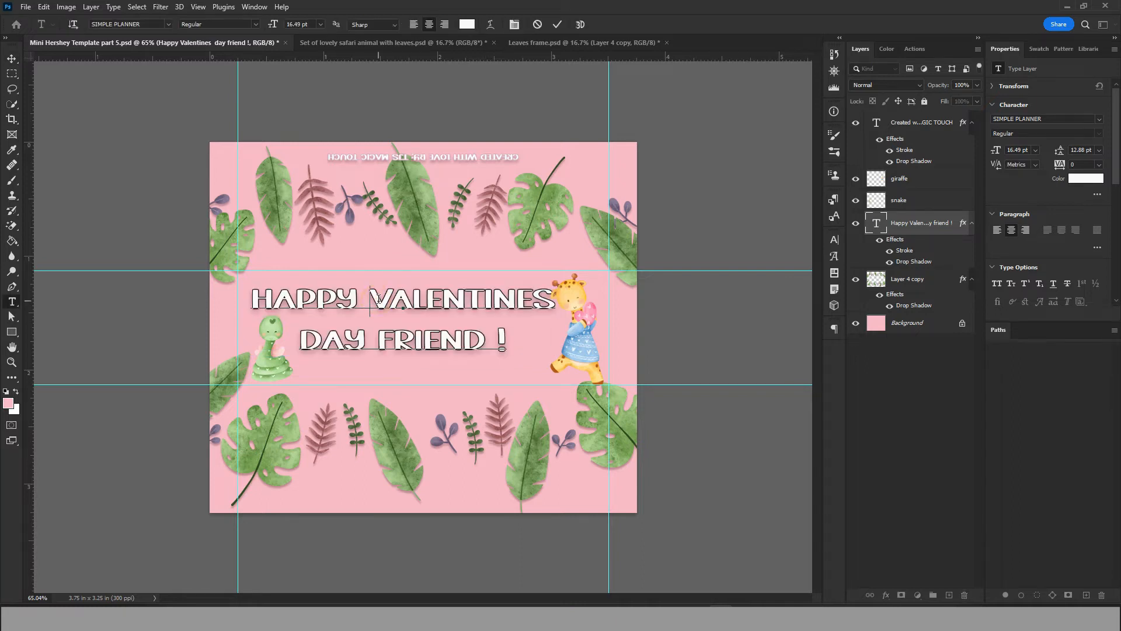
key(Return)
click(12, 58)
drag(421, 360, 443, 358)
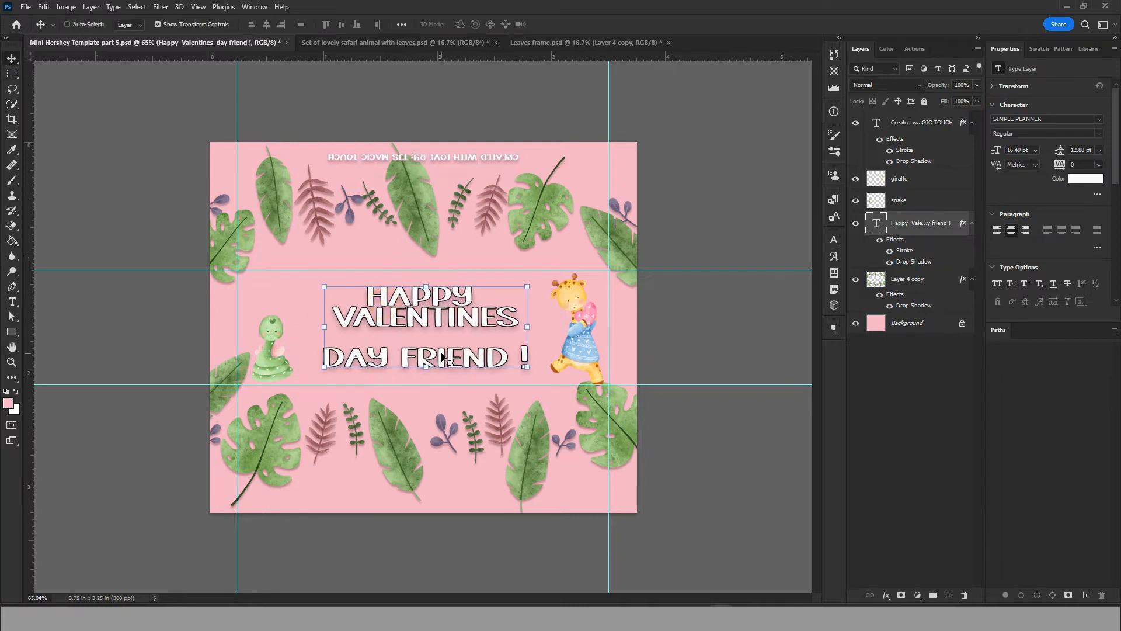
Replace the break before "day friend !" with a single line break for even line spacing, and move the message up and left
double_click(435, 327)
click(333, 356)
key(BackSpace)
key(BackSpace)
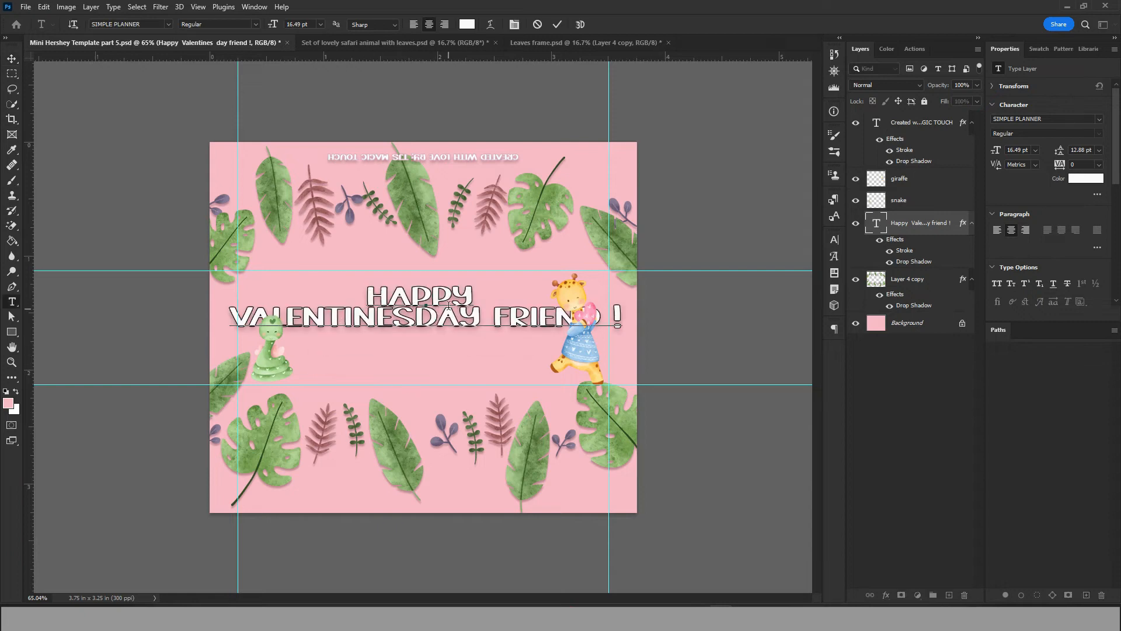
key(Return)
click(11, 59)
drag(462, 288, 438, 278)
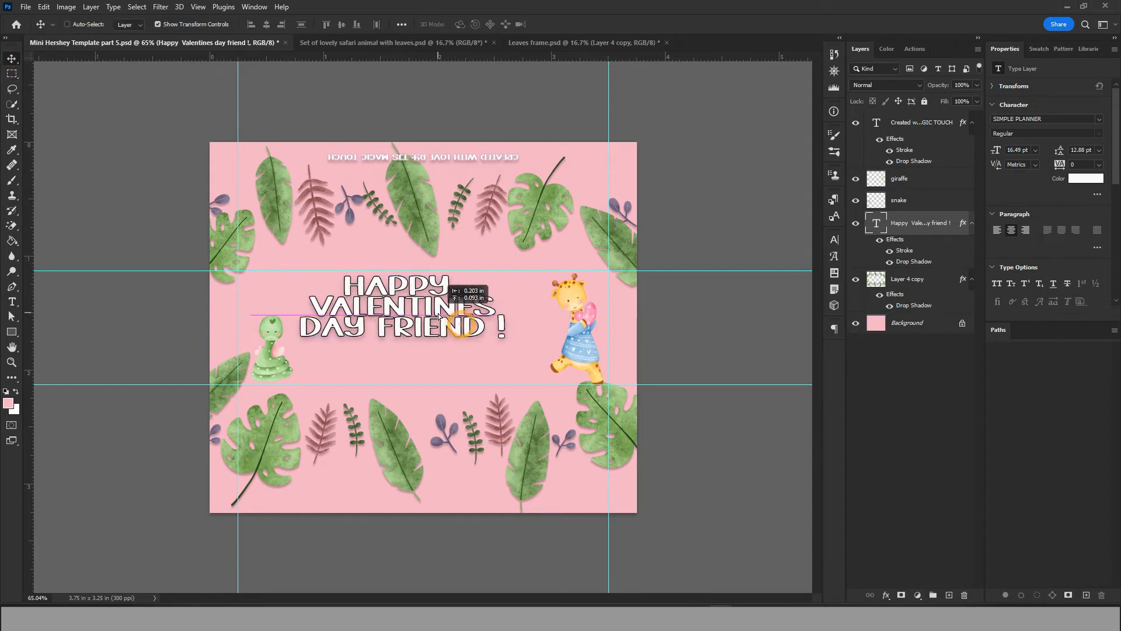
Enlarge the three-line message to 21.63 pt and centre it vertically between the guides
drag(503, 338, 570, 365)
drag(464, 341, 459, 349)
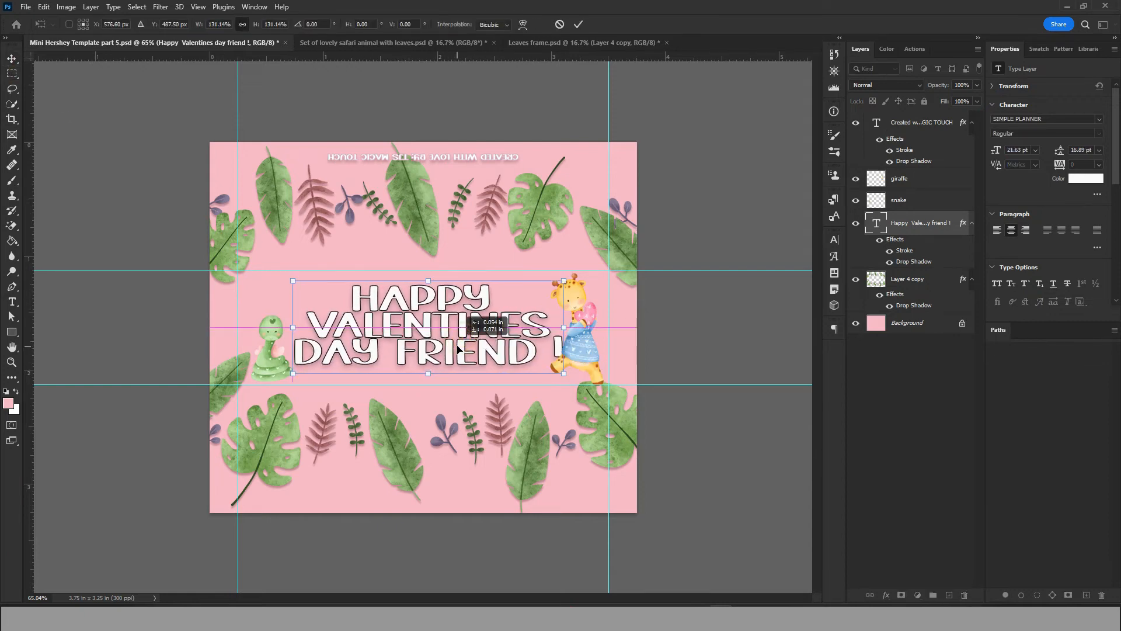
key(Return)
Remove the space before the exclamation mark and move the message left, clear of the giraffe
double_click(554, 349)
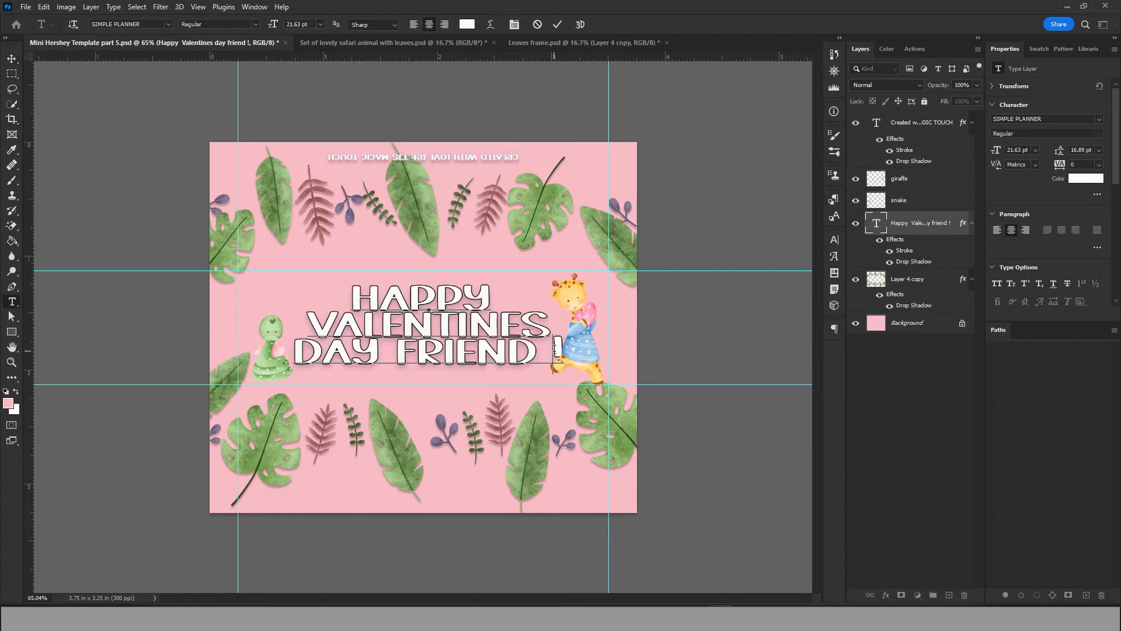
key(BackSpace)
key(Escape)
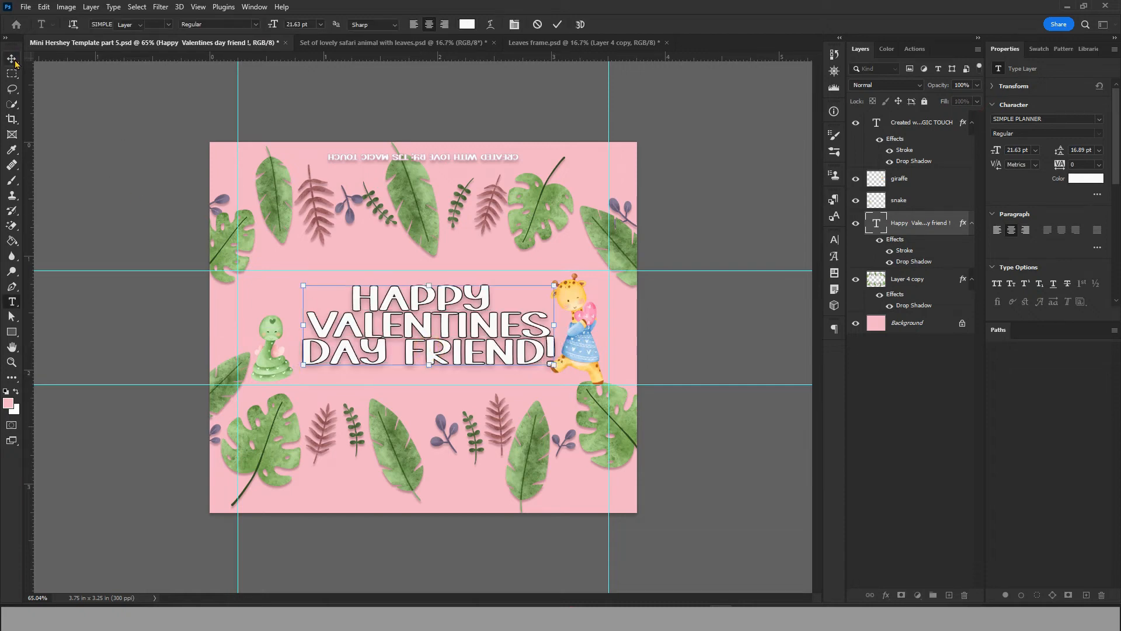
key(v)
drag(427, 317, 419, 317)
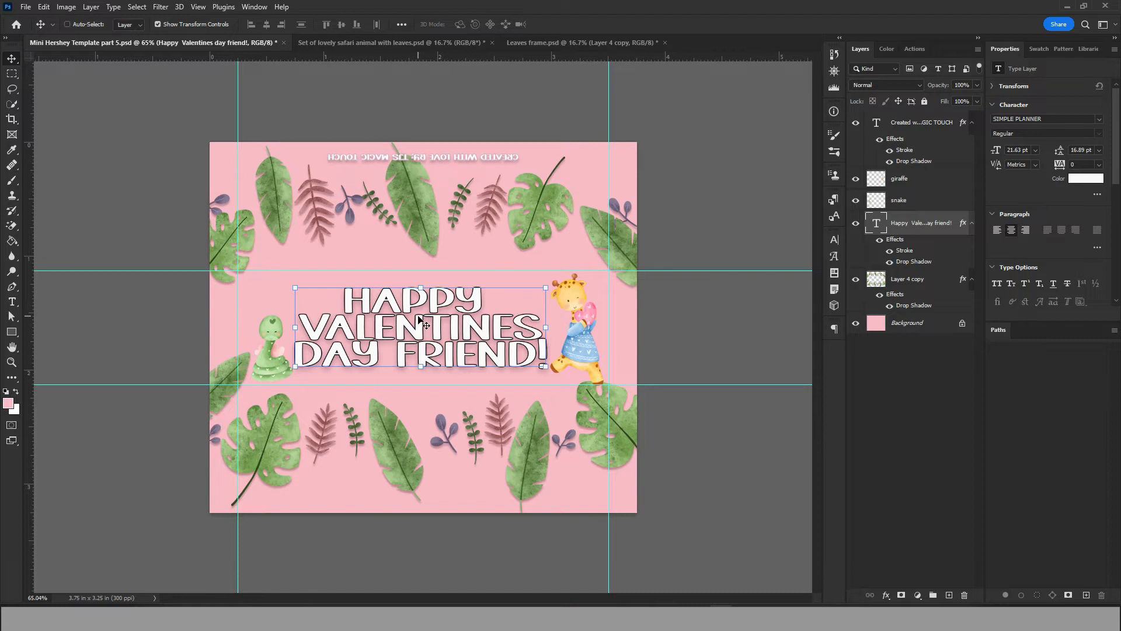
Set the message's leading to 24 pt and centre the text between the horizontal guides
double_click(420, 319)
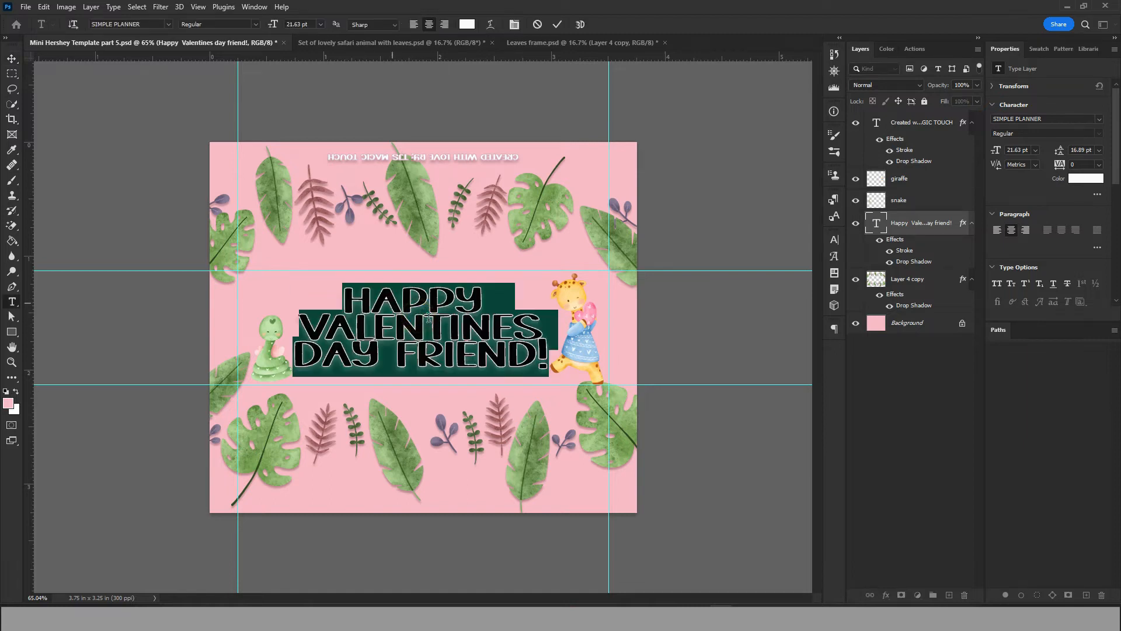
click(834, 240)
click(815, 271)
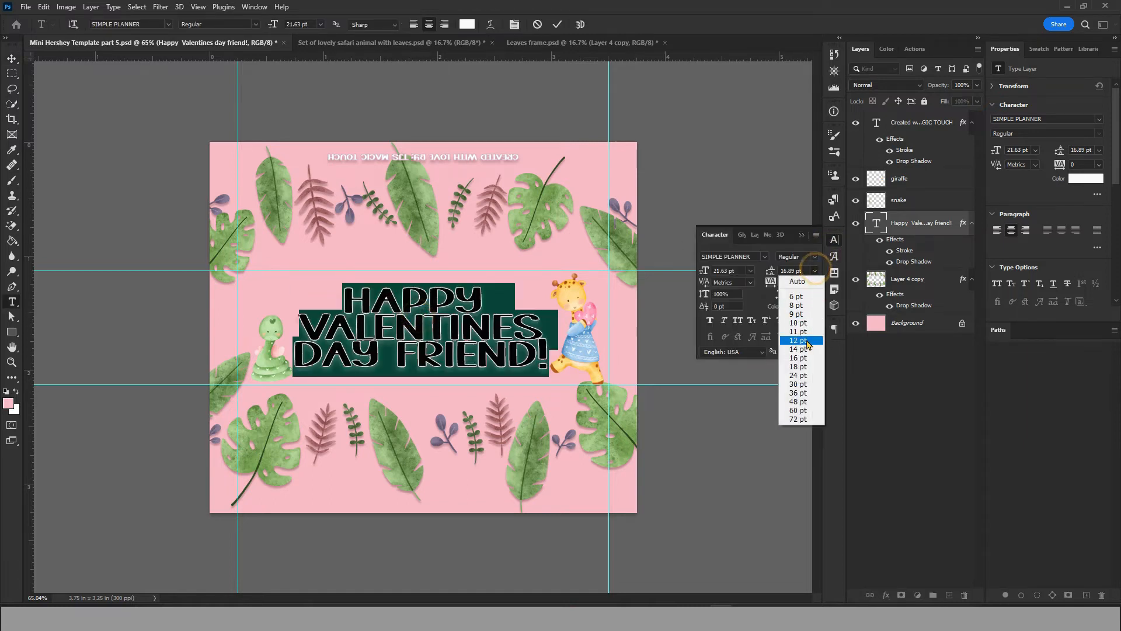
click(800, 367)
click(814, 270)
click(798, 401)
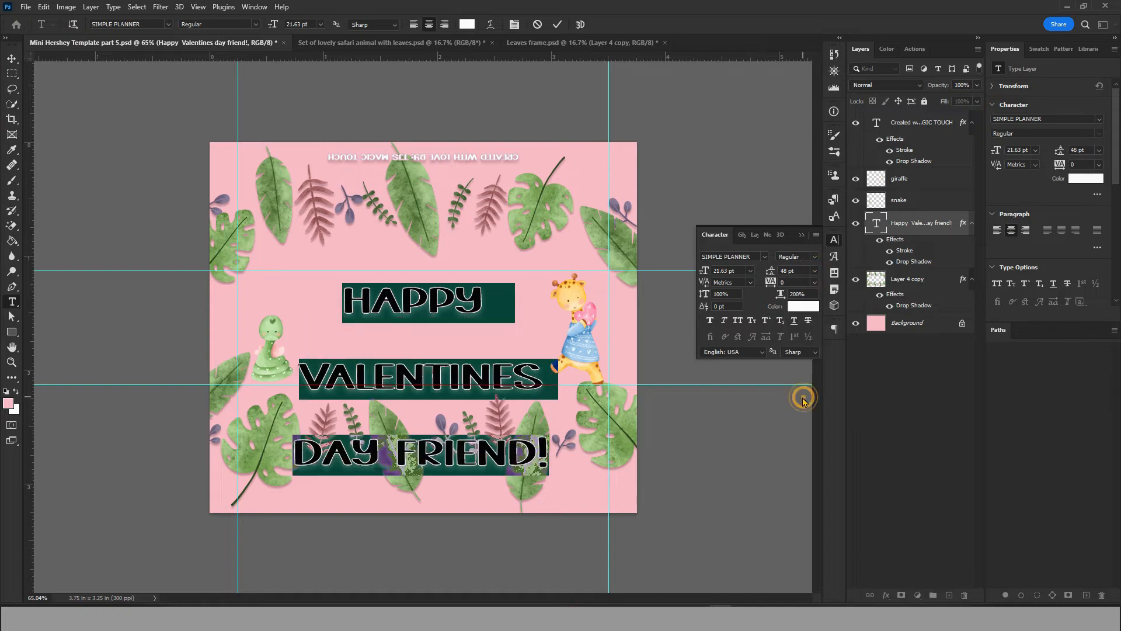
click(815, 271)
click(806, 384)
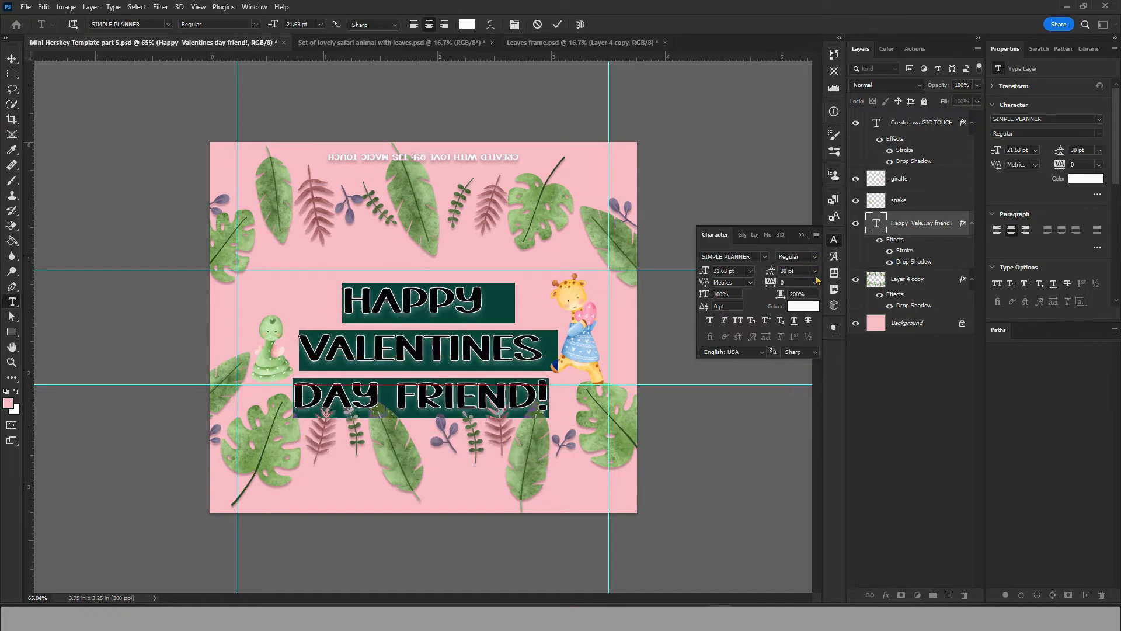
click(815, 271)
click(812, 375)
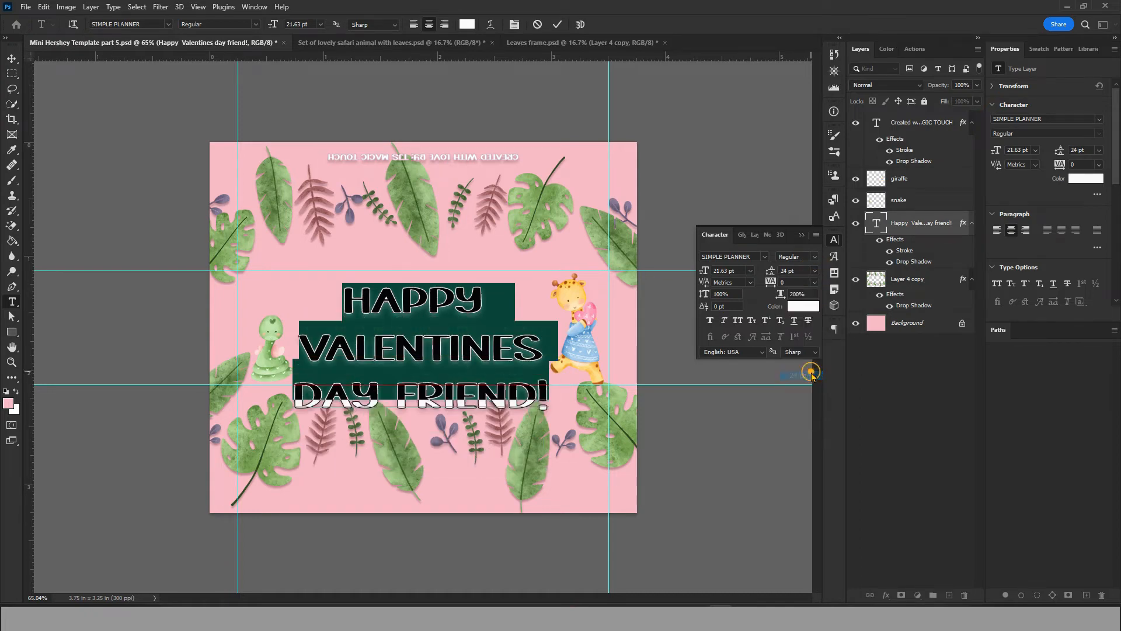
click(12, 58)
drag(458, 327, 459, 309)
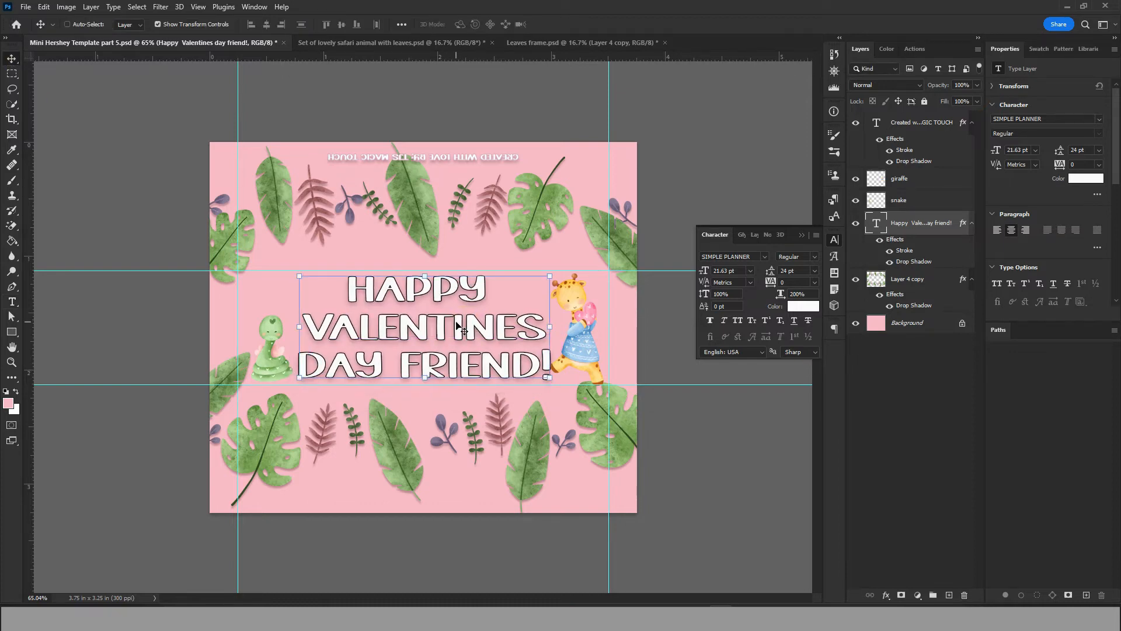
Insert an apostrophe in the message so the second line reads "Valentine's"
double_click(457, 325)
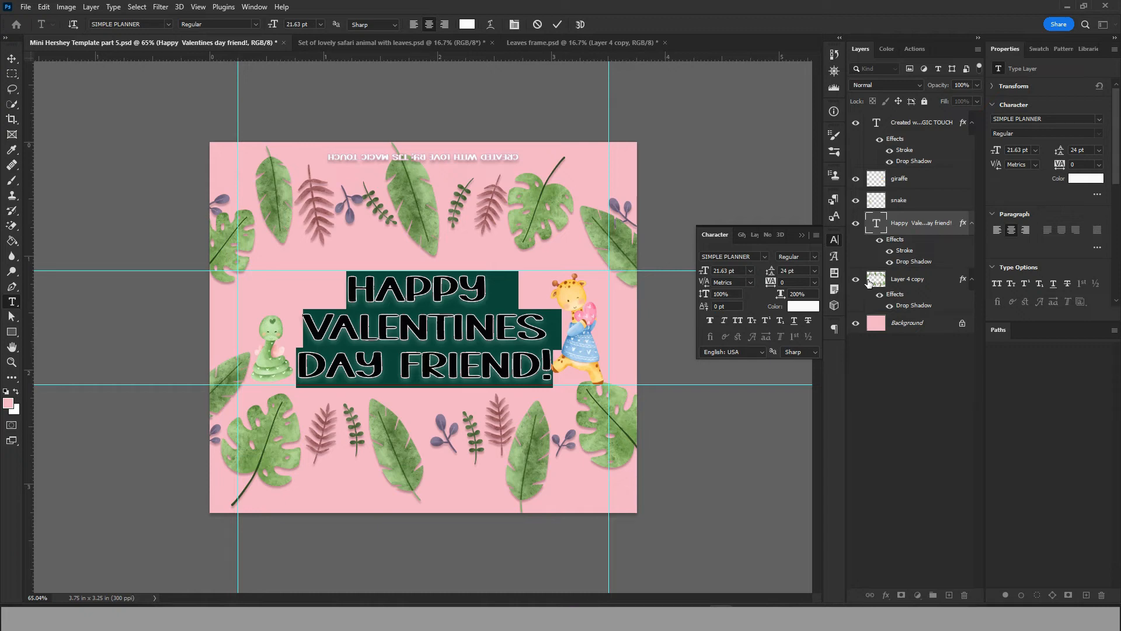
click(520, 326)
text(')
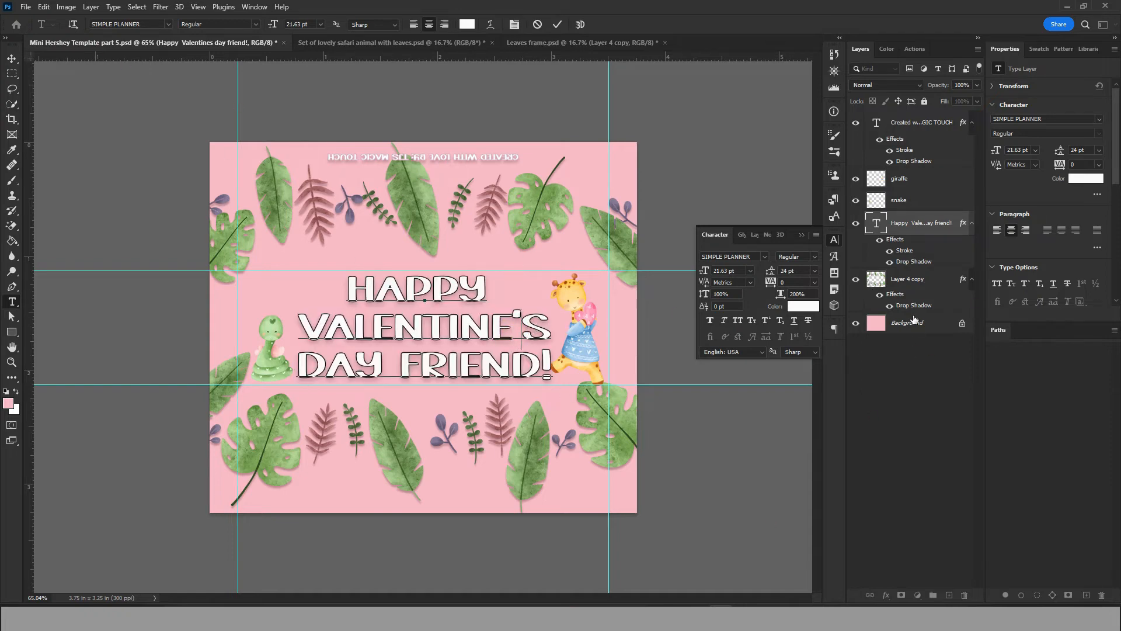
Fill the background layer with light blue #bccdf8 using the Paint Bucket tool
click(915, 320)
click(8, 403)
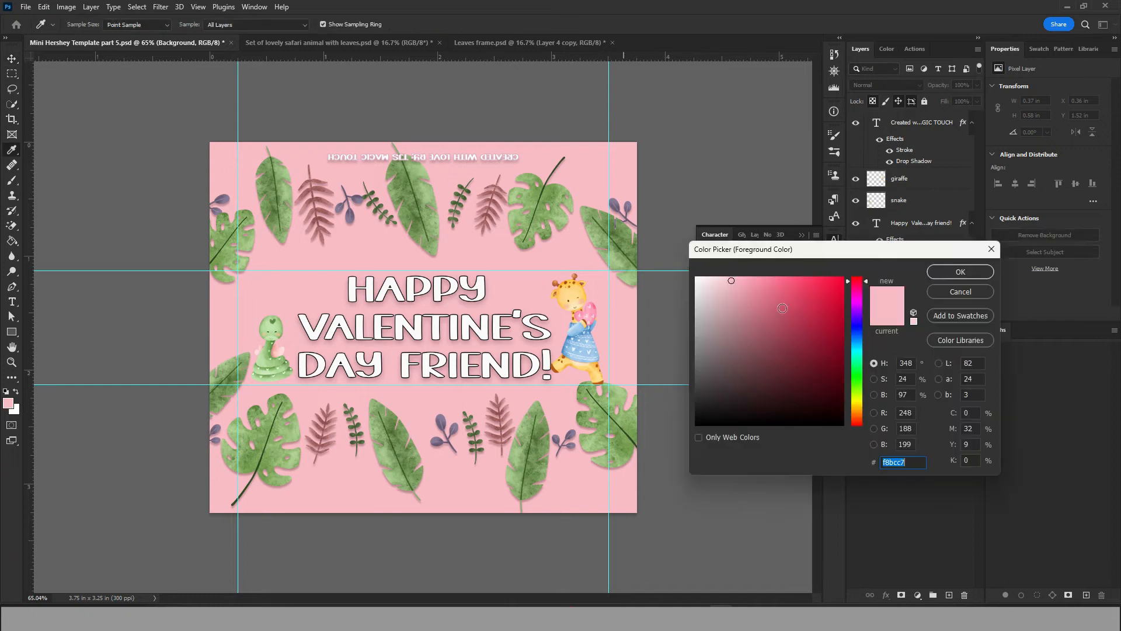
click(853, 323)
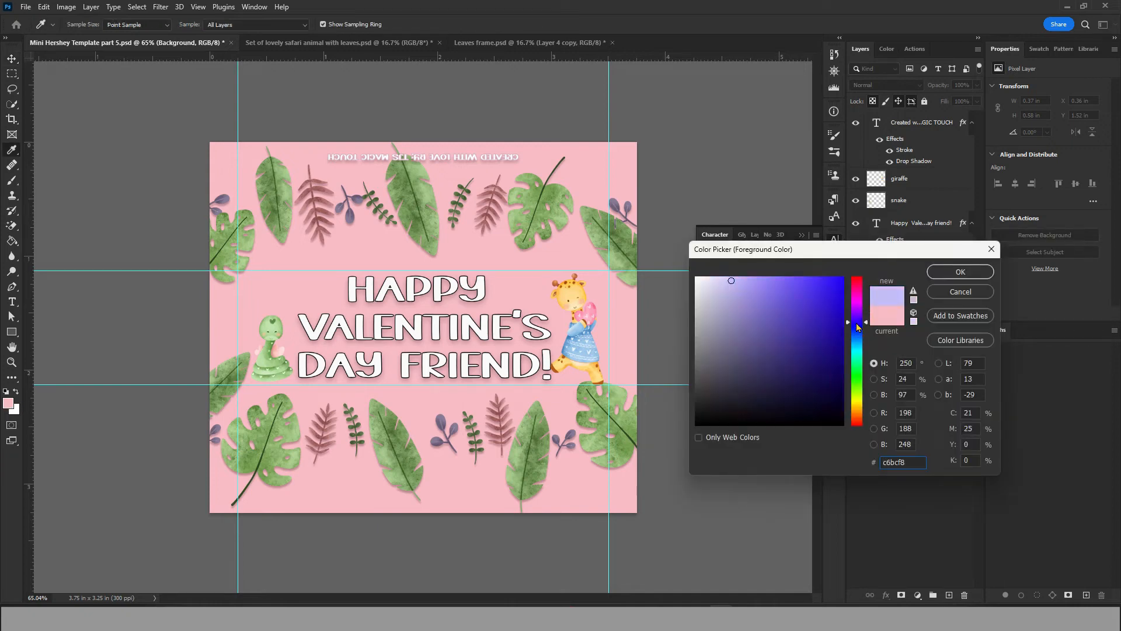
click(857, 333)
click(961, 272)
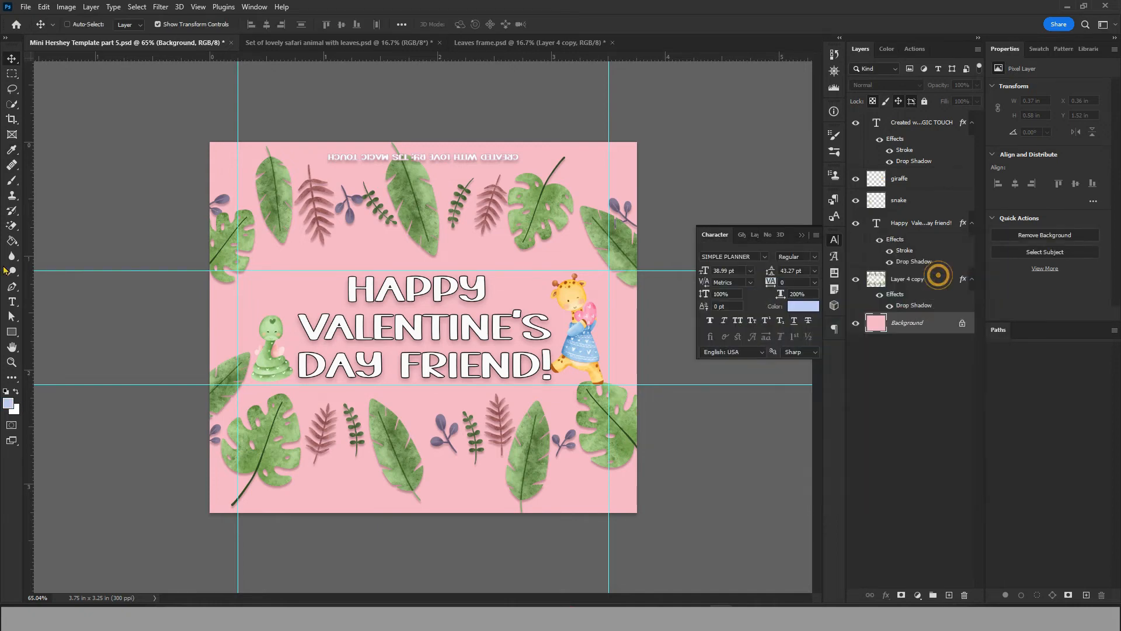
click(11, 245)
click(299, 285)
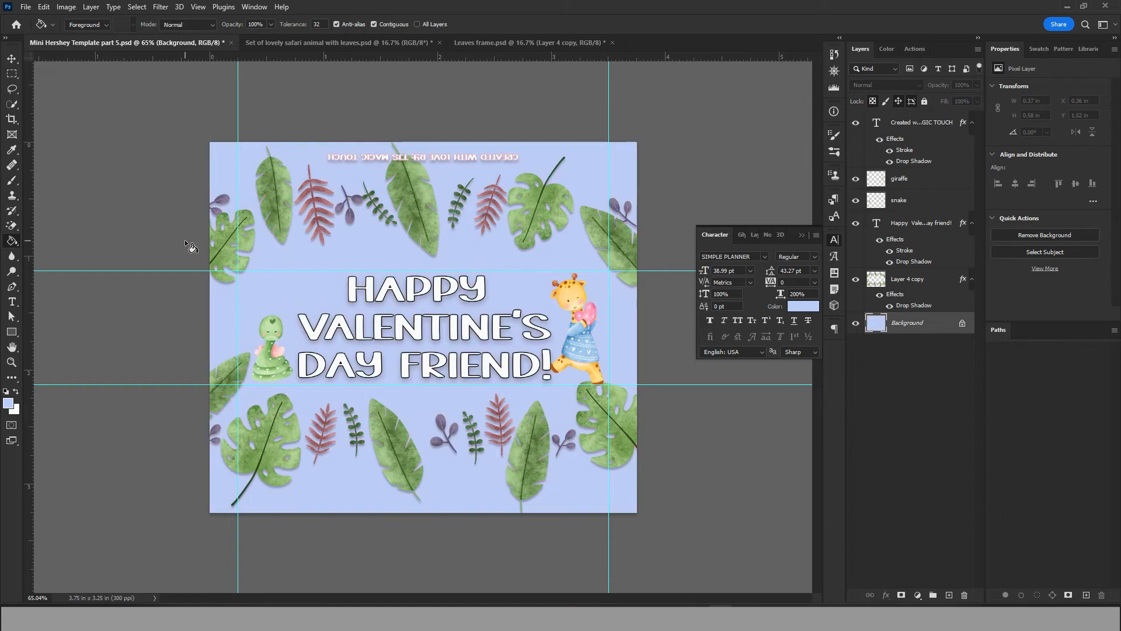
Refill the background layer with the pale grey-blue #d0d6e4
click(8, 403)
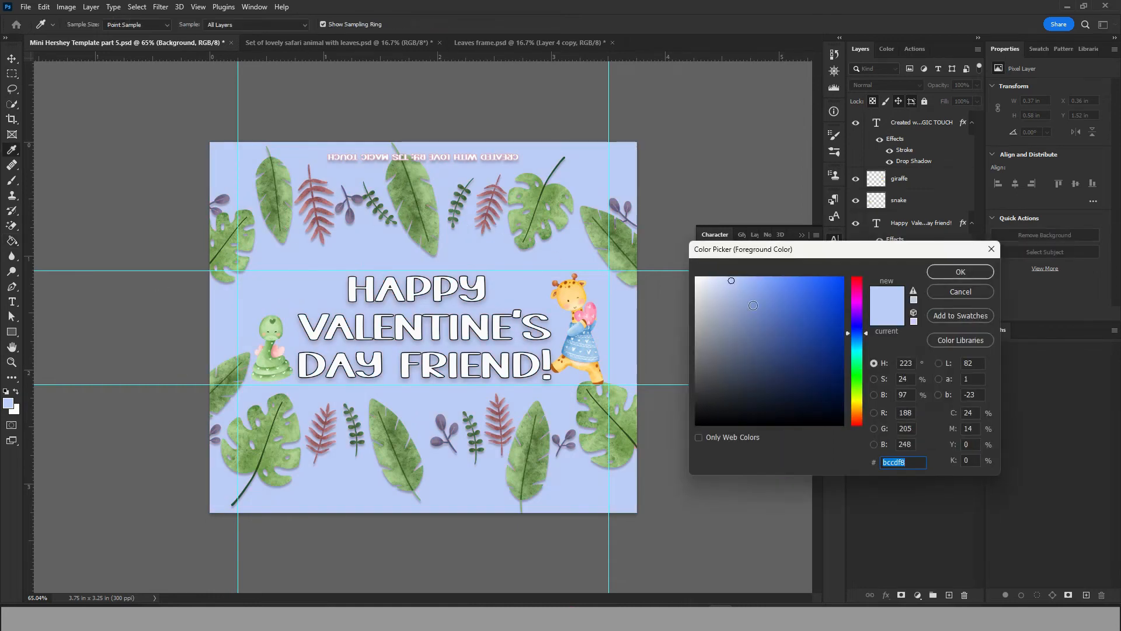
click(711, 290)
click(960, 271)
click(369, 391)
Add a 1 px outside stroke in a pink sampled from the giraffe's heart, plus a drop shadow, to the giraffe layer
click(899, 178)
click(886, 595)
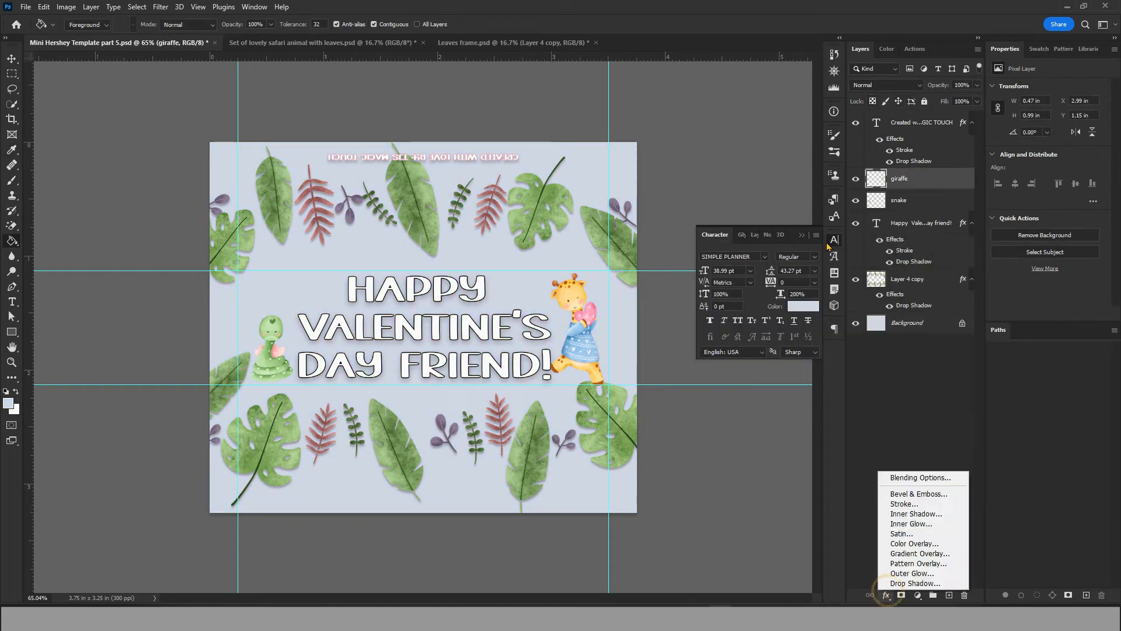
click(911, 504)
click(737, 385)
click(532, 396)
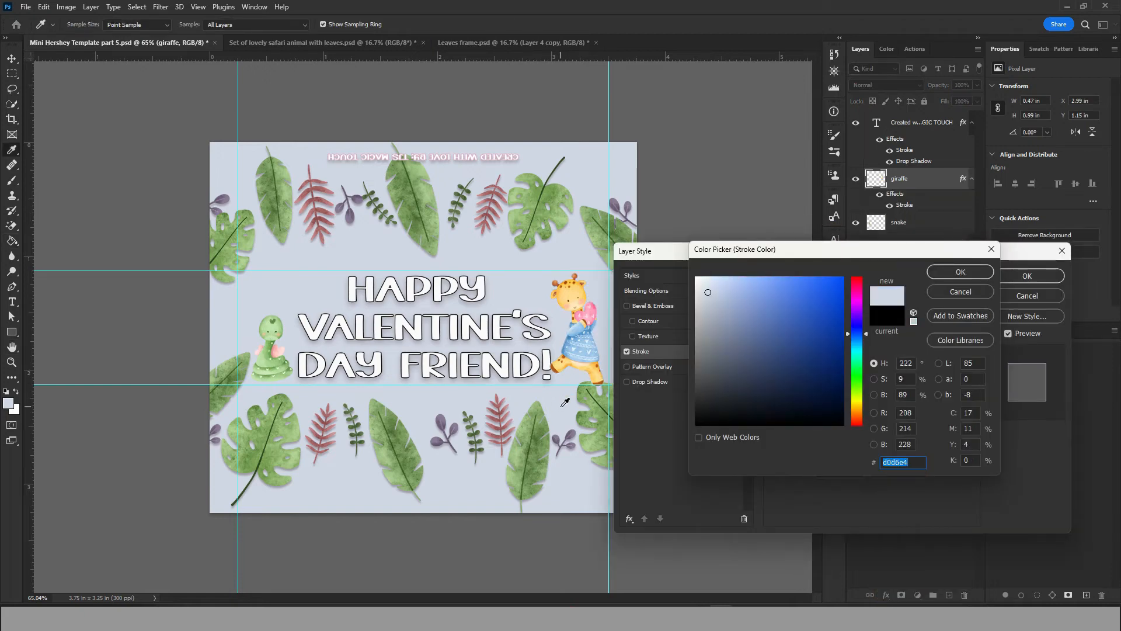
click(579, 313)
click(960, 272)
click(650, 382)
click(640, 352)
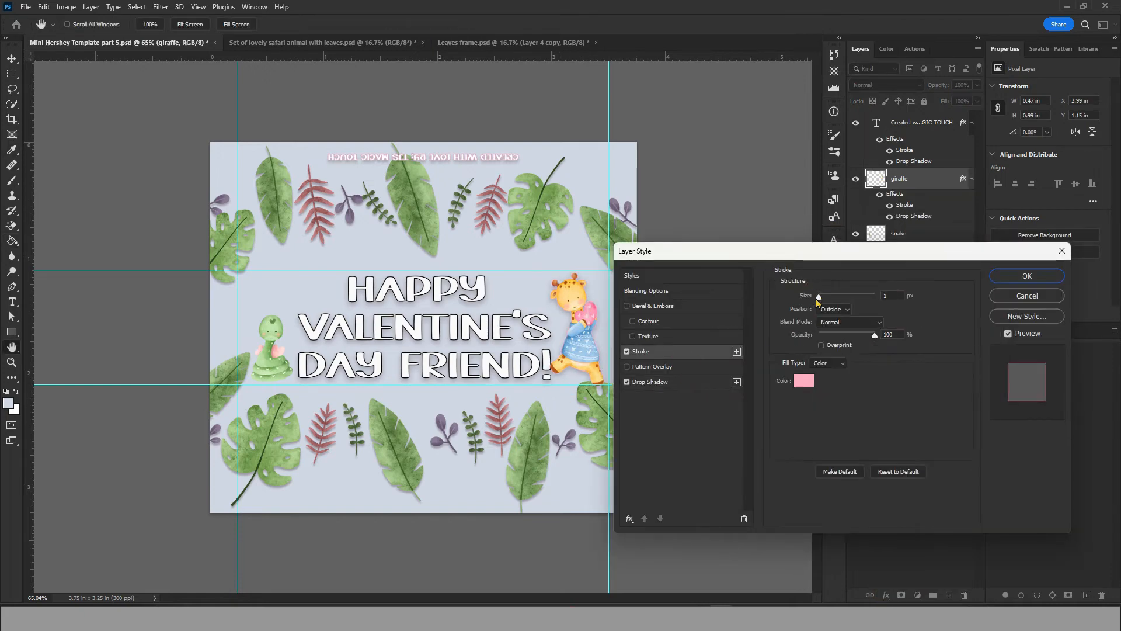
click(803, 380)
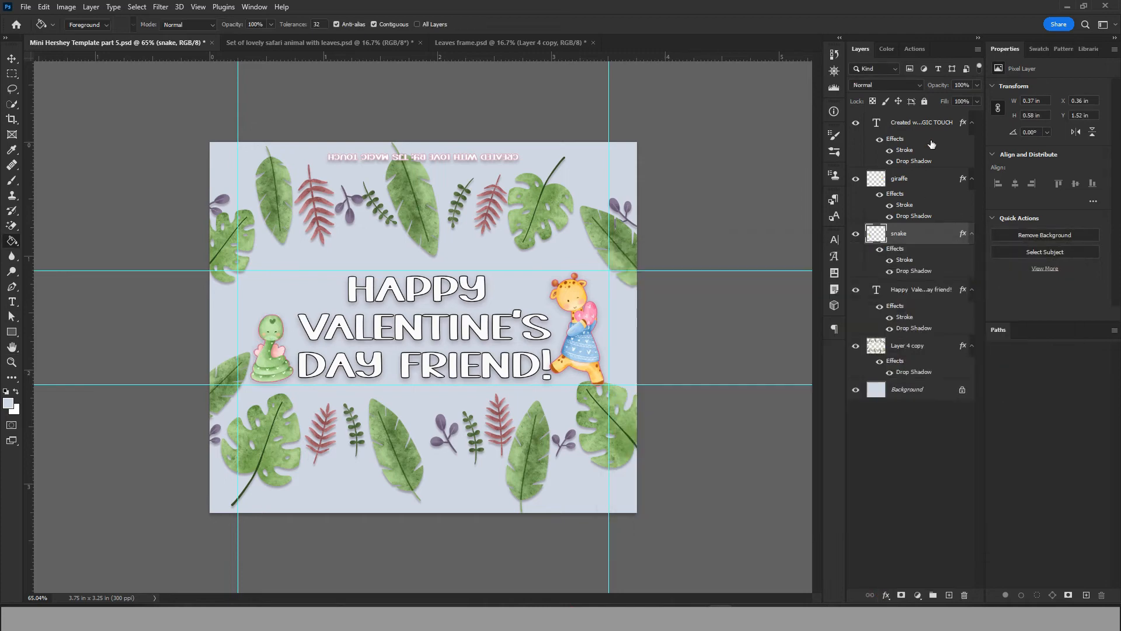
Recolour the "Happy Valentine's Day friend!" message pink and replace its black stroke with a colour sampled from the canvas
click(920, 289)
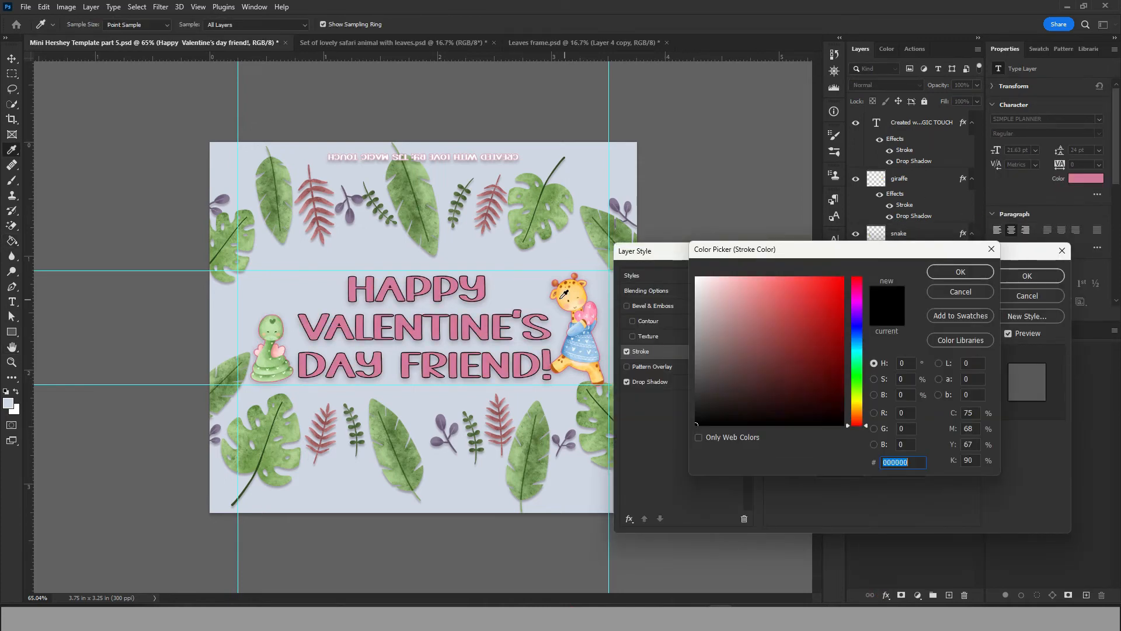
click(561, 318)
drag(708, 388, 689, 270)
click(577, 338)
drag(785, 388, 673, 259)
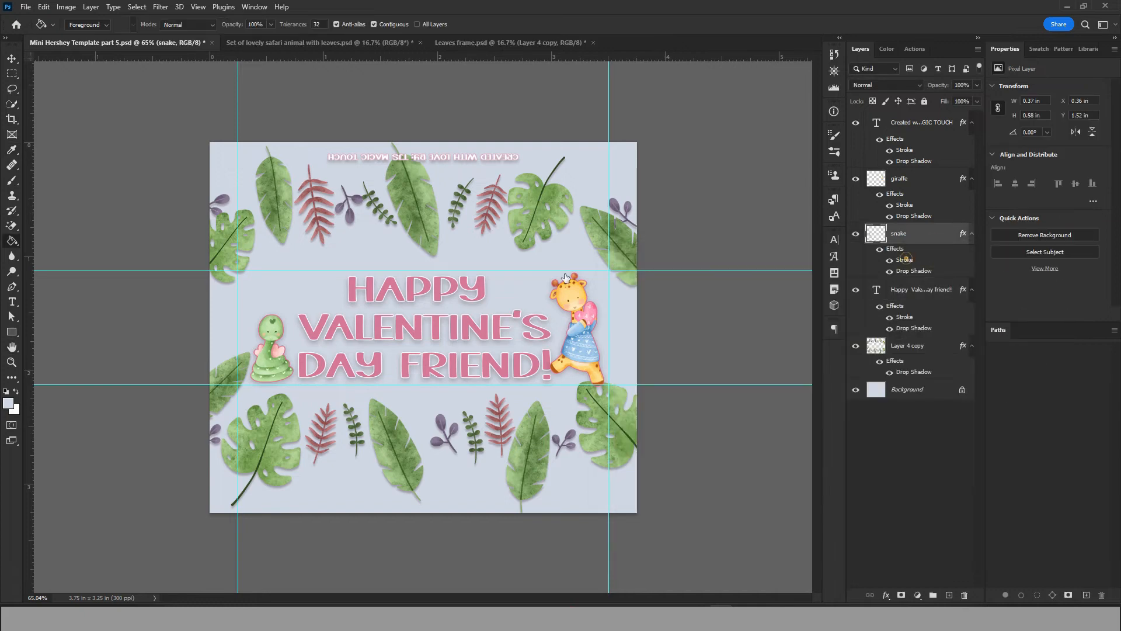
Set the snake's stroke colour by sampling its pink heart and save the wrapper as Mini Hershey Template part 6.psd
click(278, 348)
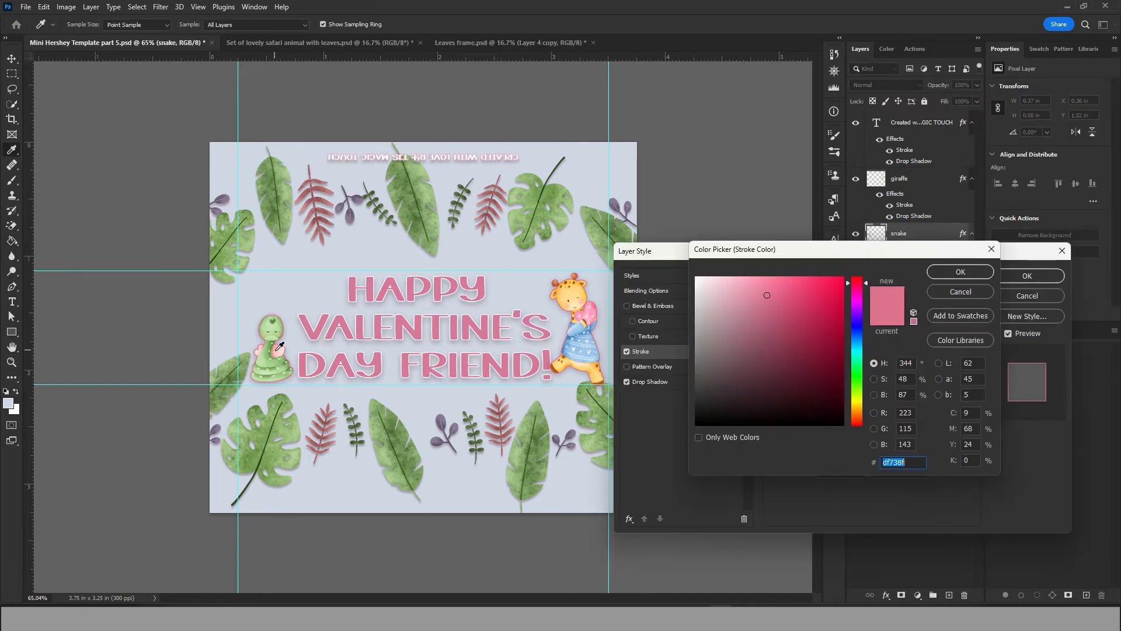
key(Return)
click(1028, 275)
key(ctrl+s)
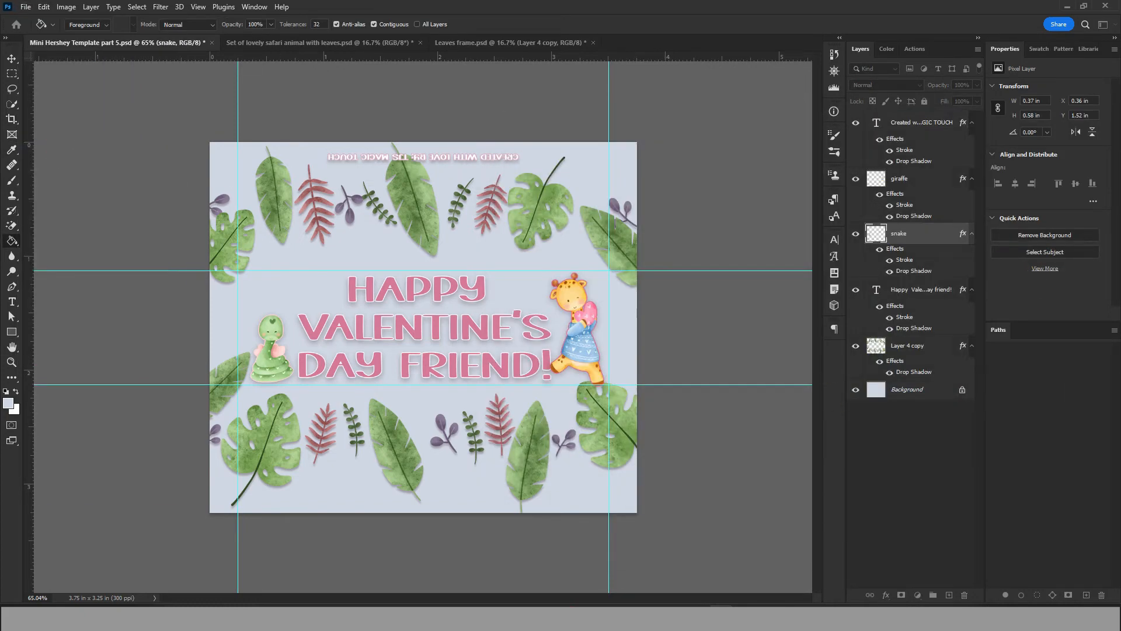
key(Return)
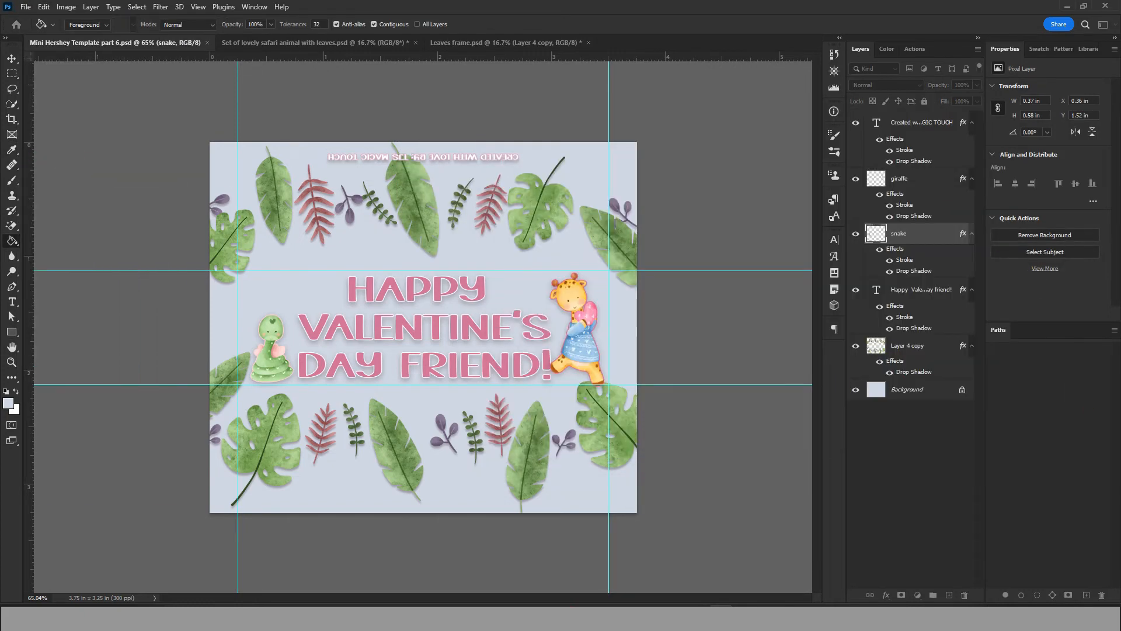
Close the Leaves frame and the Set of lovely safari animal with leaves documents
click(453, 46)
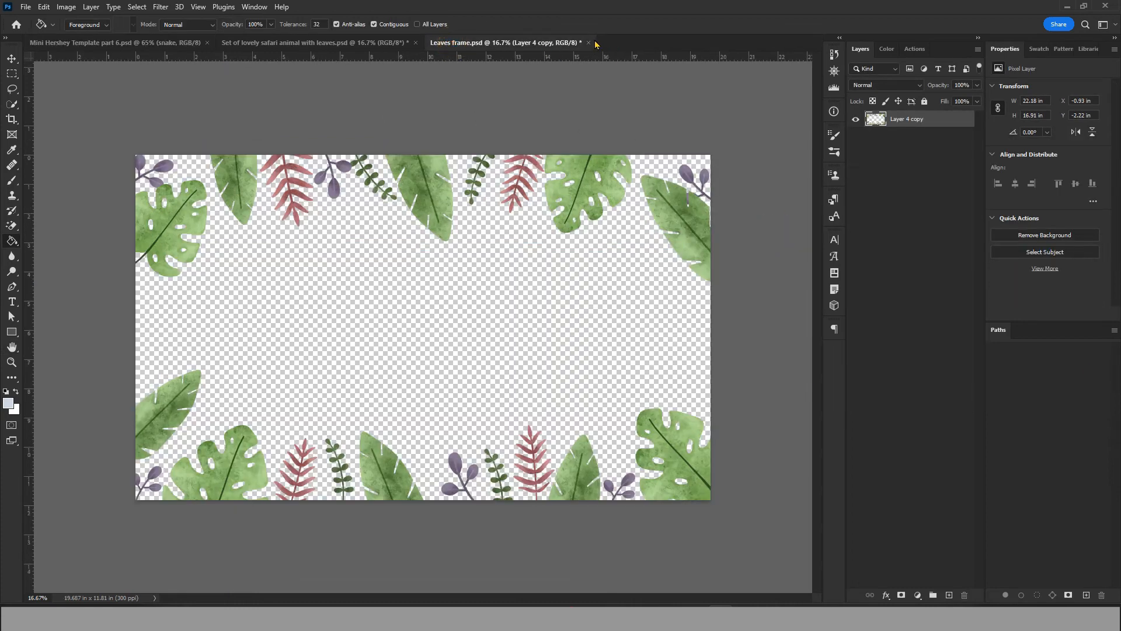
click(588, 43)
click(562, 234)
click(400, 43)
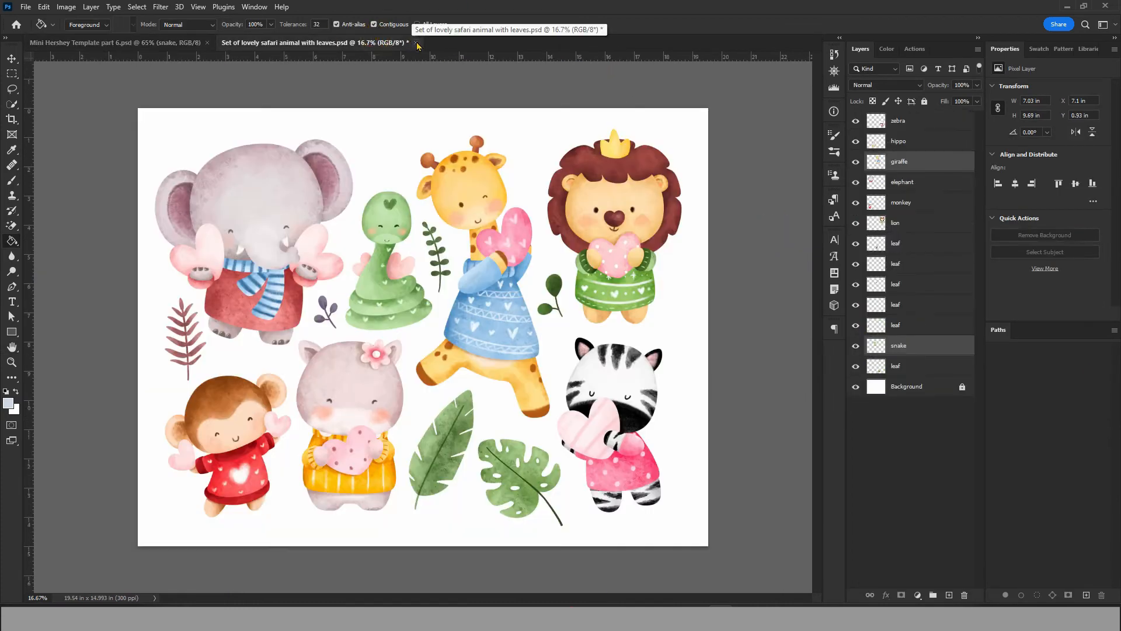
click(415, 42)
click(553, 233)
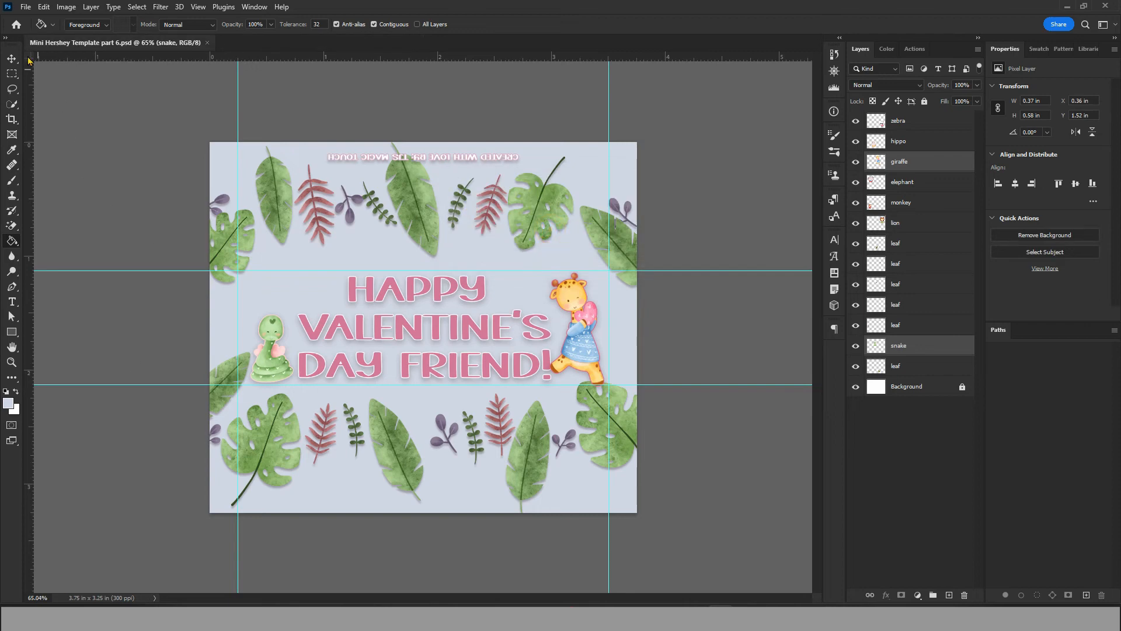
Create a new 8.5 x 11 in portrait document at 300 ppi with a white background
click(26, 6)
click(36, 21)
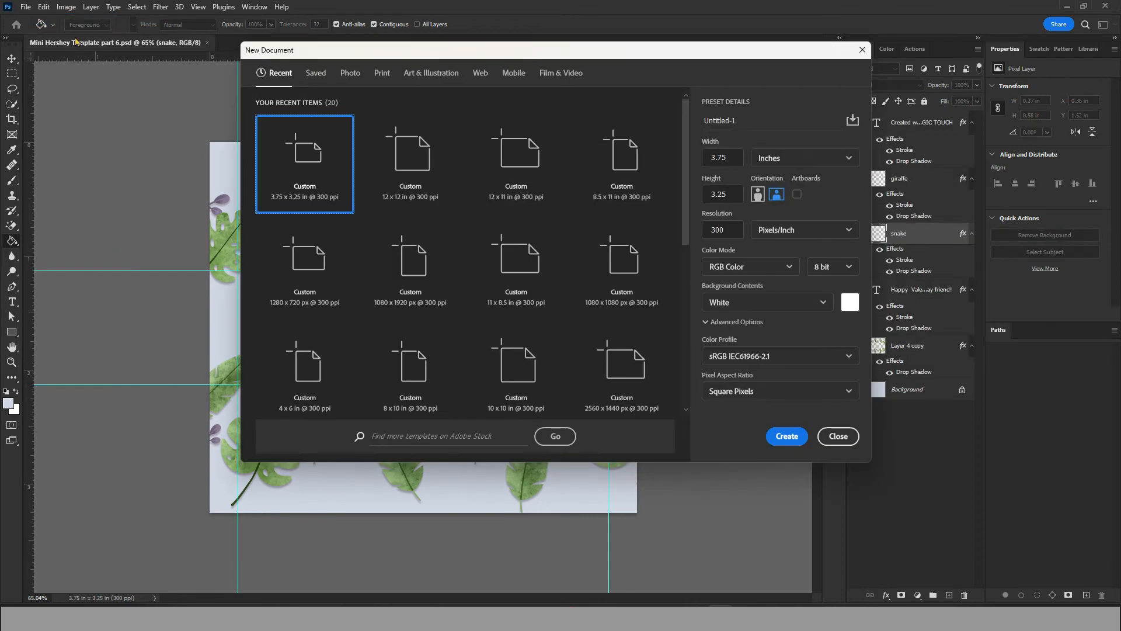
click(593, 136)
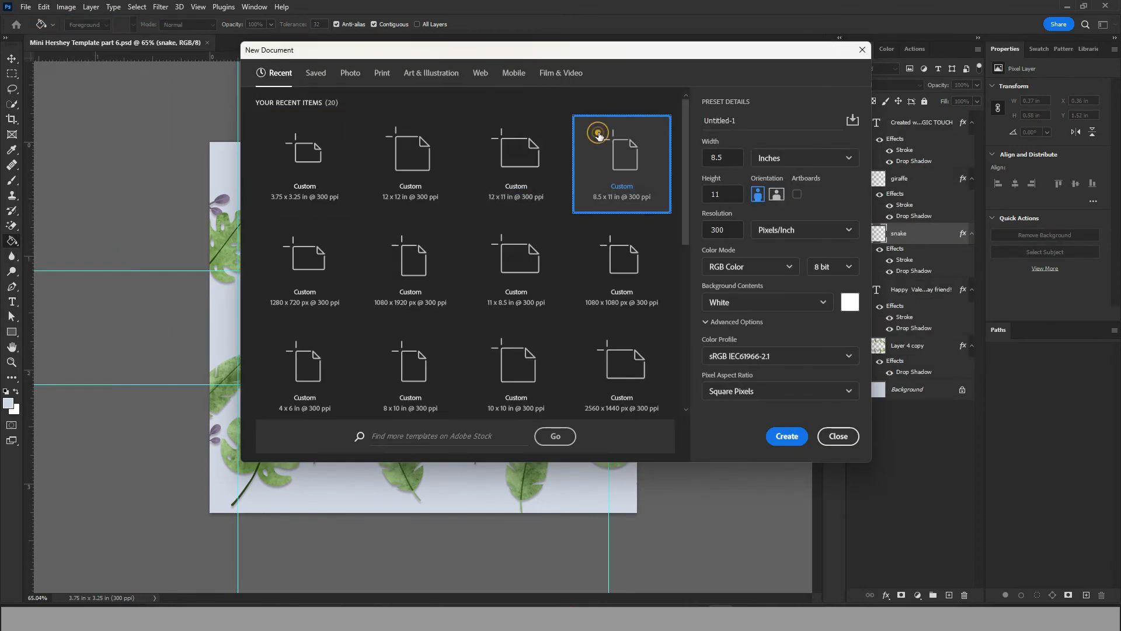
click(786, 436)
key(v)
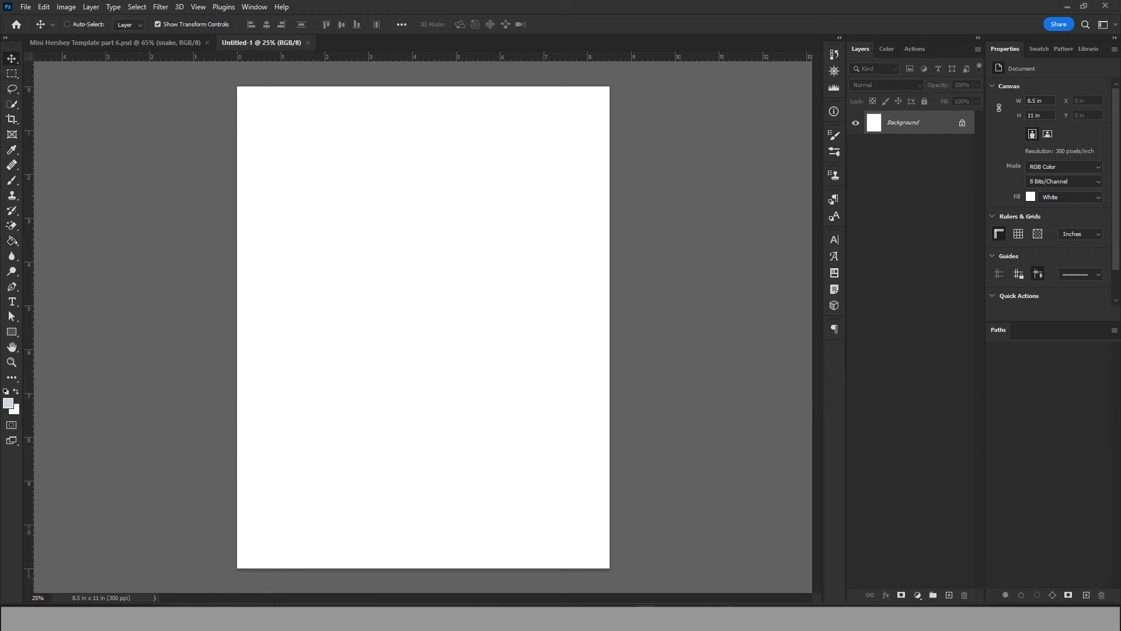
Place the six wrapper images, Mini Hershey Template part 1 copy to part 6 copy, from File Explorer into the blank page
key(alt+Tab)
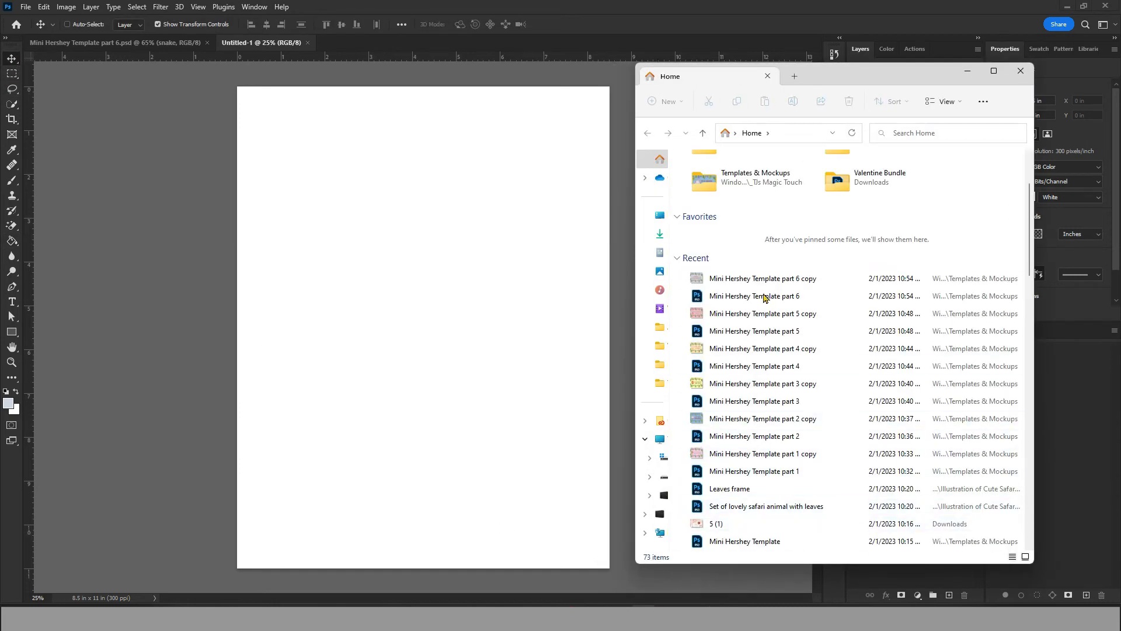
click(742, 454)
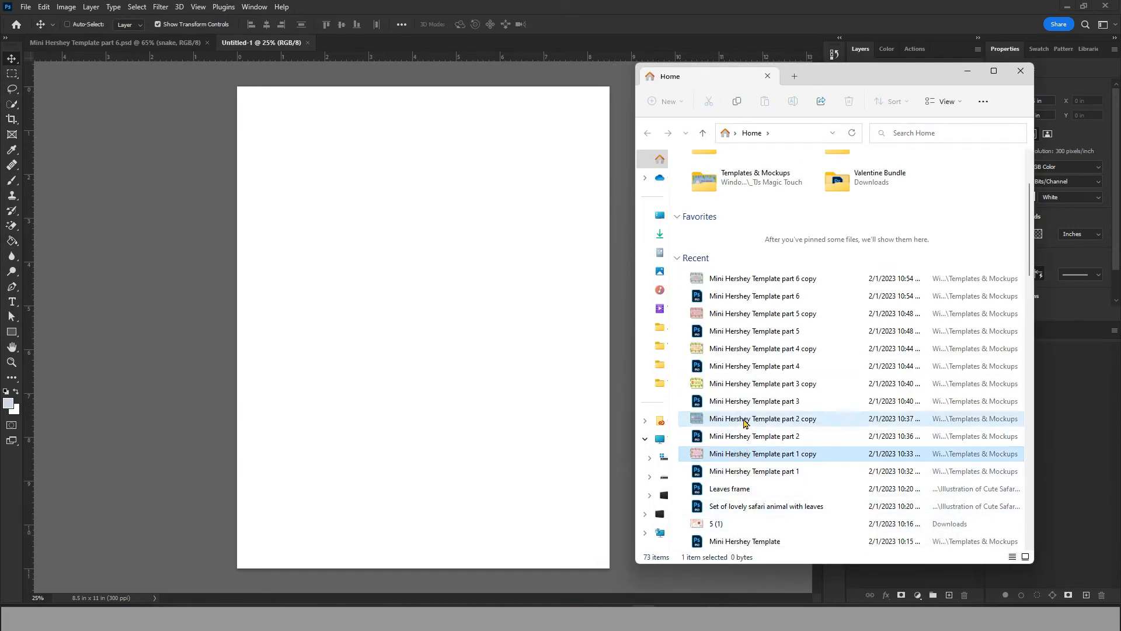
ctrl+click(745, 419)
ctrl+click(747, 385)
ctrl+click(749, 349)
ctrl+click(749, 314)
ctrl+click(751, 279)
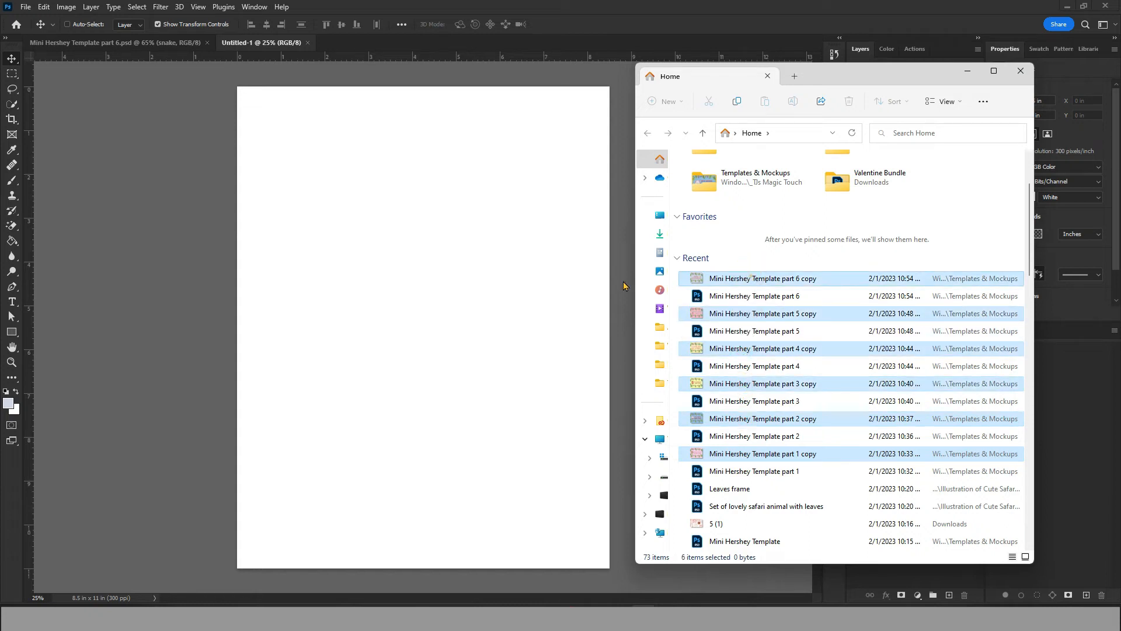
drag(624, 286, 433, 304)
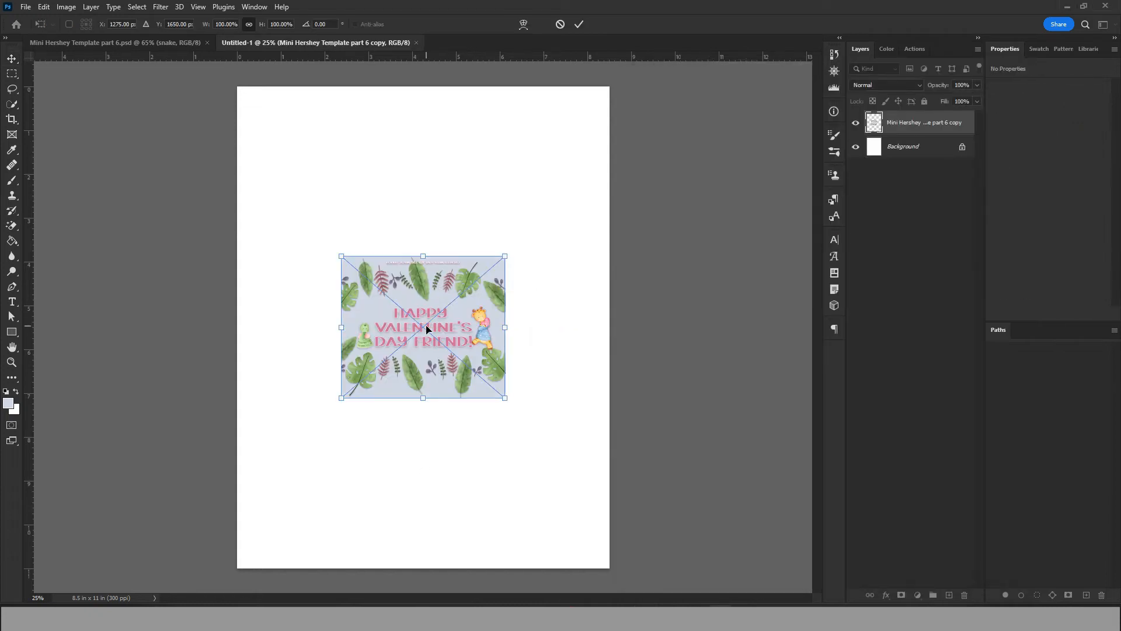
key(Return)
key(Return)
key(Return)
key(Return)
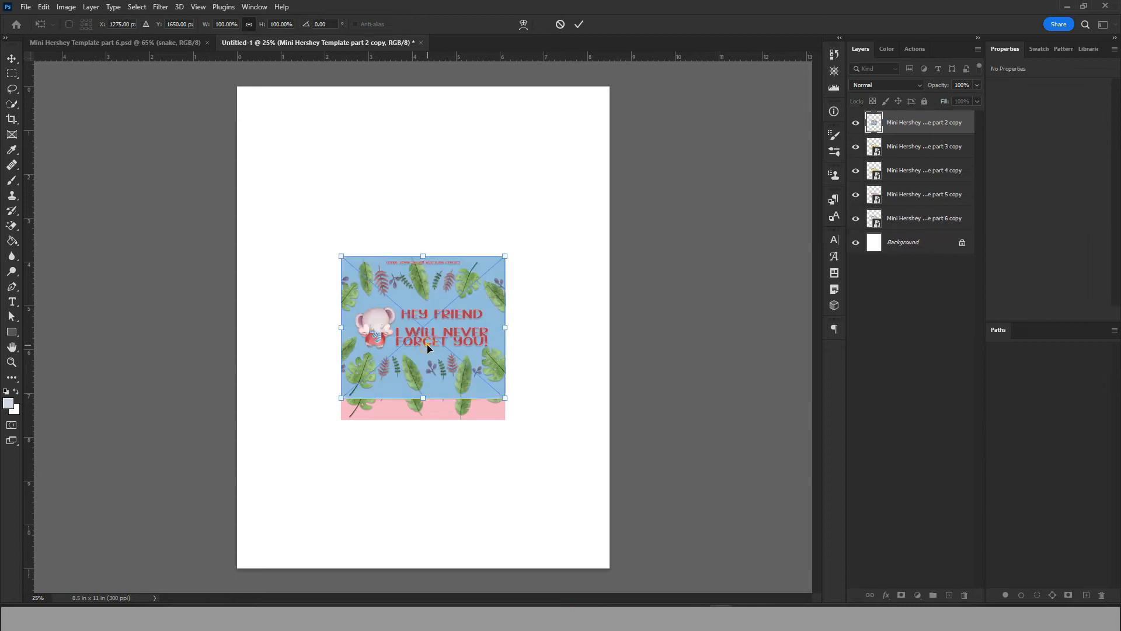
key(Return)
key(Return)
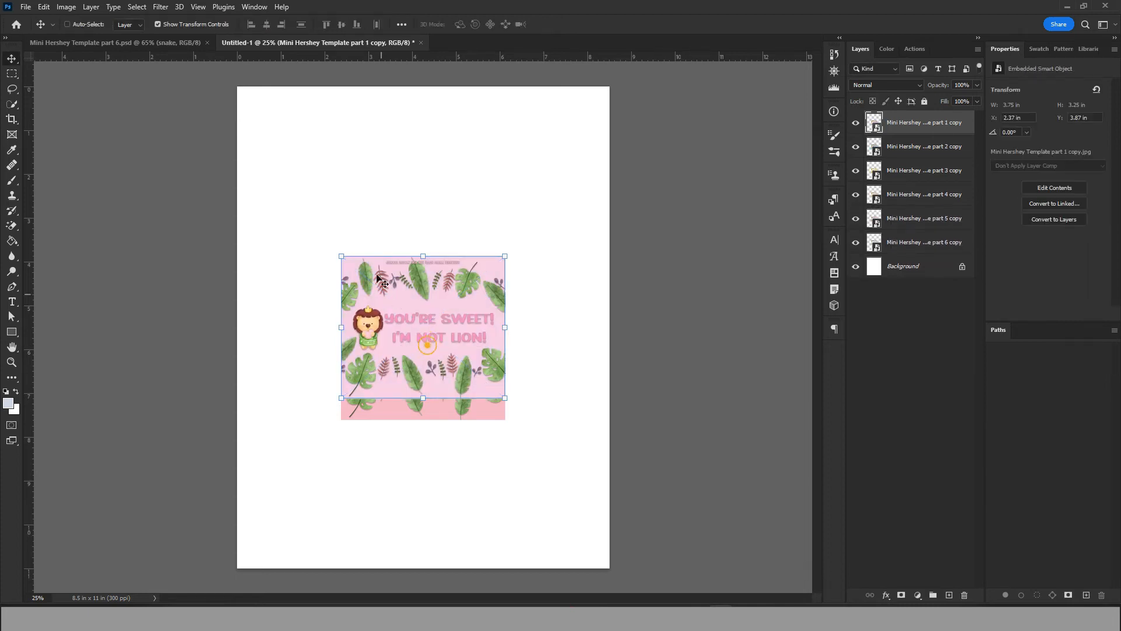
Arrange the lion and elephant wrappers side by side in the top row, and the monkey and hippo wrappers in the middle row
drag(423, 323, 331, 168)
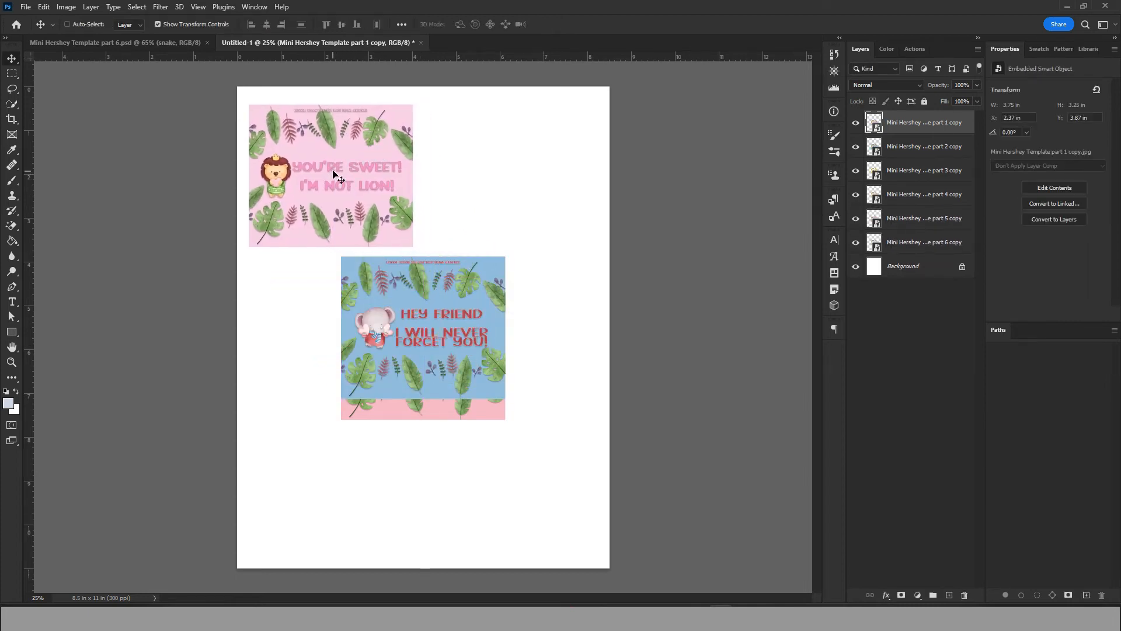
click(904, 146)
drag(374, 322, 464, 175)
click(894, 177)
drag(437, 341, 346, 341)
click(911, 194)
drag(483, 345, 555, 335)
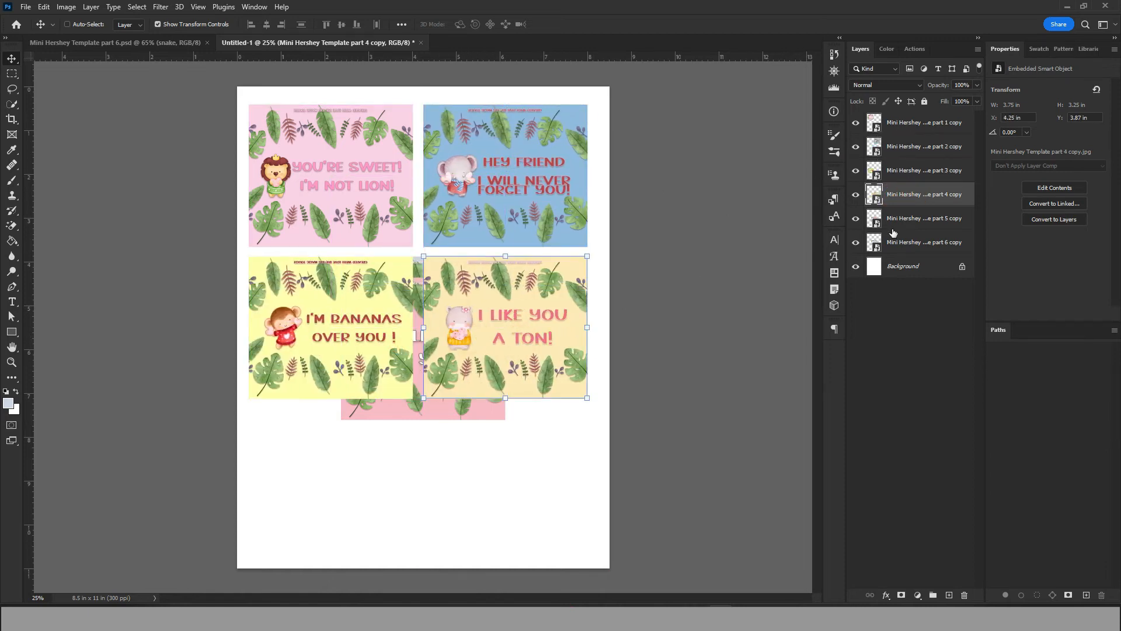
Arrange the zebra and giraffe-with-snake wrappers side by side in the bottom row of the page
click(909, 218)
drag(406, 420, 327, 542)
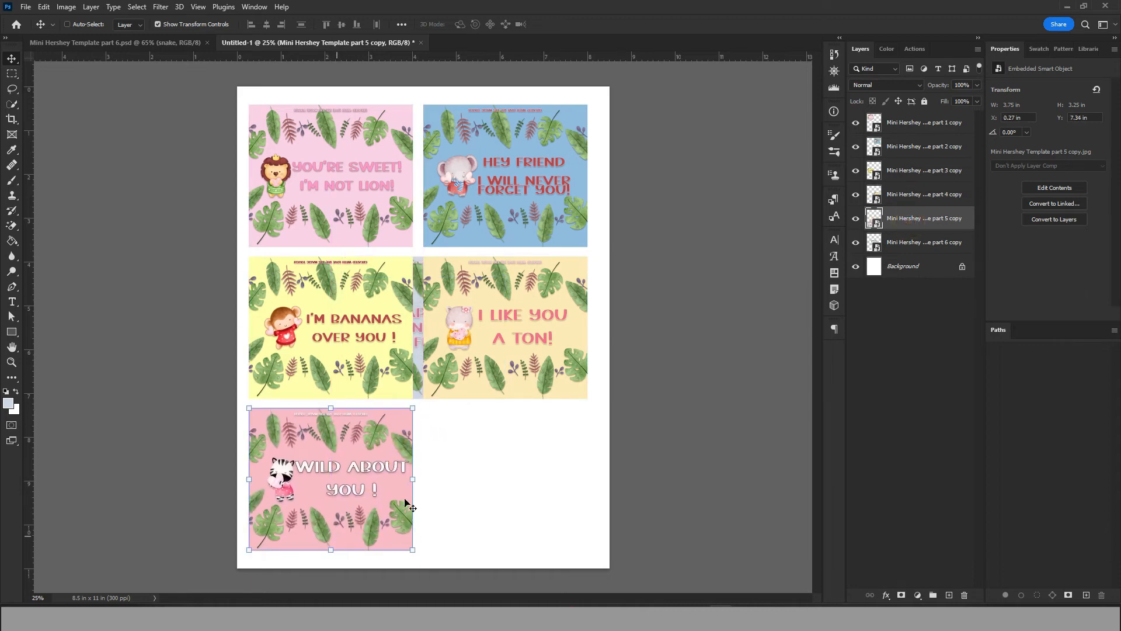
click(913, 250)
drag(414, 374, 497, 526)
Select all six wrapper layers and shift them together to the right to centre them horizontally on the page
ctrl+click(912, 217)
ctrl+click(911, 194)
ctrl+click(910, 170)
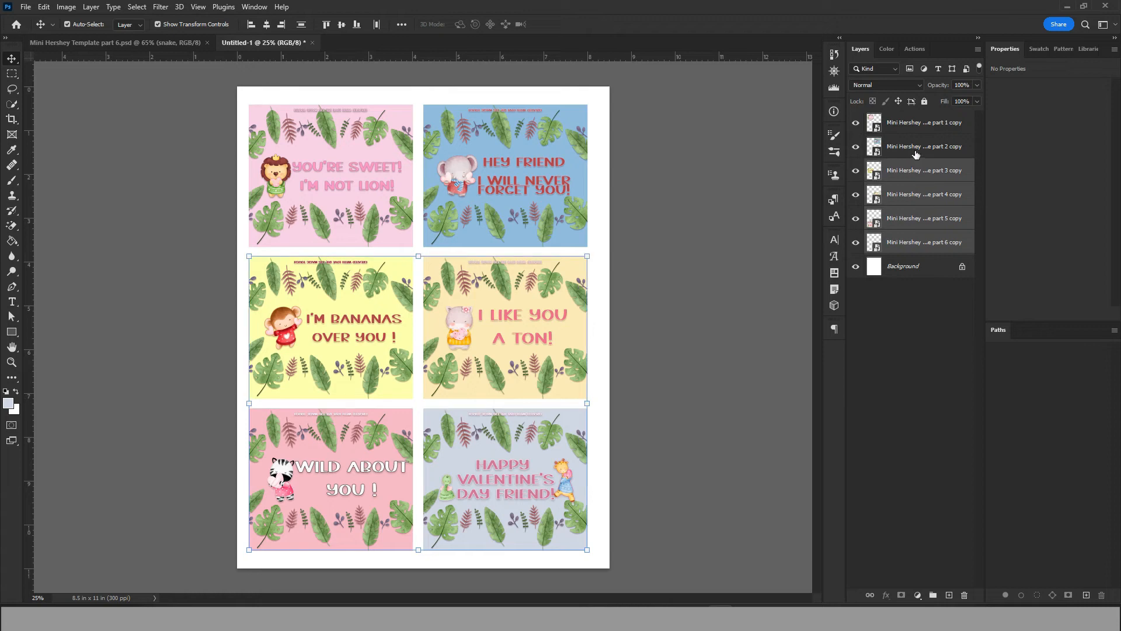
ctrl+click(908, 146)
ctrl+click(903, 123)
drag(506, 337, 520, 338)
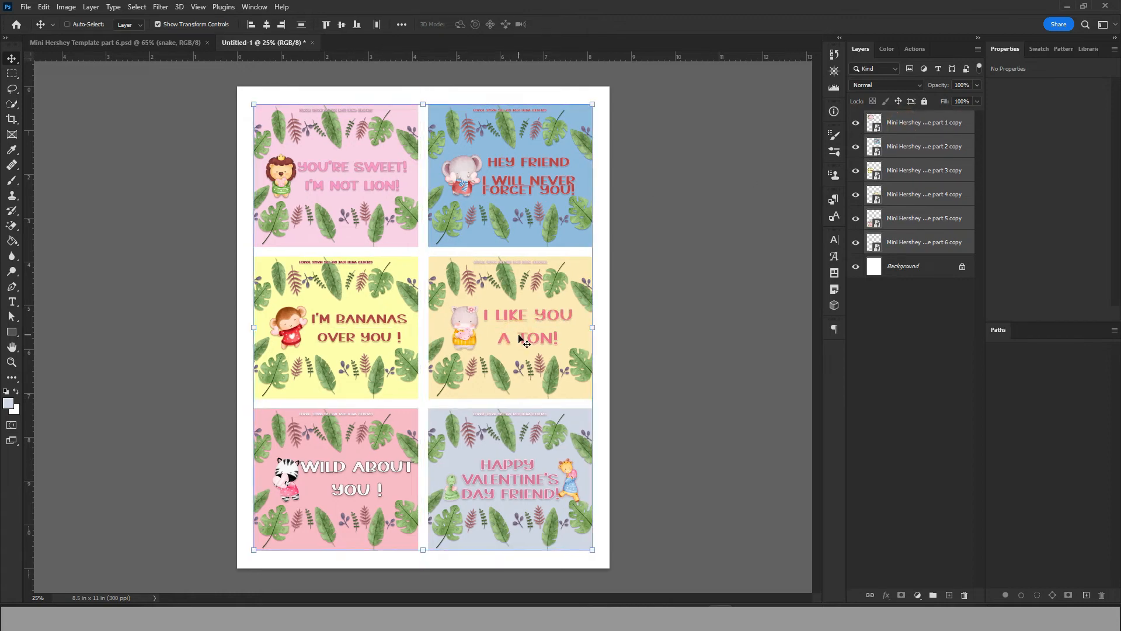
Add a placeholder text line directly above the Background layer and move it to the centre of the page's bottom margin
click(921, 270)
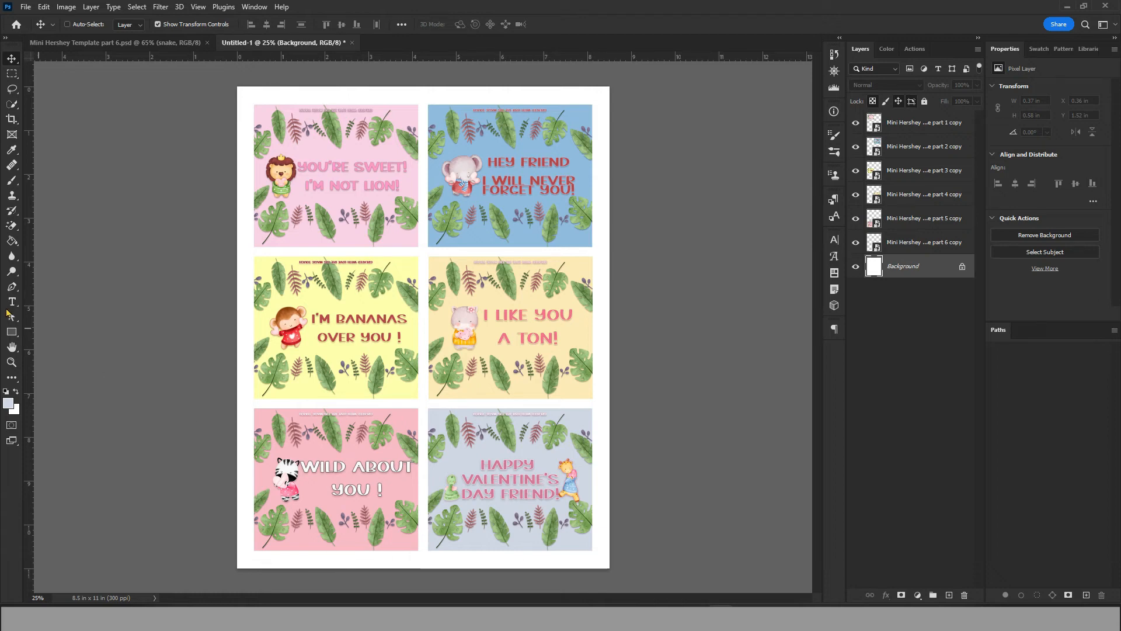
key(t)
click(292, 561)
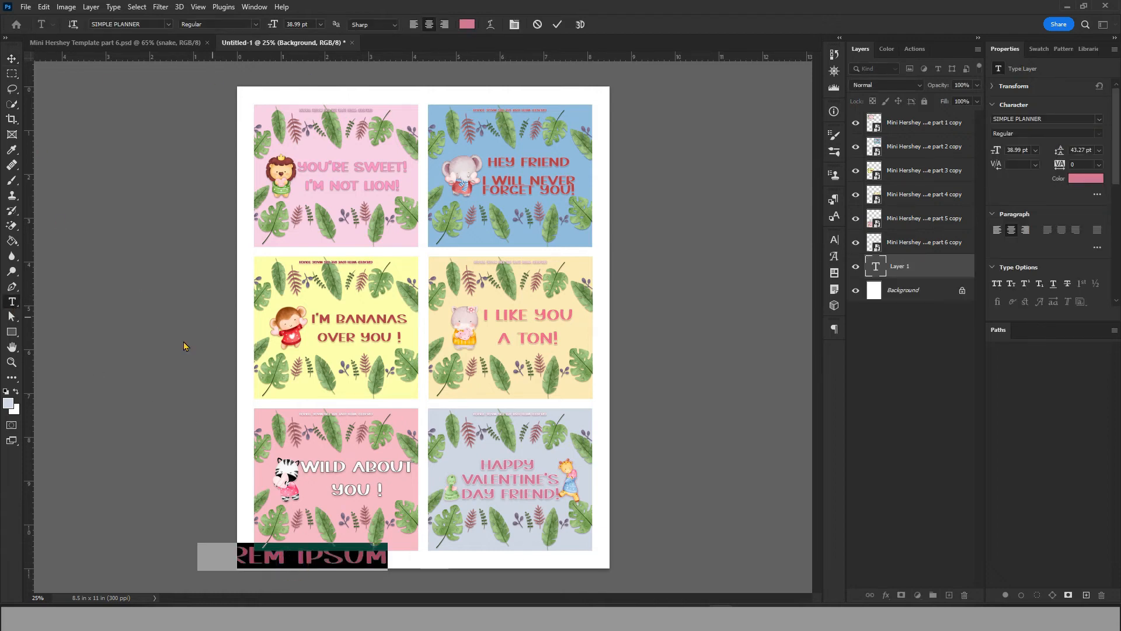
scroll(358, 465, up, 3)
scroll(357, 466, down, 5)
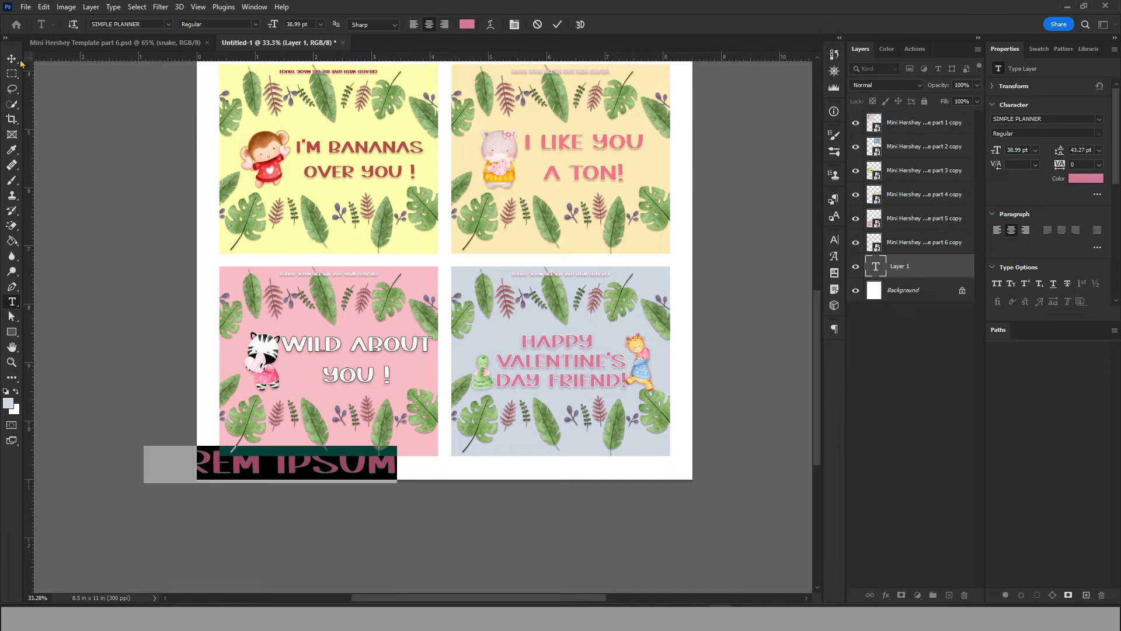
click(16, 57)
drag(358, 471, 533, 476)
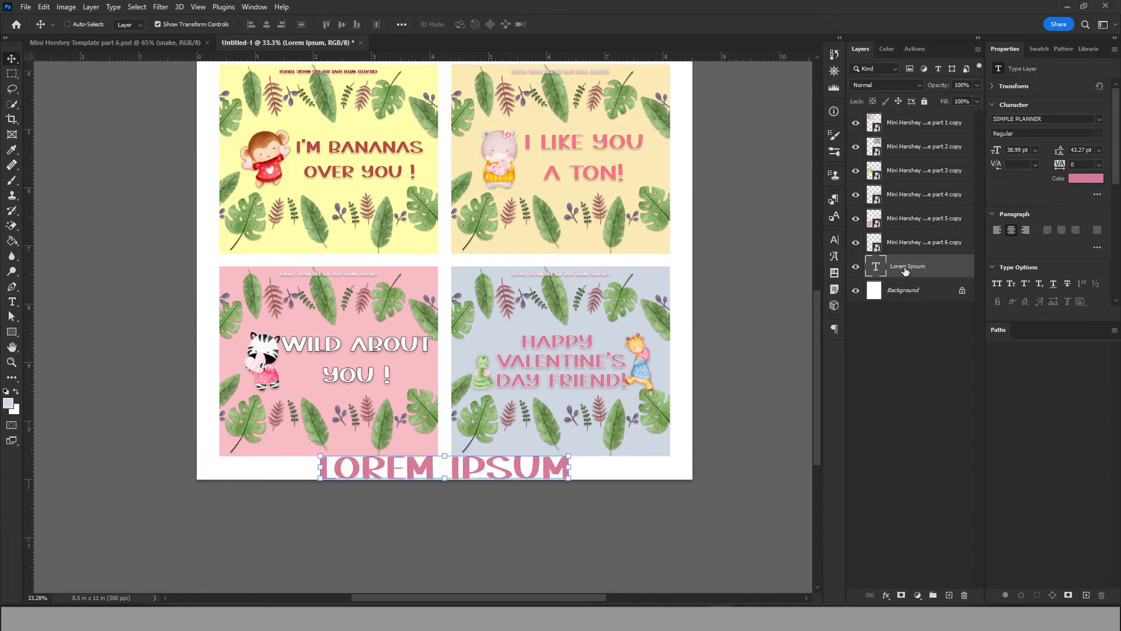
Replace the placeholder text in the bottom margin with "for personal use only"
double_click(522, 467)
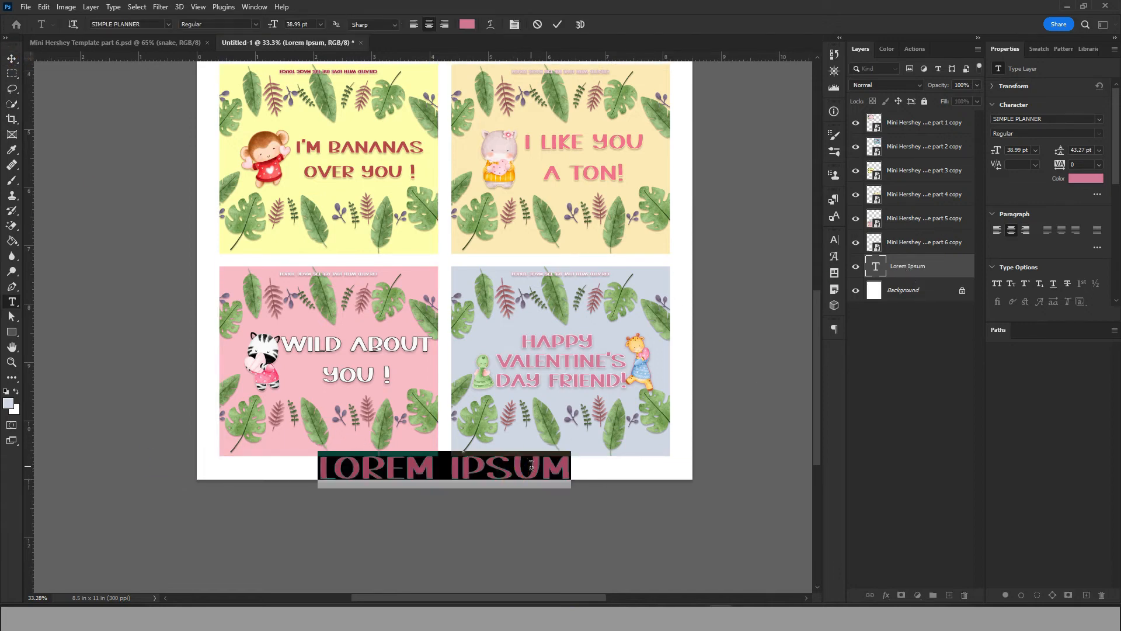
text(FOR PERSONAL USE )
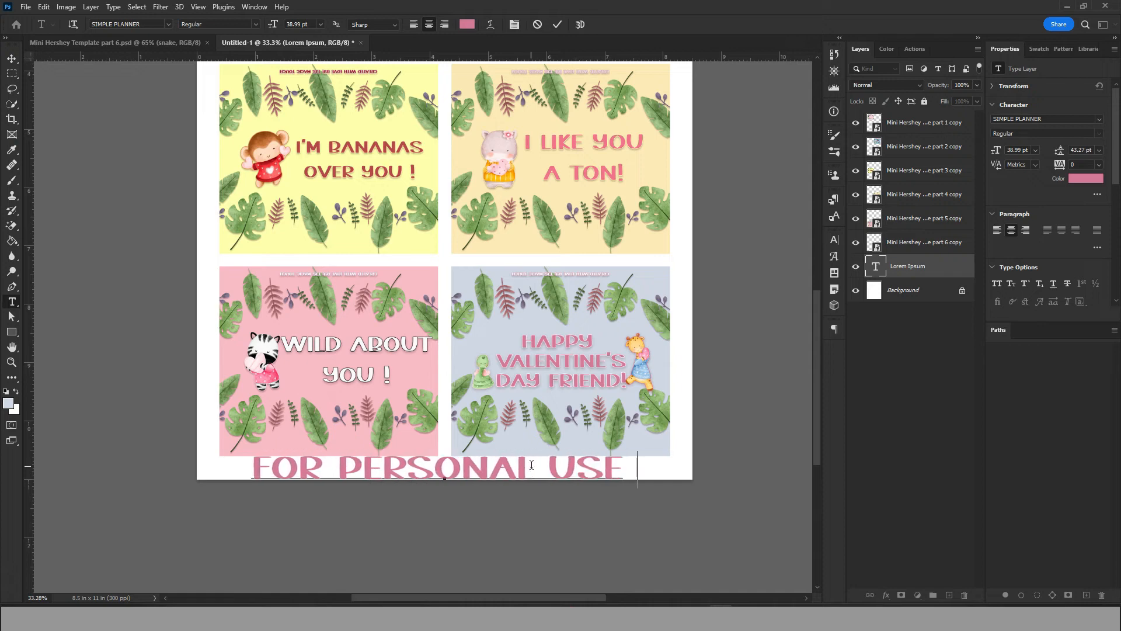
text(ONLY)
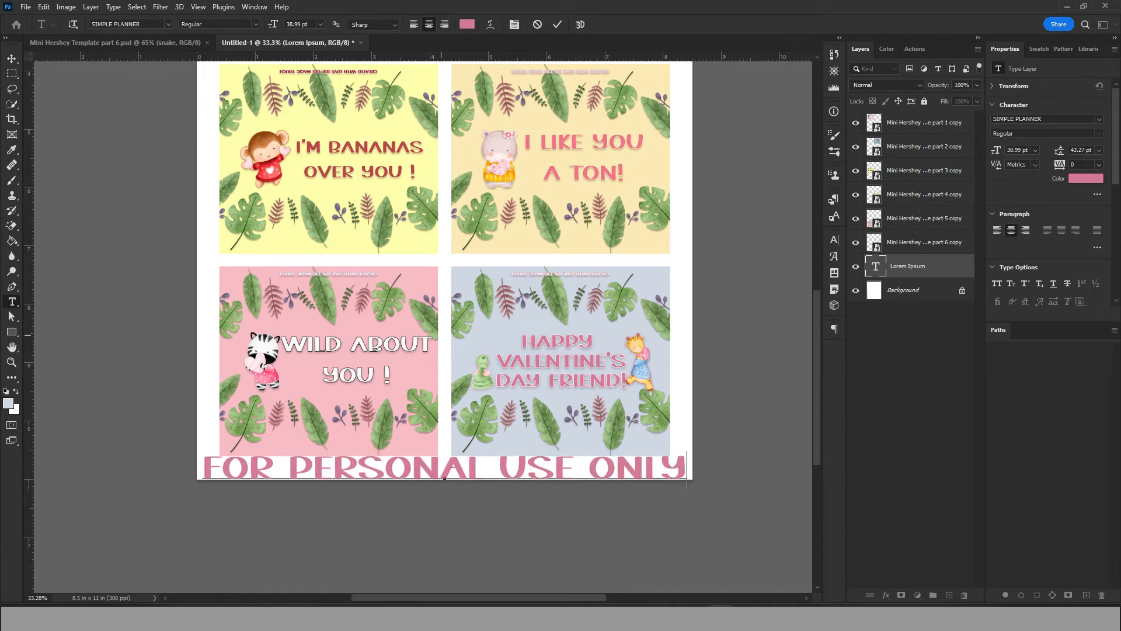
Scale down the "for personal use only" line to fit centred in the margin below the bottom wrappers
key(ctrl+t)
drag(684, 457, 529, 472)
key(Return)
click(903, 290)
key(ctrl+minus)
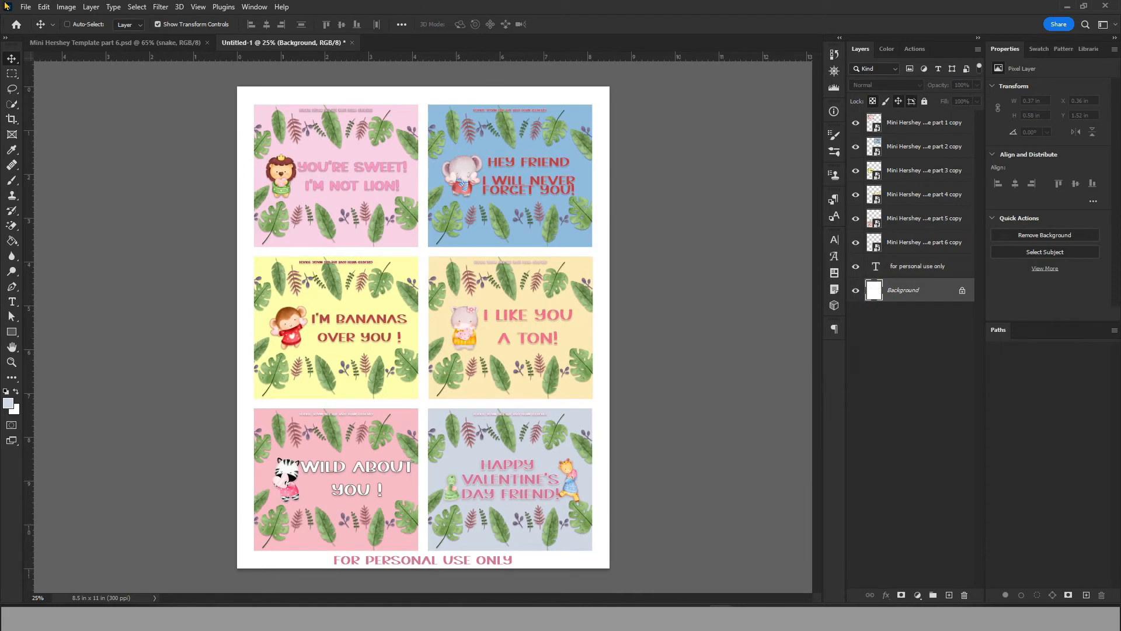
Flatten the image and save it as the PDF Mini Hershey Valentine's Wrapper with the High Quality Print preset
click(90, 7)
click(116, 464)
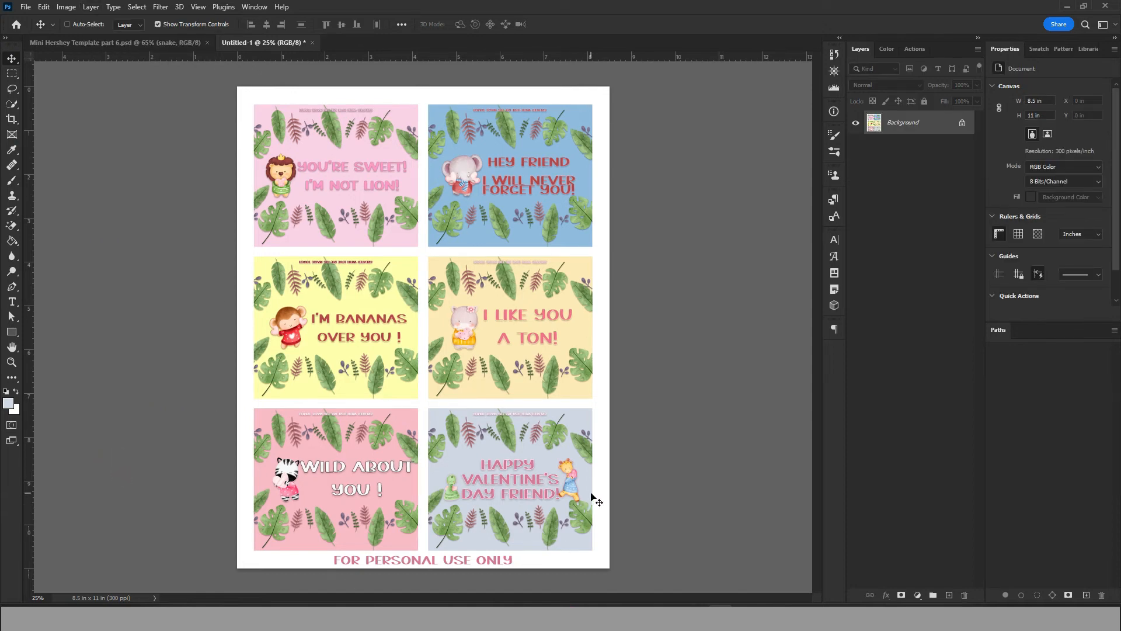
click(26, 7)
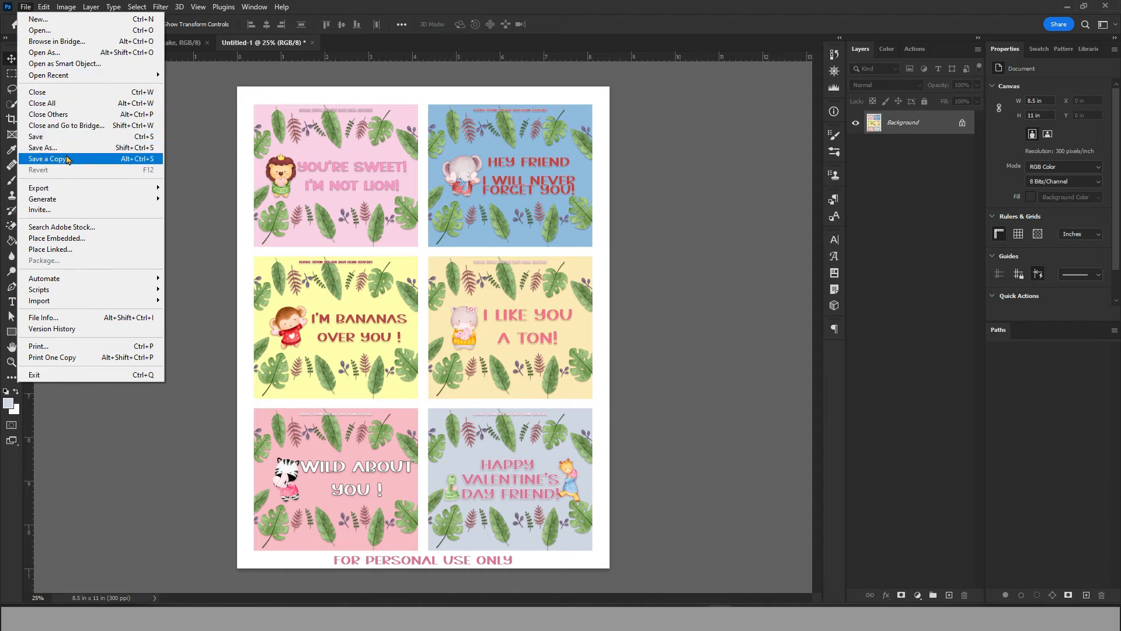
click(42, 147)
click(593, 377)
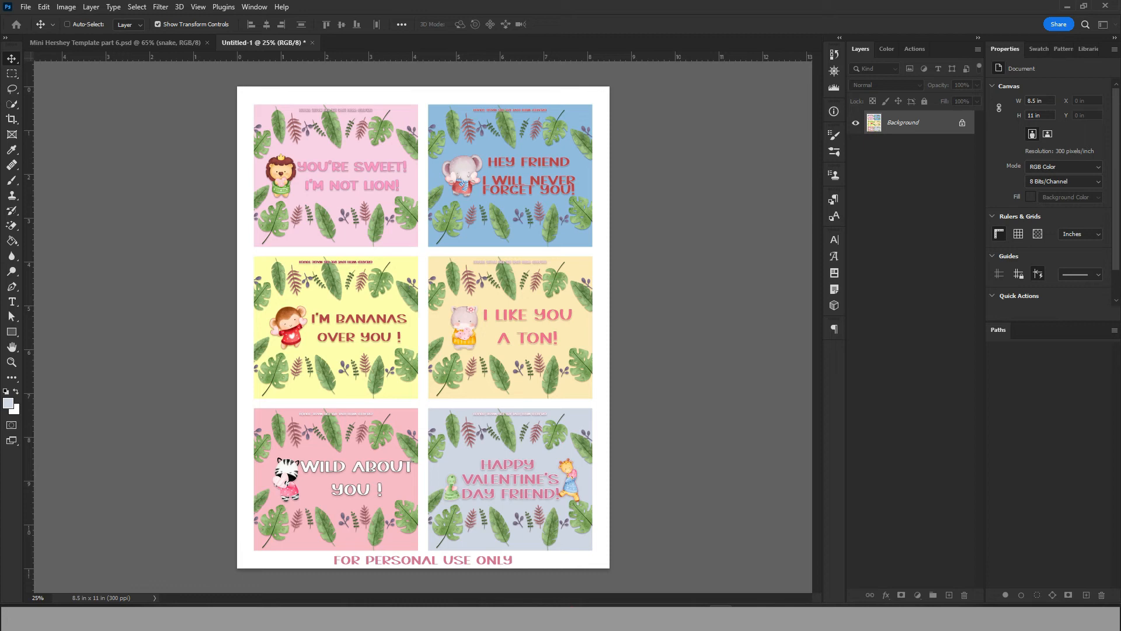
click(561, 243)
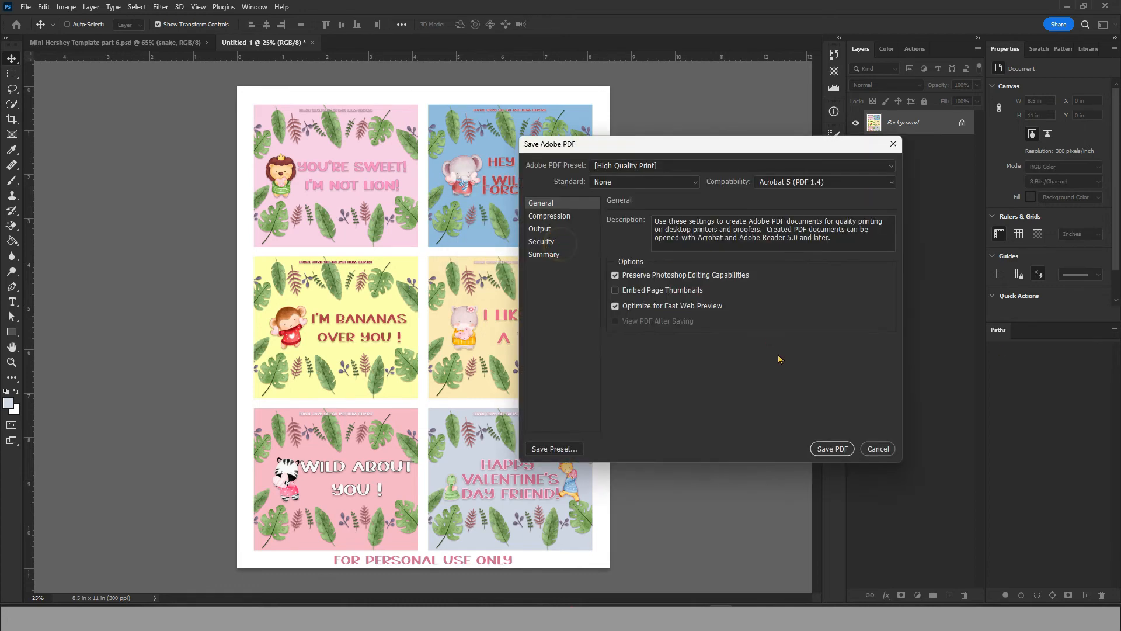
click(823, 449)
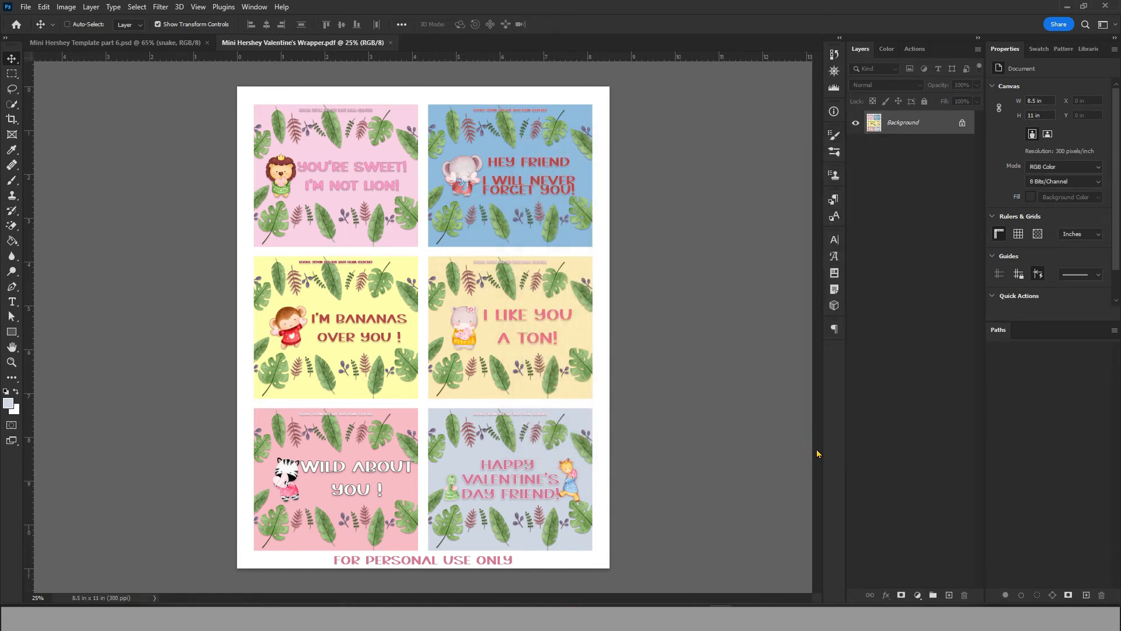
Start saving another version of the flattened wrapper sheet
click(25, 7)
click(39, 153)
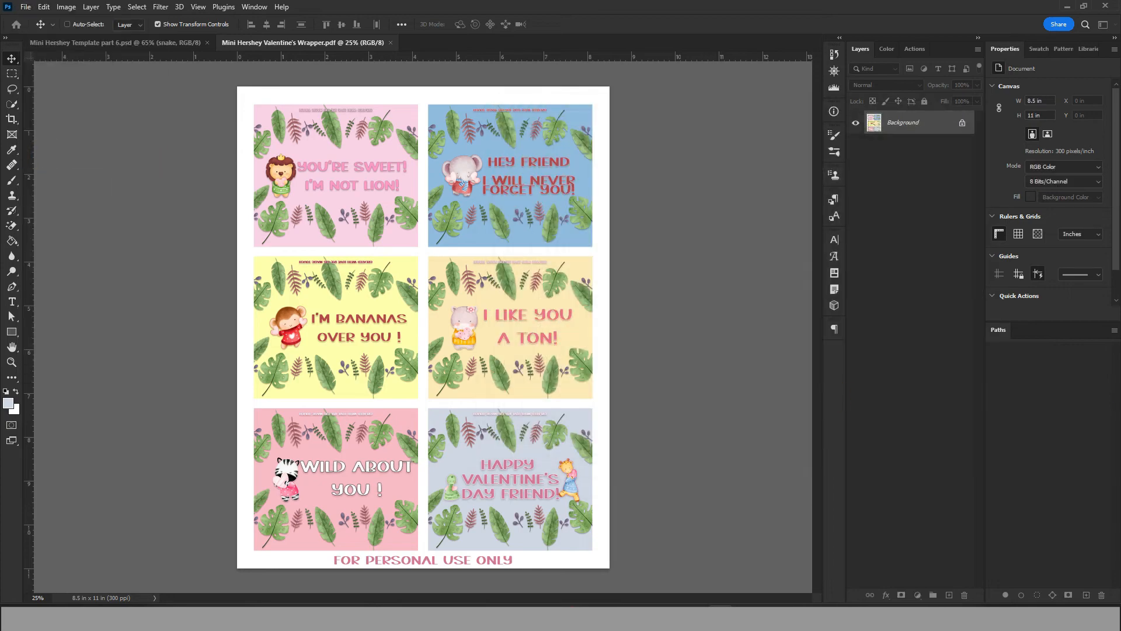